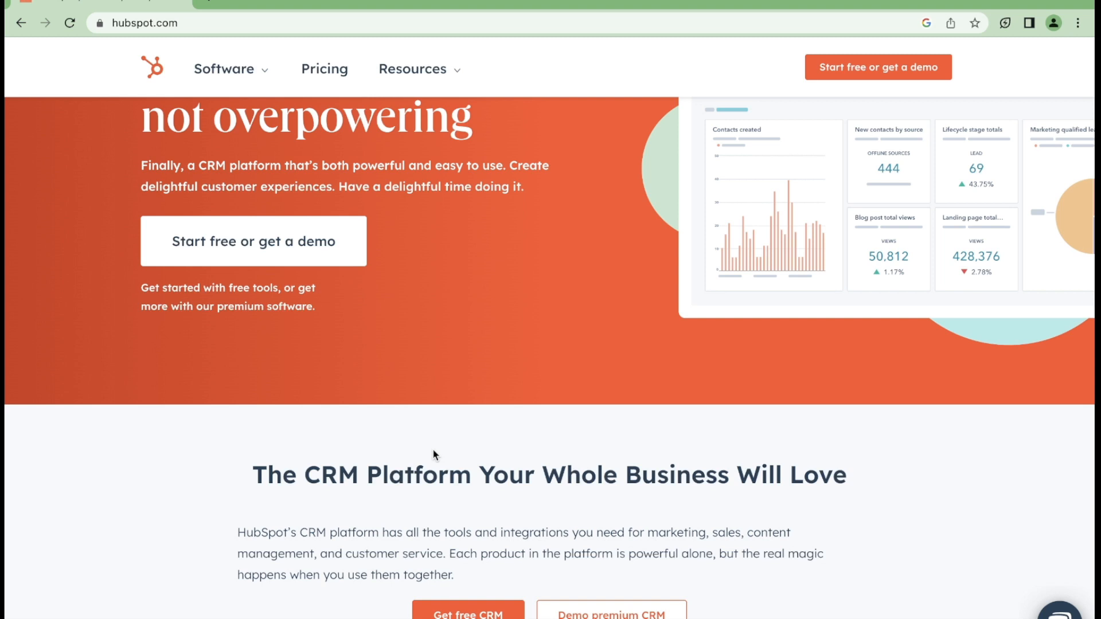
Step: Sign up for a free HubSpot Marketing Hub account with Continue with Google
scroll(433, 453, "down", 5)
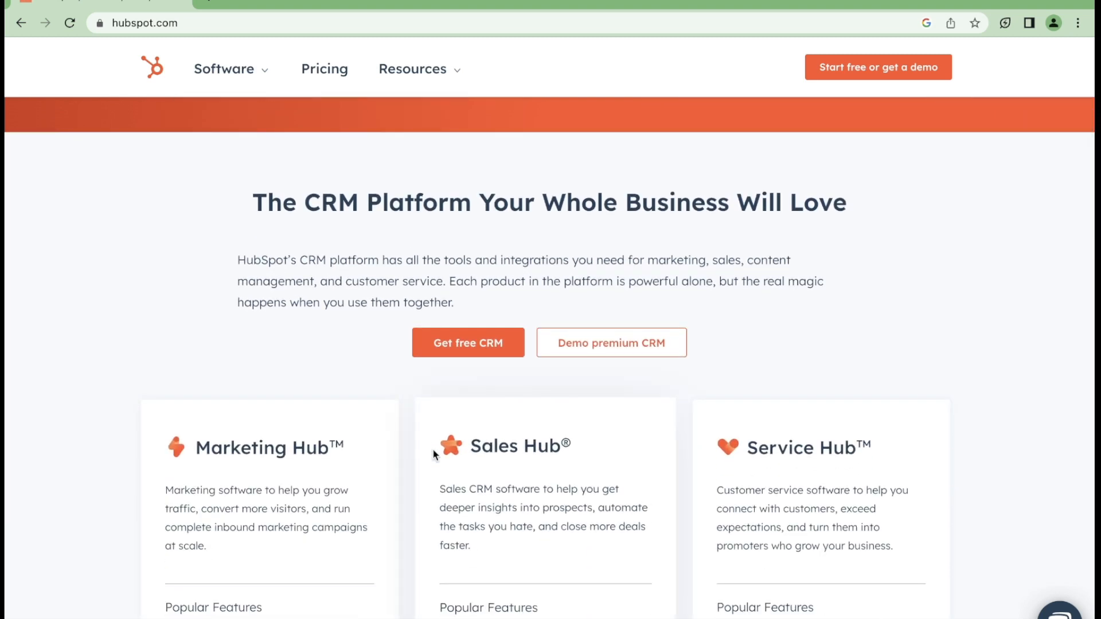
scroll(434, 451, "down", 2)
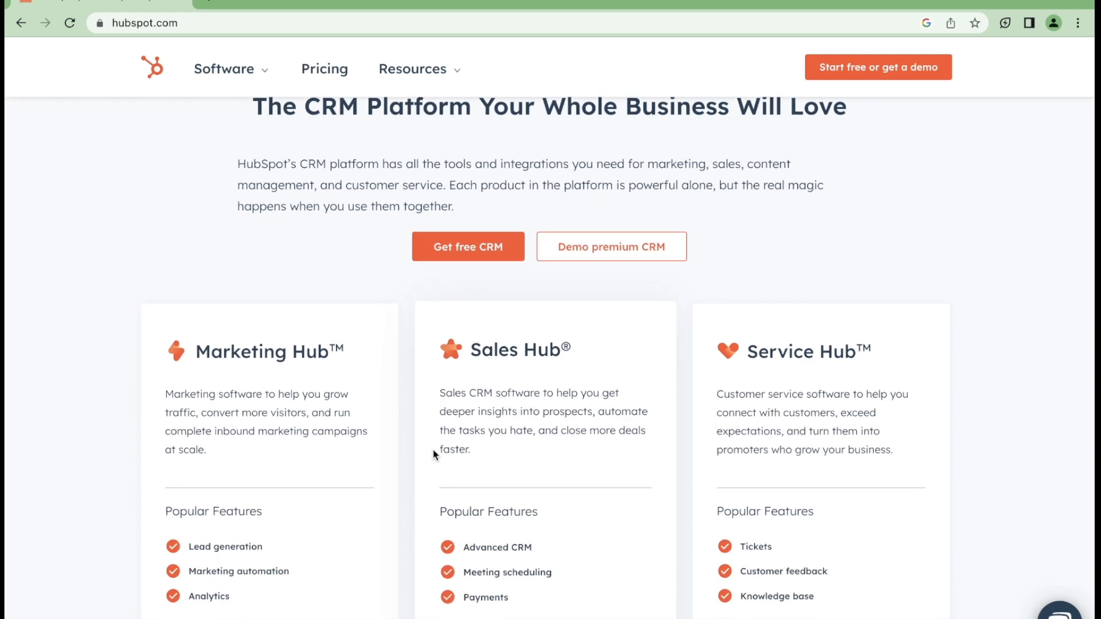
scroll(433, 454, "down", 2)
scroll(434, 454, "up", 1)
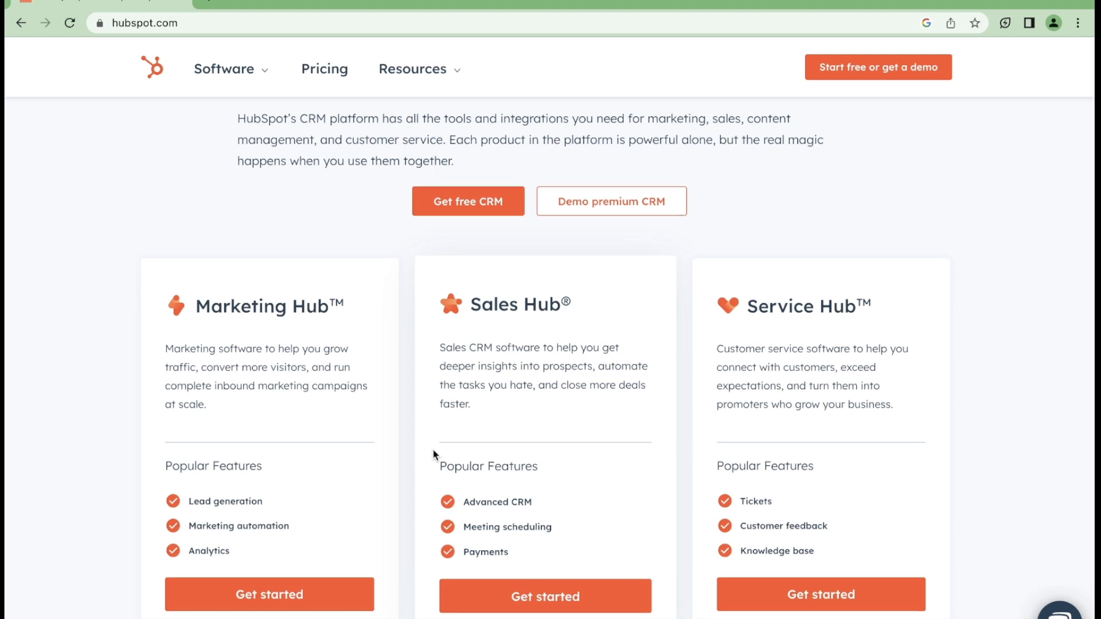
scroll(434, 454, "down", 3)
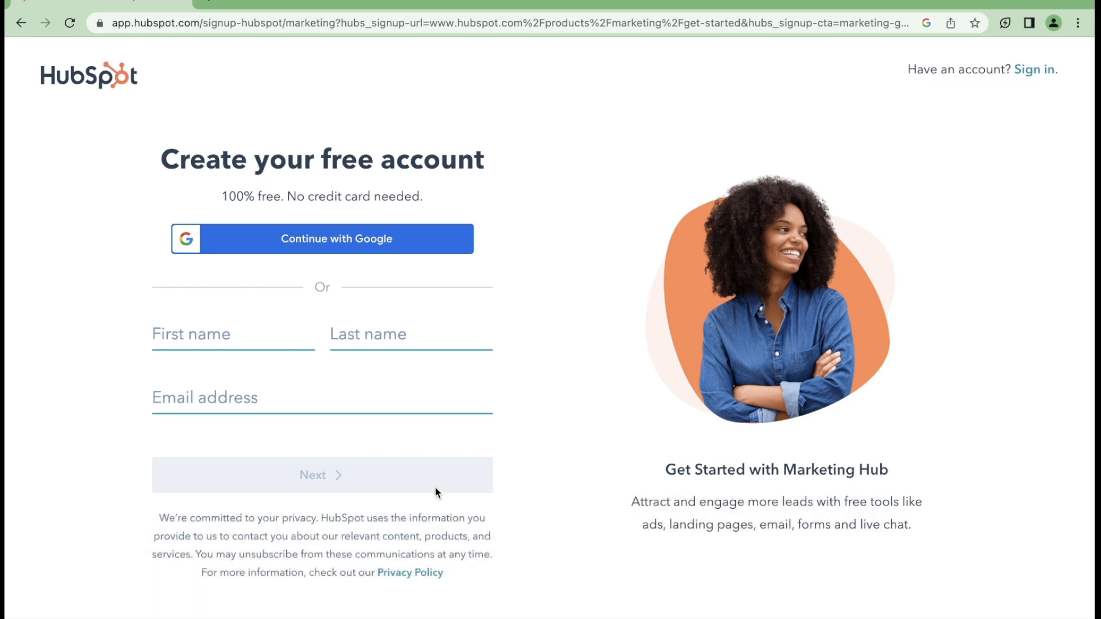
left_click(367, 245)
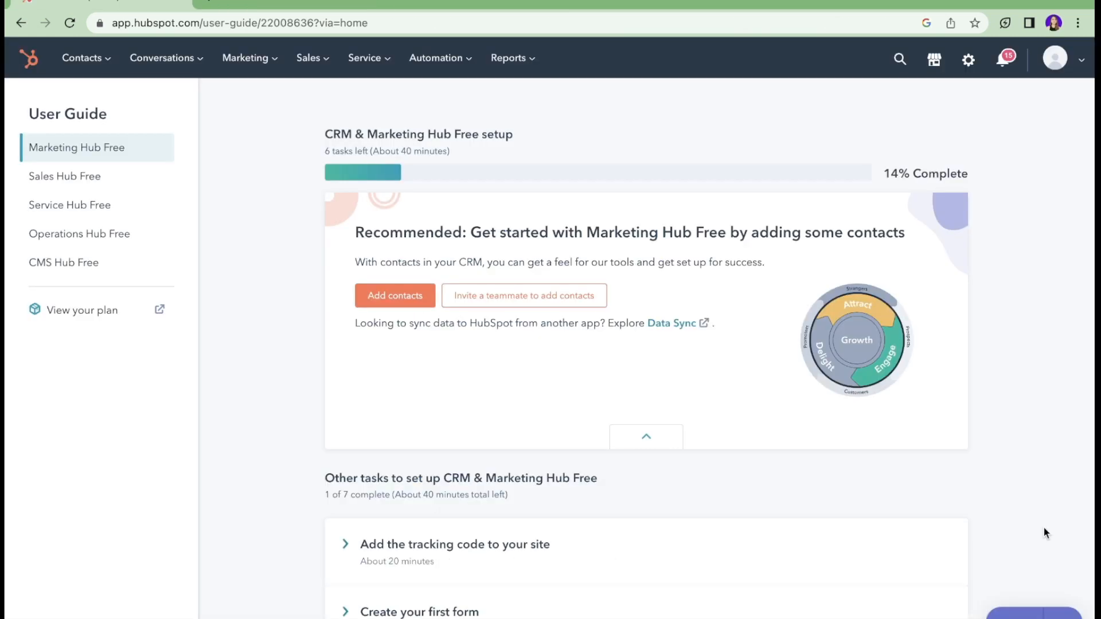
Step: Expand the Invite your team setup task and start inviting a teammate
scroll(625, 438, "down", 8)
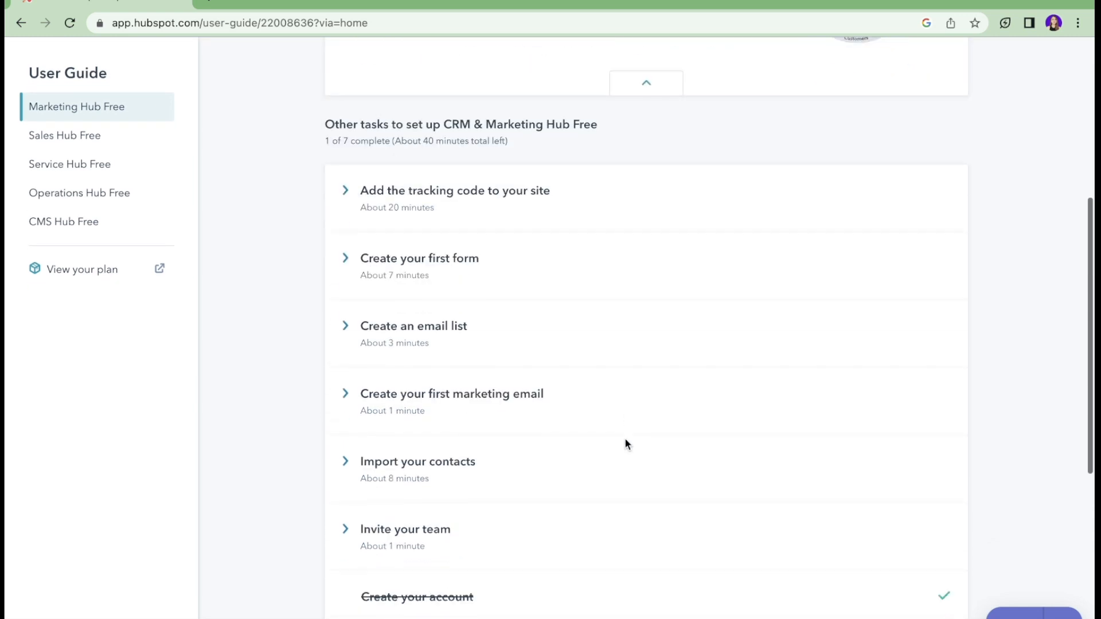
scroll(625, 439, "up", 1)
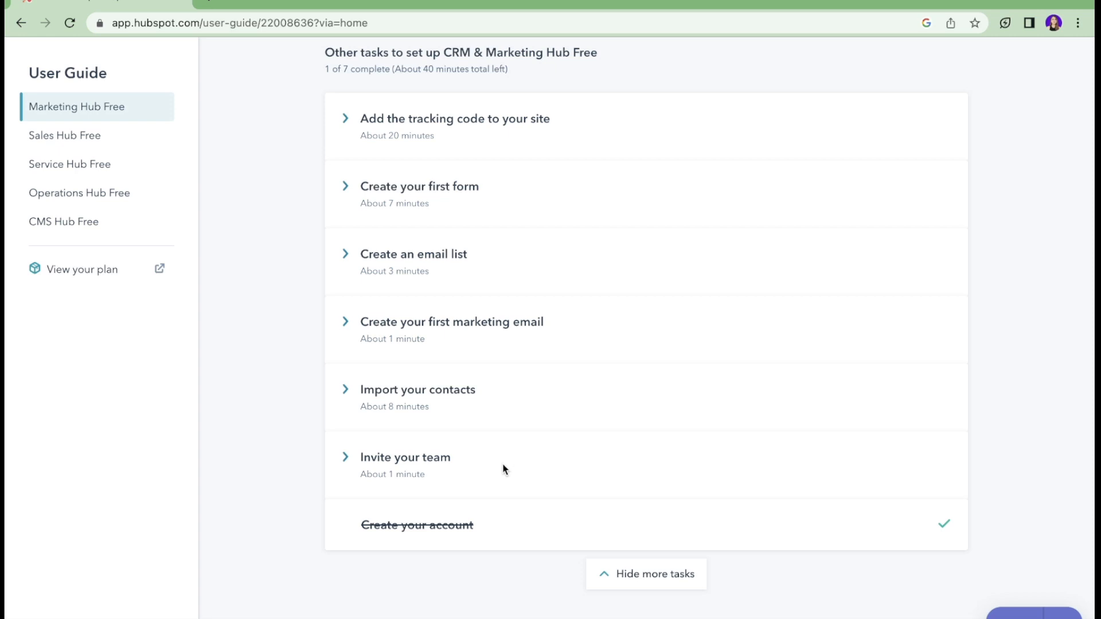
left_click(433, 458)
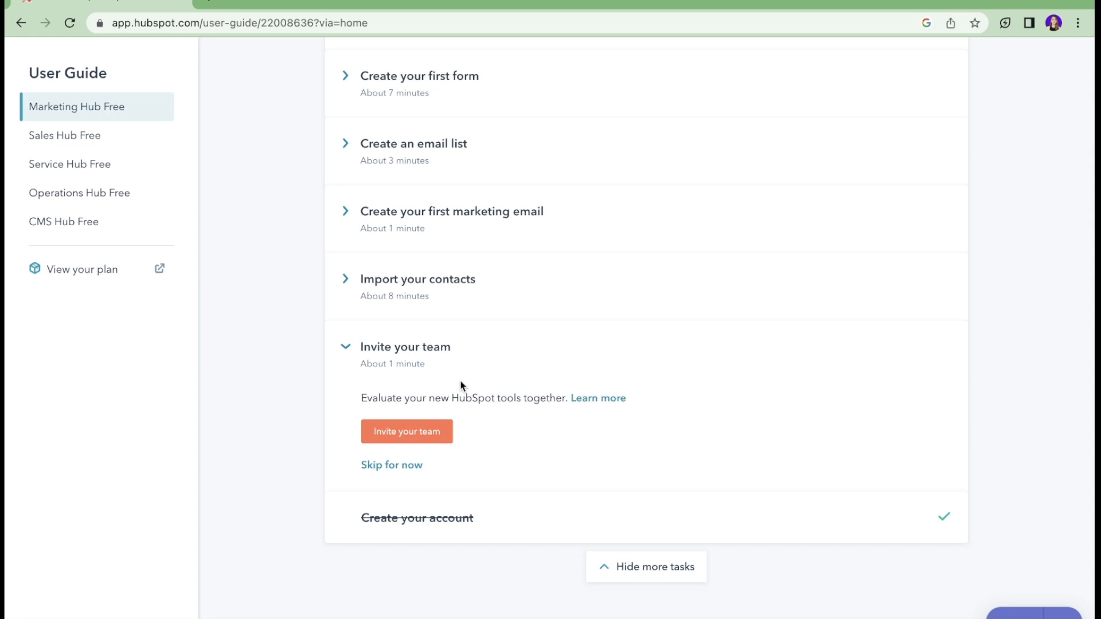
left_click(409, 434)
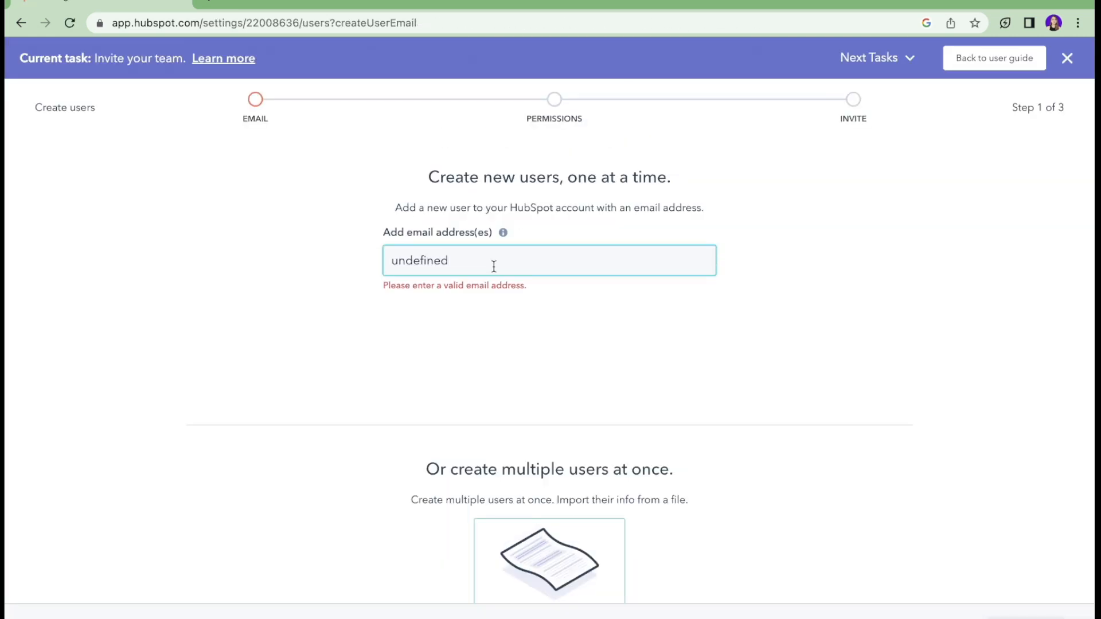
Step: Replace the 'undefined' placeholder with the teammate's e-mail address and send the invitation
left_click_drag(481, 266, 379, 237)
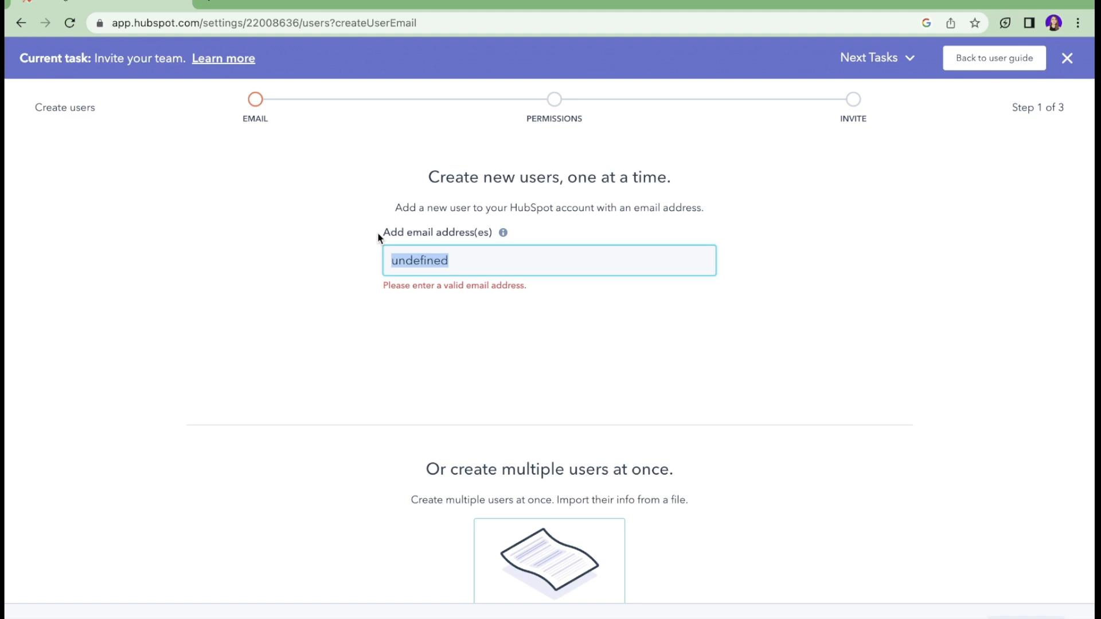
key("BackSpace")
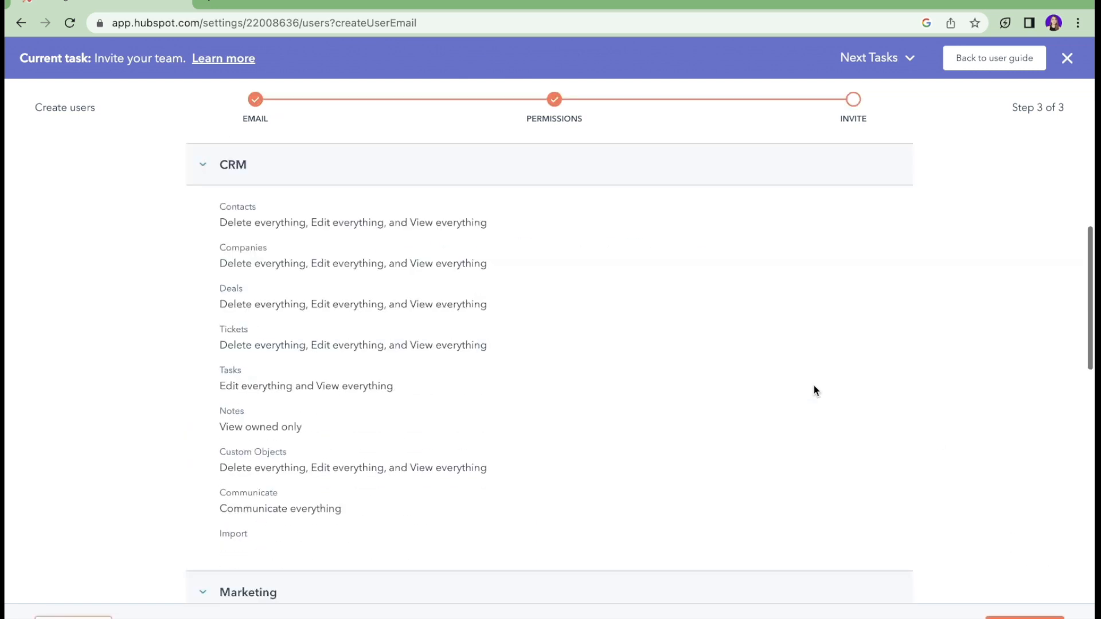
scroll(814, 386, "down", 1)
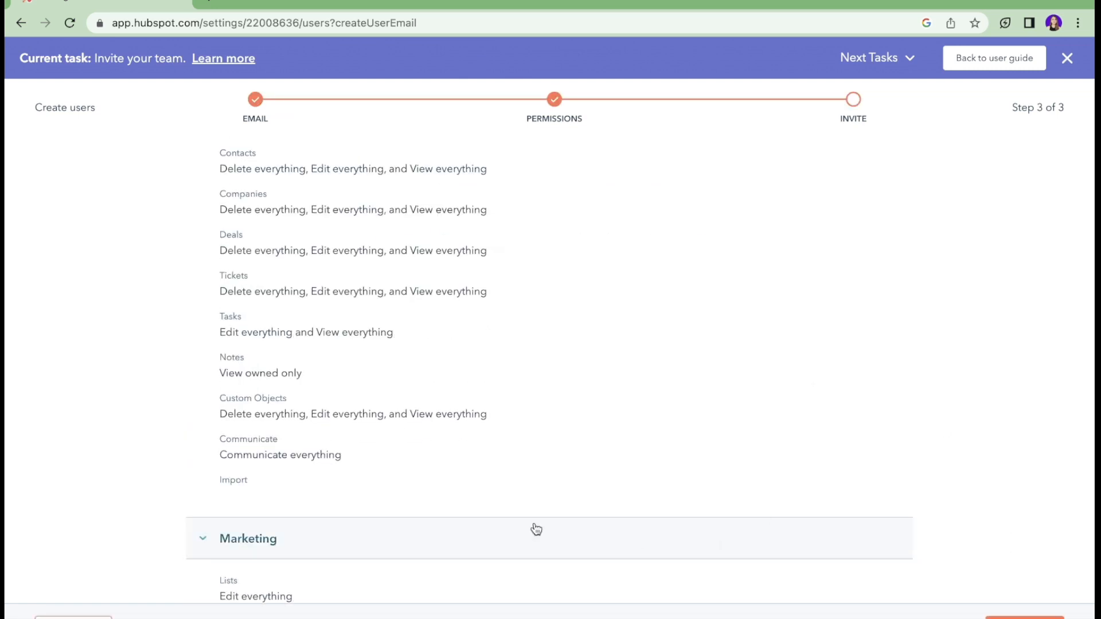
scroll(640, 401, "down", 10)
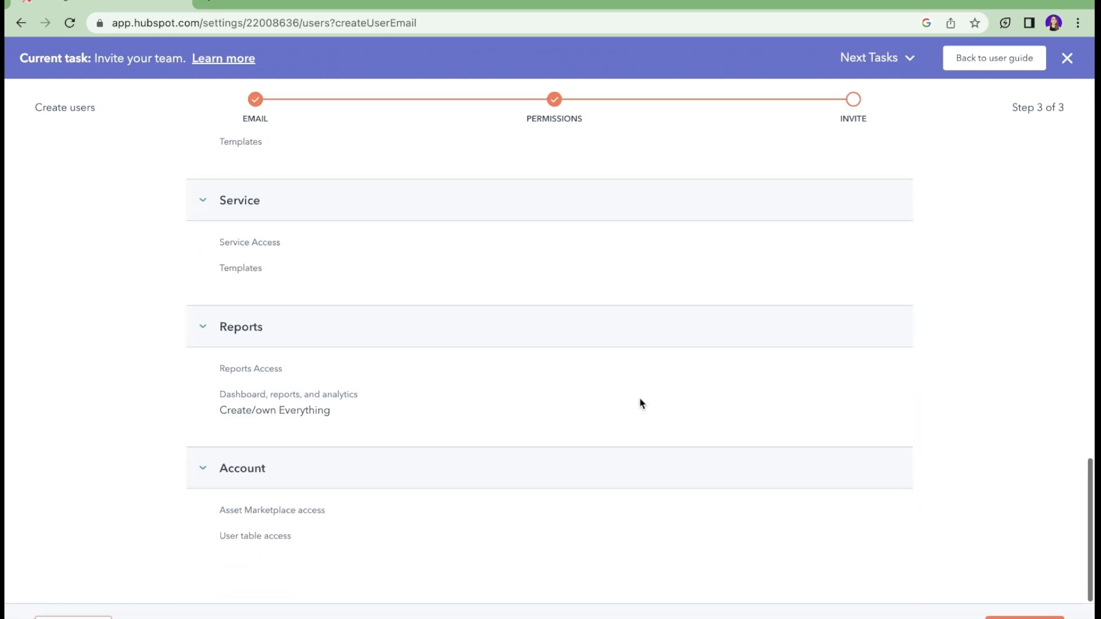
left_click(1025, 617)
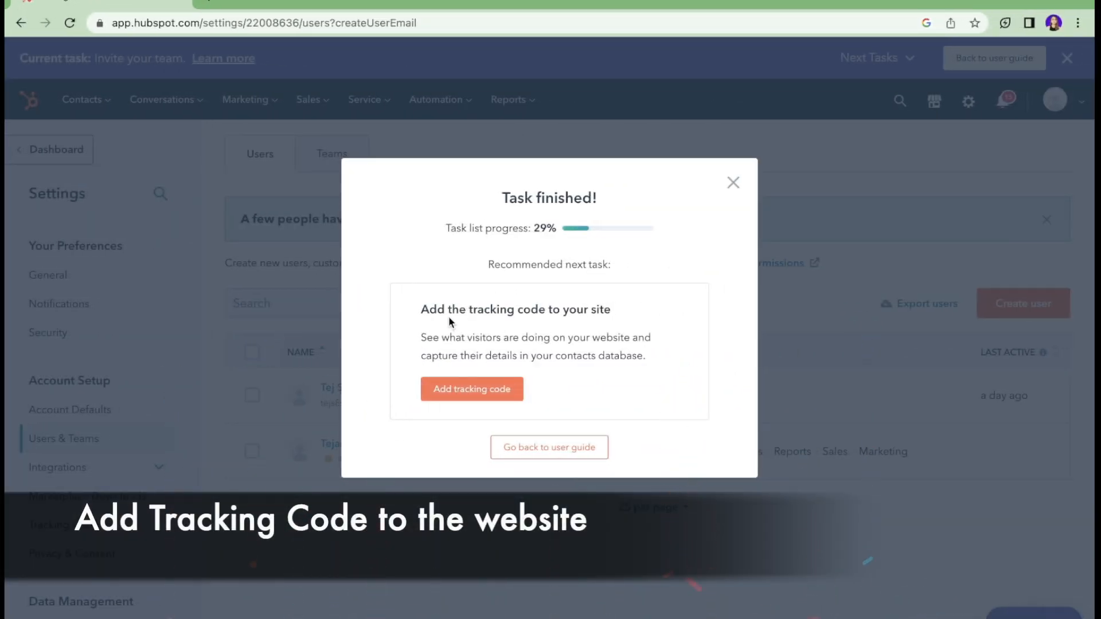
Step: Start the Add tracking code task and copy the tracking code
left_click_drag(422, 307, 641, 352)
left_click(665, 354)
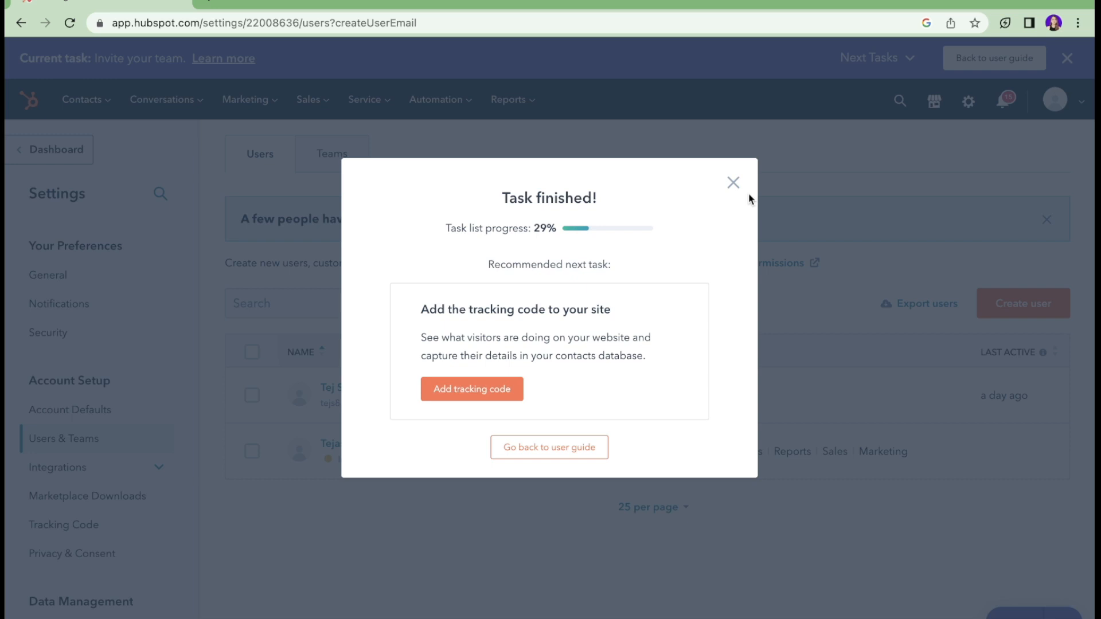
left_click(457, 393)
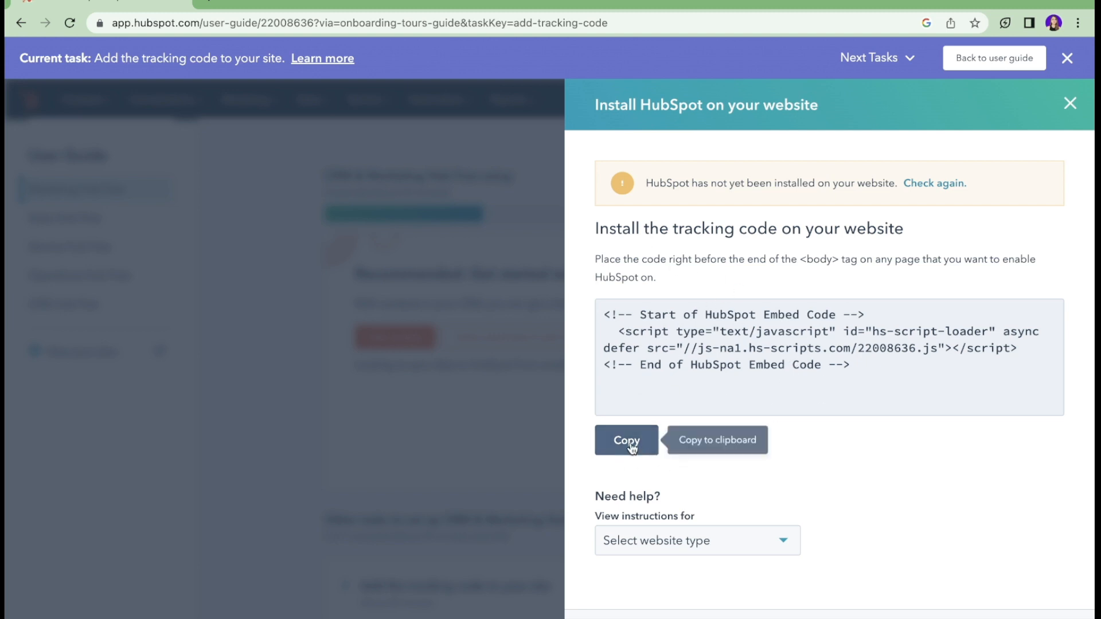
left_click(631, 444)
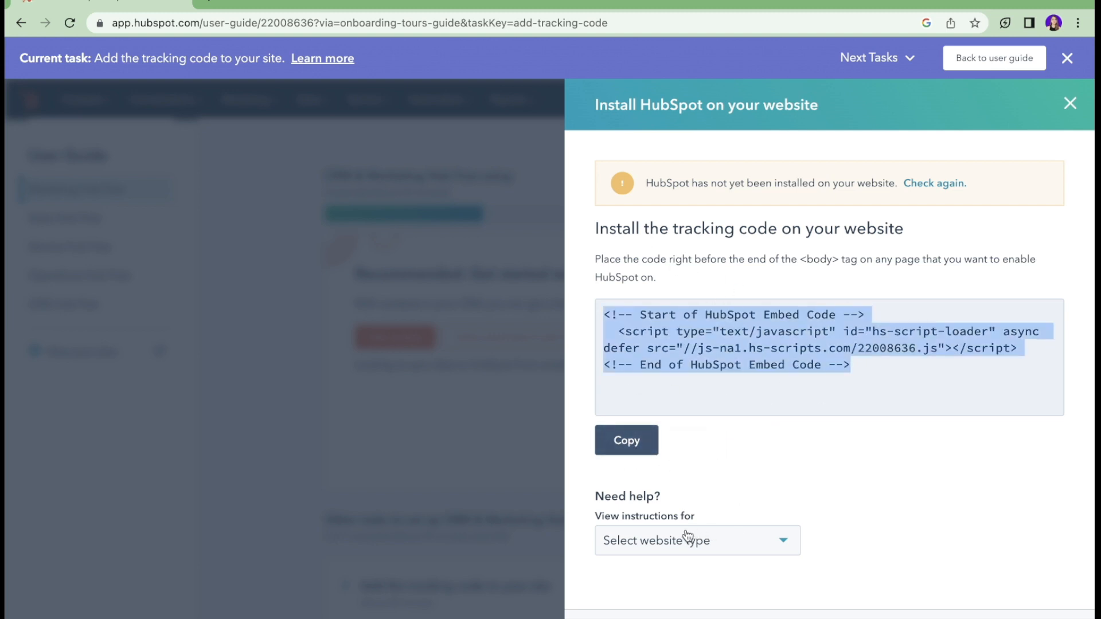
Step: Choose Wix as the website type and open its full installation guide
left_click(611, 535)
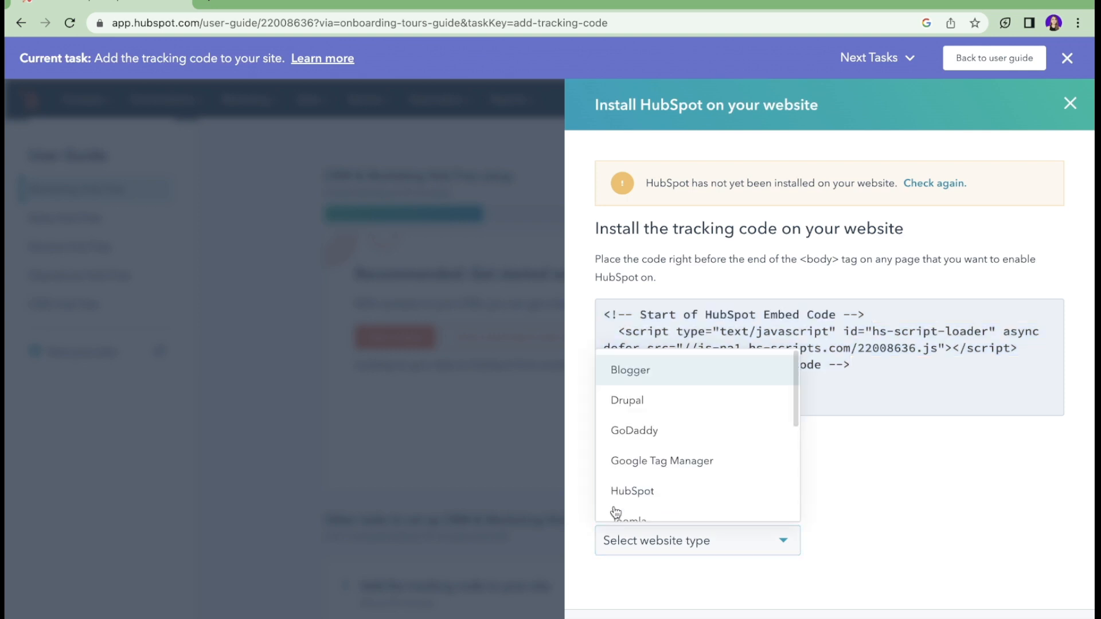
scroll(631, 436, "down", 1)
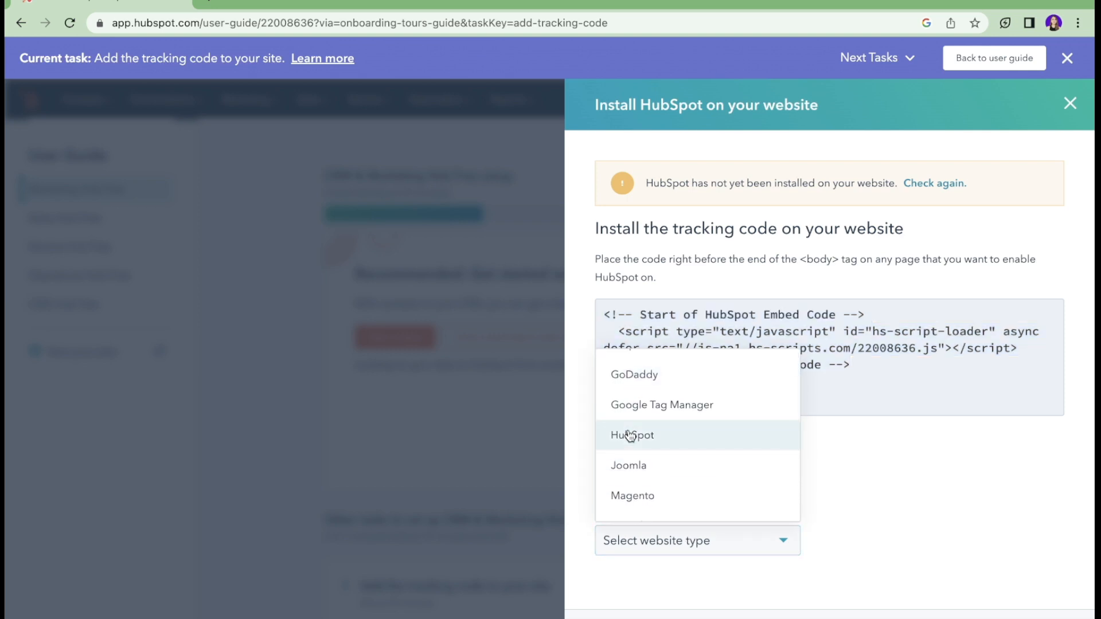
scroll(762, 497, "down", 3)
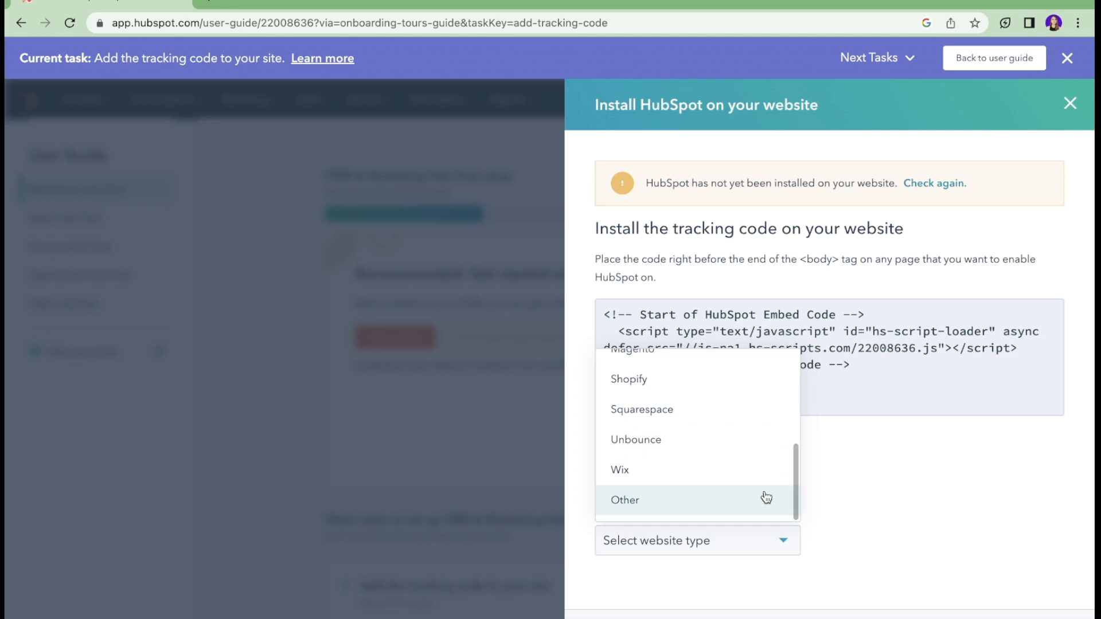
left_click(739, 469)
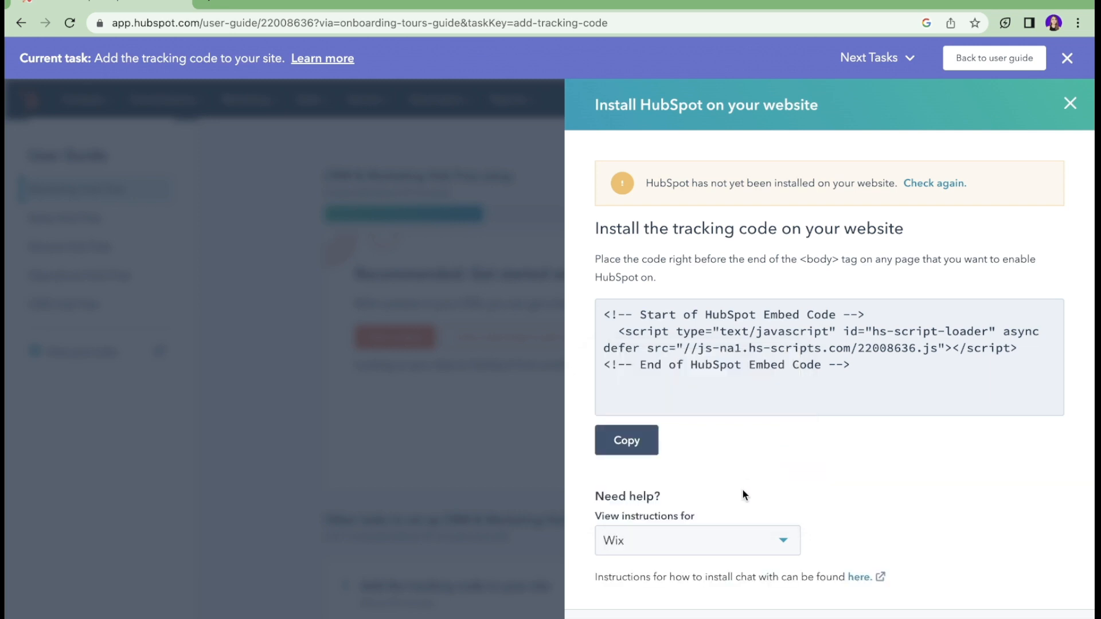
left_click(861, 577)
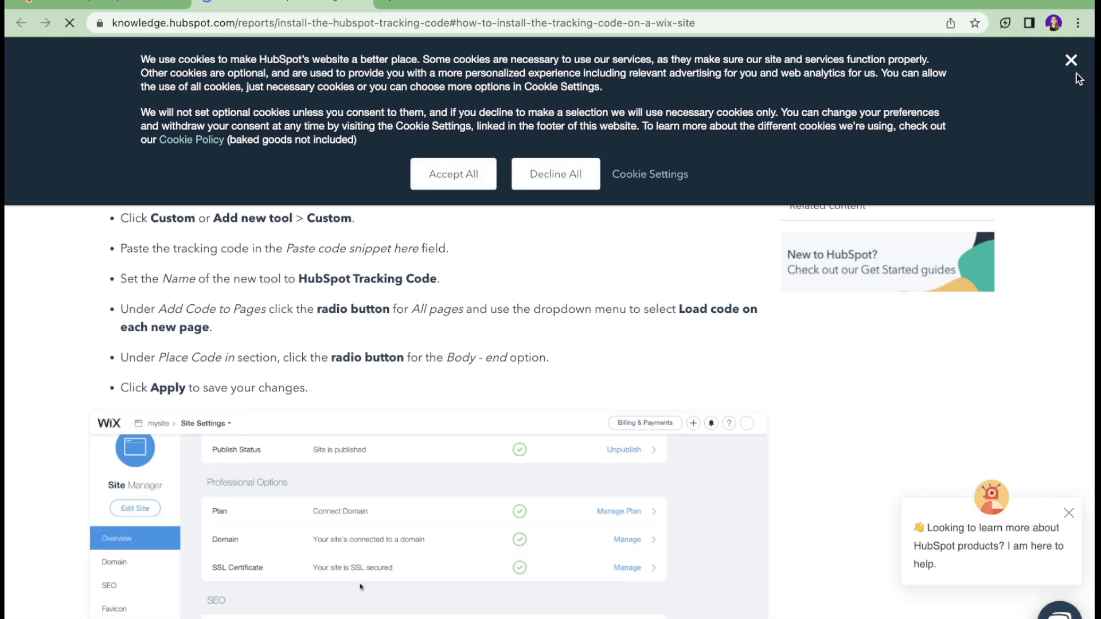
Step: Close the cookie banner and highlight the Wix tracking-code installation steps
left_click(1071, 60)
scroll(527, 255, "up", 2)
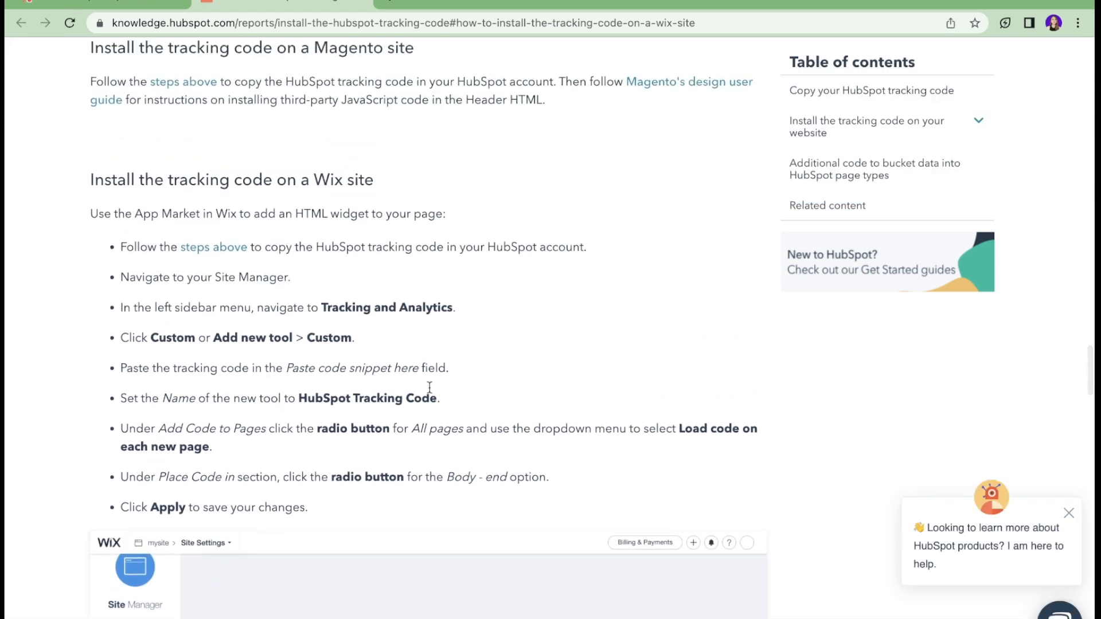
left_click_drag(88, 214, 340, 512)
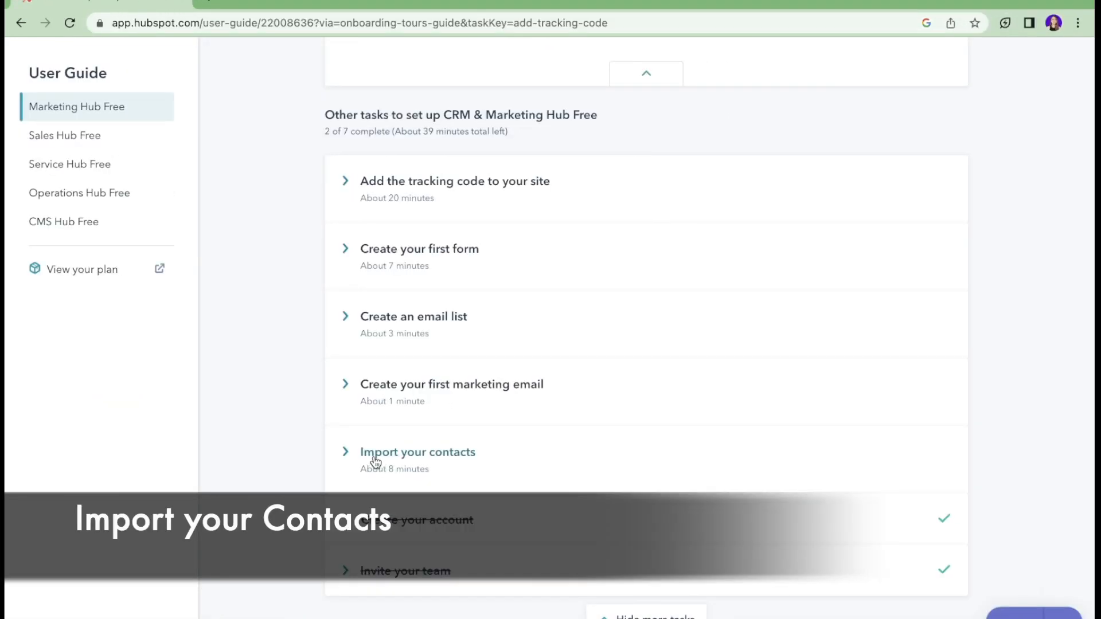
Step: Expand Import your contacts and begin the contacts import
left_click(418, 459)
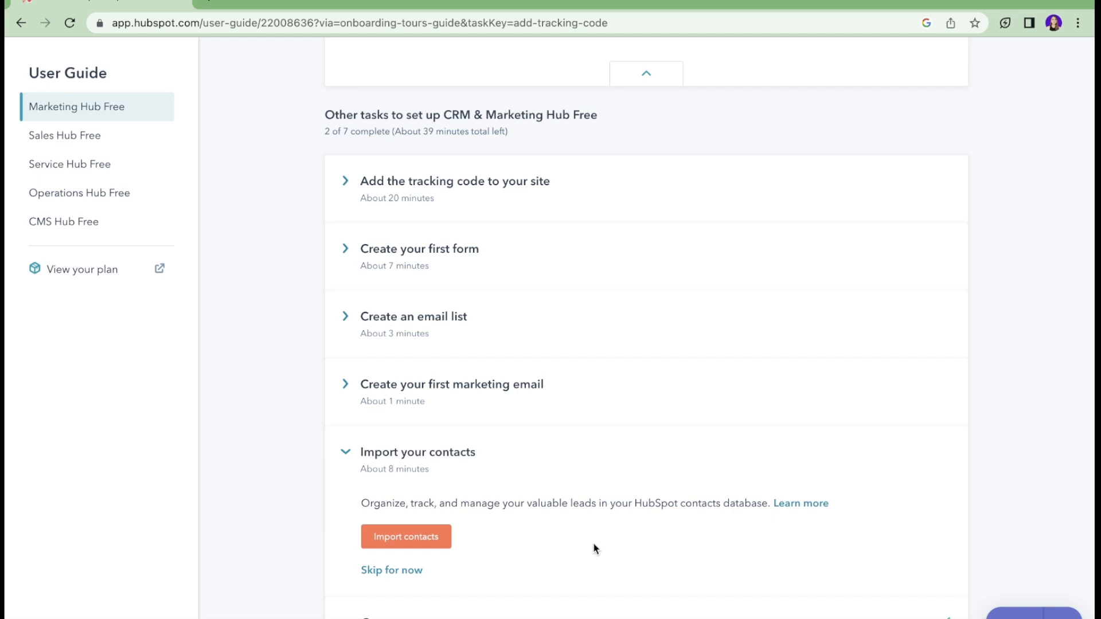
left_click(427, 539)
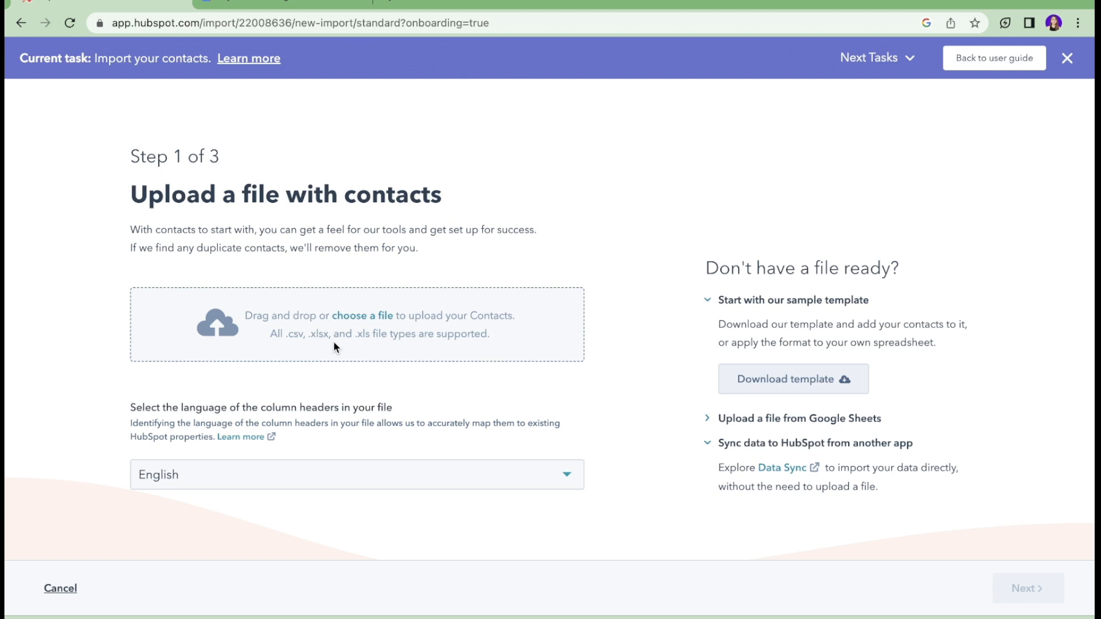
Step: Download HubSpot Contacts Template.csv, preview it in Drive, and drop it into HubSpot's upload box
left_click(832, 391)
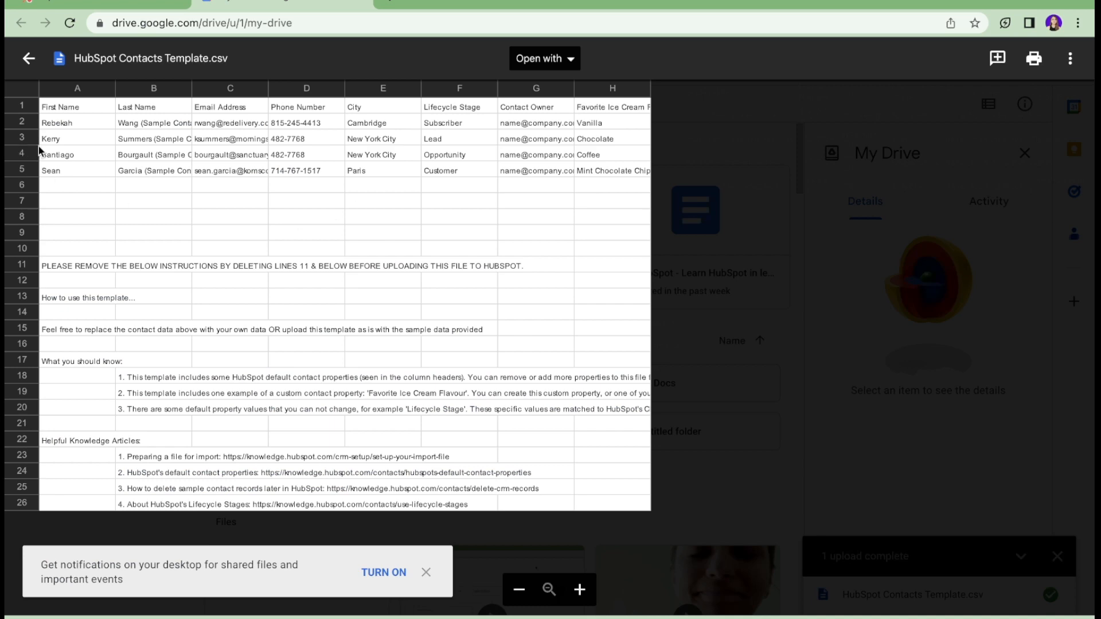
scroll(107, 149, "up", 2)
scroll(107, 150, "left", 1)
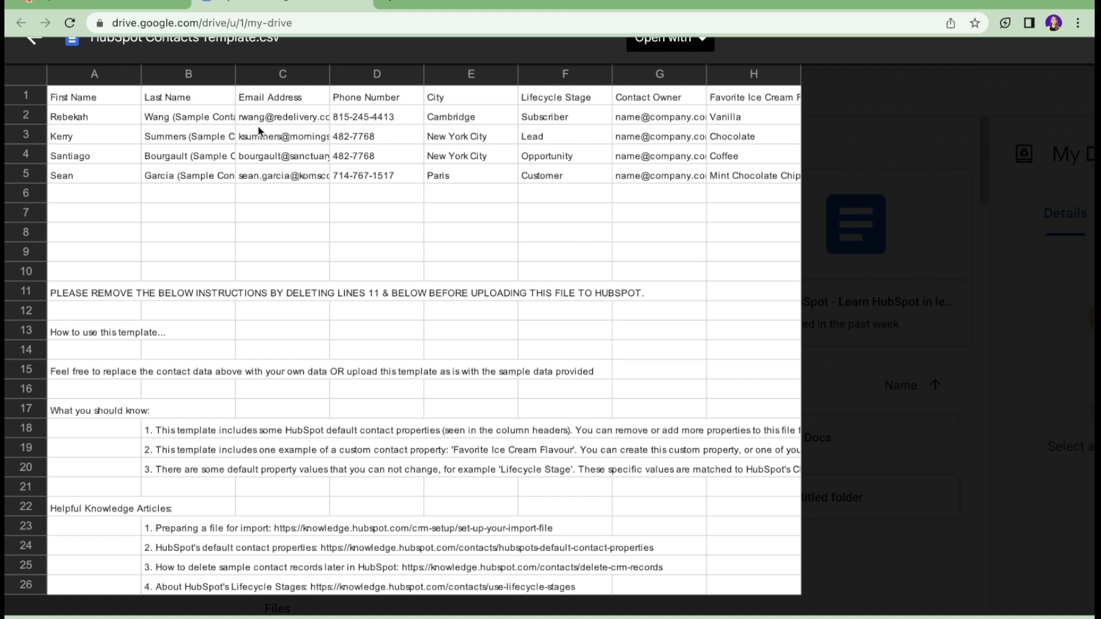
left_click(103, 4)
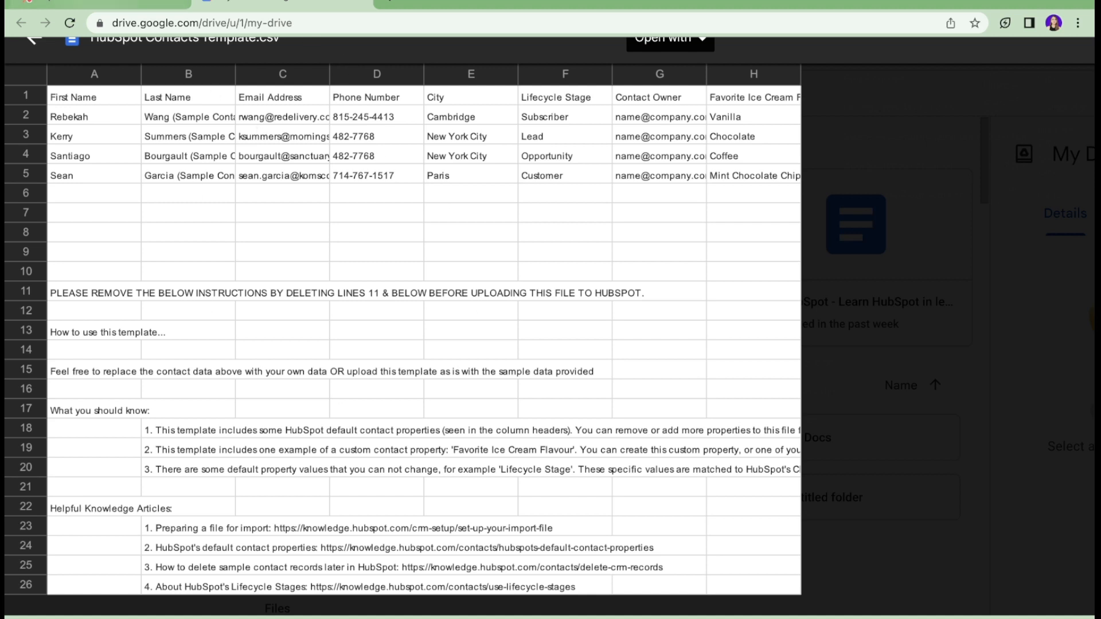
left_click_drag(97, 618, 316, 308)
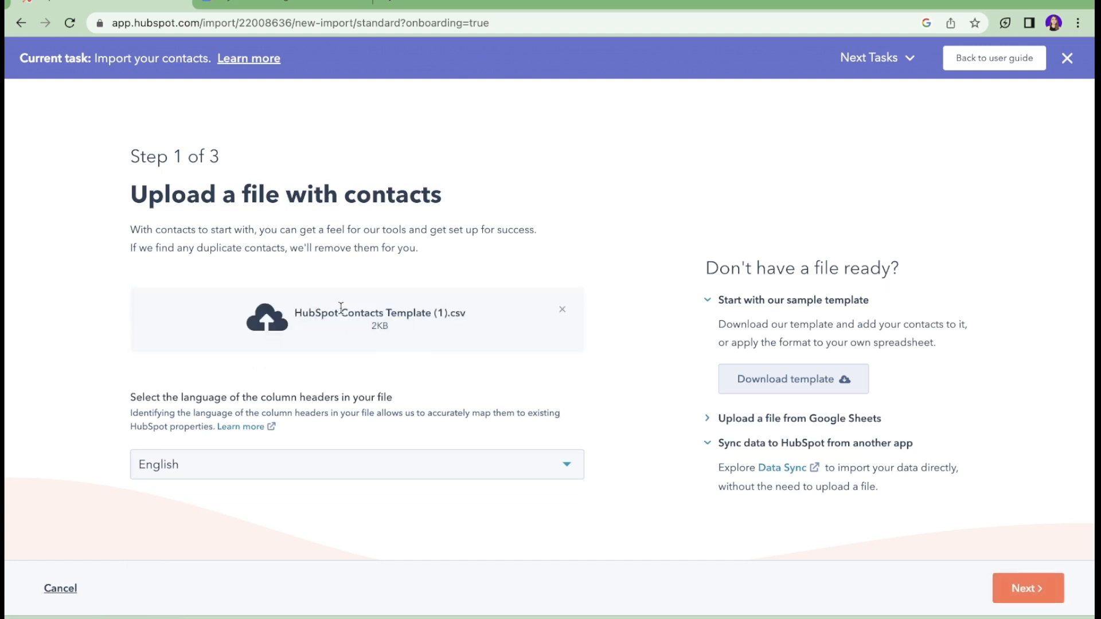
Step: Continue to column mapping and open the property dropdown for the Favorite Ice Cream row
left_click(1027, 588)
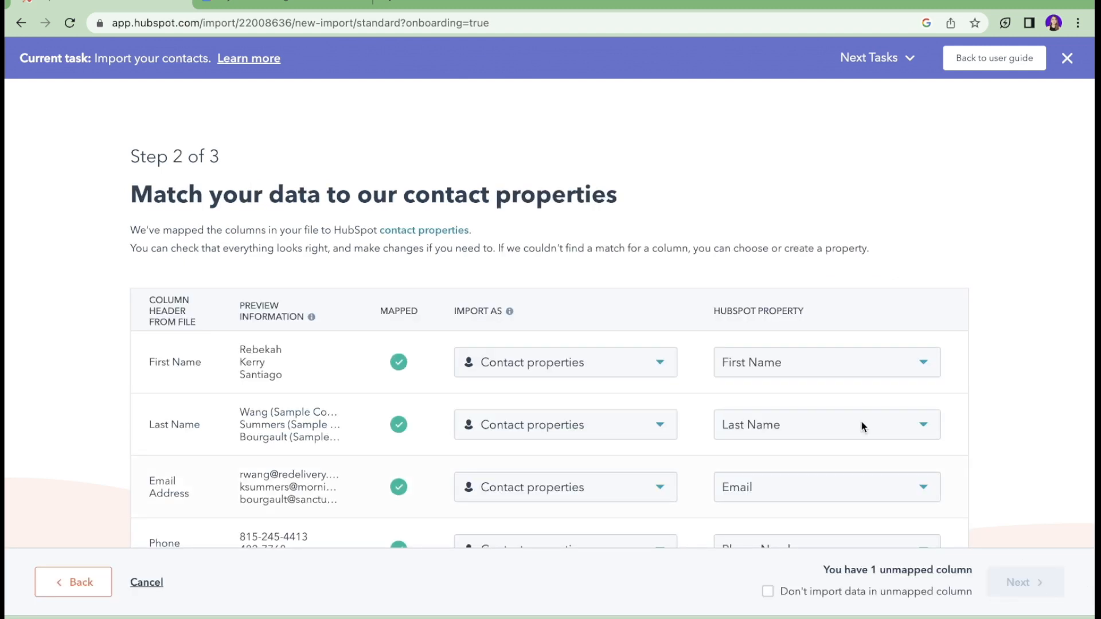
scroll(975, 401, "down", 3)
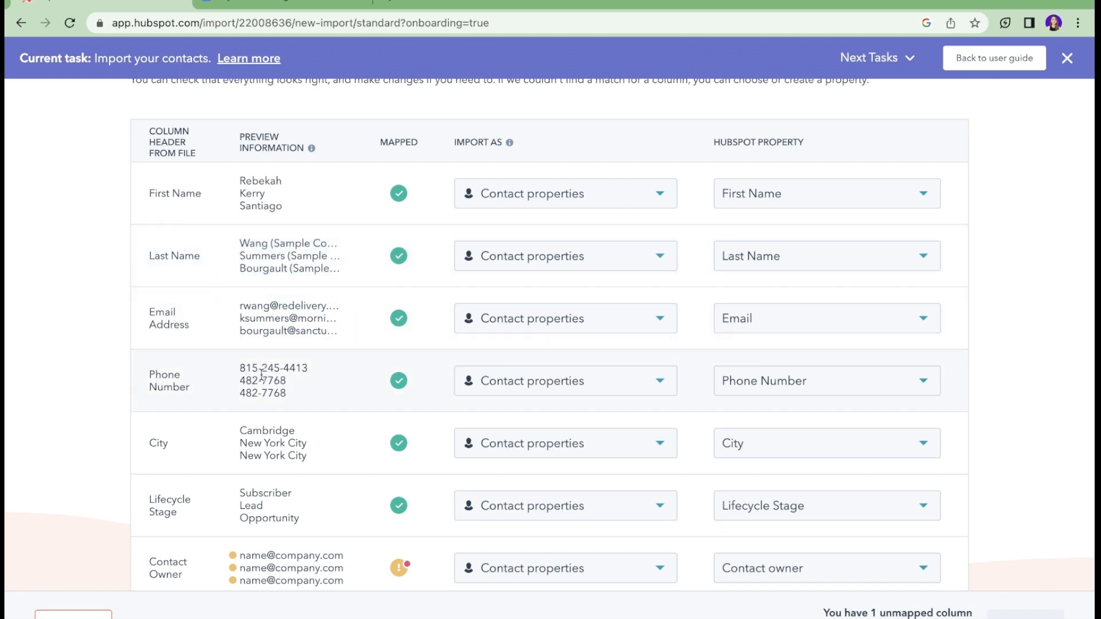
scroll(262, 374, "down", 1)
scroll(261, 374, "down", 1)
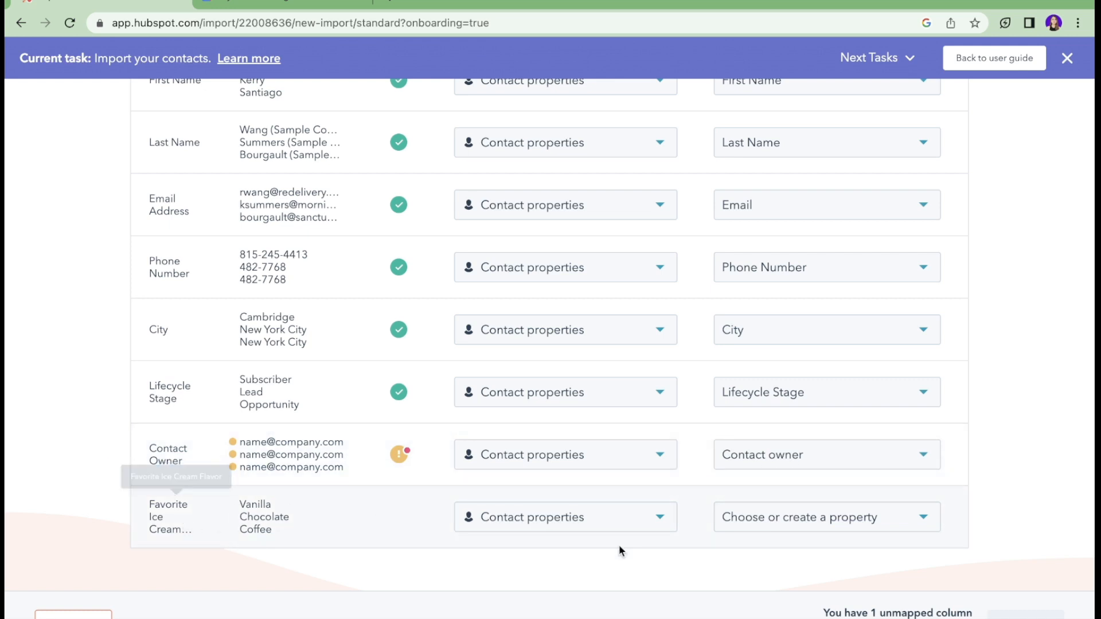
left_click(765, 520)
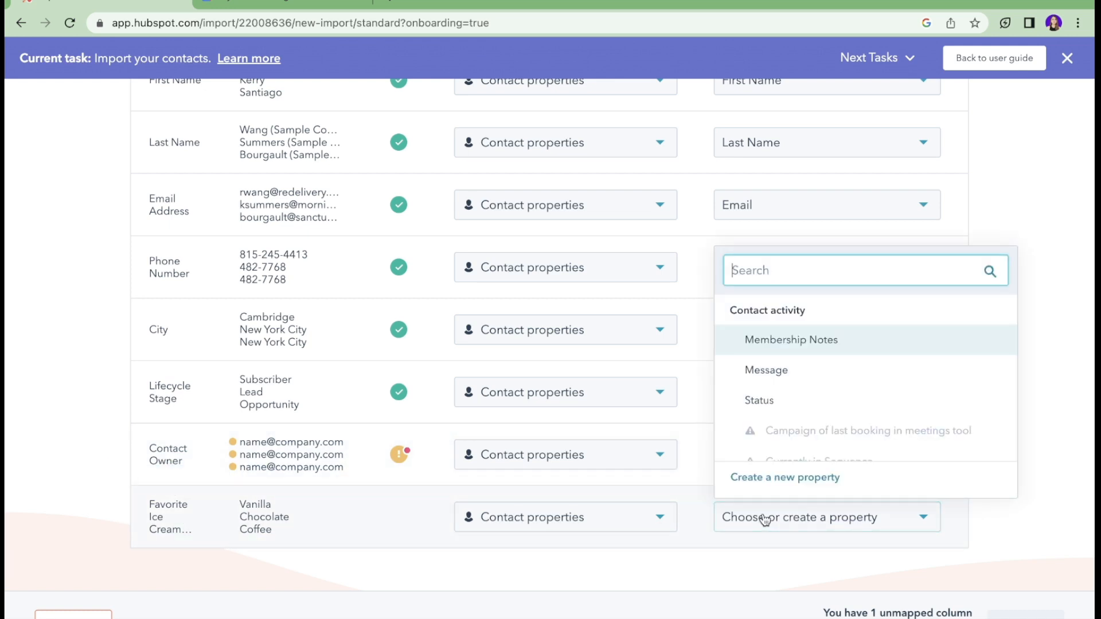
Step: Start a new contact property filed under the Contact information group
left_click(784, 479)
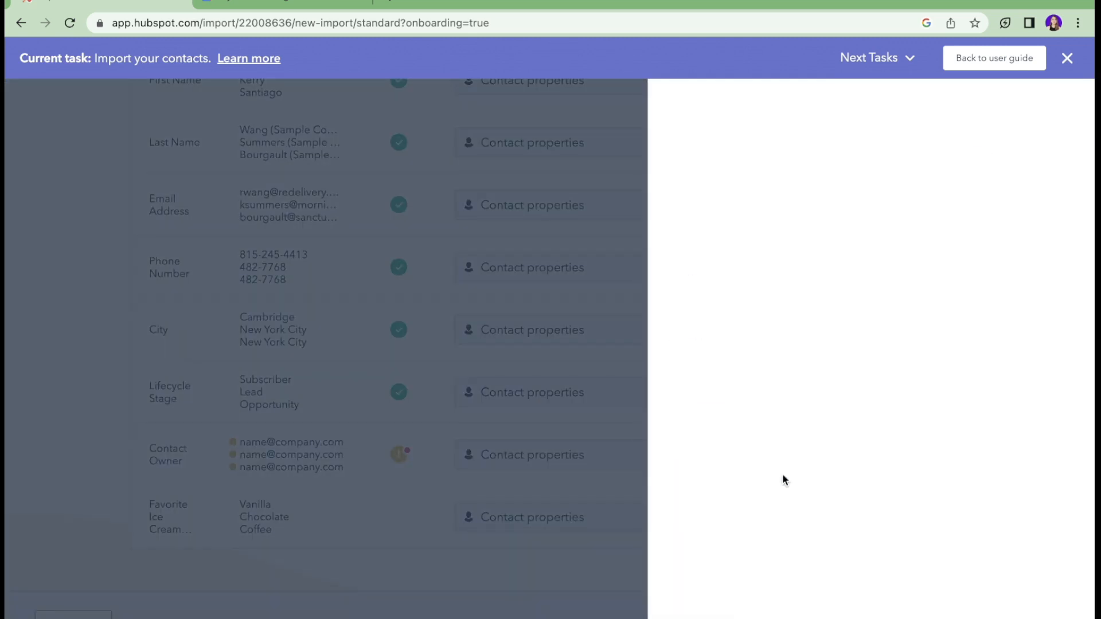
left_click(758, 316)
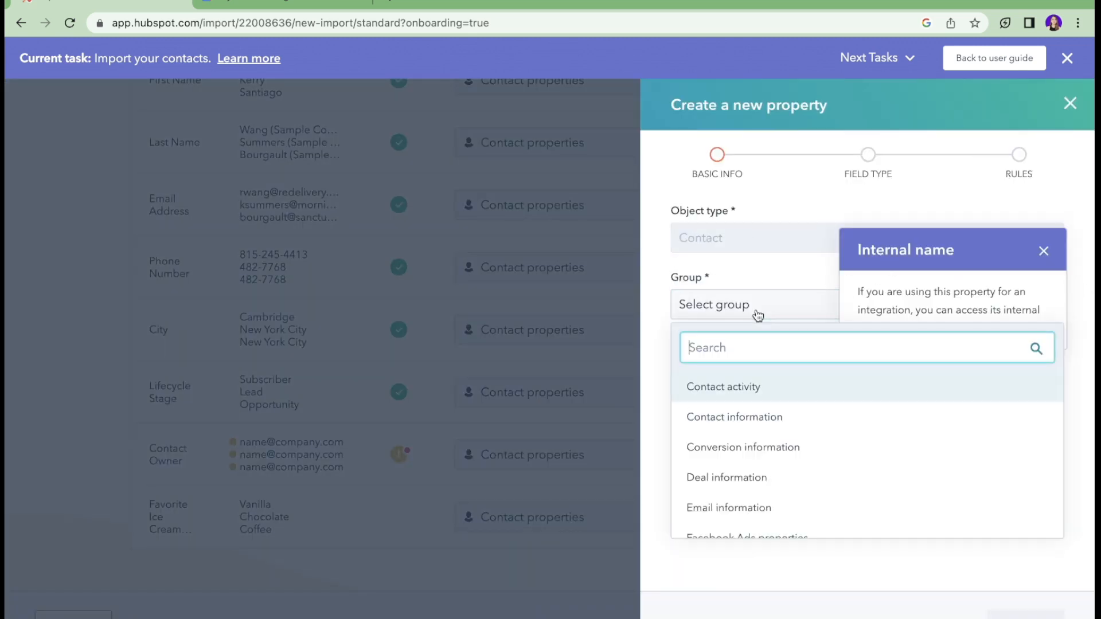
left_click(758, 316)
left_click(1044, 251)
left_click(821, 373)
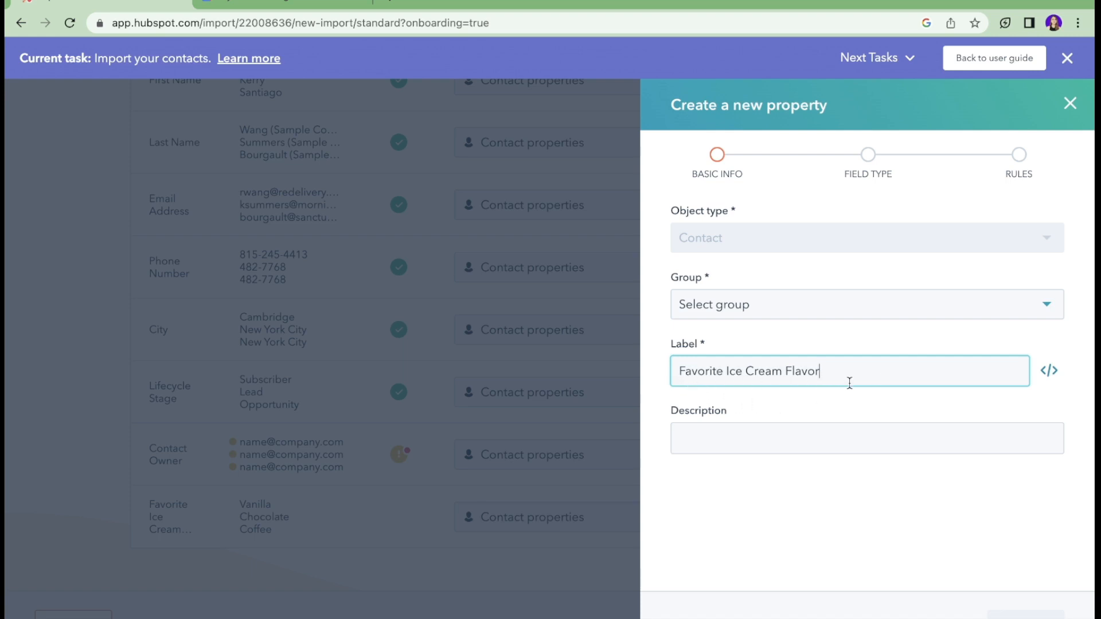
left_click(798, 307)
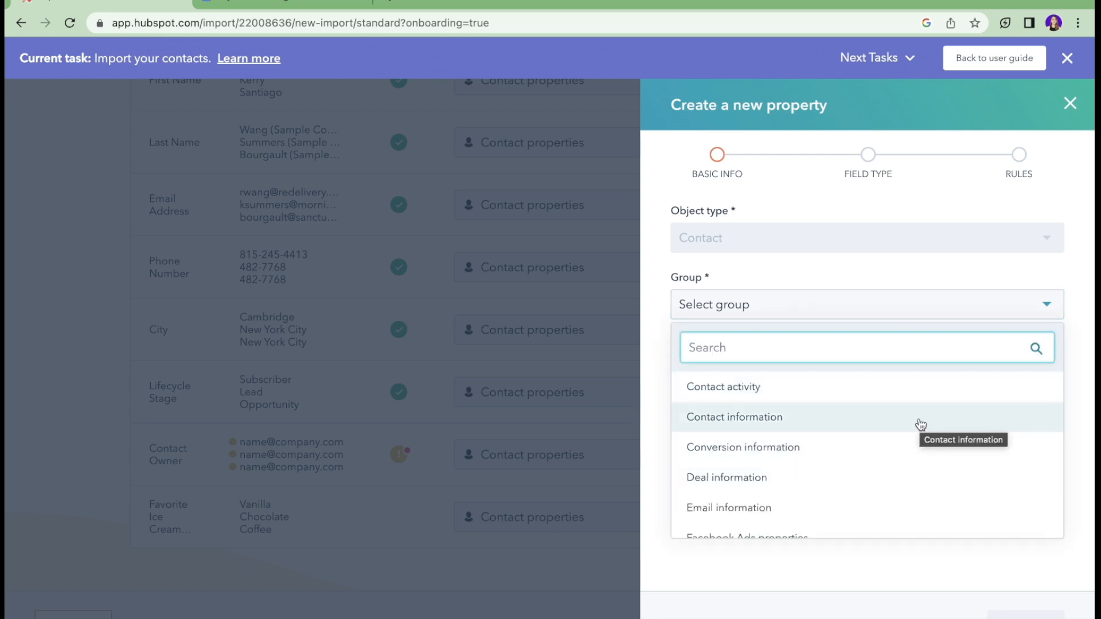
left_click(921, 425)
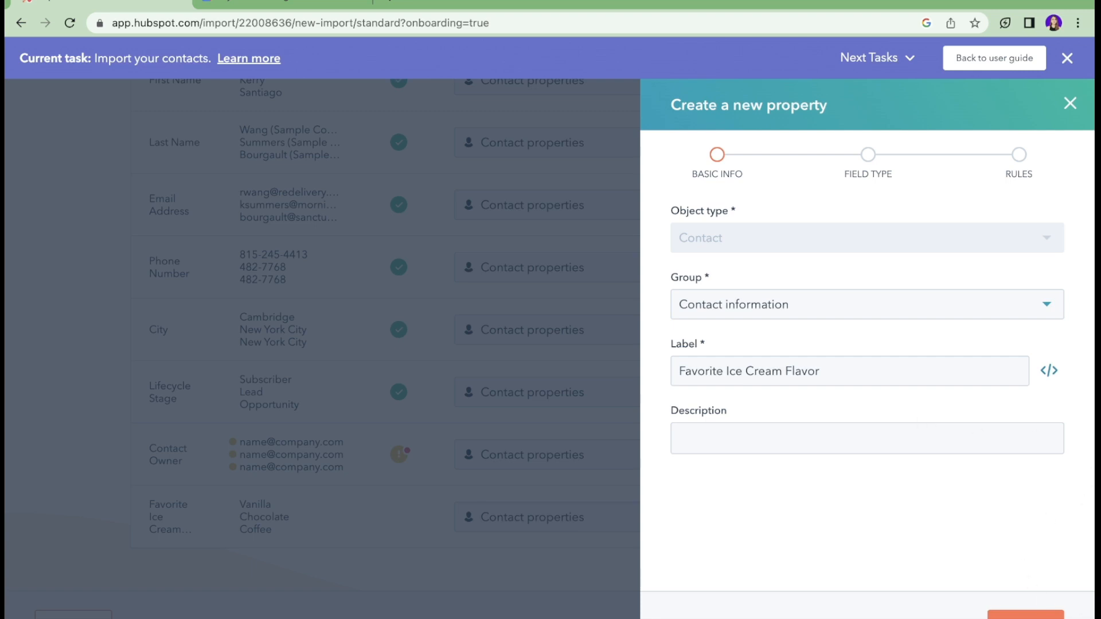
left_click(1025, 615)
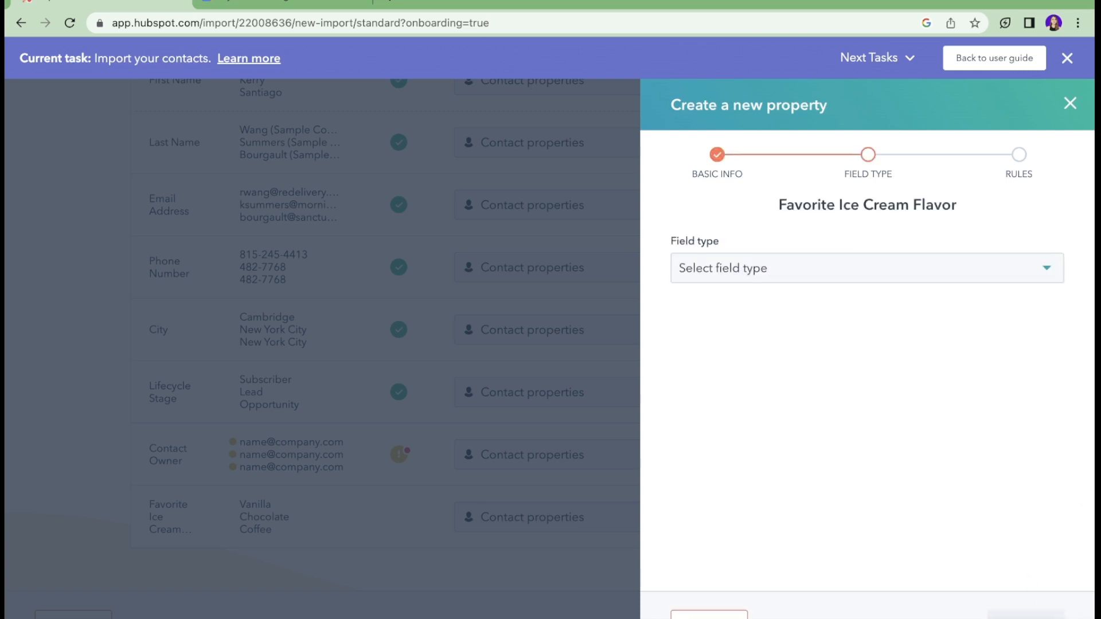
Step: Make it a single-line text field hidden from forms and bots, then create it
left_click(884, 280)
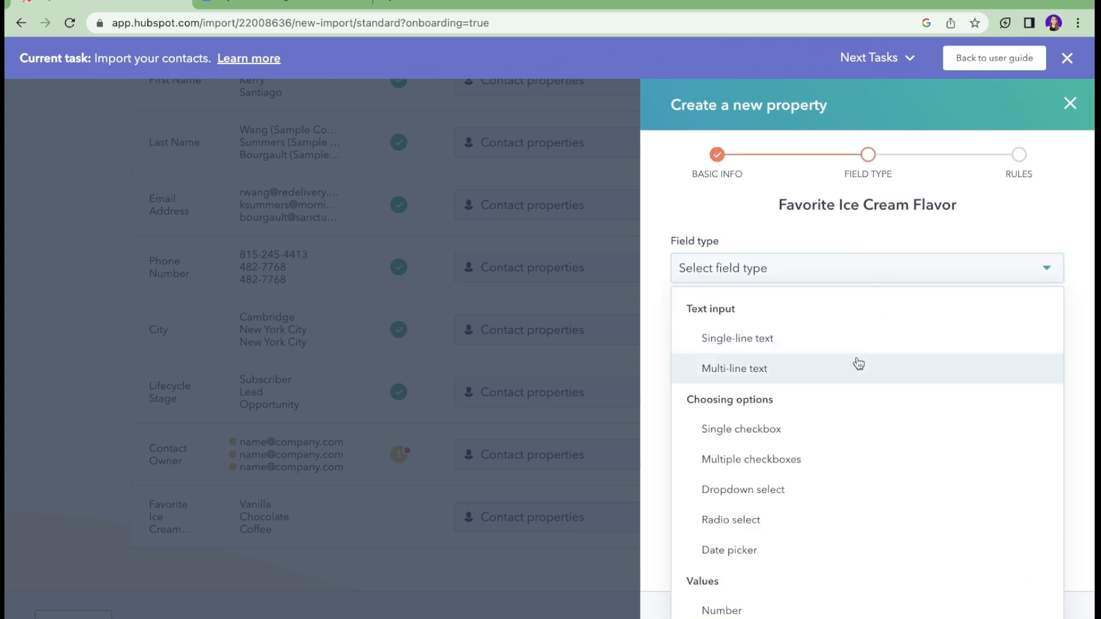
left_click(841, 345)
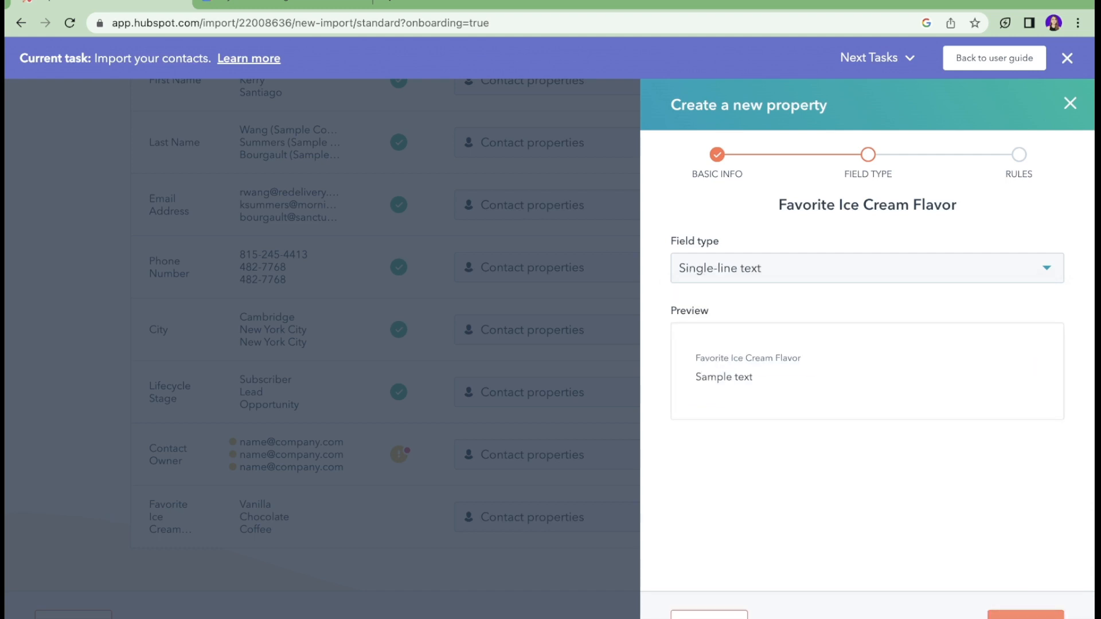
left_click(1030, 615)
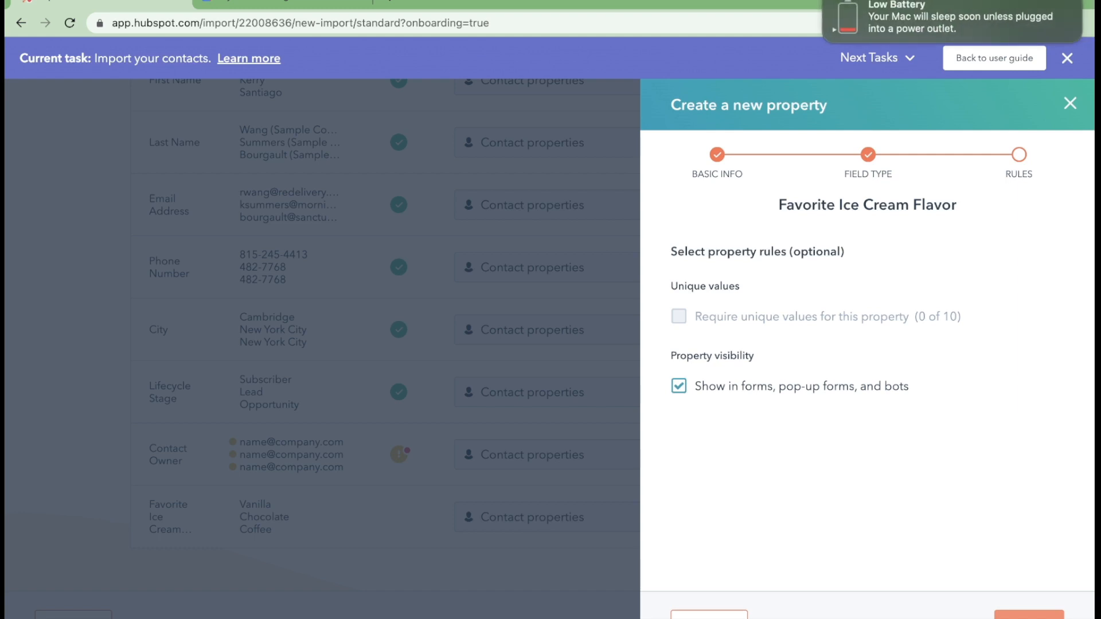
left_click(678, 387)
left_click(1030, 615)
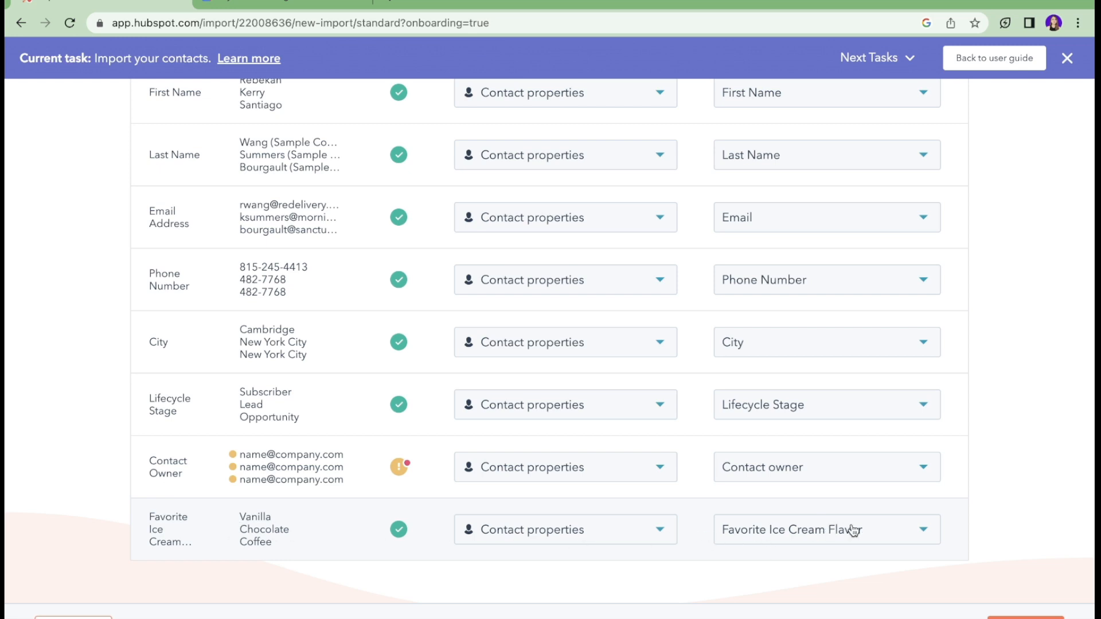
Step: Name the import 'Master Email List', confirm contacts expect to hear from you, and finish
scroll(853, 530, "up", 5)
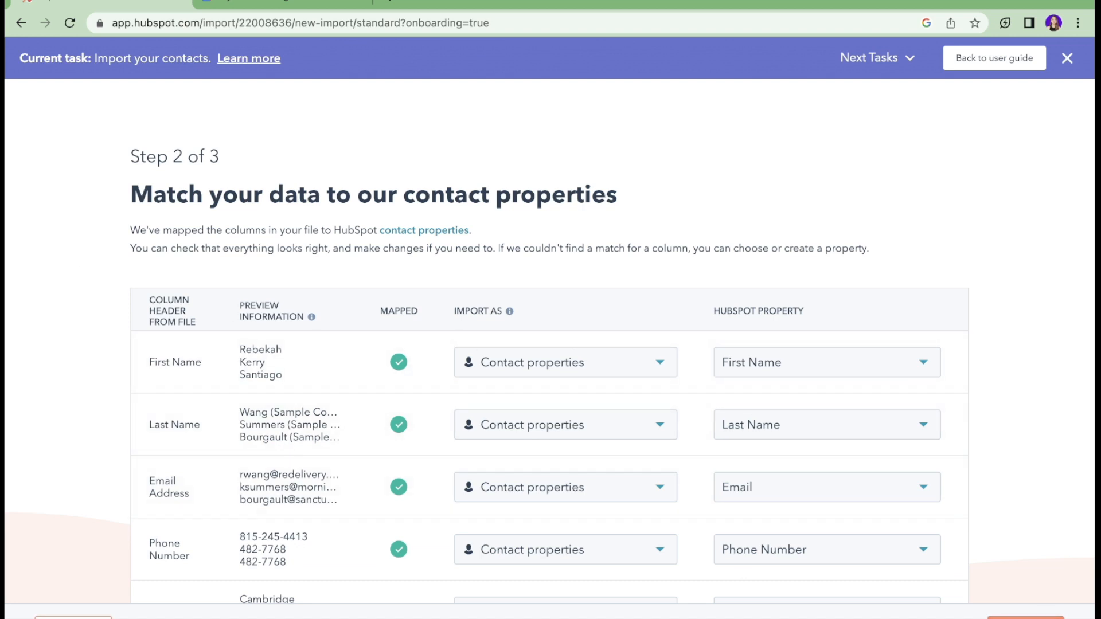
left_click(1047, 616)
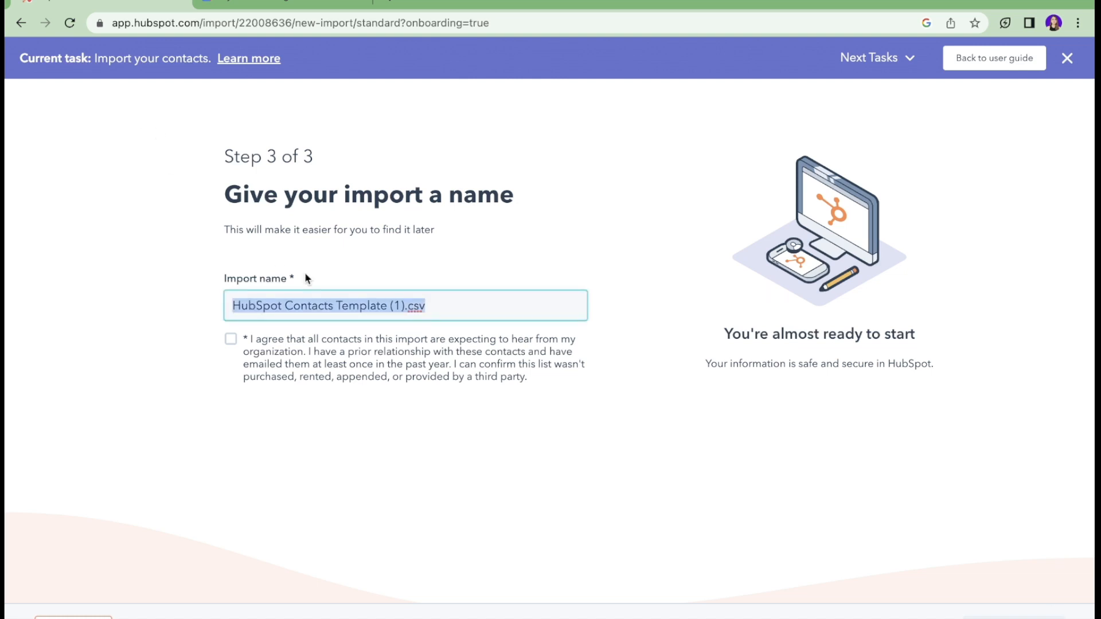
key("BackSpace")
type("Master")
type("Email List")
left_click(230, 339)
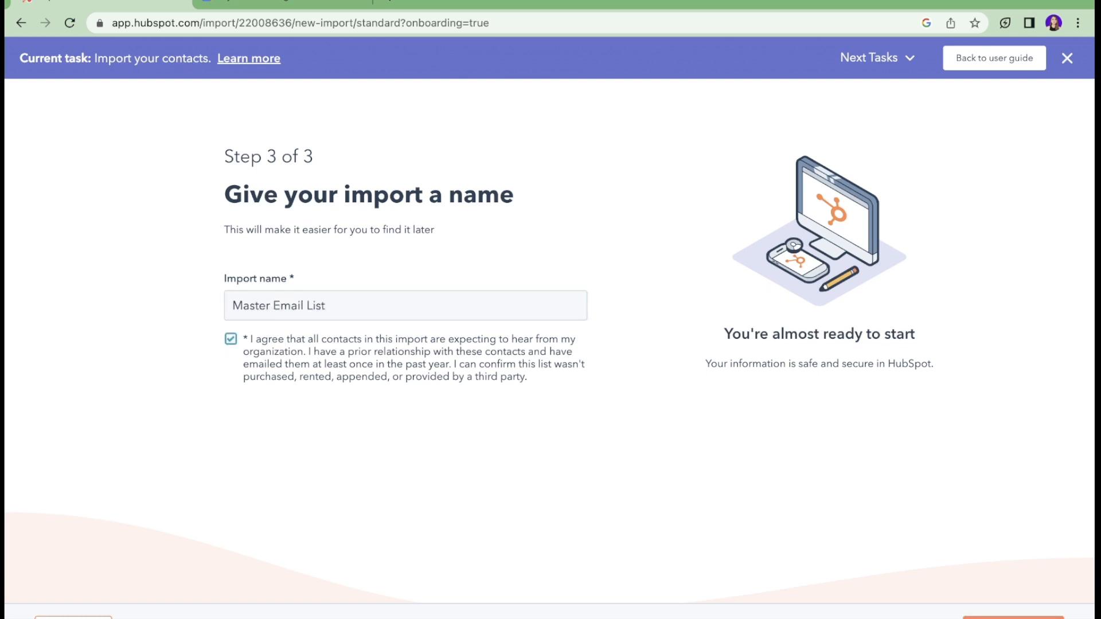
left_click(1014, 617)
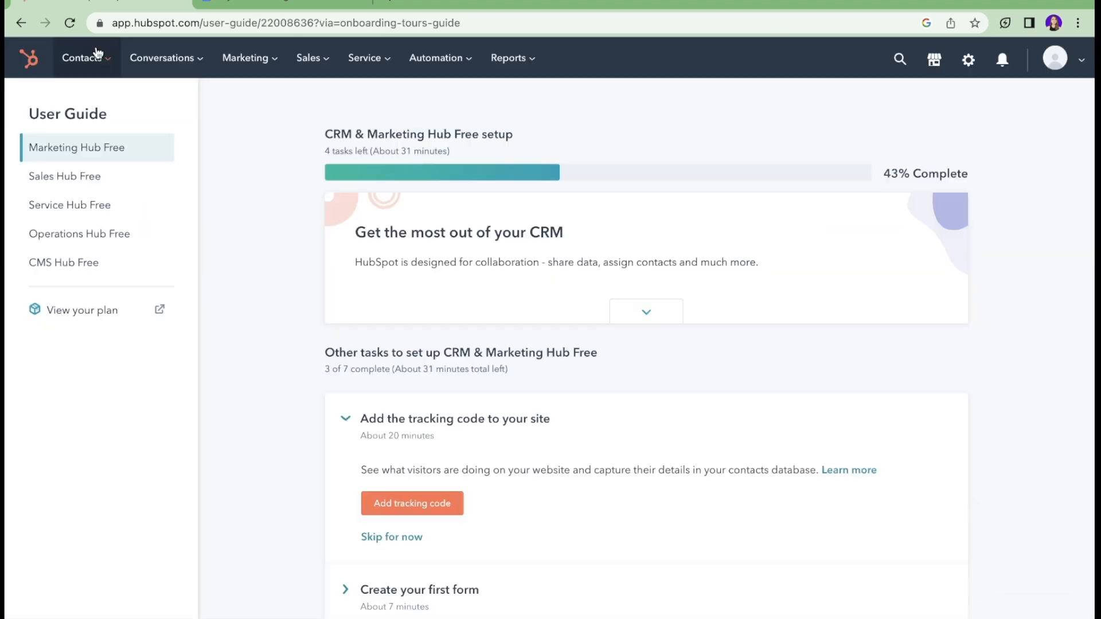
Step: From the Contacts list, show more setup tasks and expand 'Create your first marketing email'
left_click(99, 60)
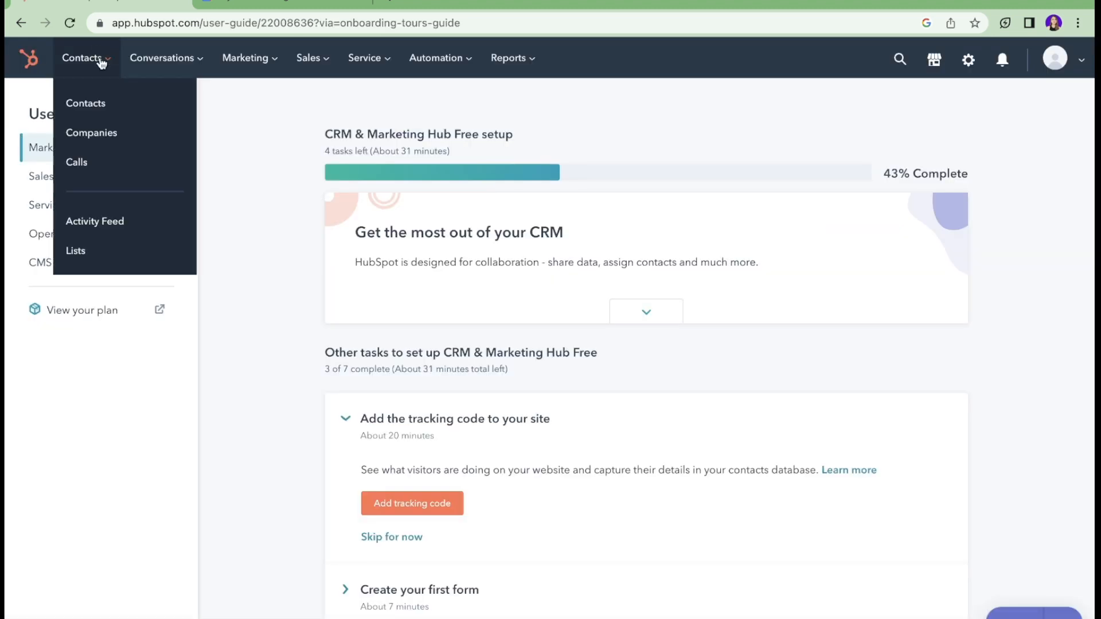
left_click(111, 107)
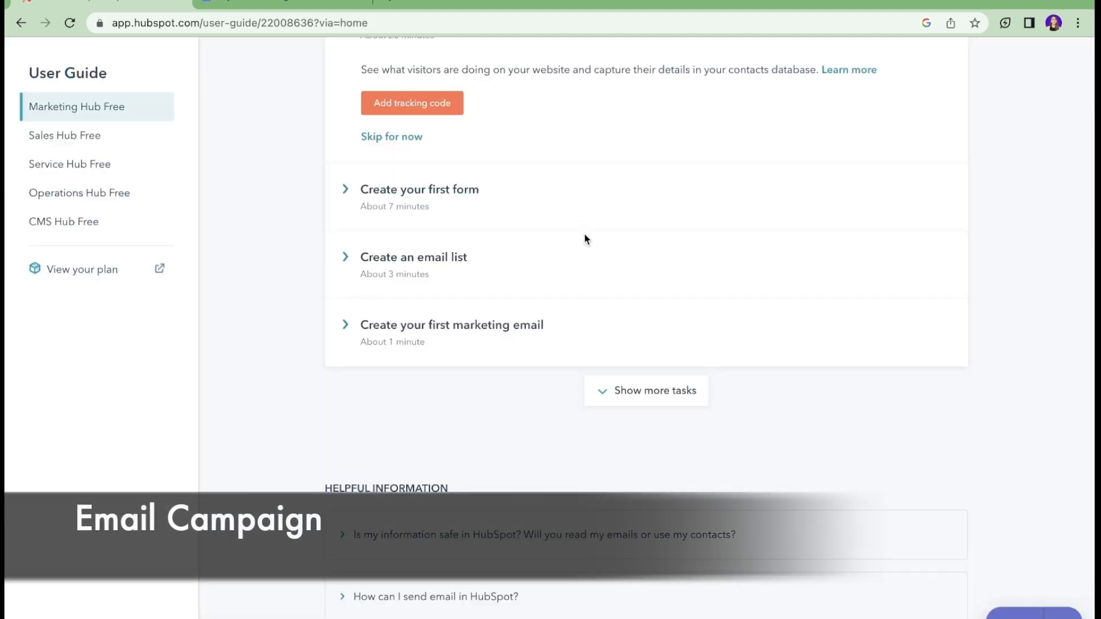
scroll(585, 235, "up", 1)
left_click(635, 458)
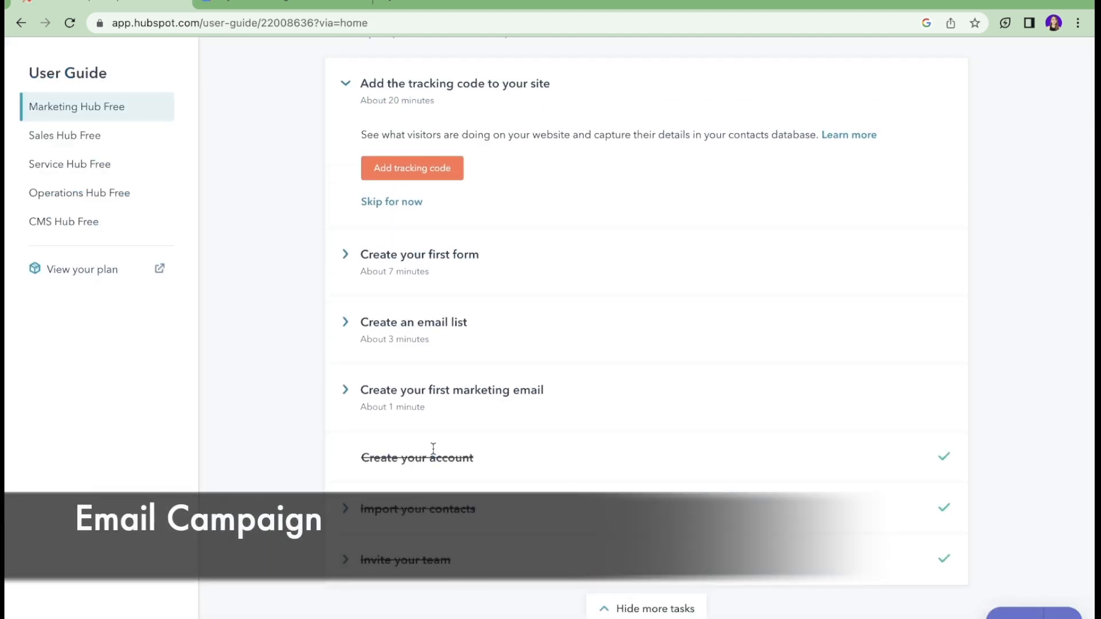
scroll(433, 449, "up", 1)
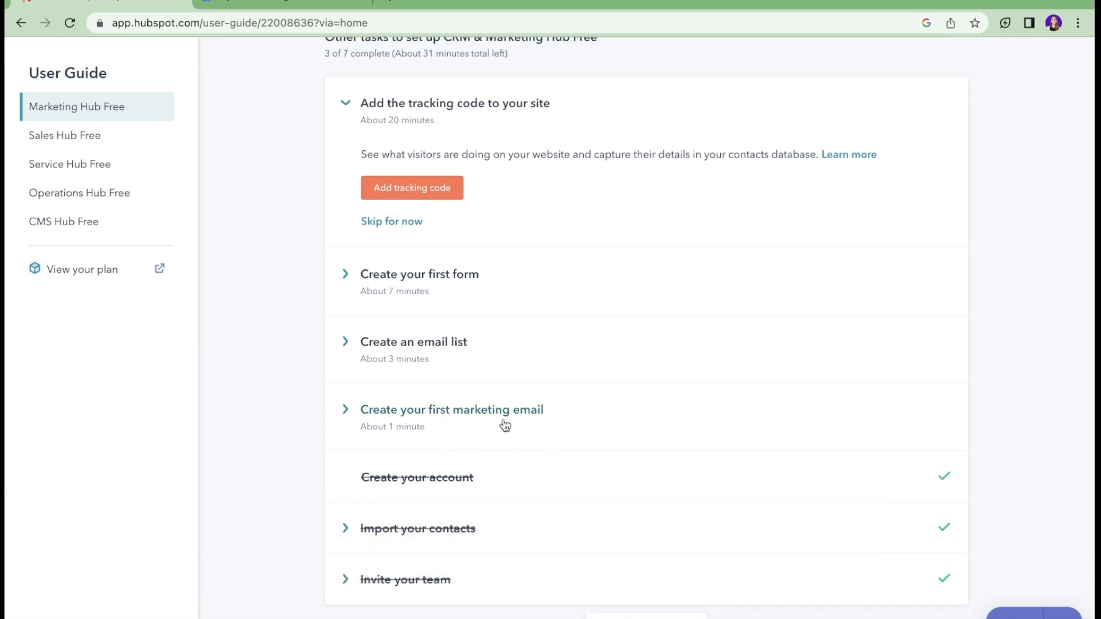
left_click(505, 426)
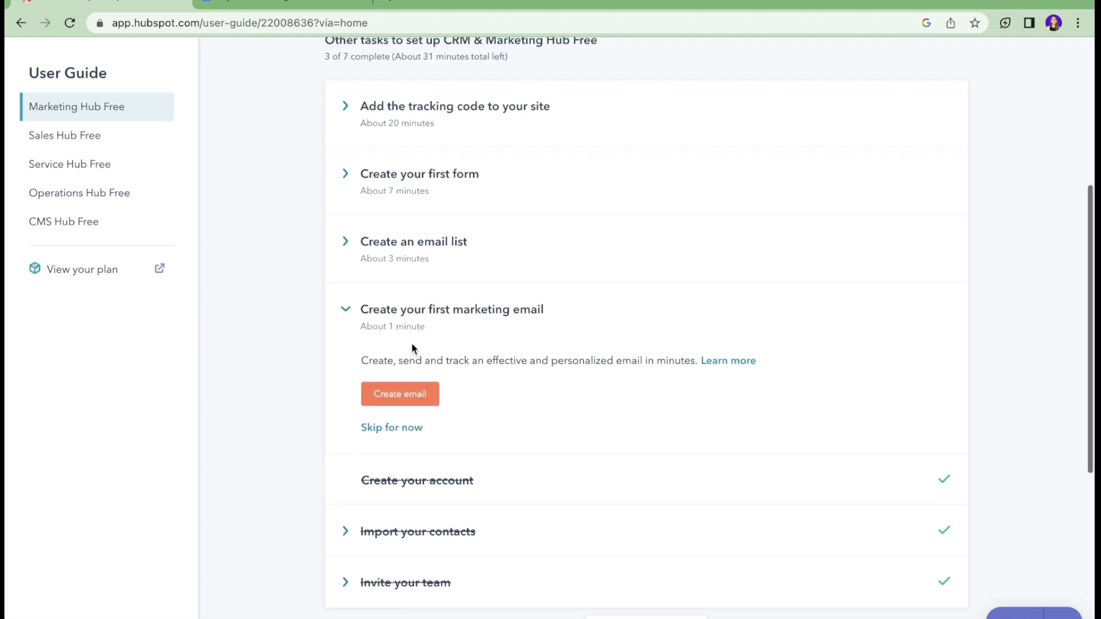
scroll(412, 343, "up", 5)
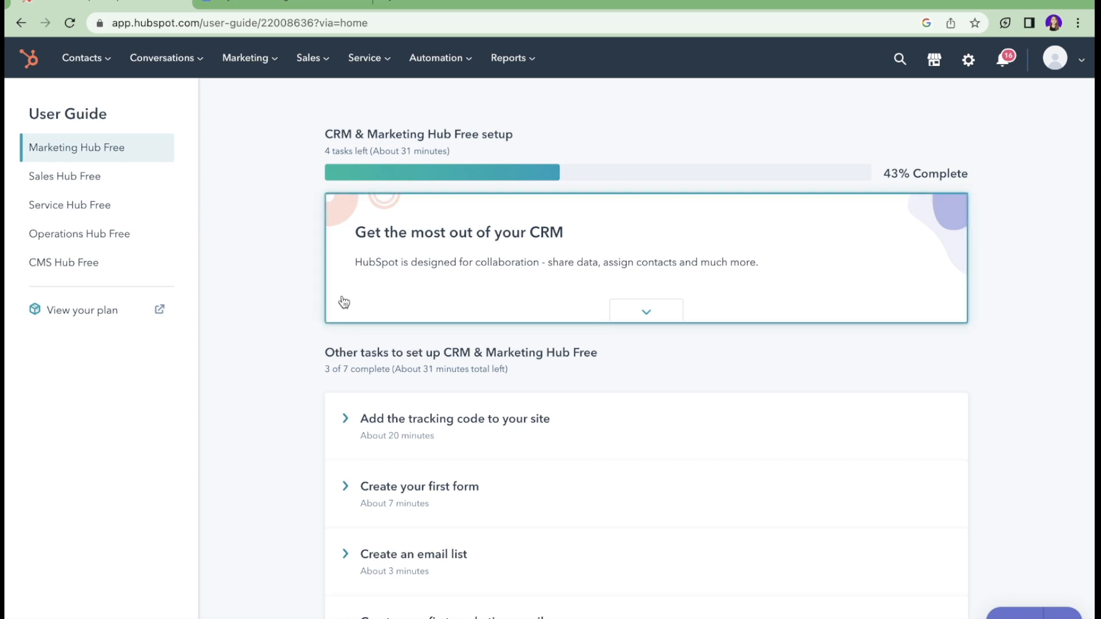
Step: Go to Marketing > Email and choose 'I'll do it later' for importing an opt-out list
left_click(275, 64)
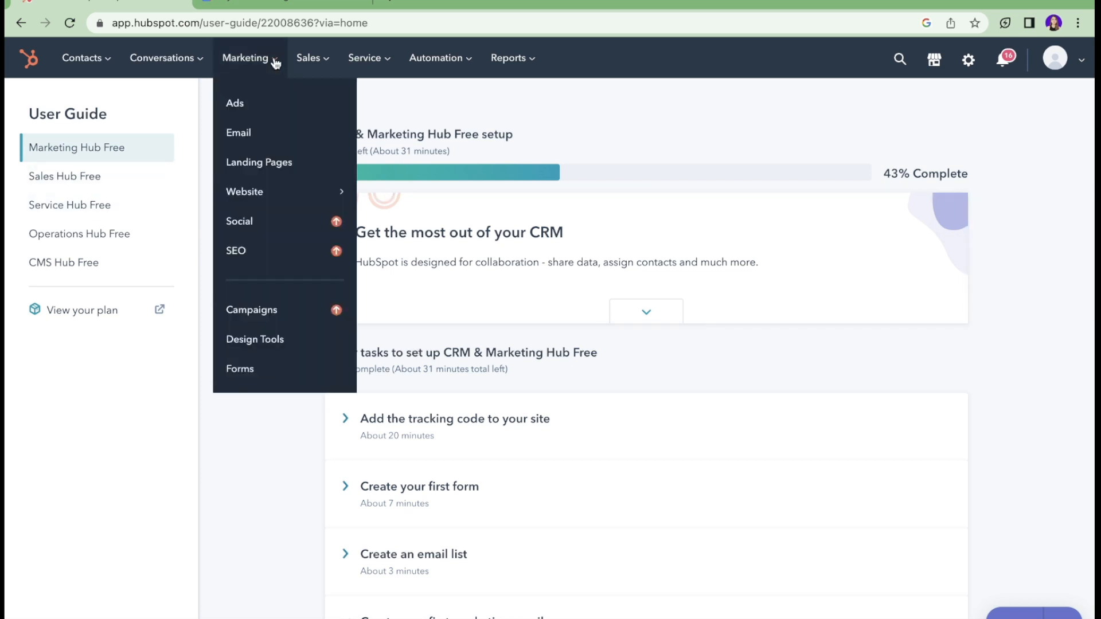
left_click(238, 136)
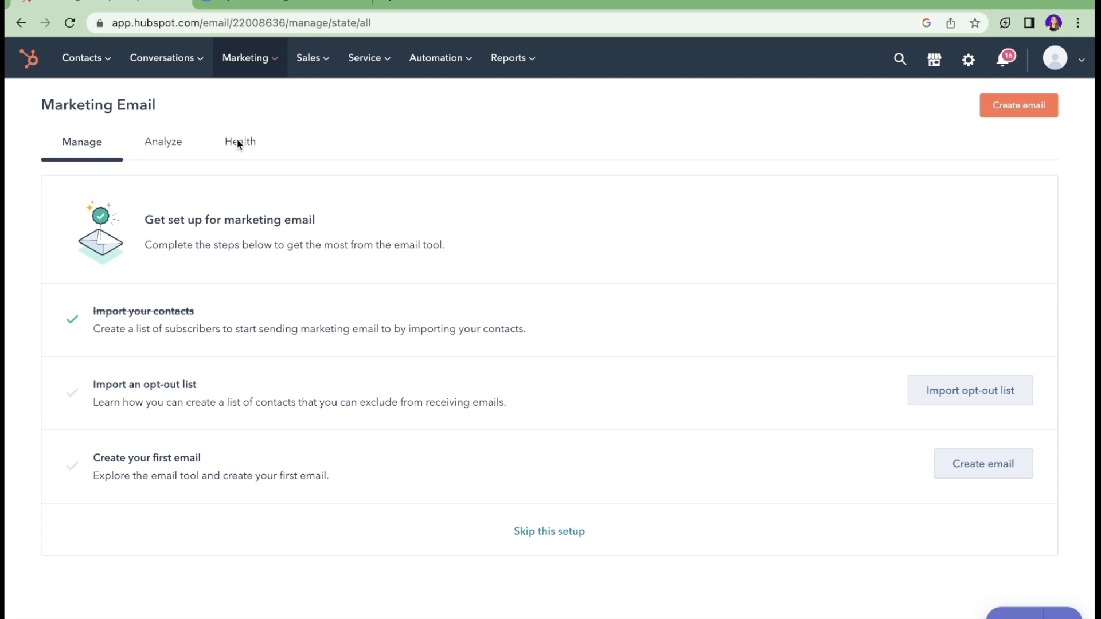
left_click(958, 396)
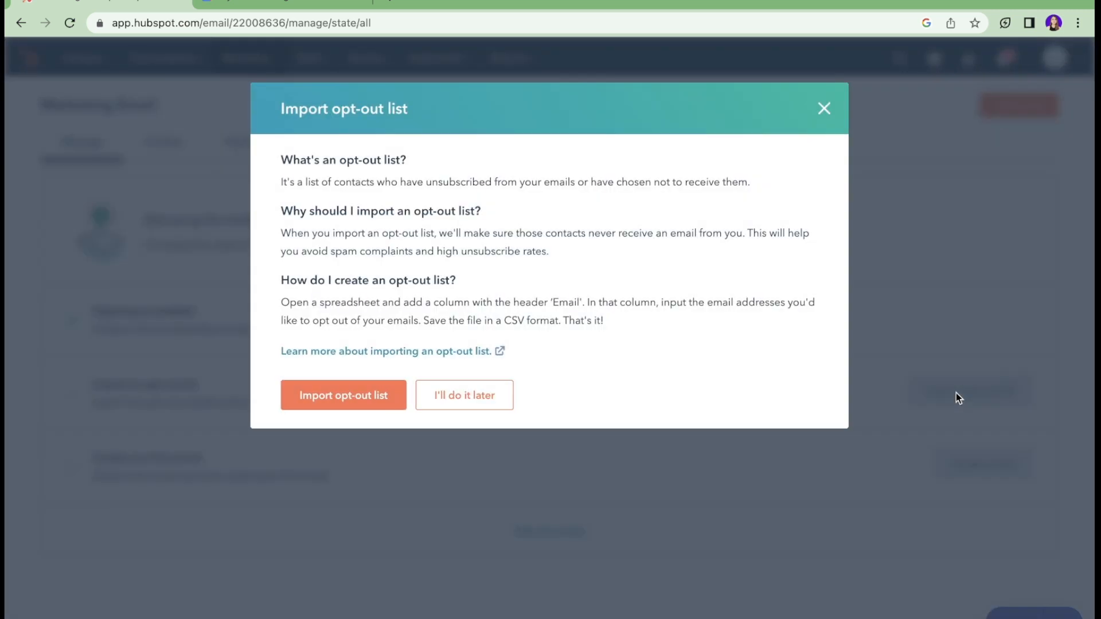
left_click(437, 403)
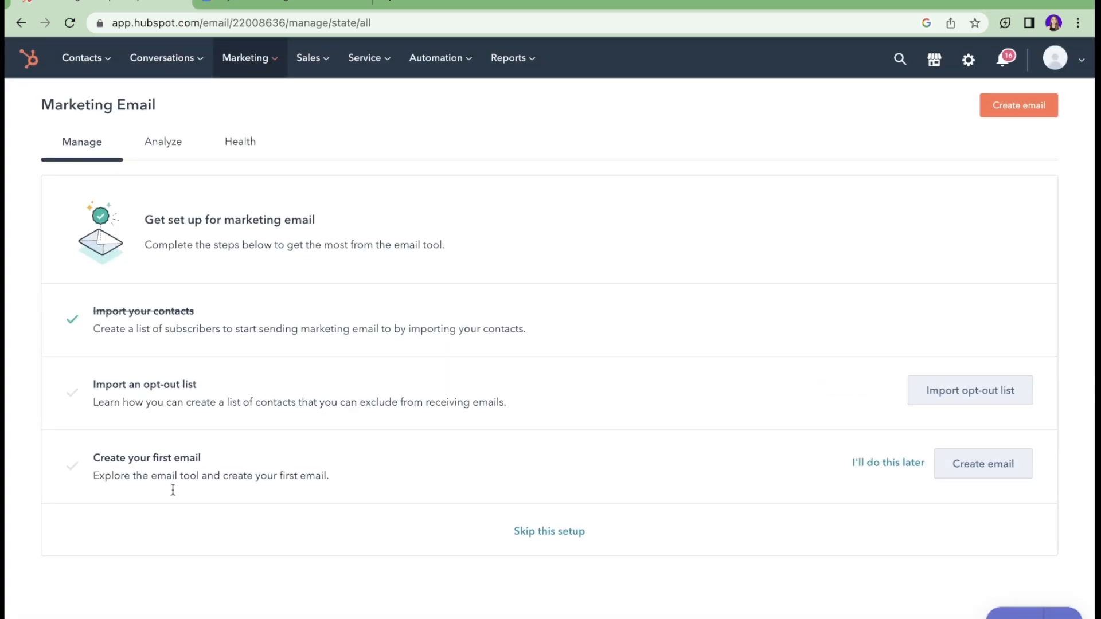
Step: Create an email from the Newsletter template and rename it 'Weekly Newsletter - SKIN'
left_click(974, 477)
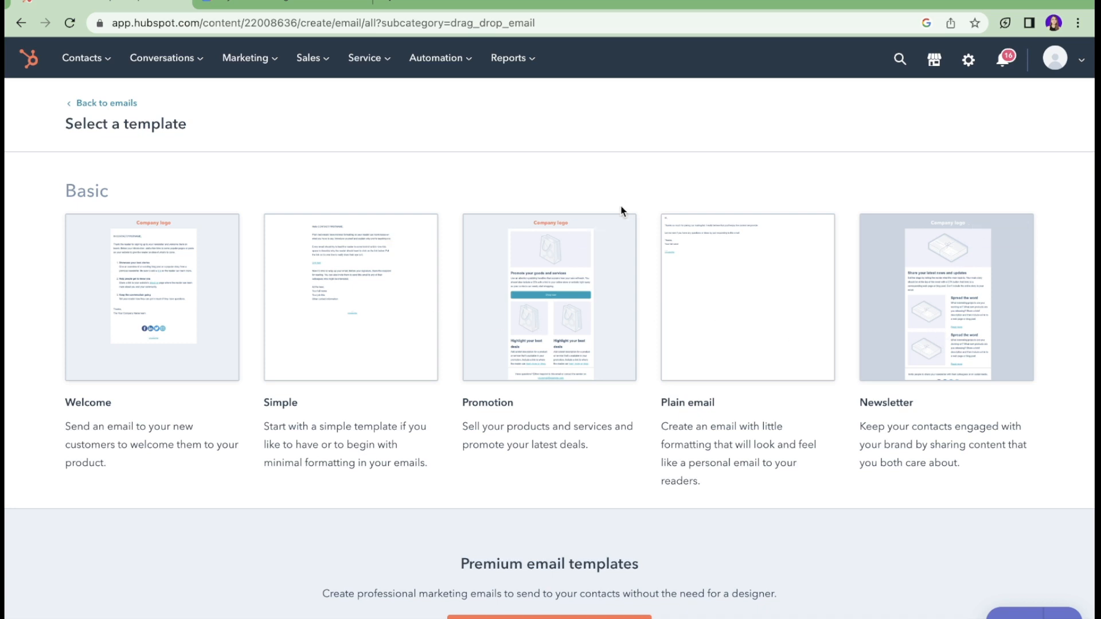
left_click(980, 299)
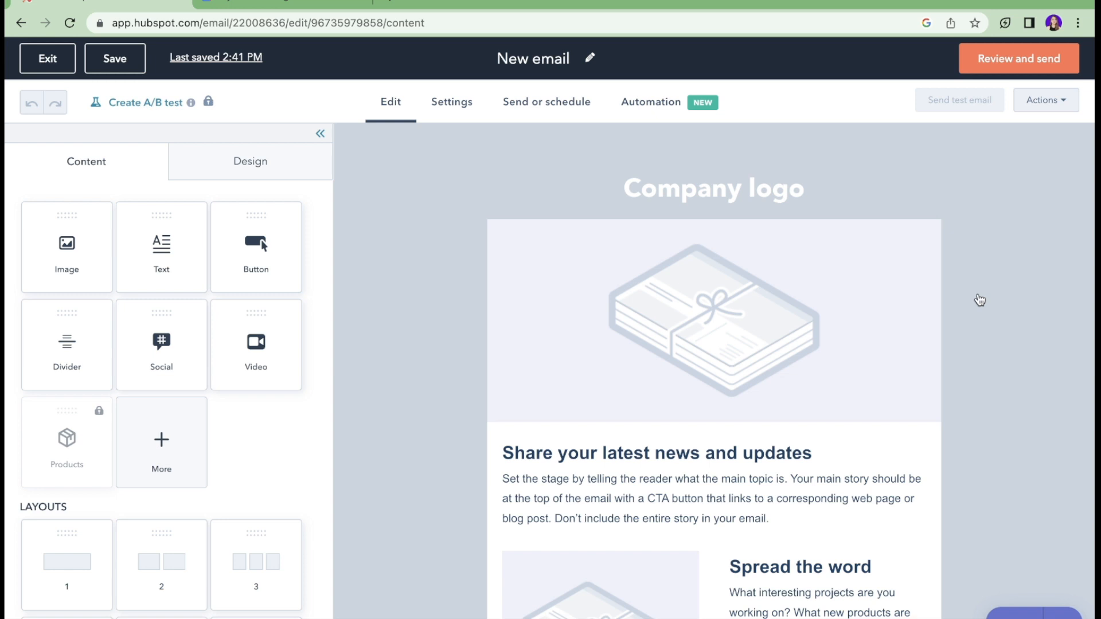
left_click(568, 58)
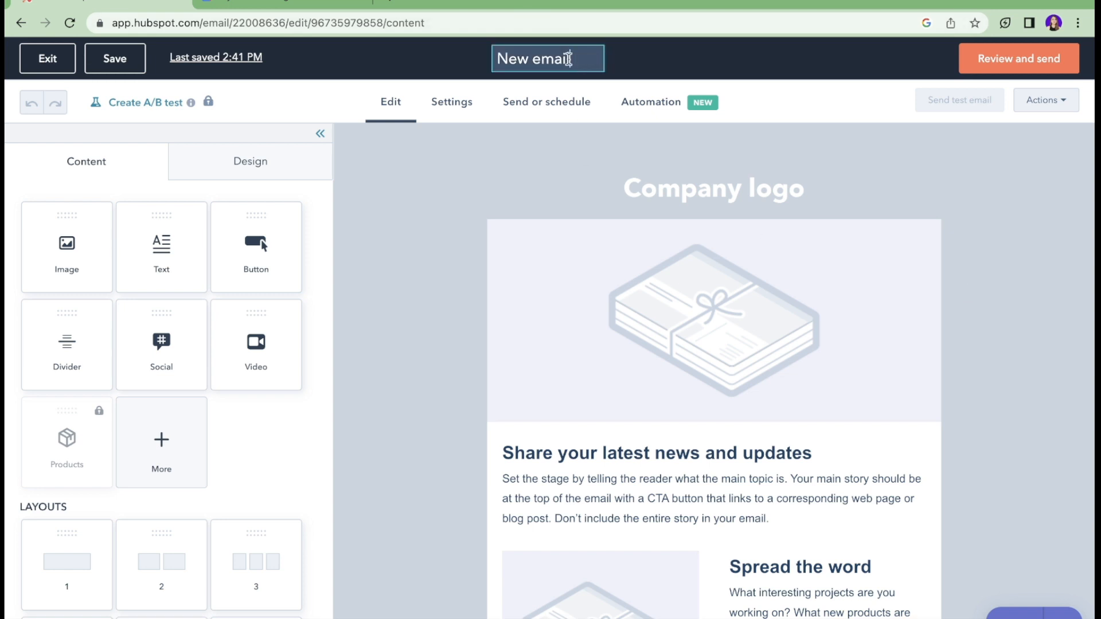
mouse_move(569, 59)
left_mouse_down()
mouse_move(498, 59)
mouse_move(568, 59)
left_mouse_up()
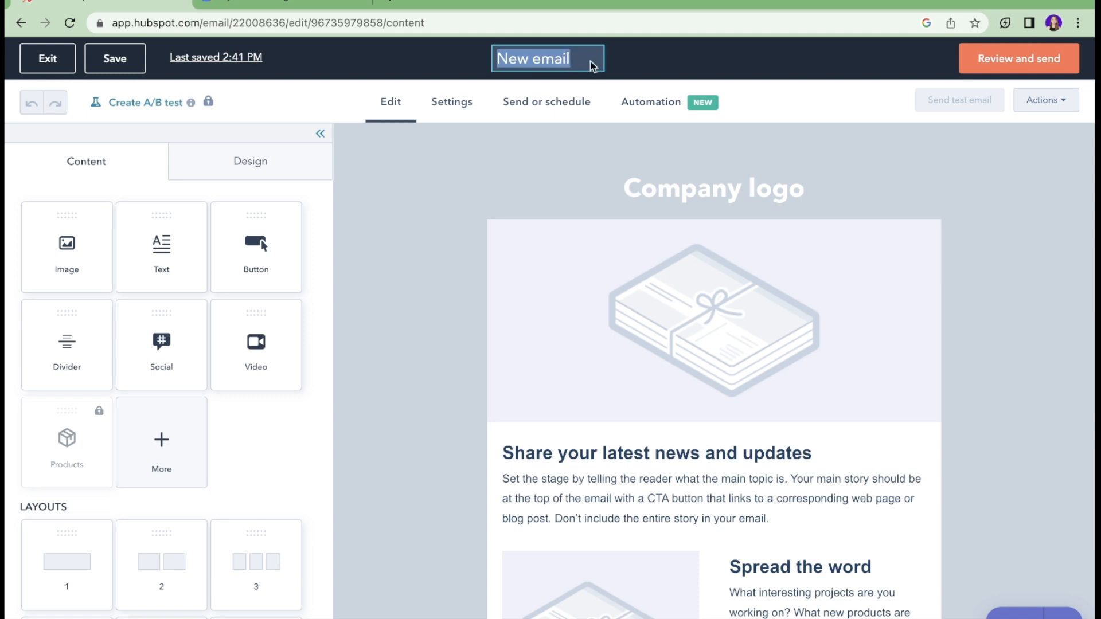
type("Wee")
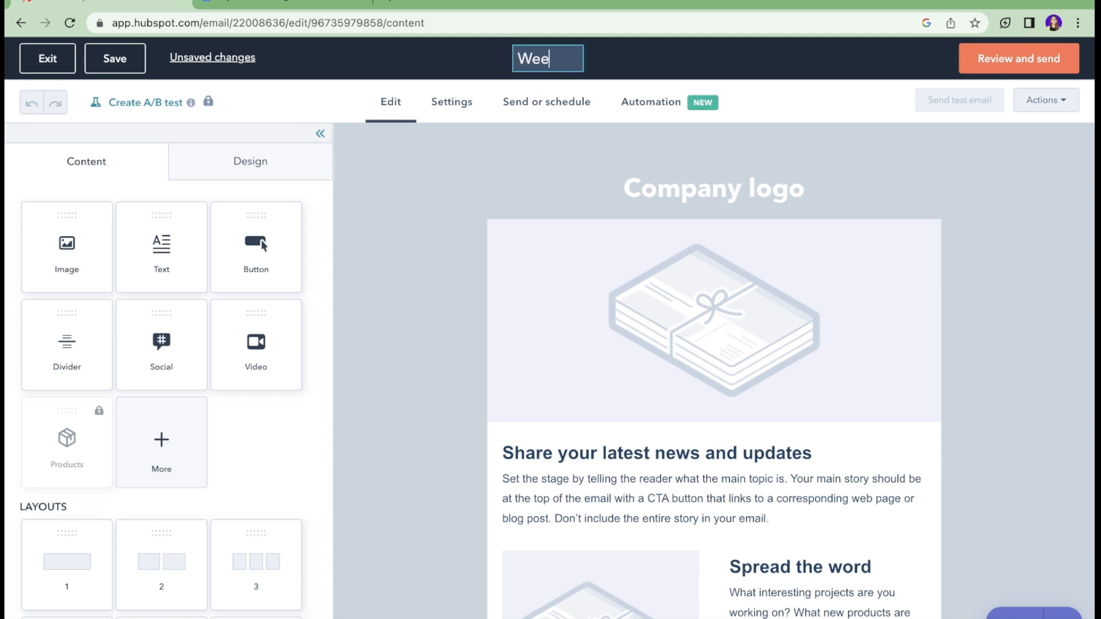
type("kly Newslette")
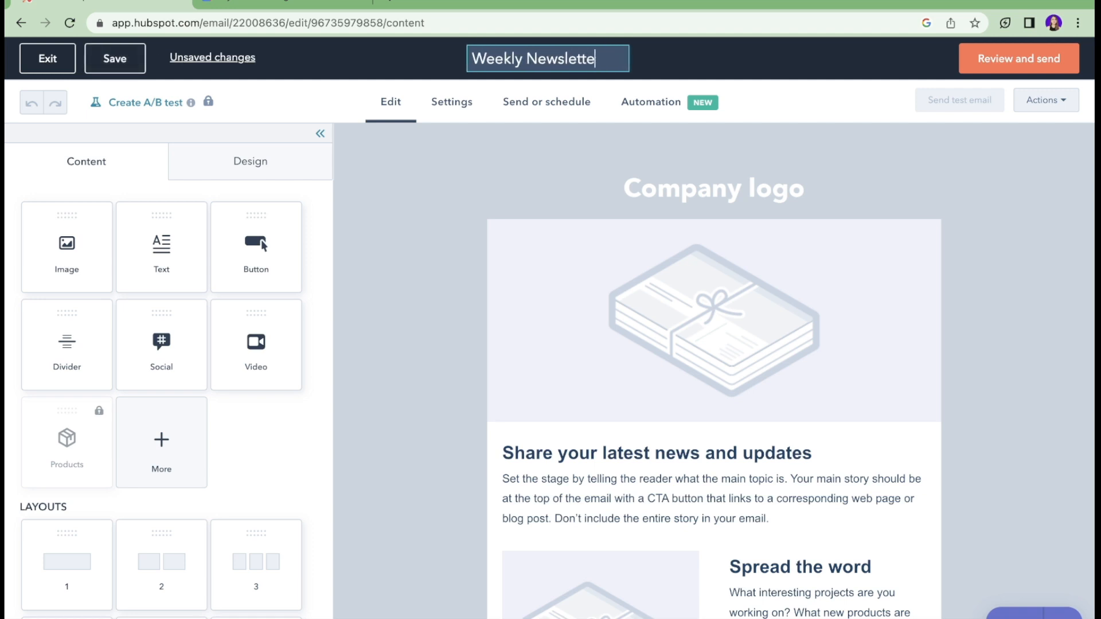
type("r - SKIN")
key("Return")
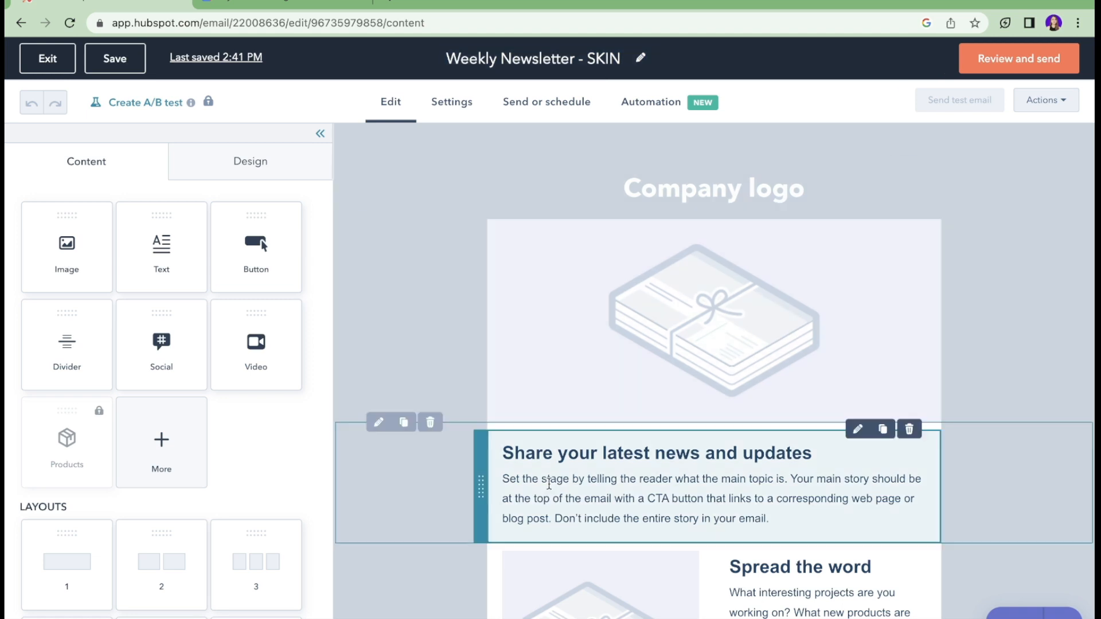
Step: Select the header's Company logo and open the image picker to replace it
scroll(549, 482, "down", 4)
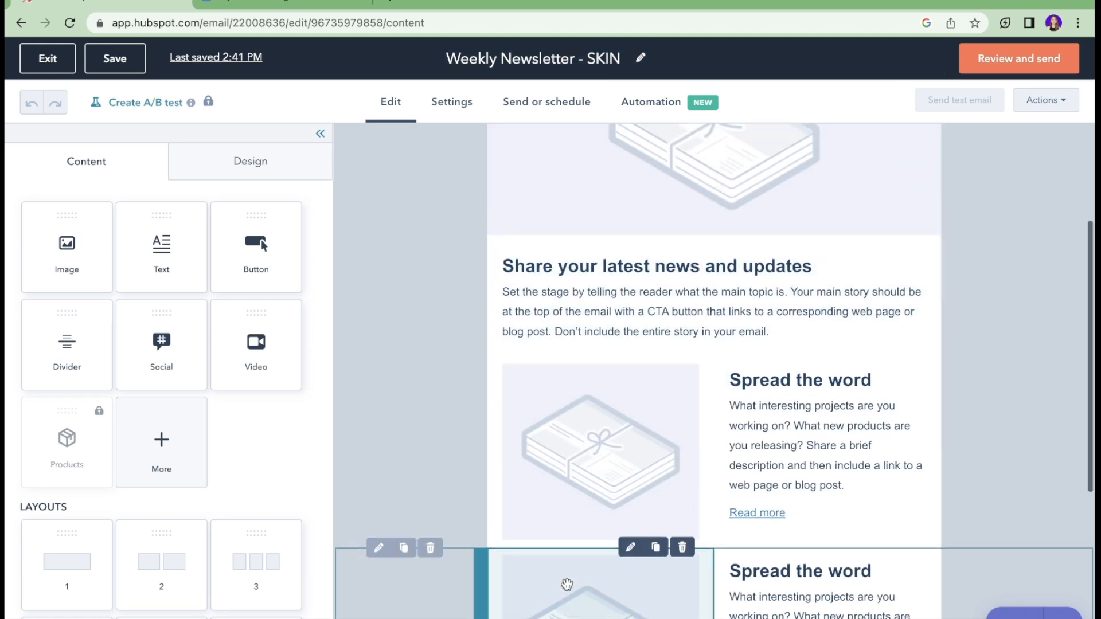
scroll(607, 376, "up", 4)
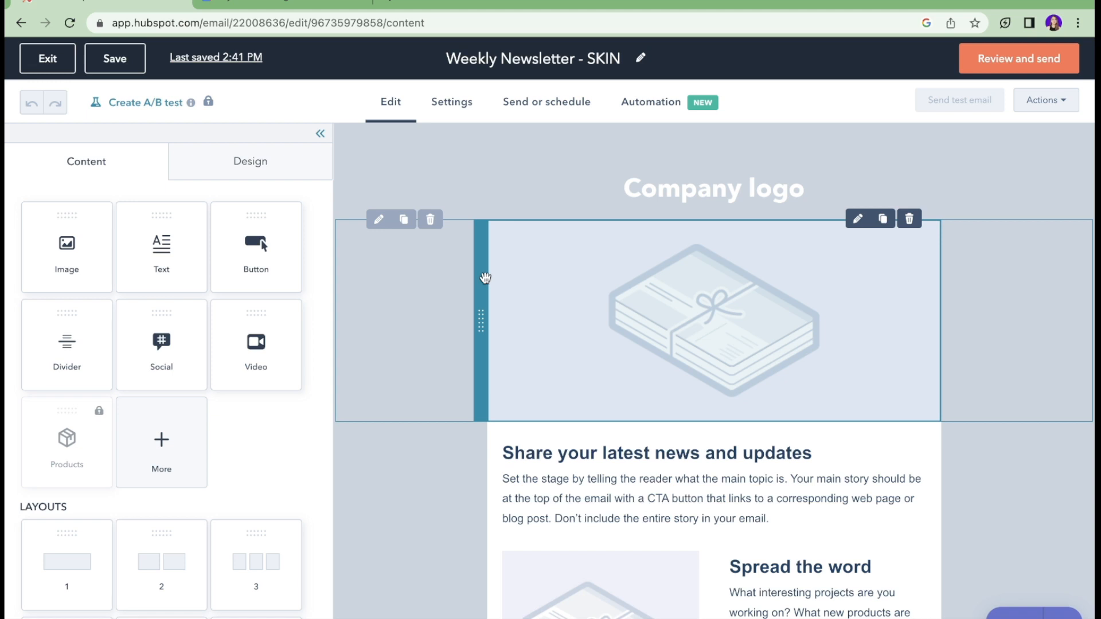
left_click(697, 187)
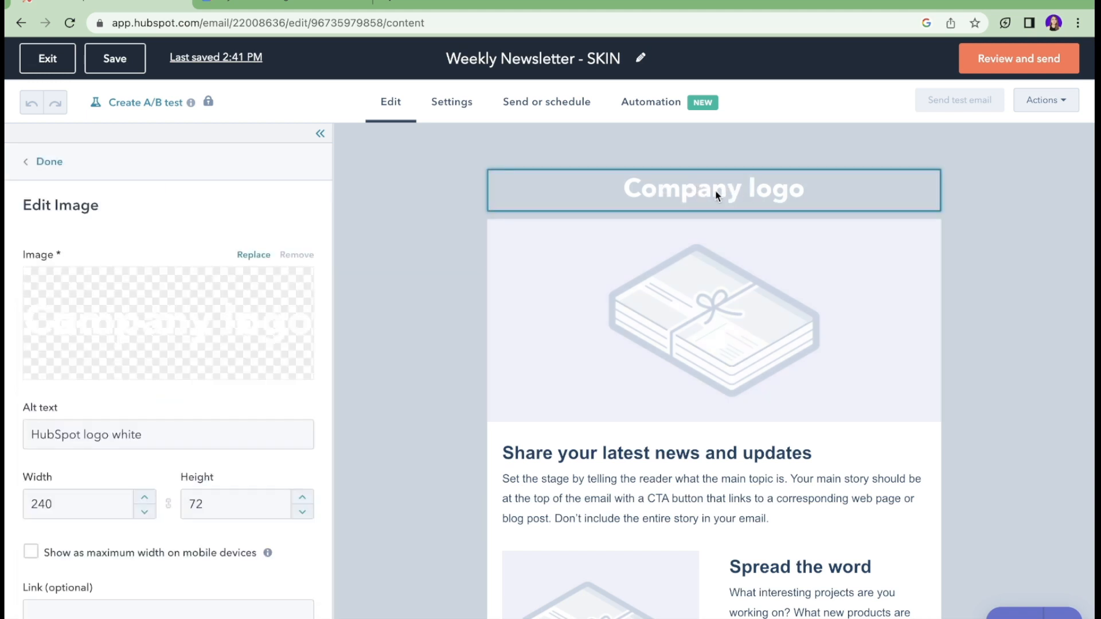
mouse_move(196, 314)
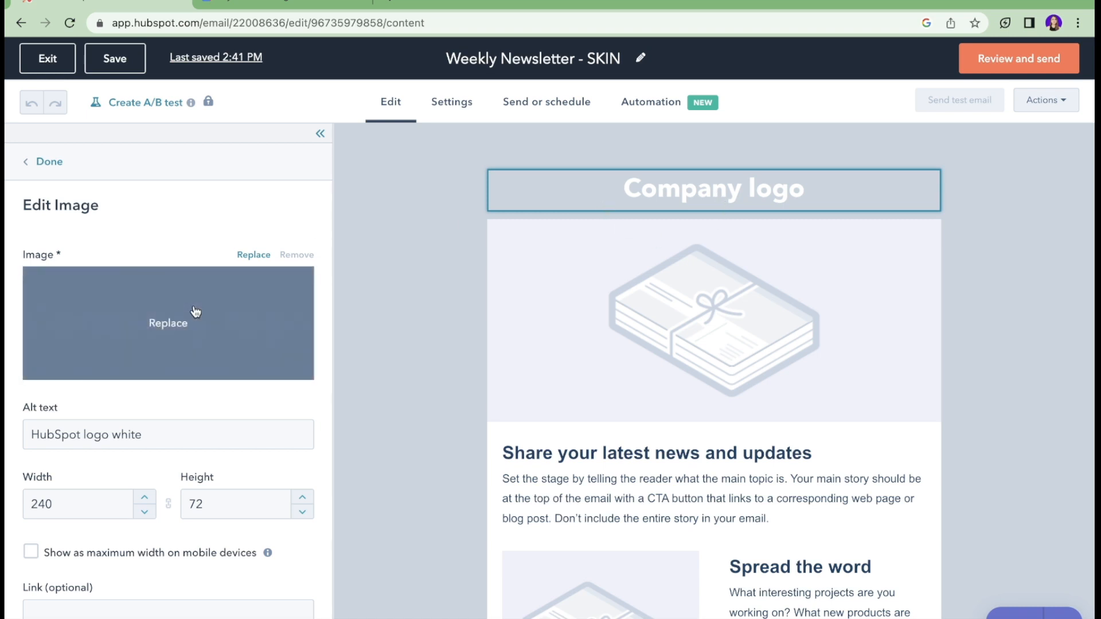
scroll(195, 311, "down", 3)
scroll(195, 312, "up", 2)
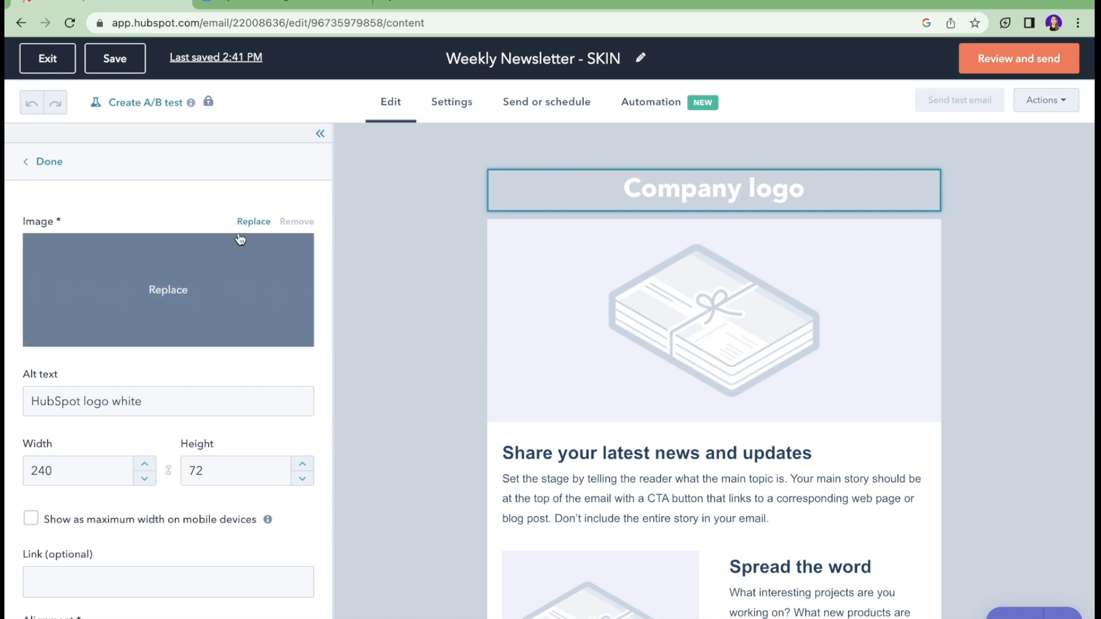
left_click(259, 228)
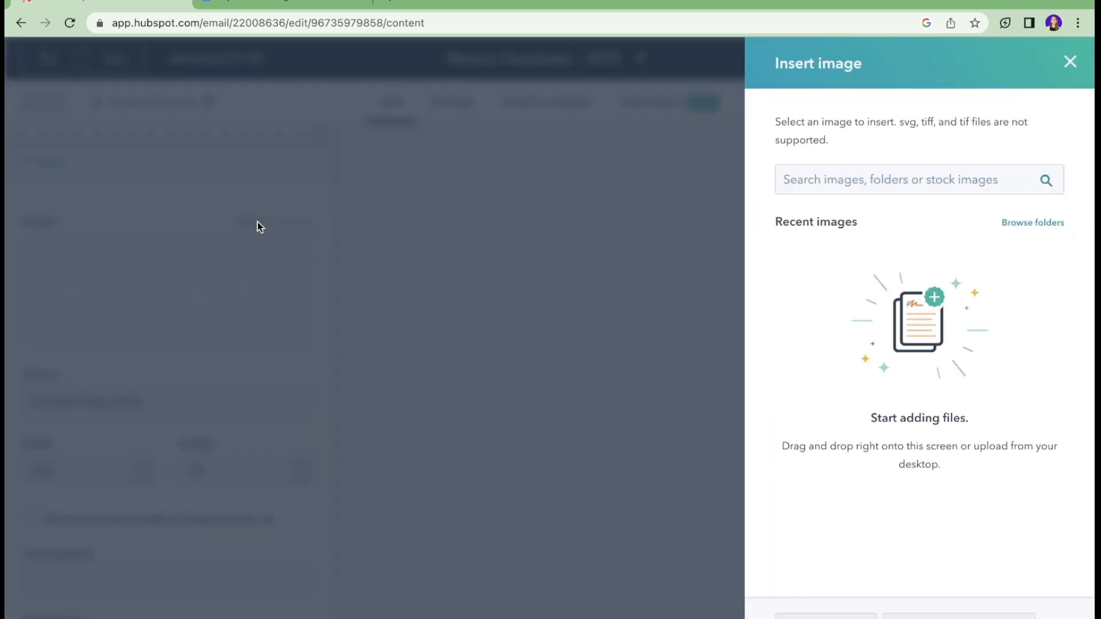
Step: Cancel the file upload and start a new Canva Logo design at 500 × 500 px
left_click(826, 615)
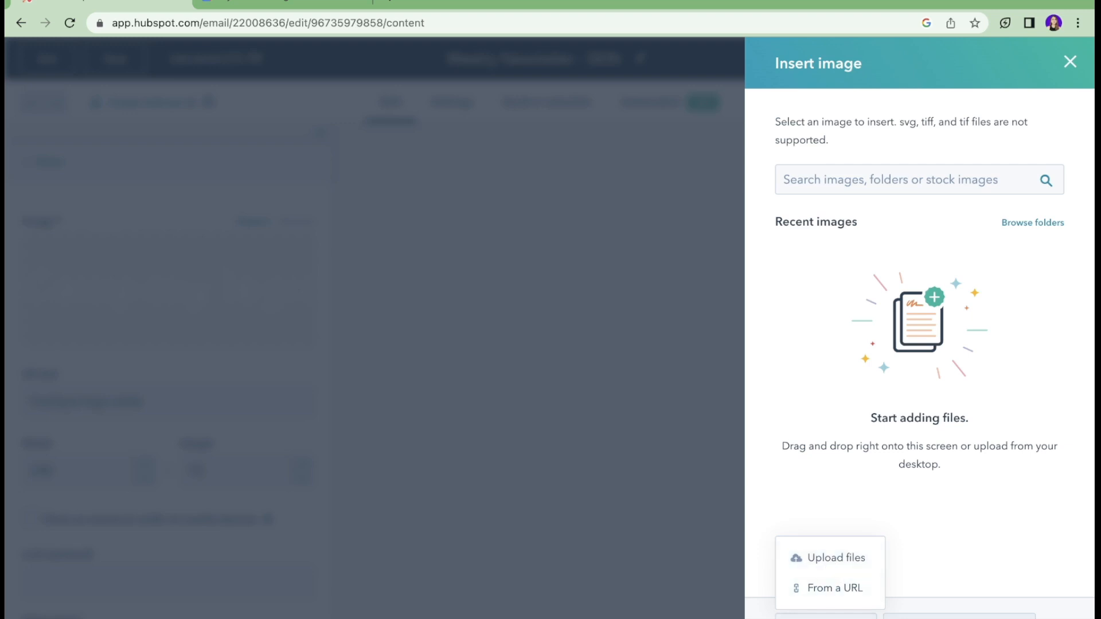
left_click(848, 559)
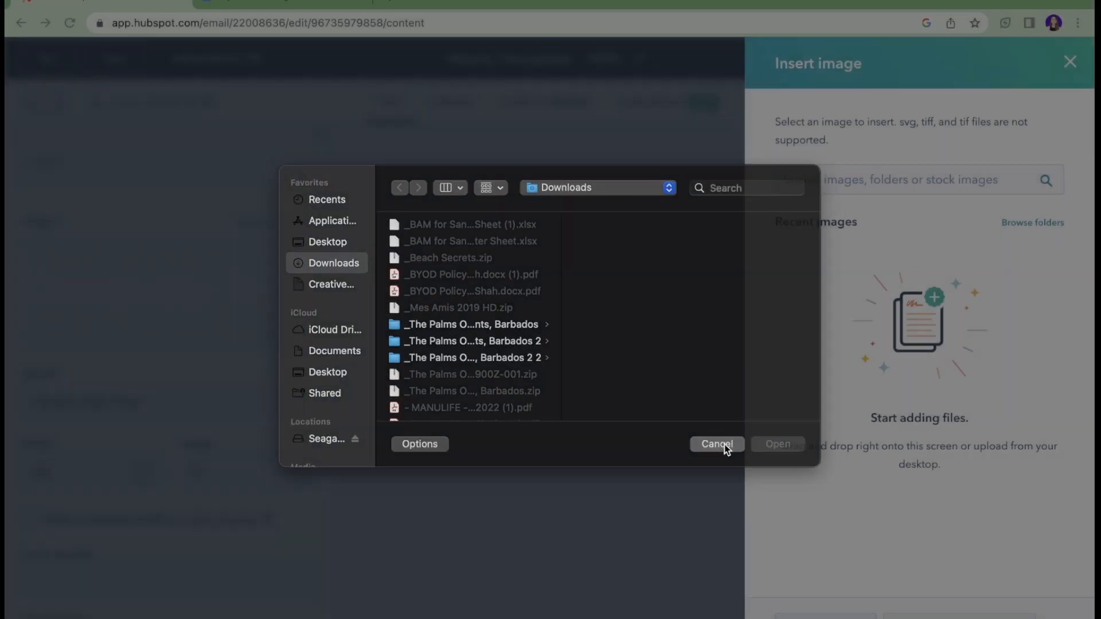
left_click(722, 446)
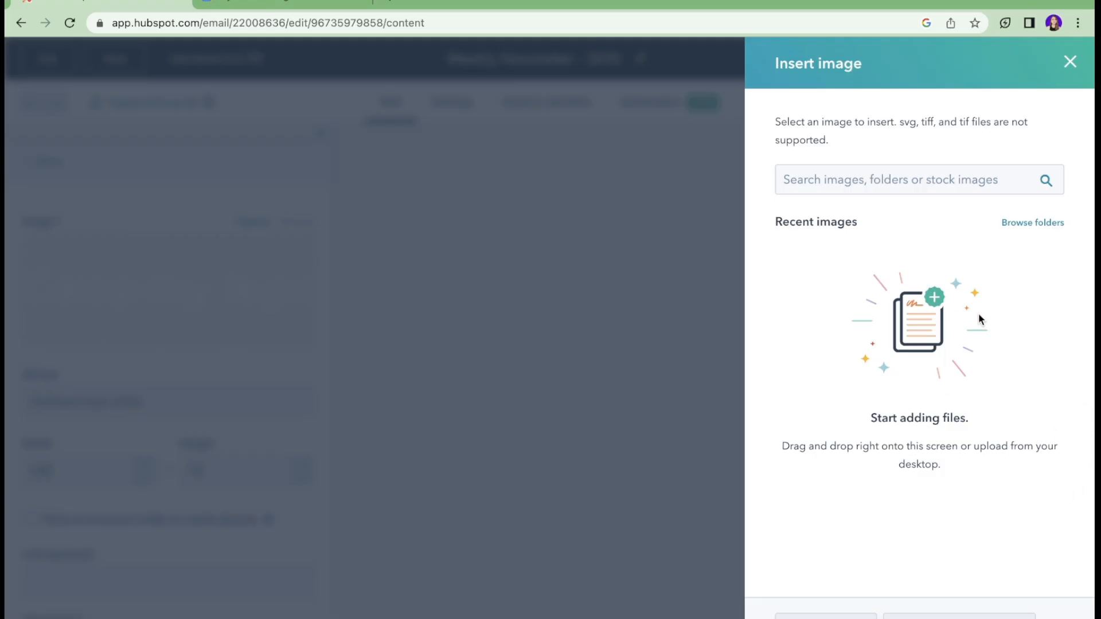
left_click(930, 609)
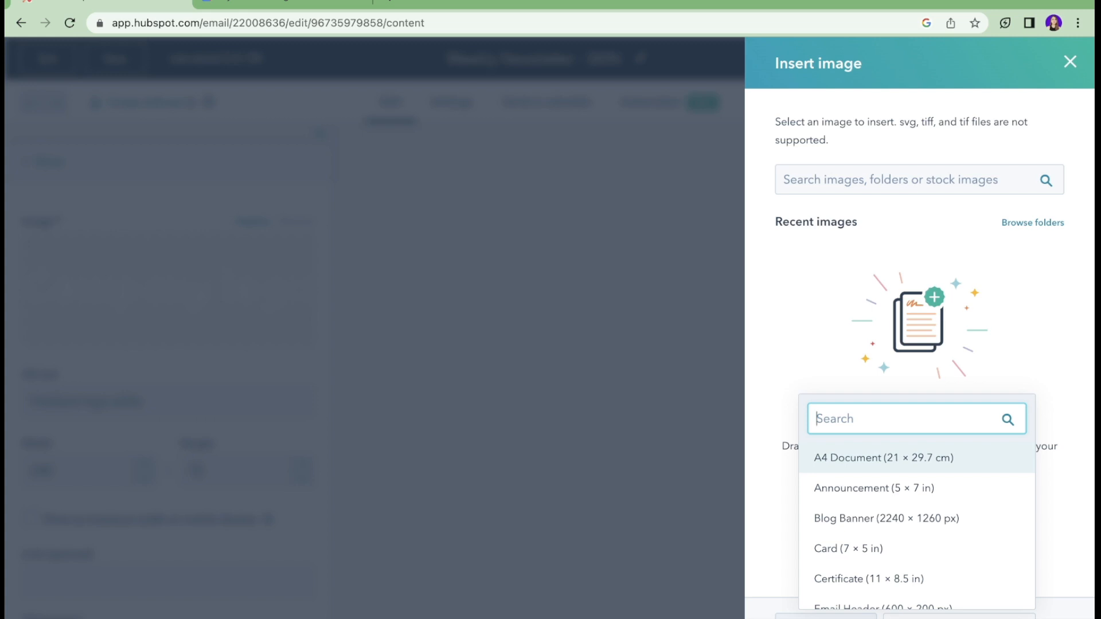
scroll(954, 565, "down", 5)
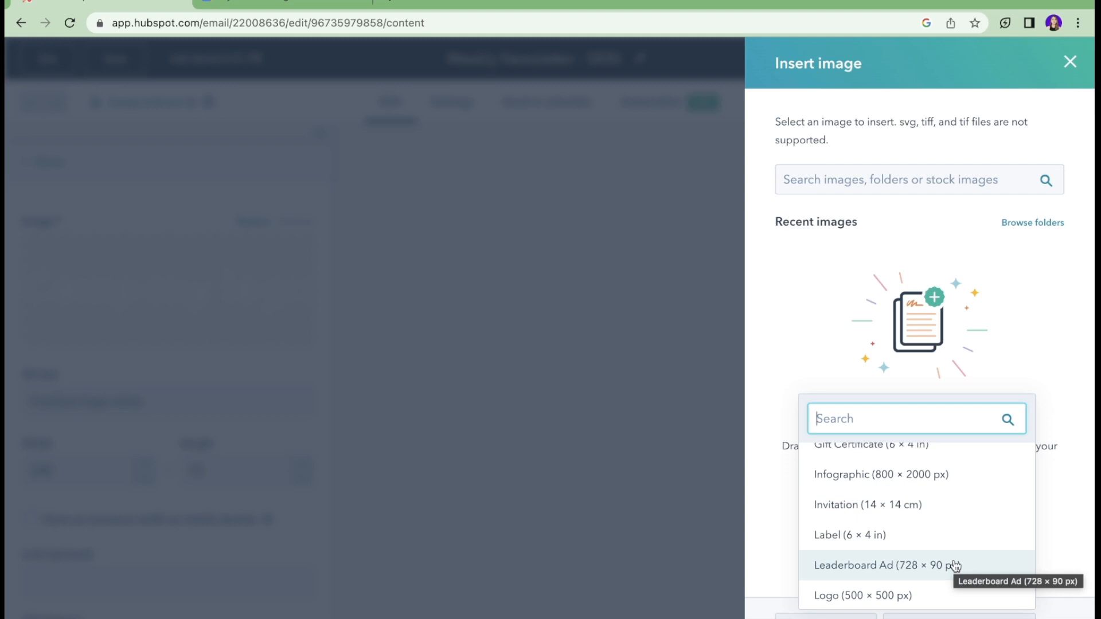
type("logo")
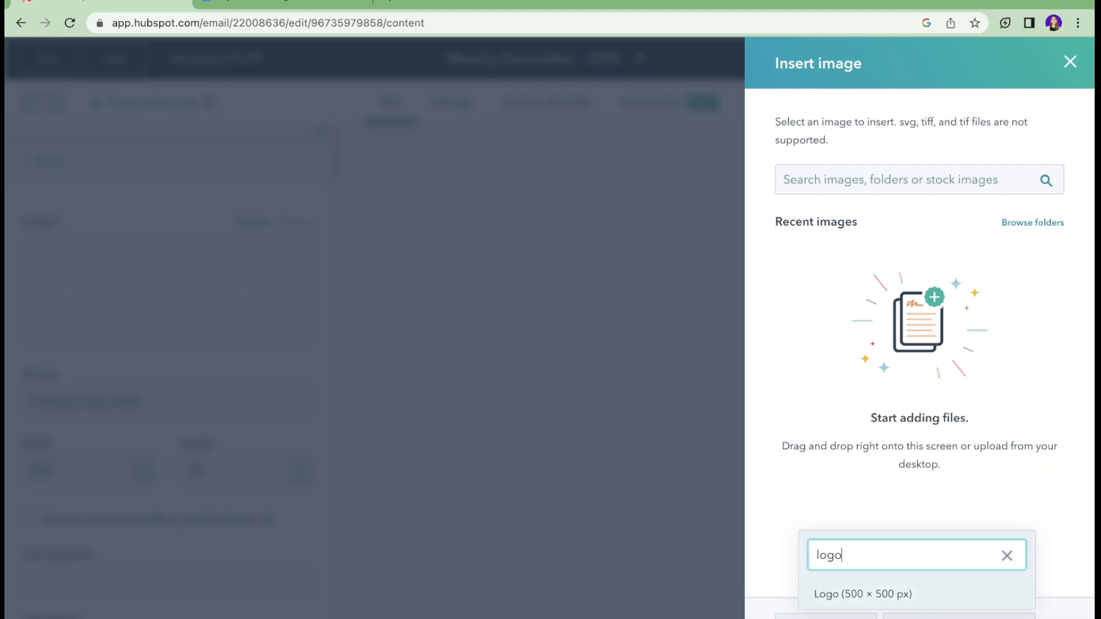
left_click(965, 594)
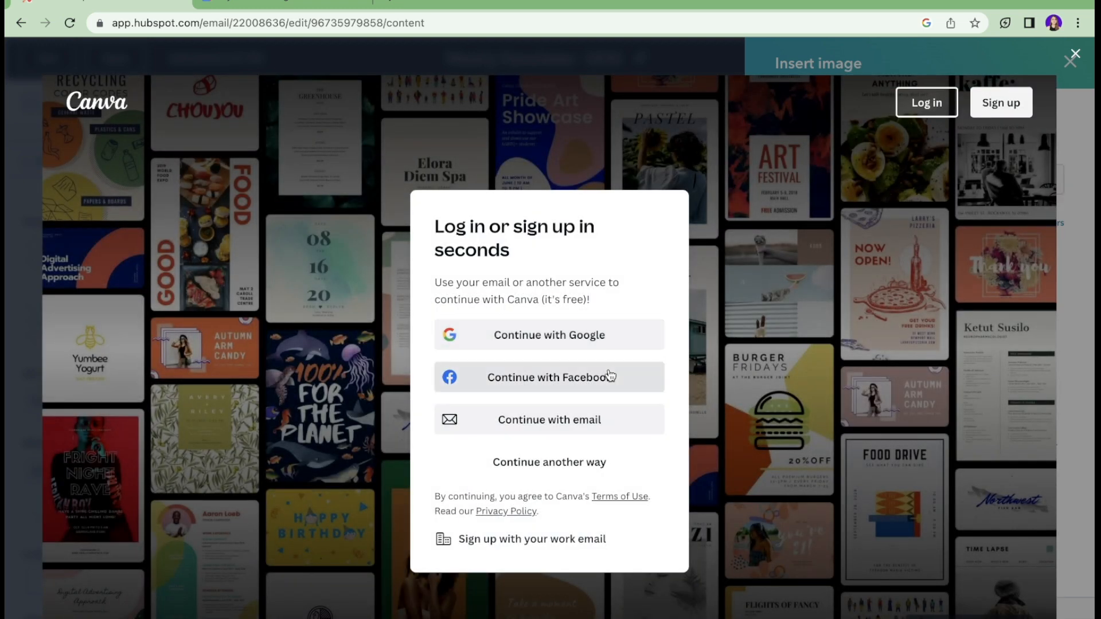
Step: Sign in to Canva with Google, apply the Skin & energy template, save it and insert it as the logo
left_click(610, 339)
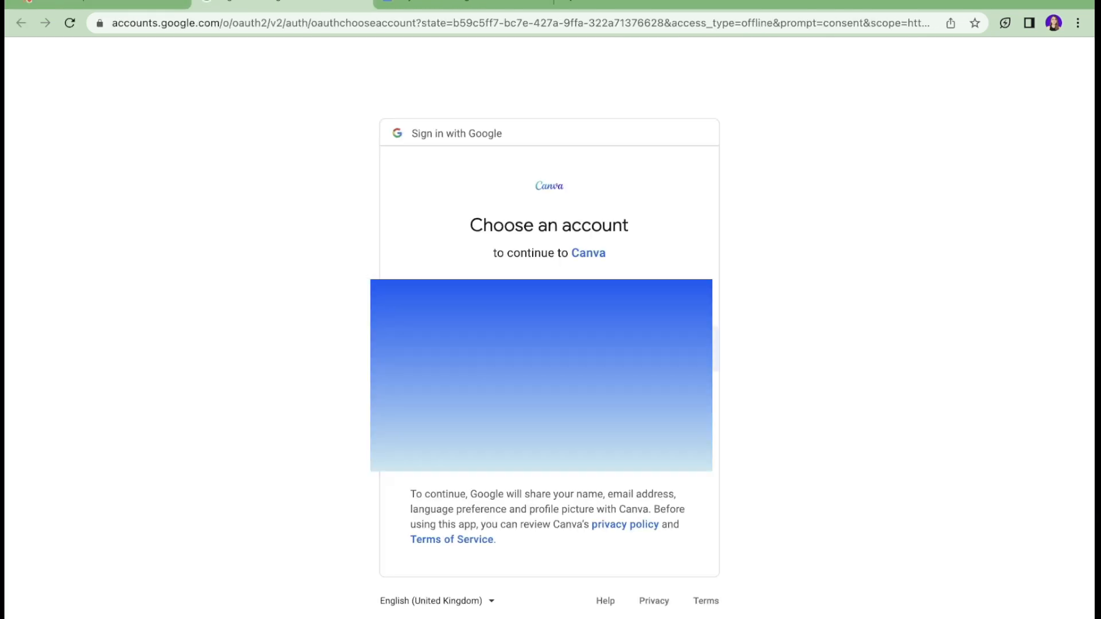
left_click(596, 310)
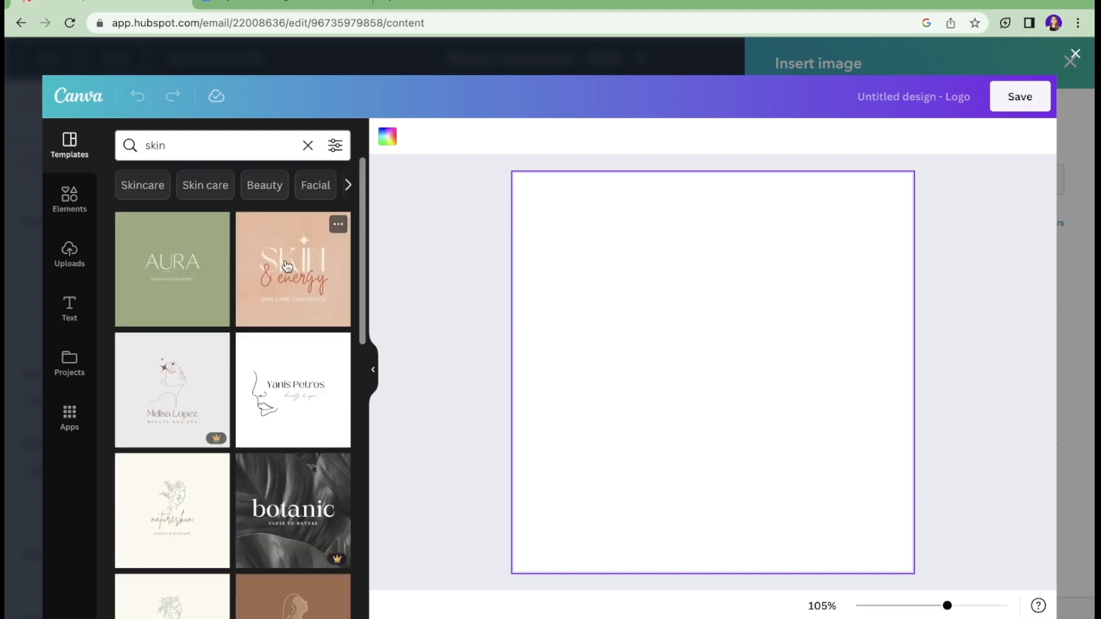
left_click(293, 269)
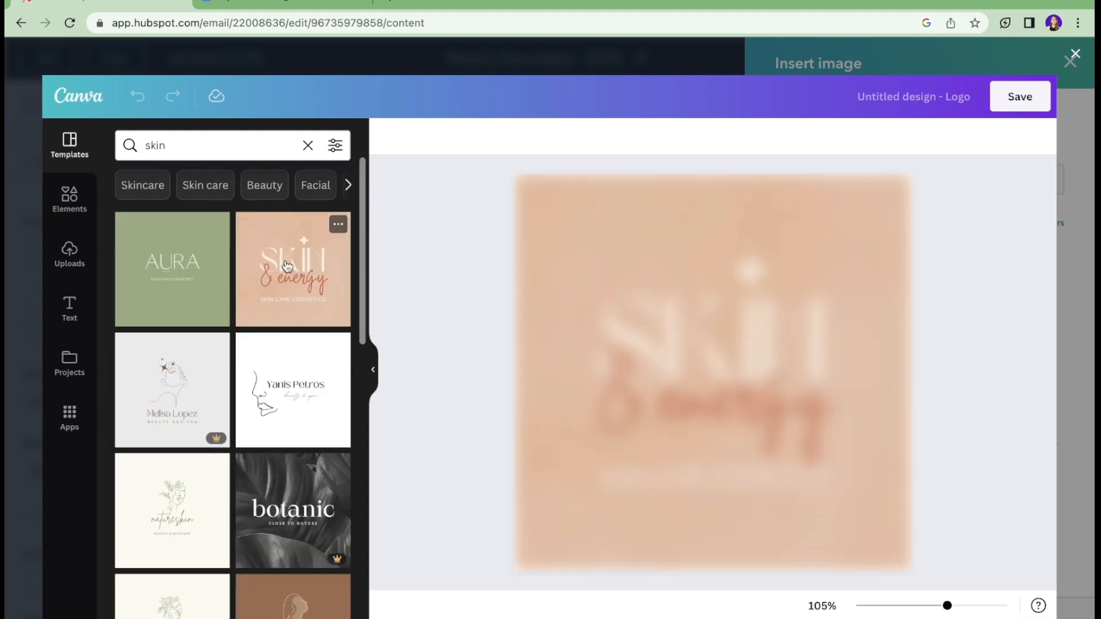
left_click(726, 280)
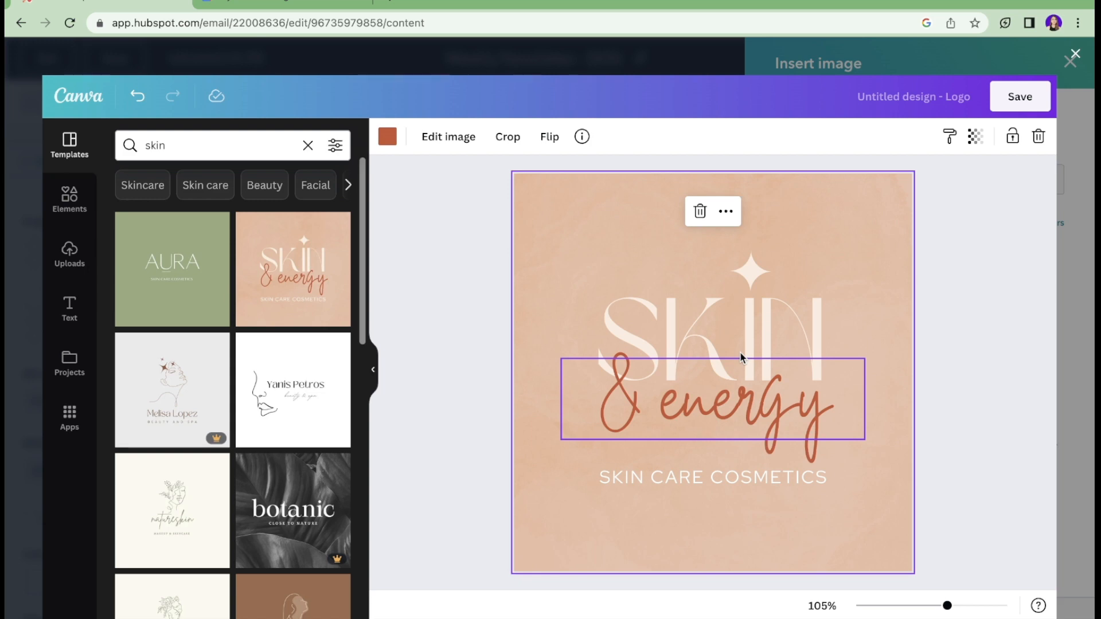
left_click(1036, 107)
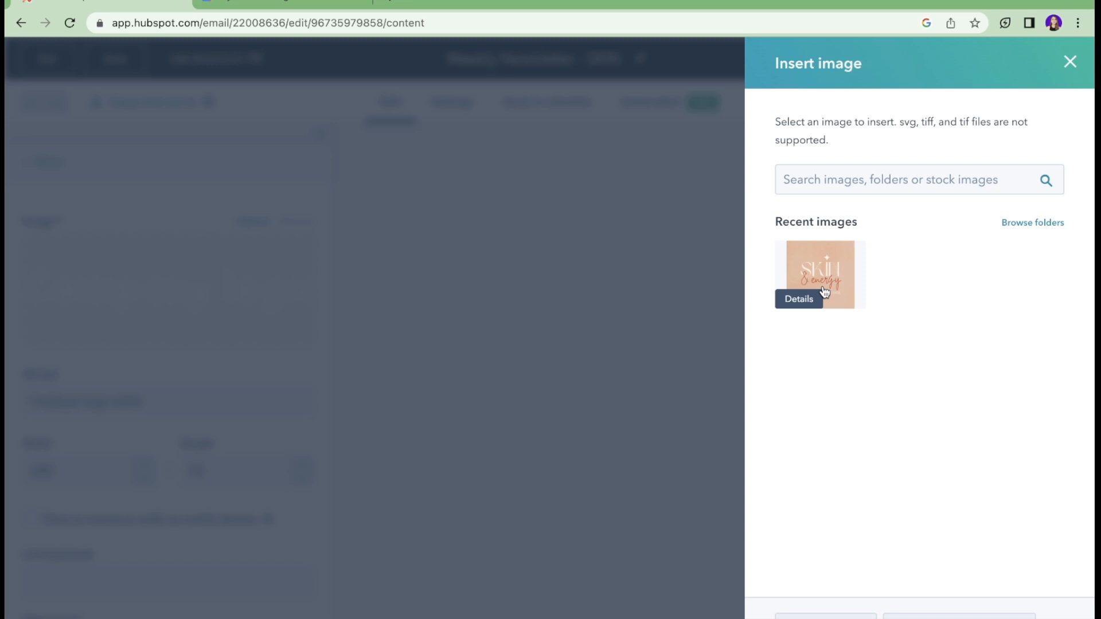
left_click(823, 286)
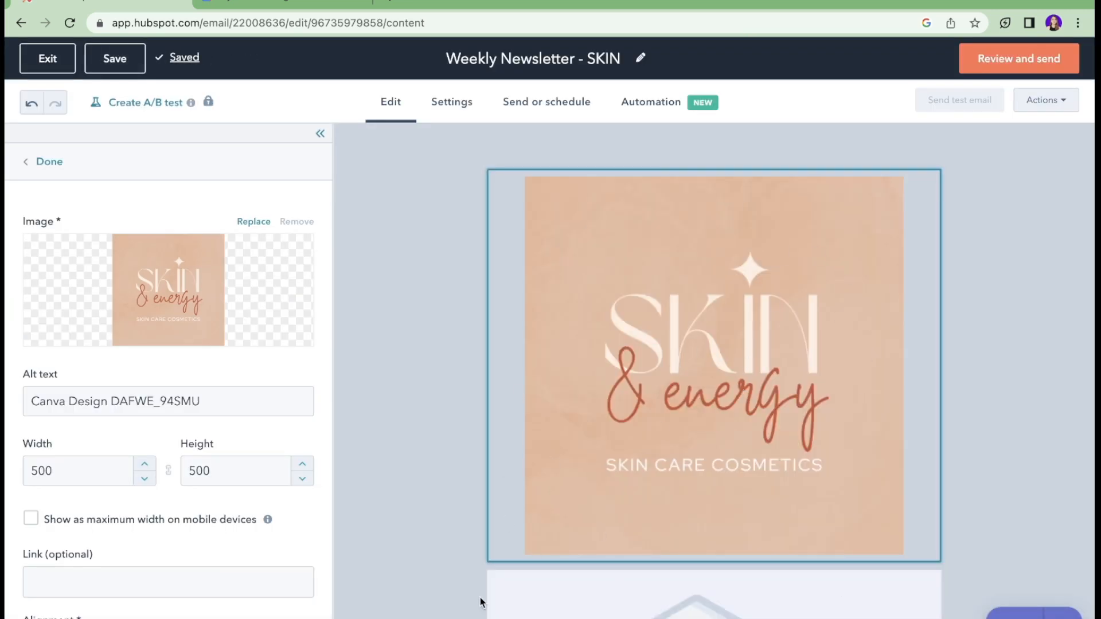
Step: Set the logo's alt text to 'Skin Logo' and its width to 100
left_click(240, 404)
key("super+a")
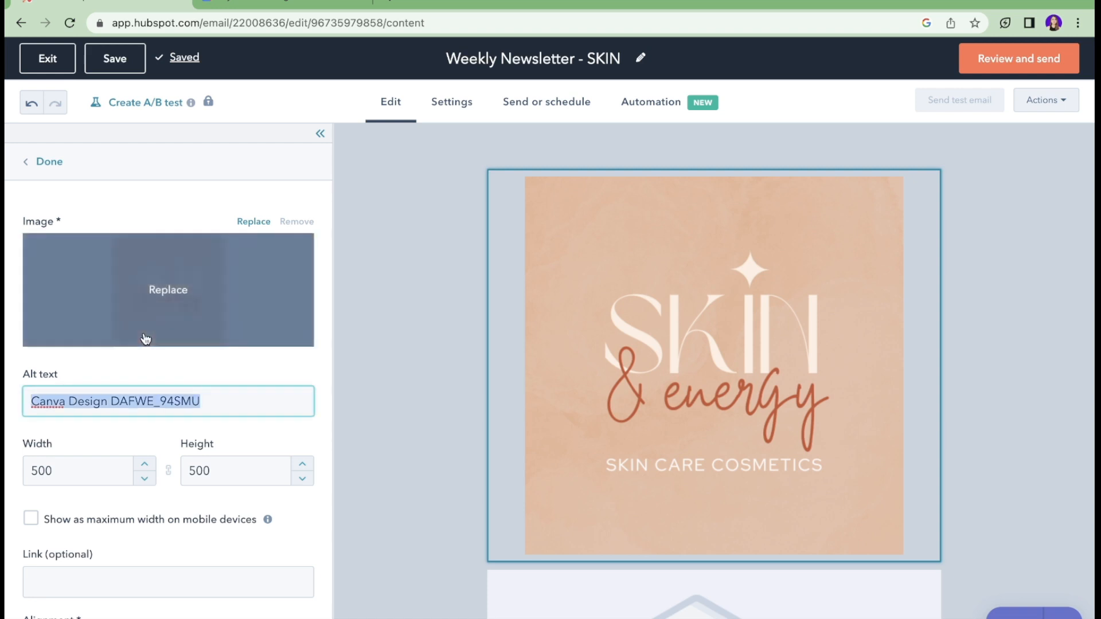
key("BackSpace")
type("Skin Logo")
scroll(130, 368, "down", 3)
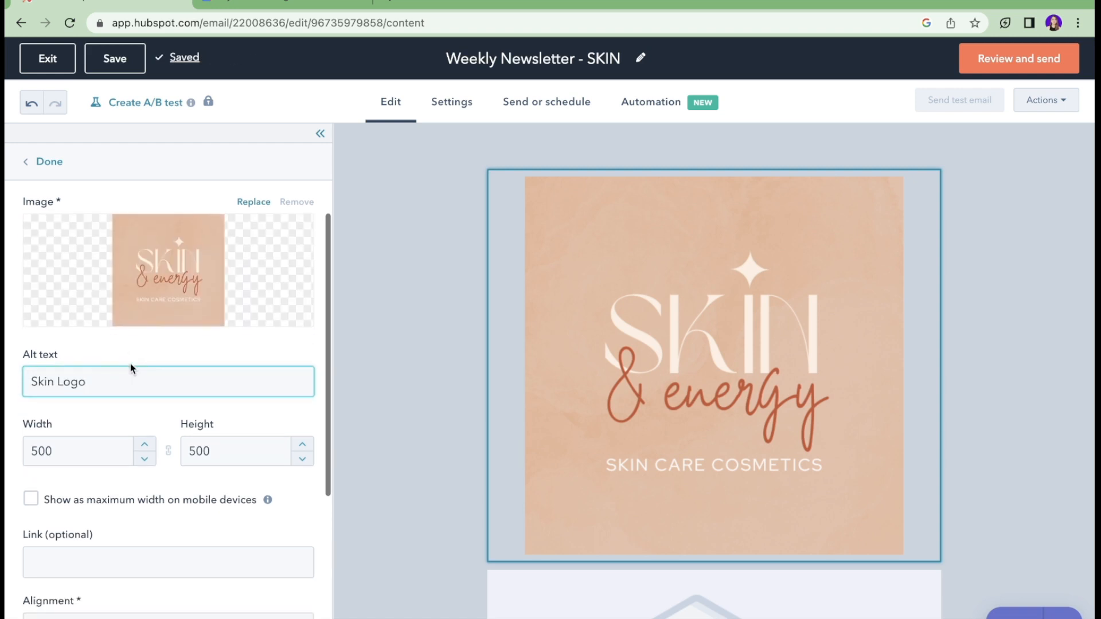
left_click(598, 441)
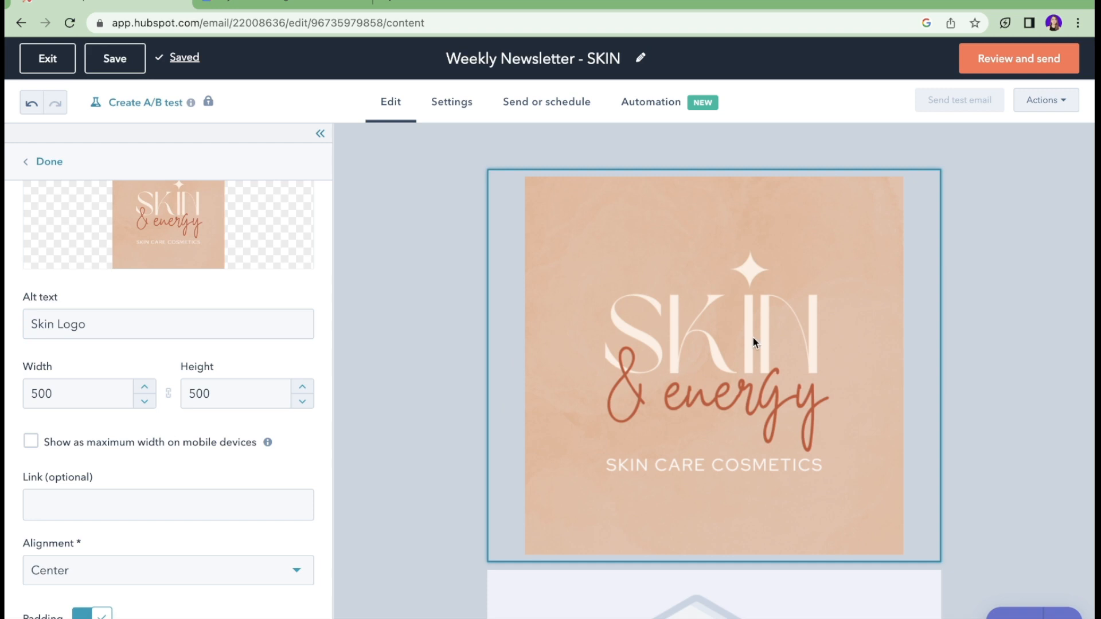
left_click(58, 395)
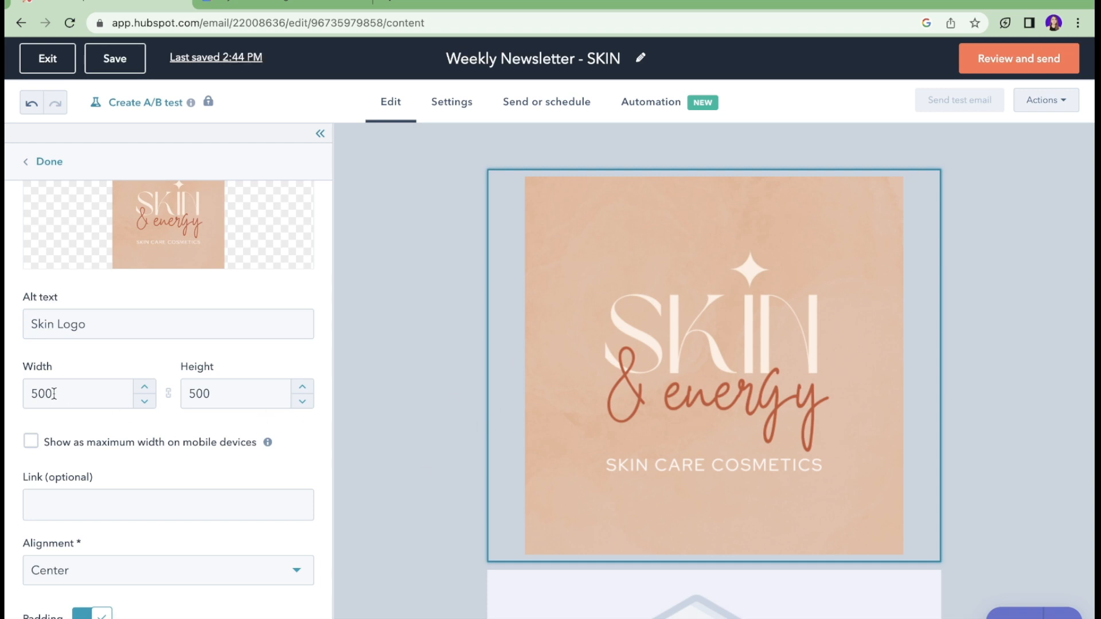
double_click(33, 385)
type("100")
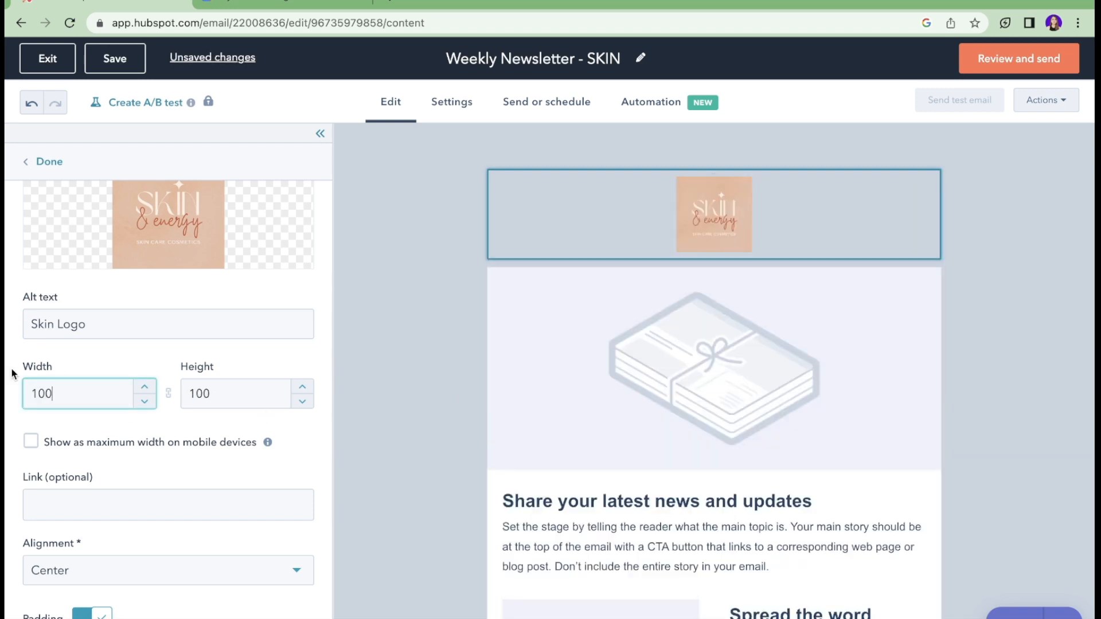
scroll(184, 413, "down", 3)
left_click(176, 333)
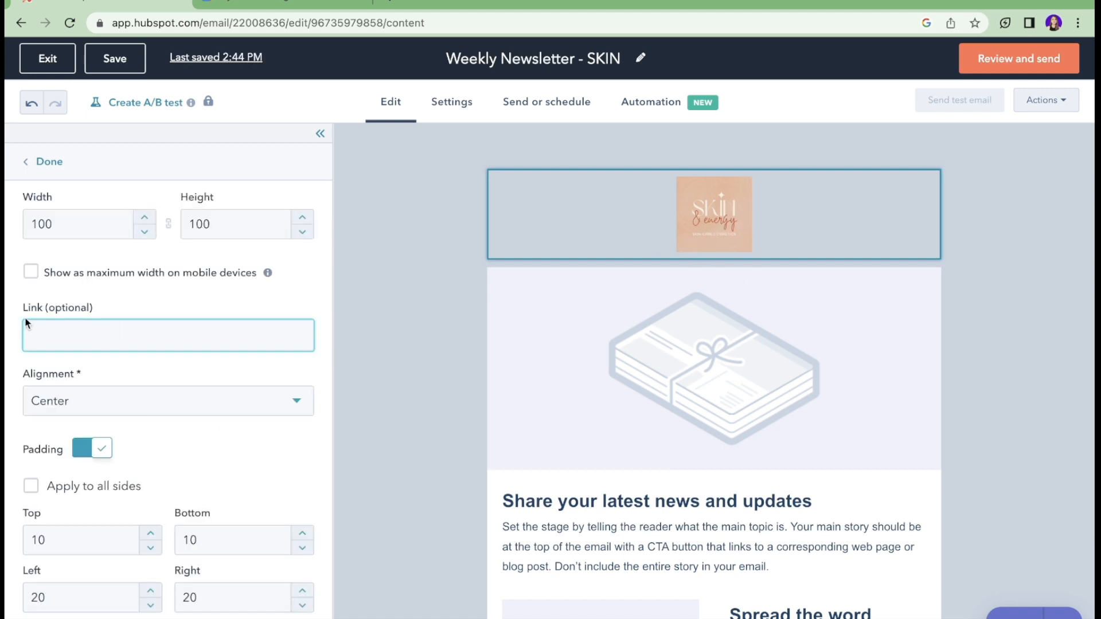
type("www.")
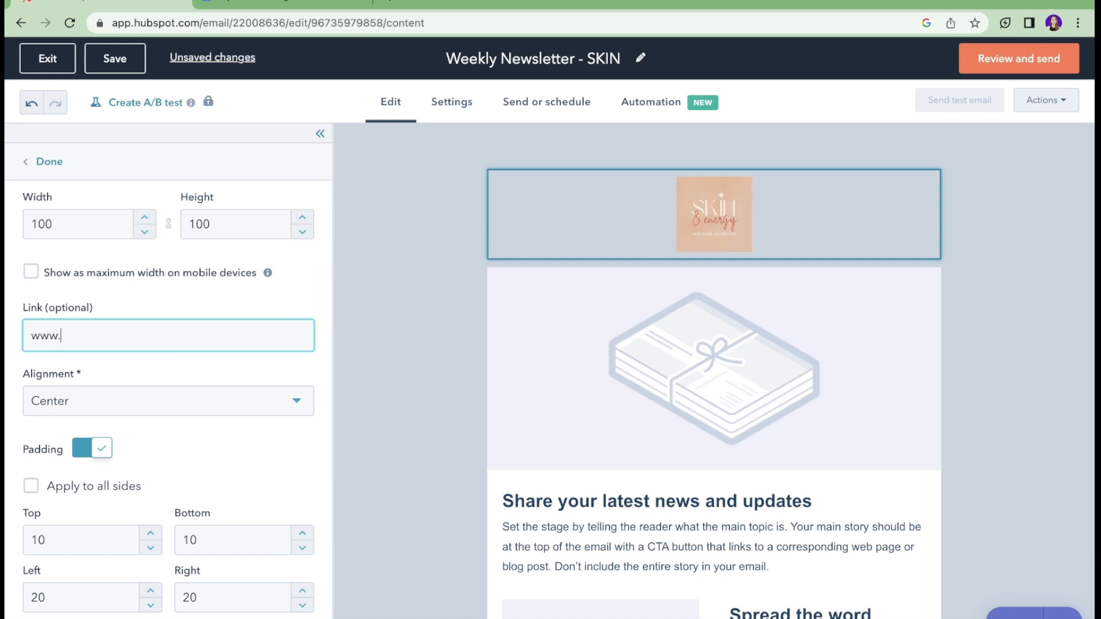
type("google.com")
left_click(117, 383)
left_click(153, 401)
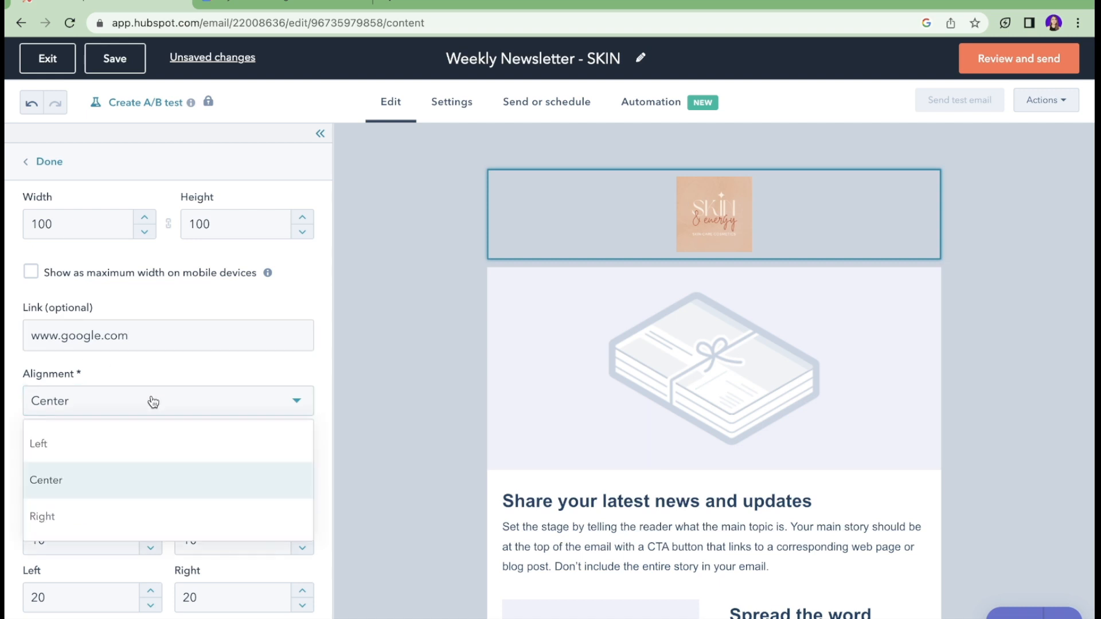
left_click(133, 445)
left_click(195, 401)
left_click(155, 479)
scroll(174, 419, "down", 1)
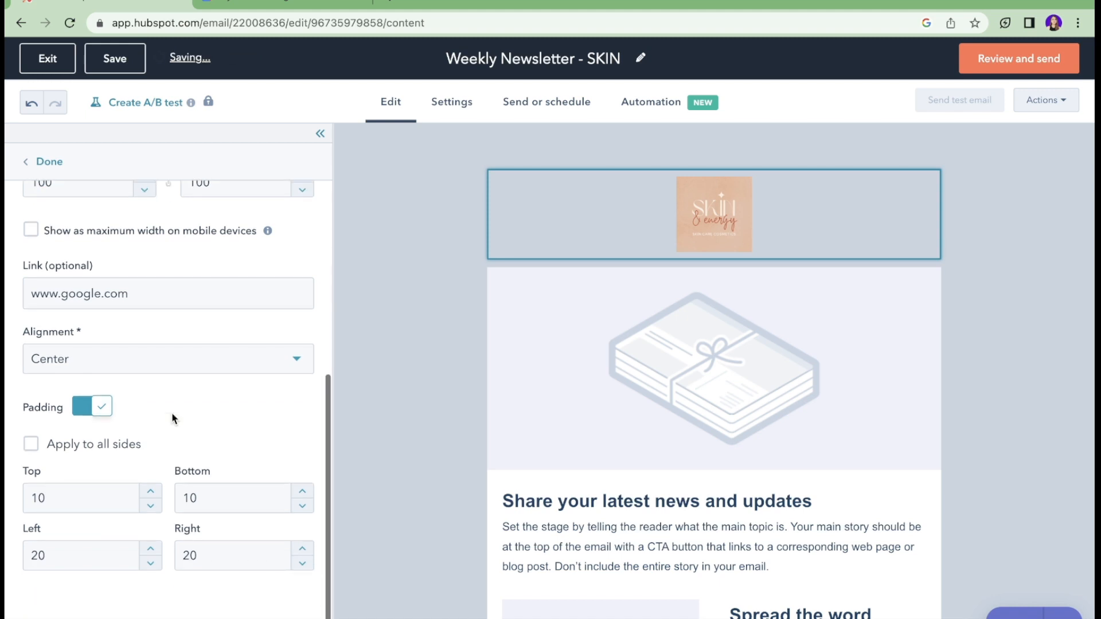
left_click(342, 208)
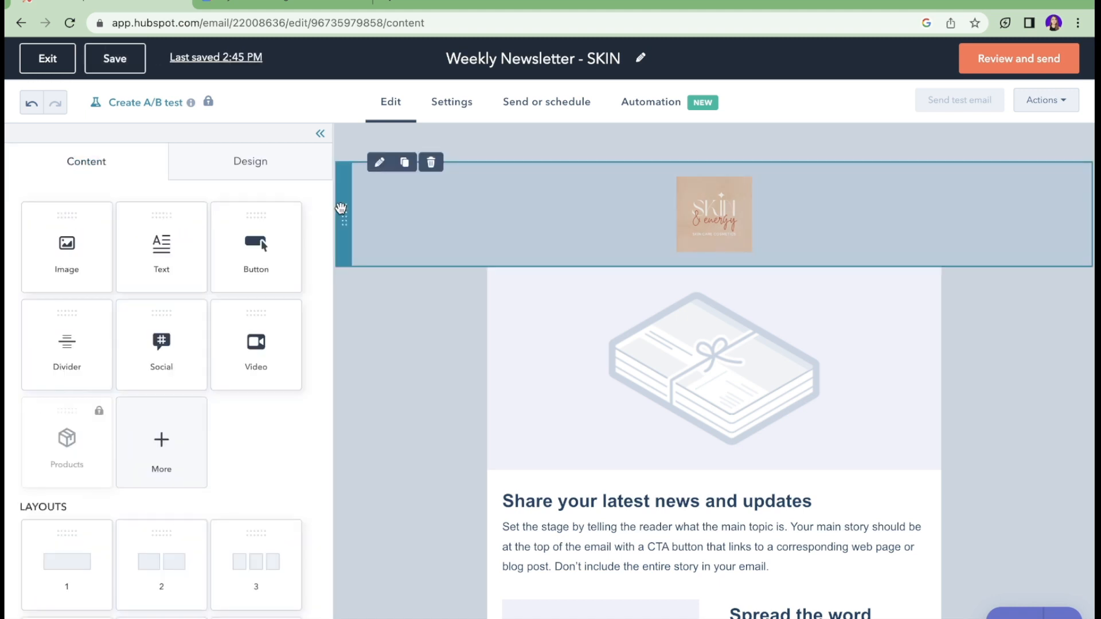
left_click_drag(341, 208, 385, 409)
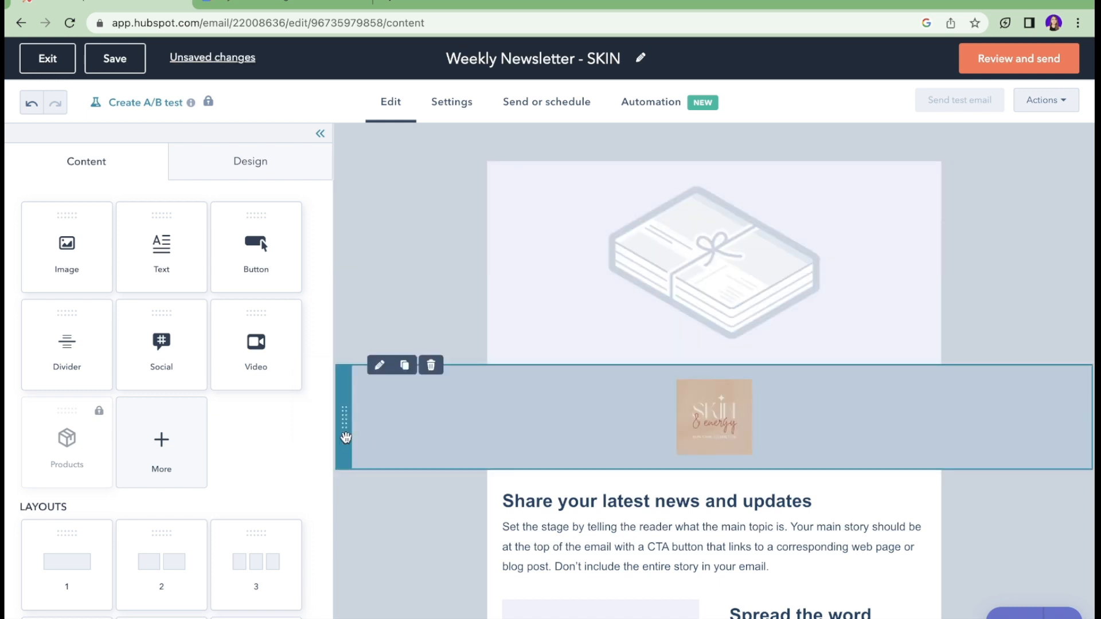
left_click_drag(339, 430, 359, 226)
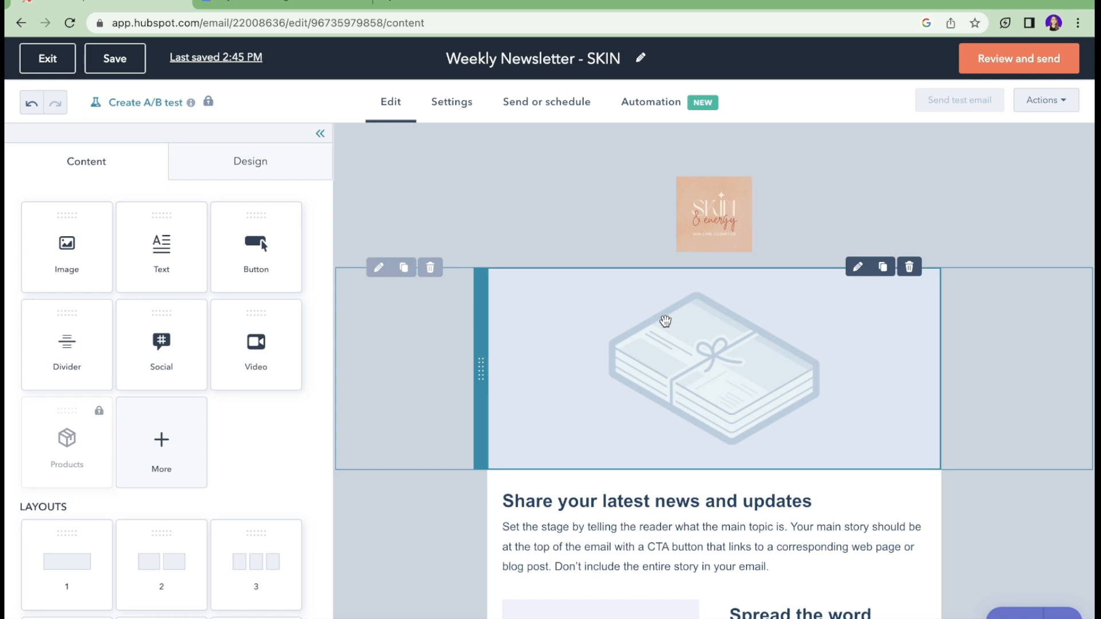
Step: Under Design > Template, choose white for Background color and peach for Body color
left_click(234, 164)
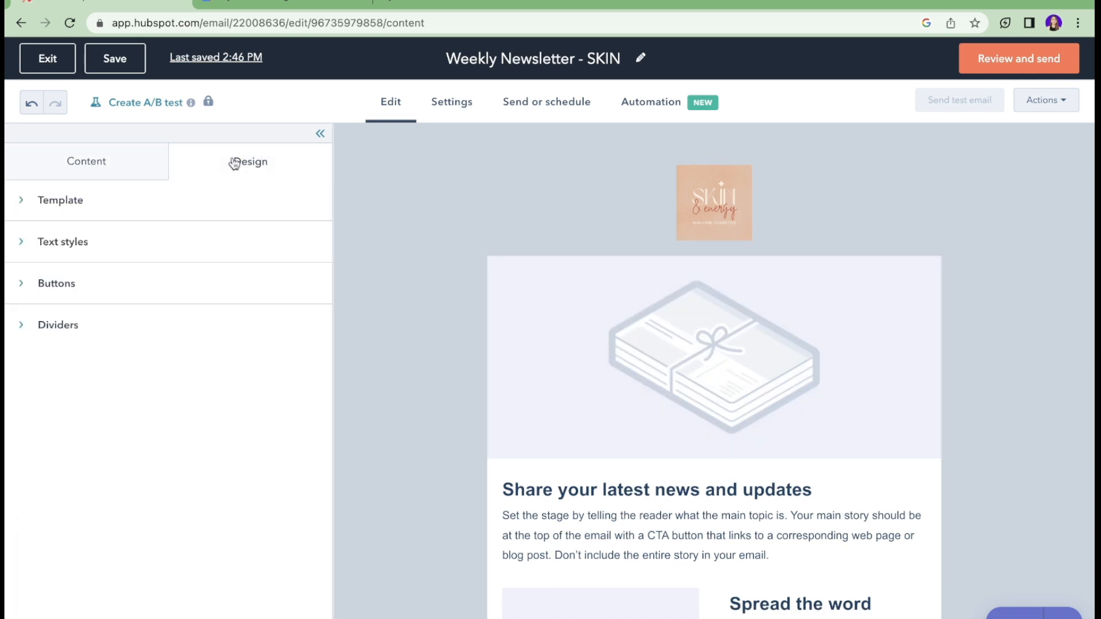
left_click(62, 201)
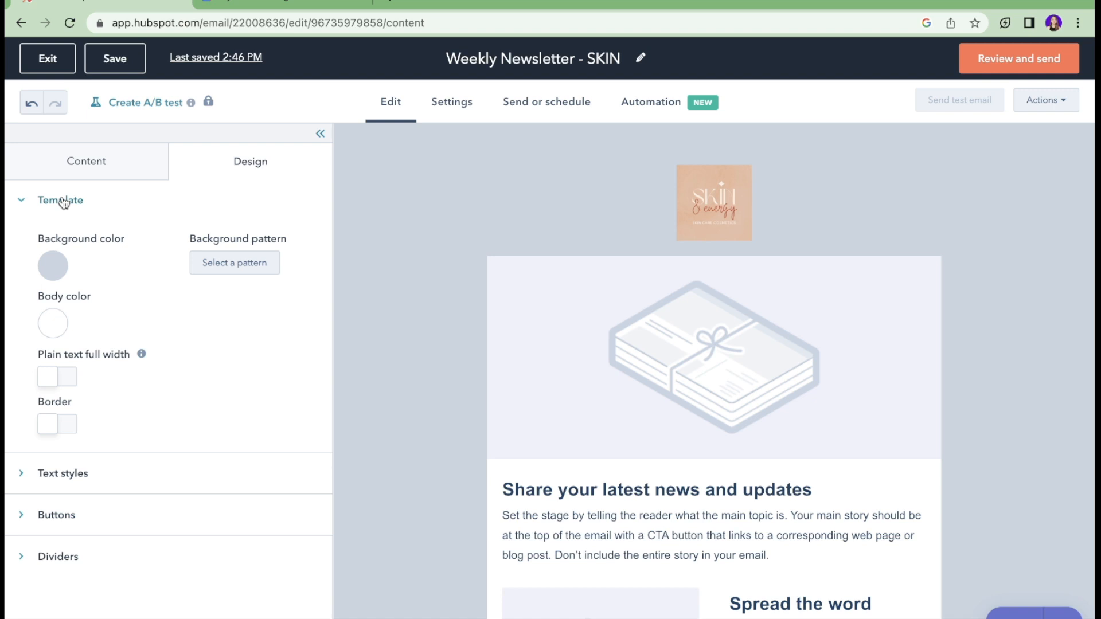
left_click(58, 267)
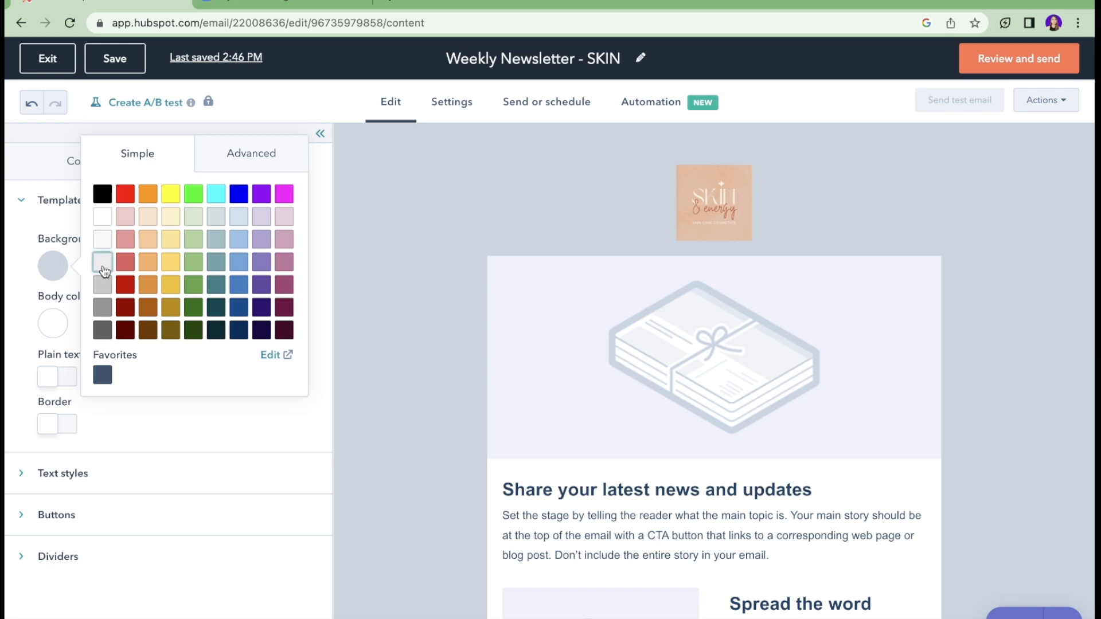
left_click(103, 243)
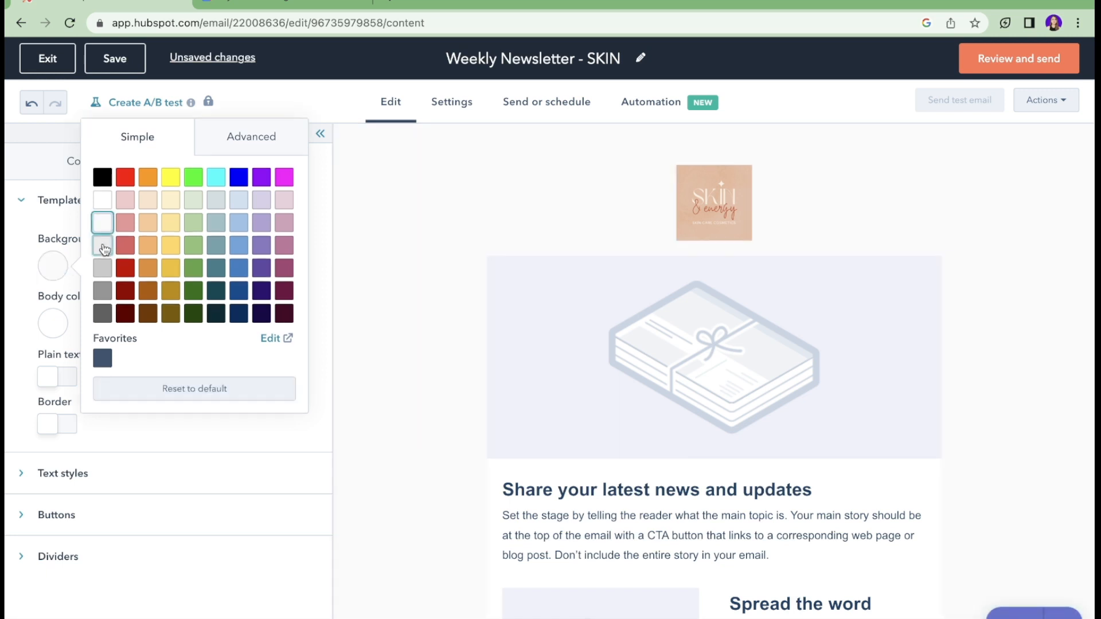
left_click(49, 302)
left_click(56, 321)
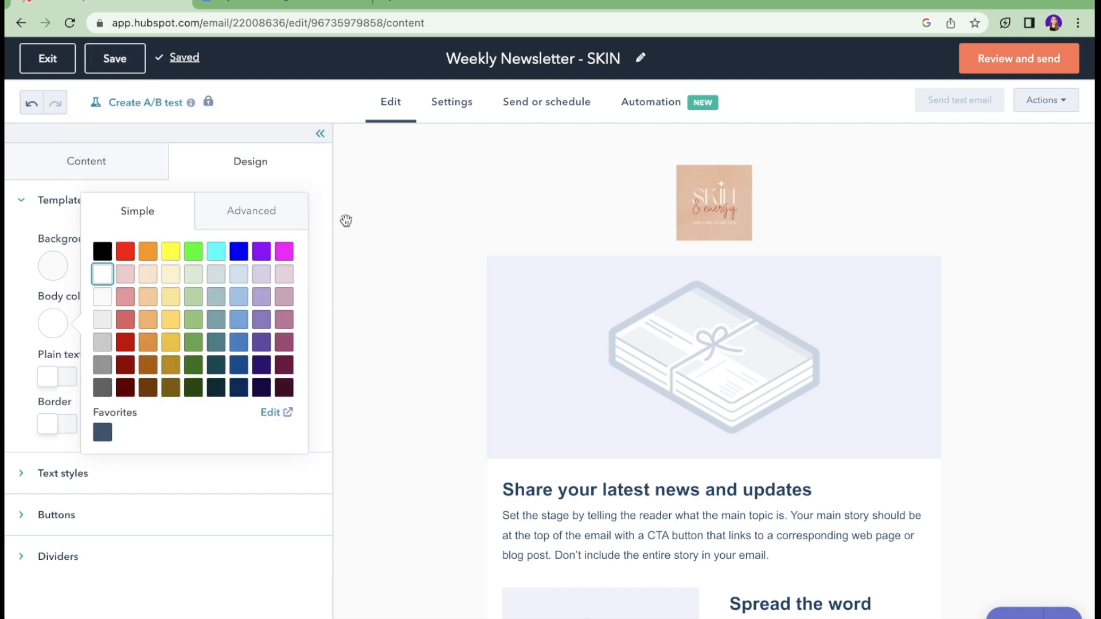
left_click(149, 280)
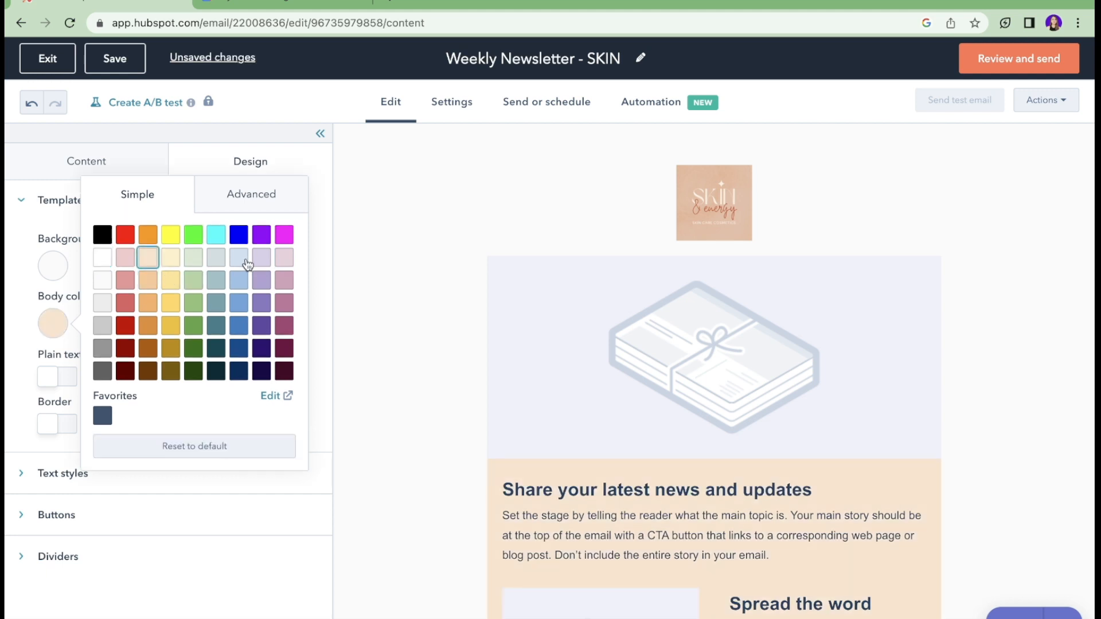
left_click(319, 291)
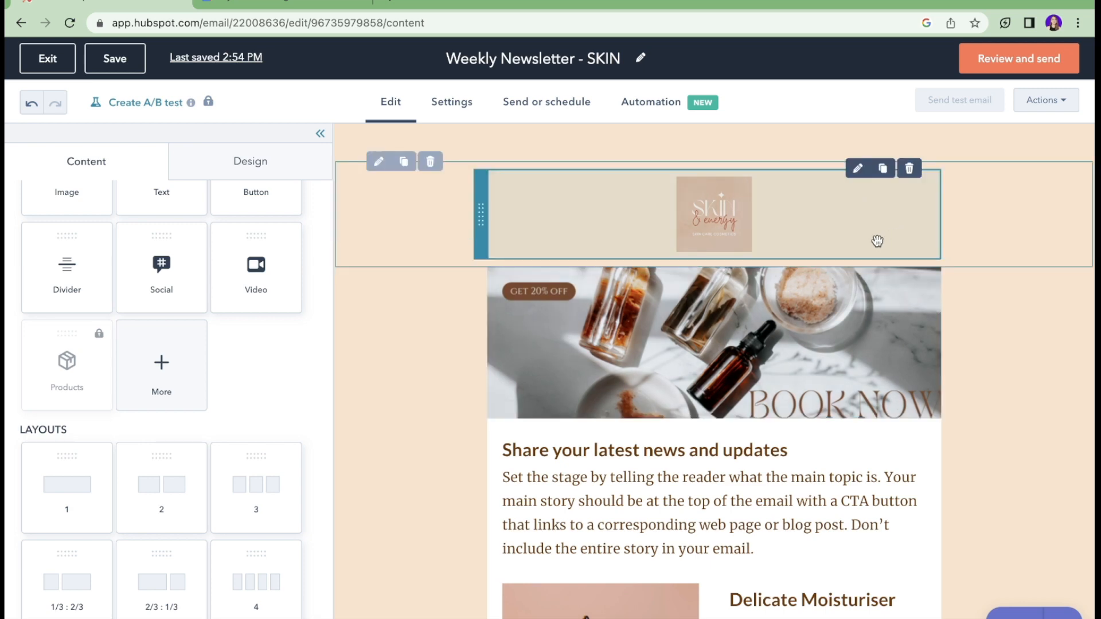
Step: Scroll through the Weekly Newsletter - SKIN canvas to review it, then open its Settings
scroll(877, 241, "down", 5)
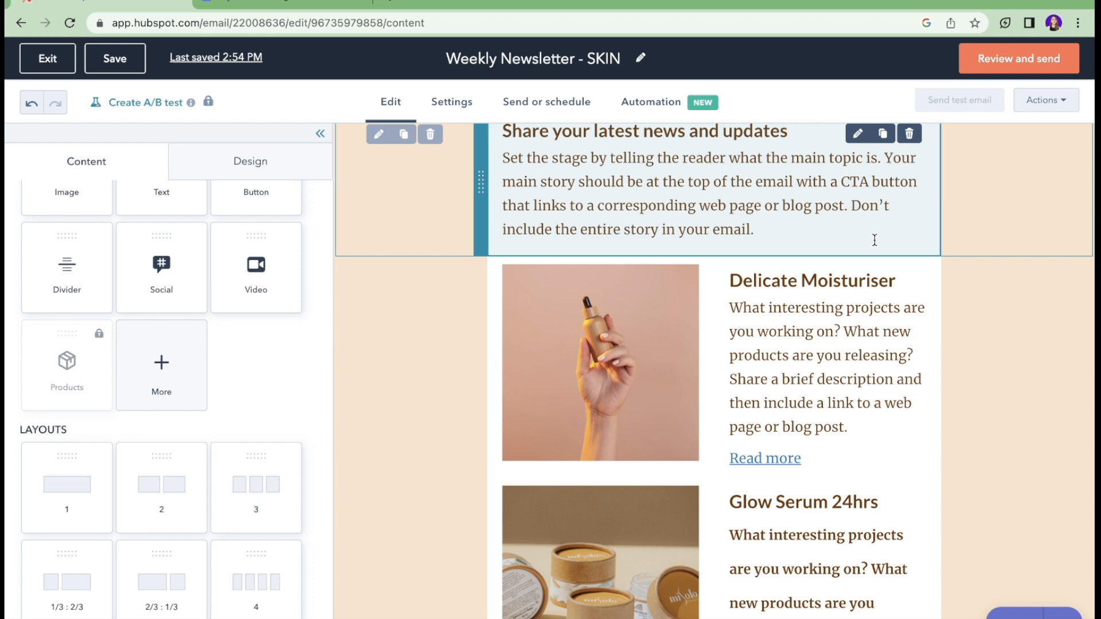
scroll(878, 241, "down", 3)
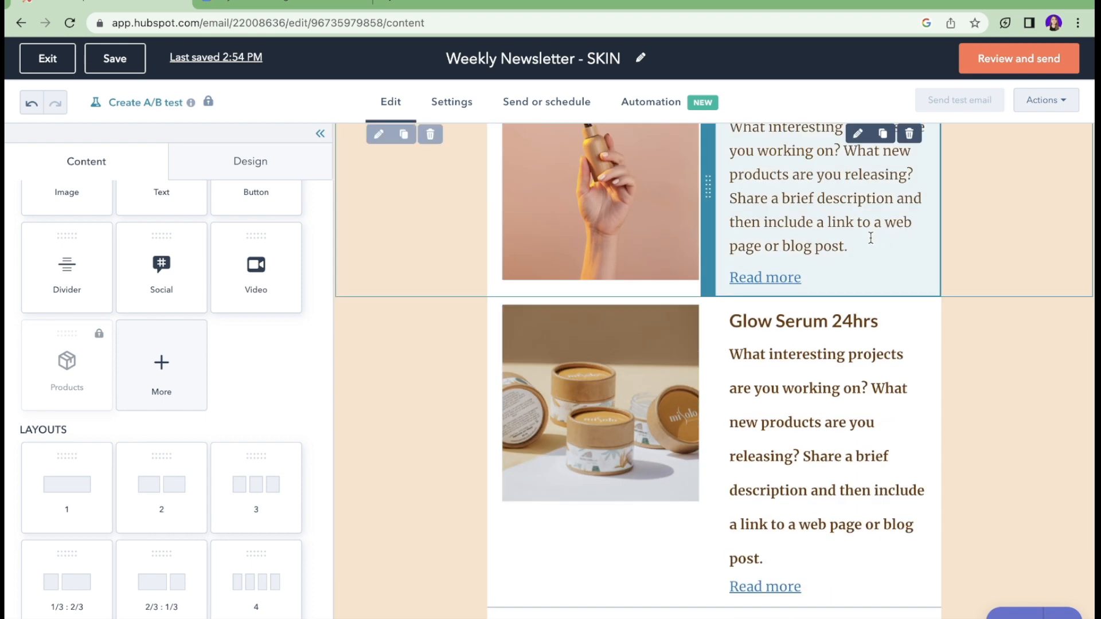
scroll(871, 237, "down", 4)
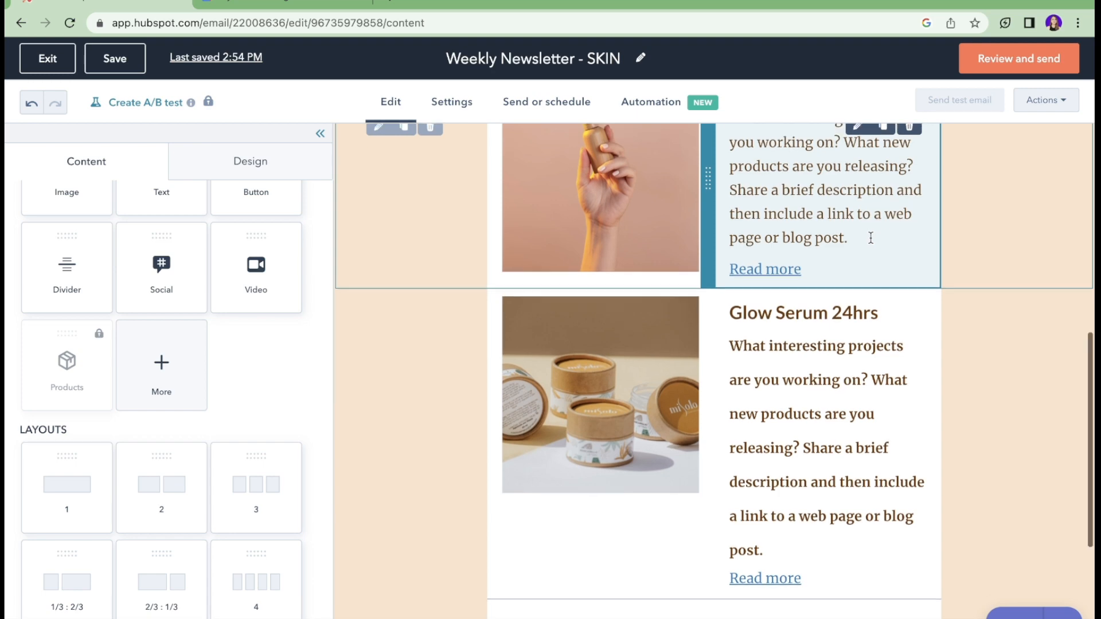
scroll(871, 237, "up", 15)
left_click(462, 106)
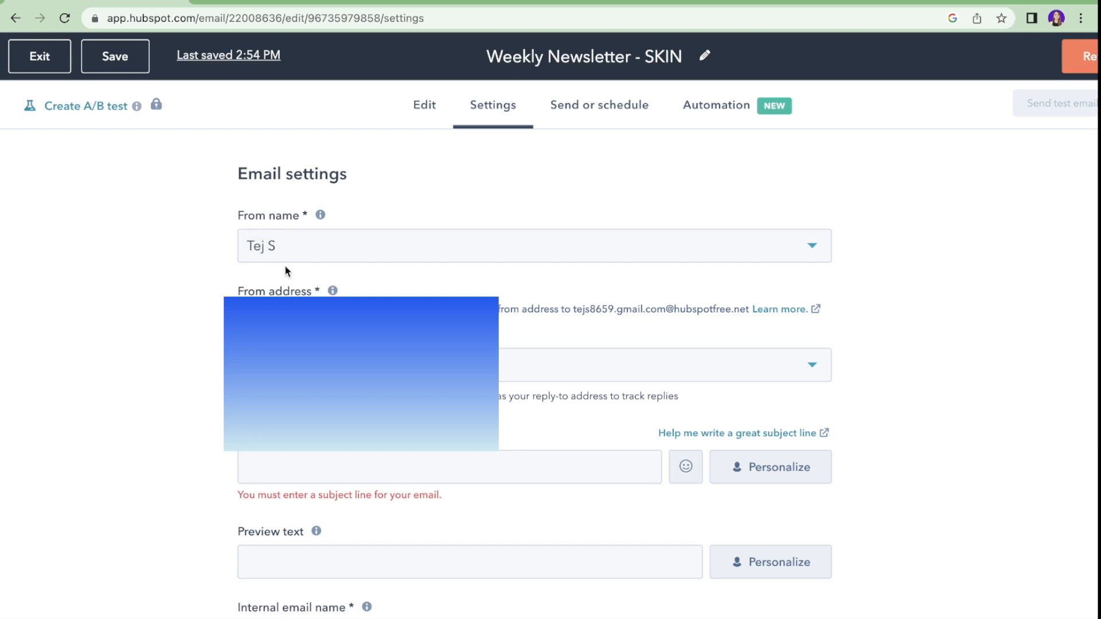
Step: Look over the sender name options, then focus the empty subject line
left_click(273, 254)
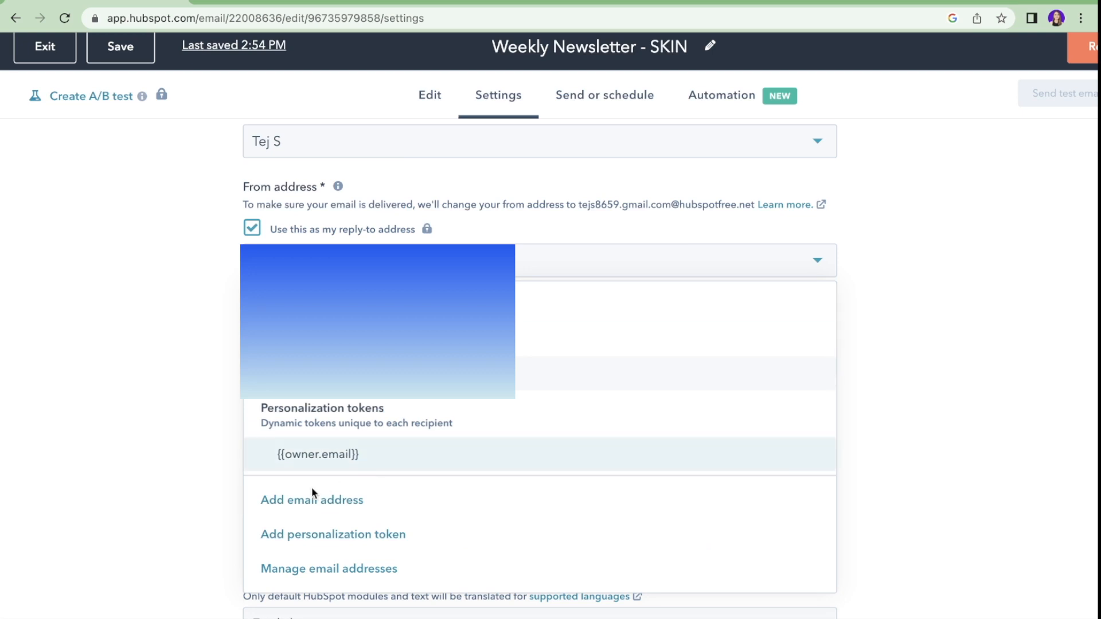
left_click(304, 503)
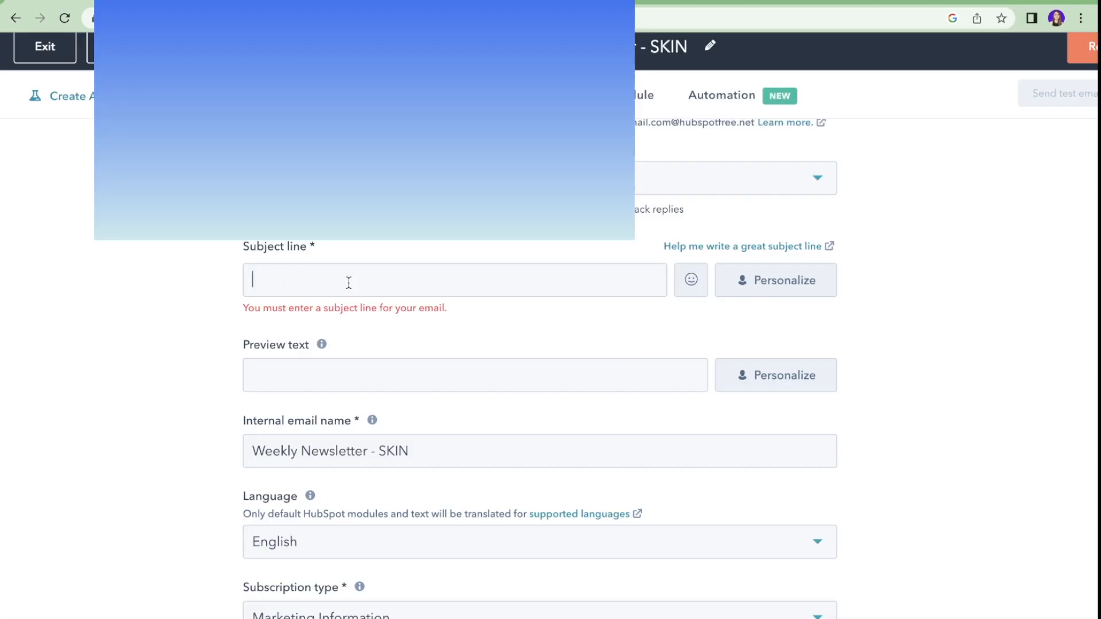
left_click(327, 286)
scroll(326, 286, "right", 2)
scroll(327, 287, "left", 2)
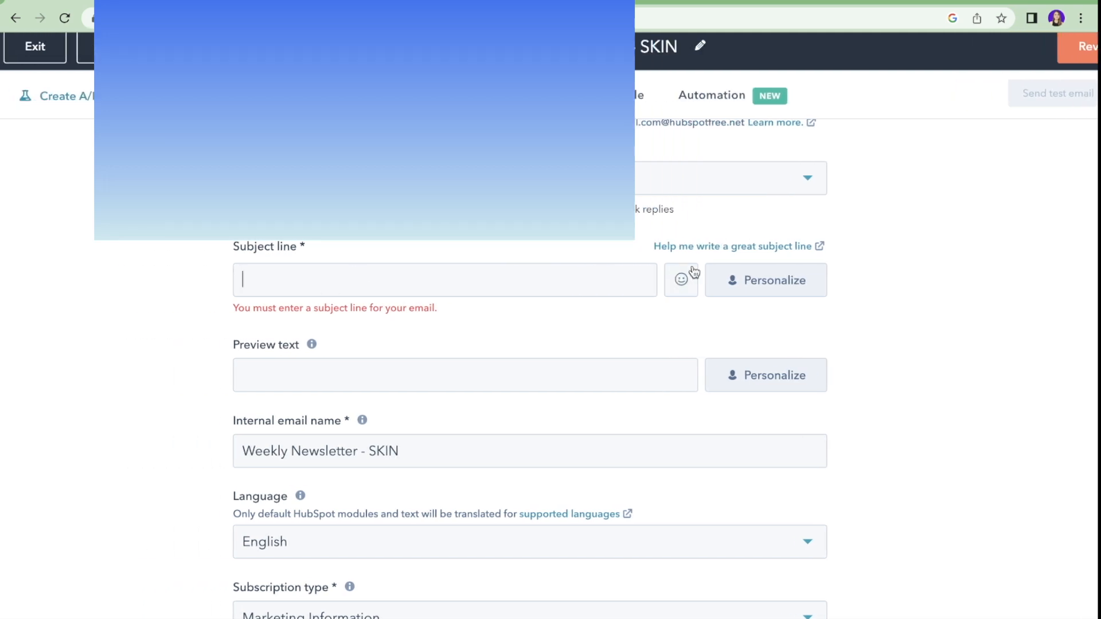
left_click(766, 280)
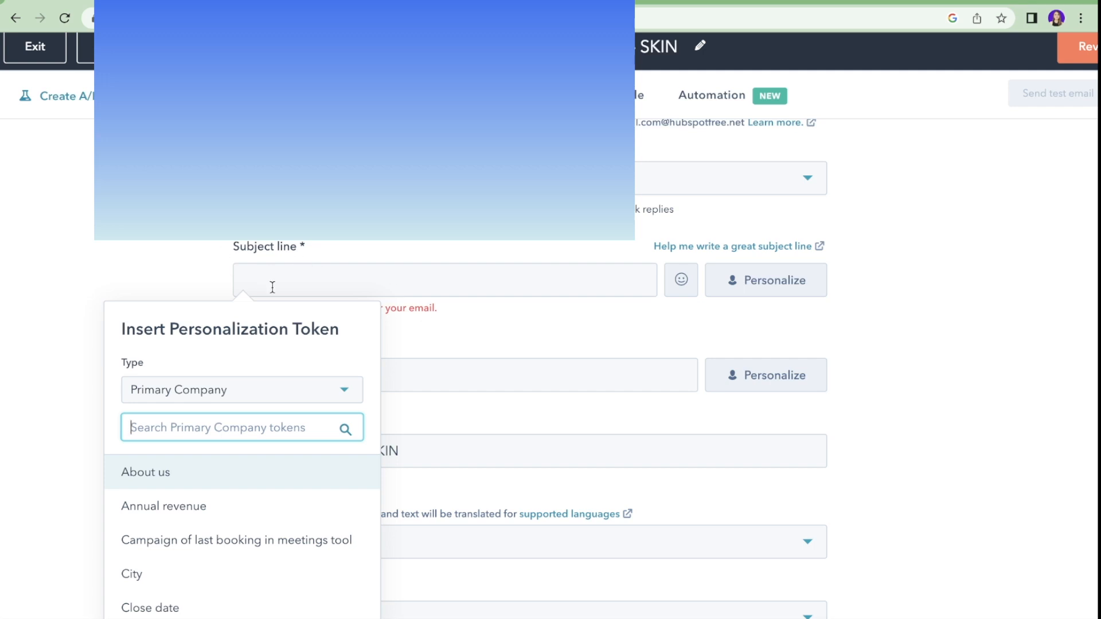
left_click(402, 273)
Step: Paste '20% off on Skincare Products' as the subject and add a heart-eyes emoji
key("ctrl+v")
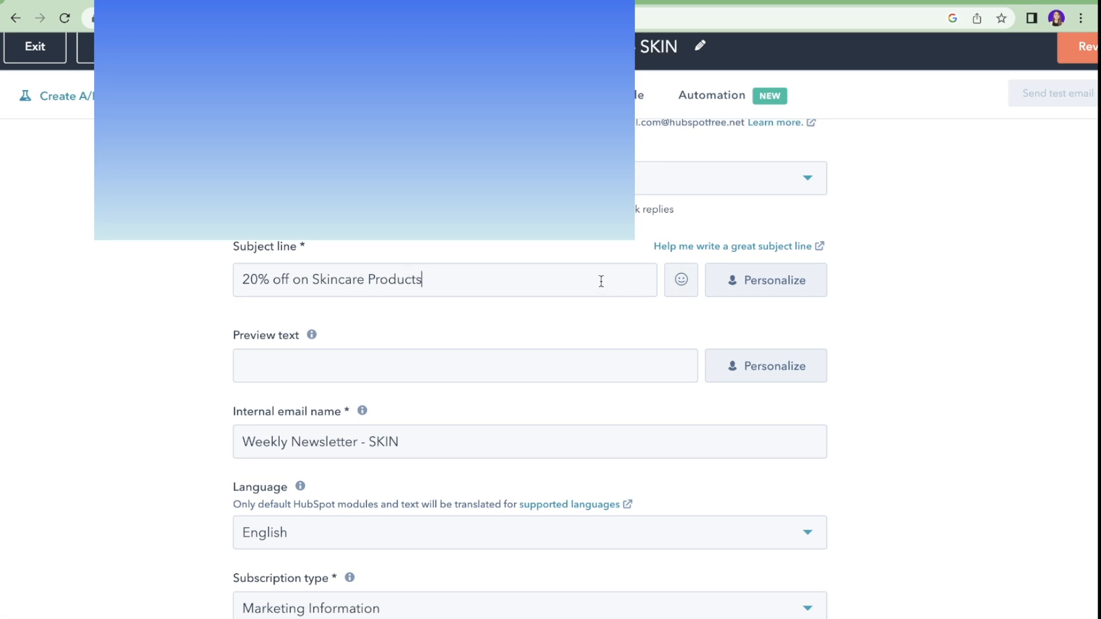
left_click(683, 287)
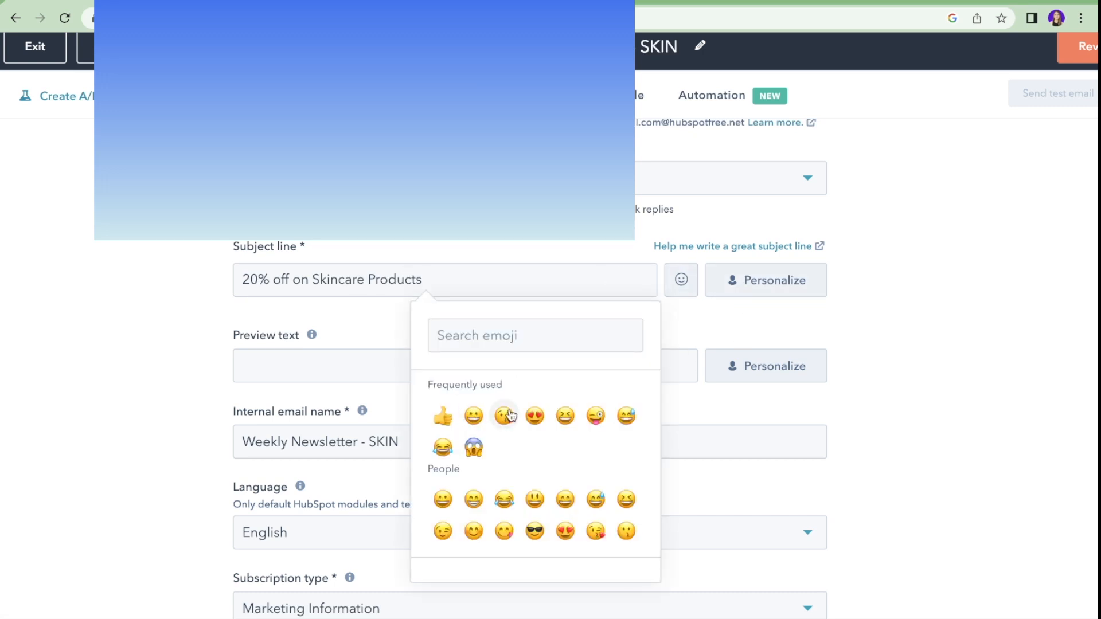
left_click(505, 414)
left_click(548, 284)
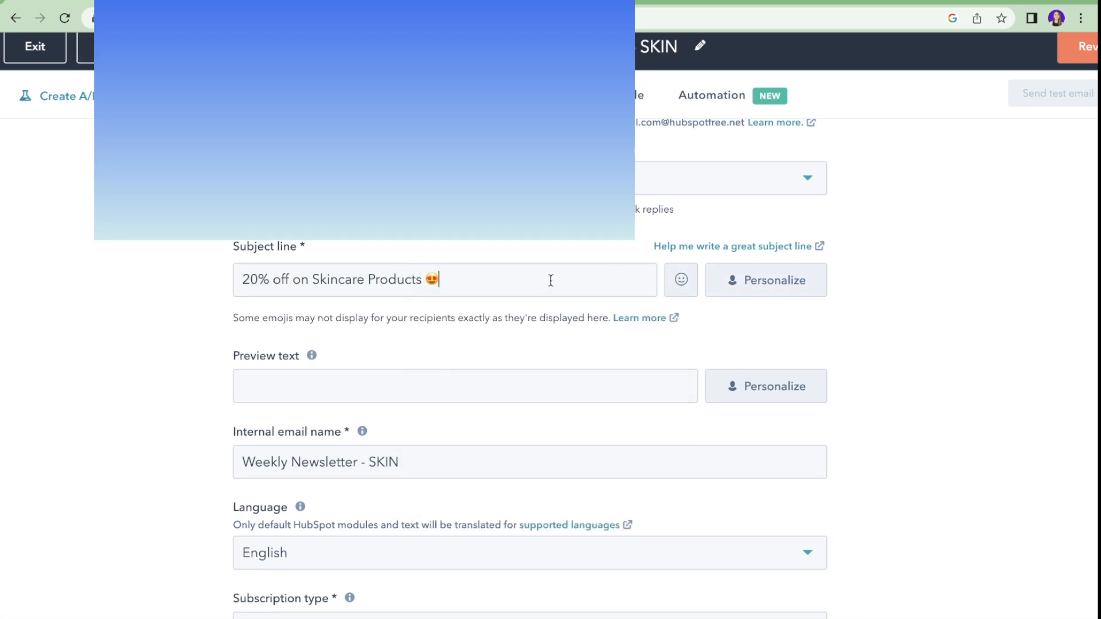
Step: Append the contact's First name personalization token to the subject line
left_click(767, 279)
type("first n")
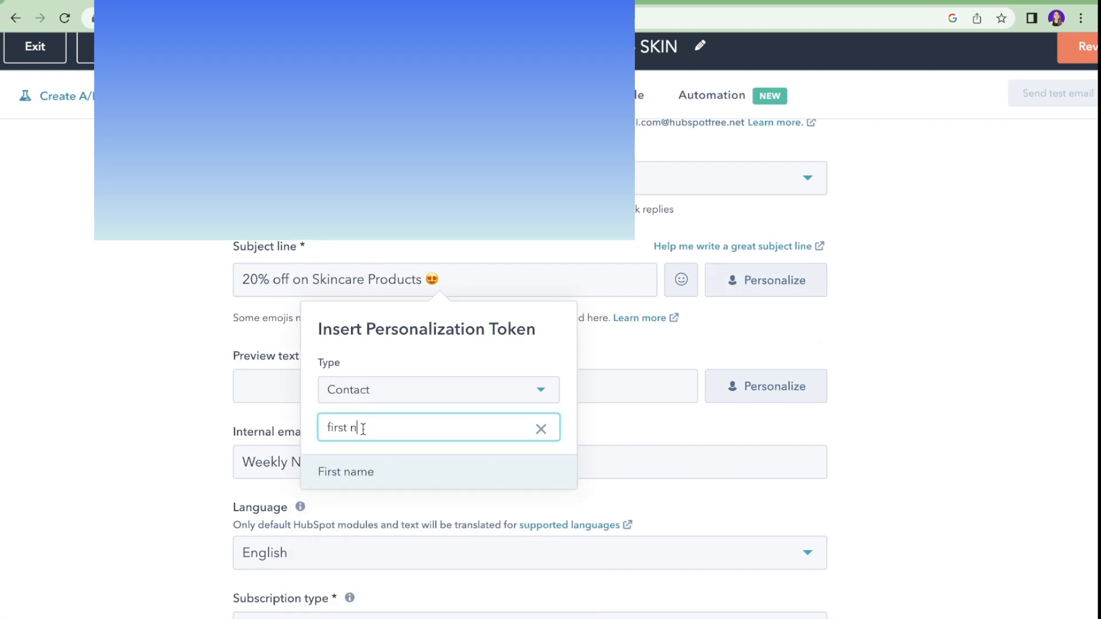
left_click(372, 485)
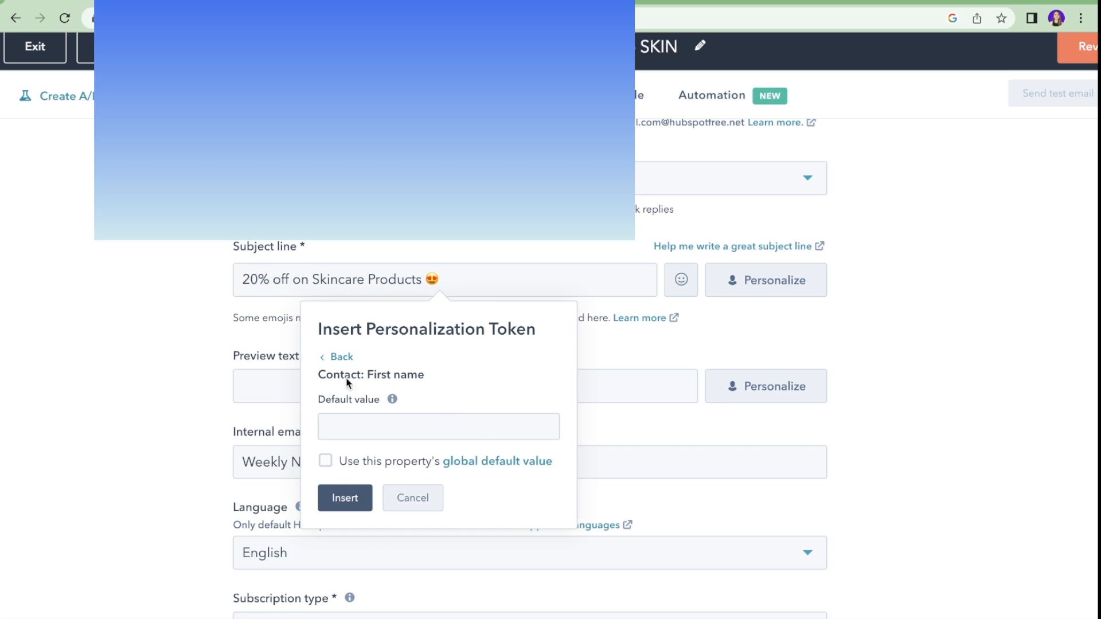
left_click(367, 420)
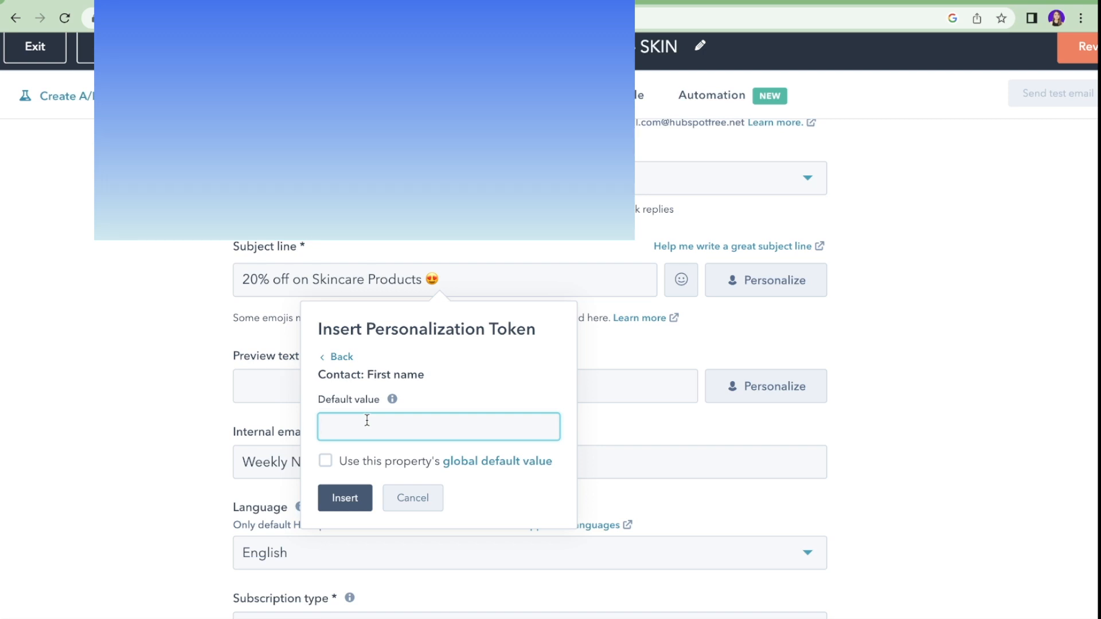
left_click(340, 498)
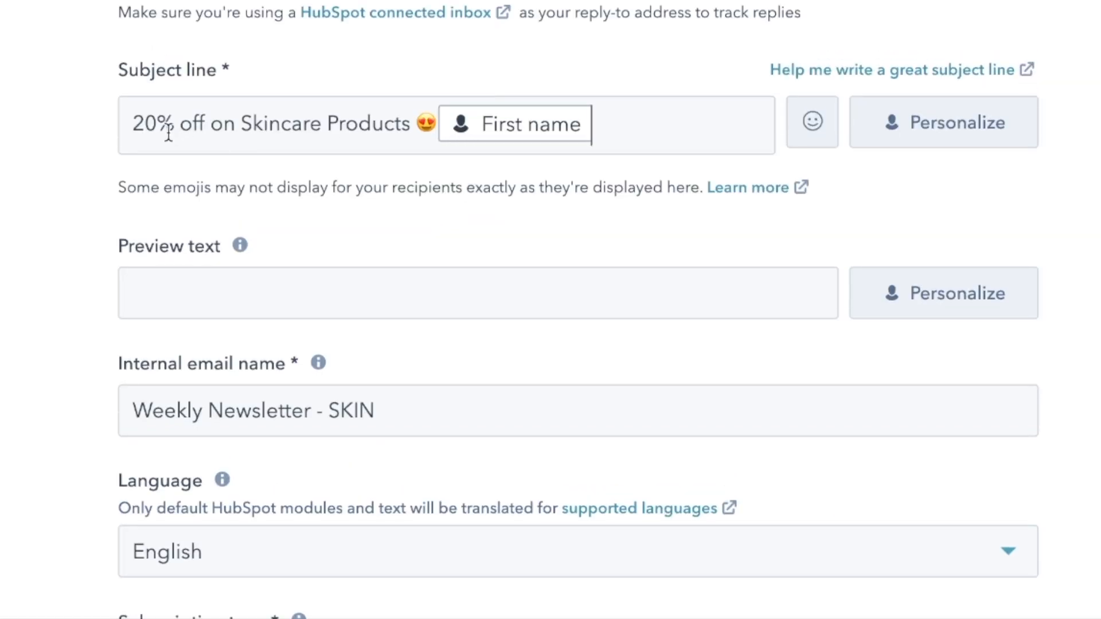
scroll(304, 233, "down", 2)
left_click(169, 172)
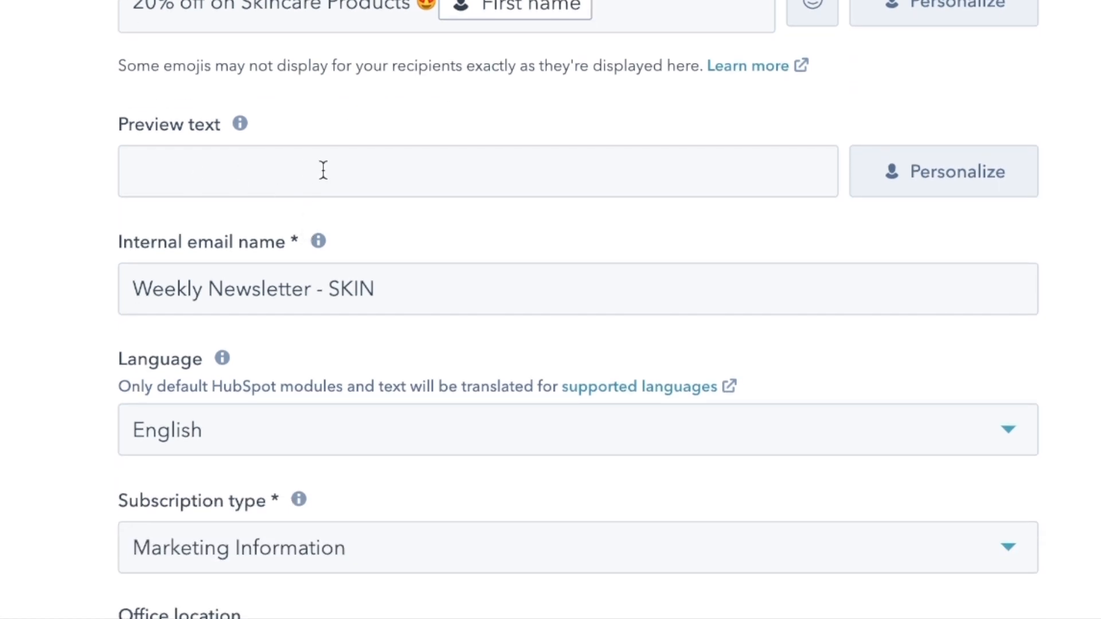
scroll(324, 170, "down", 2)
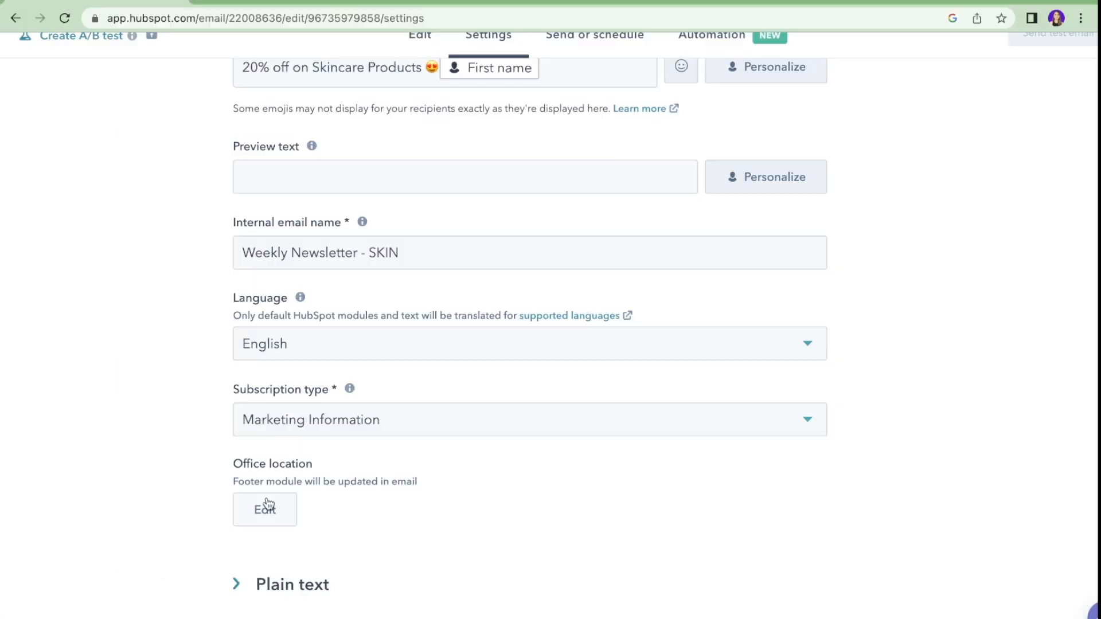
left_click(267, 512)
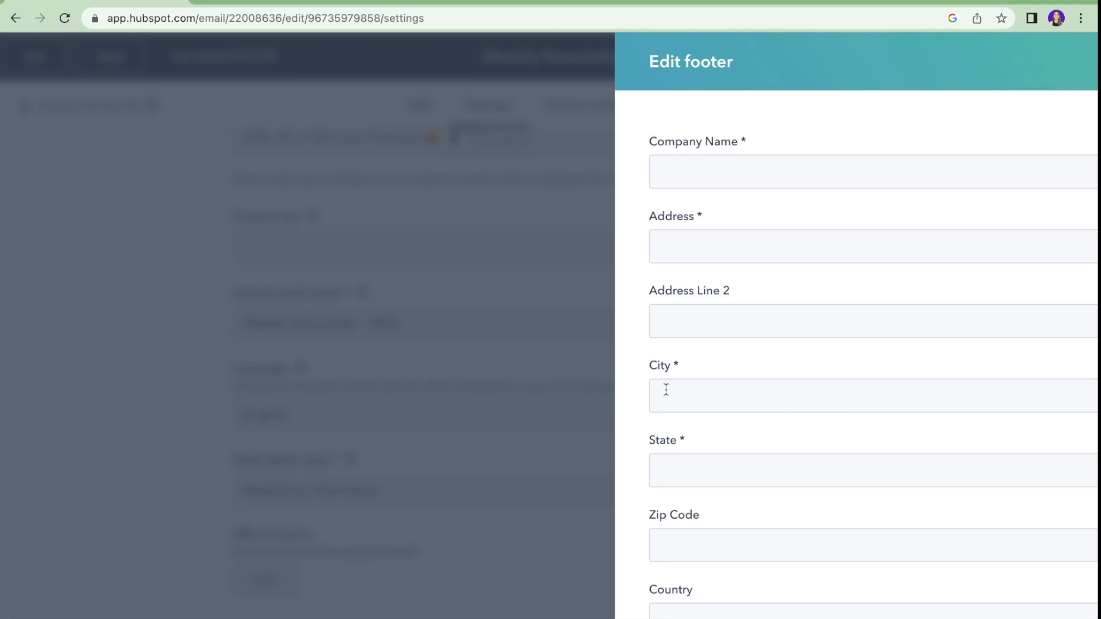
scroll(666, 388, "down", 2)
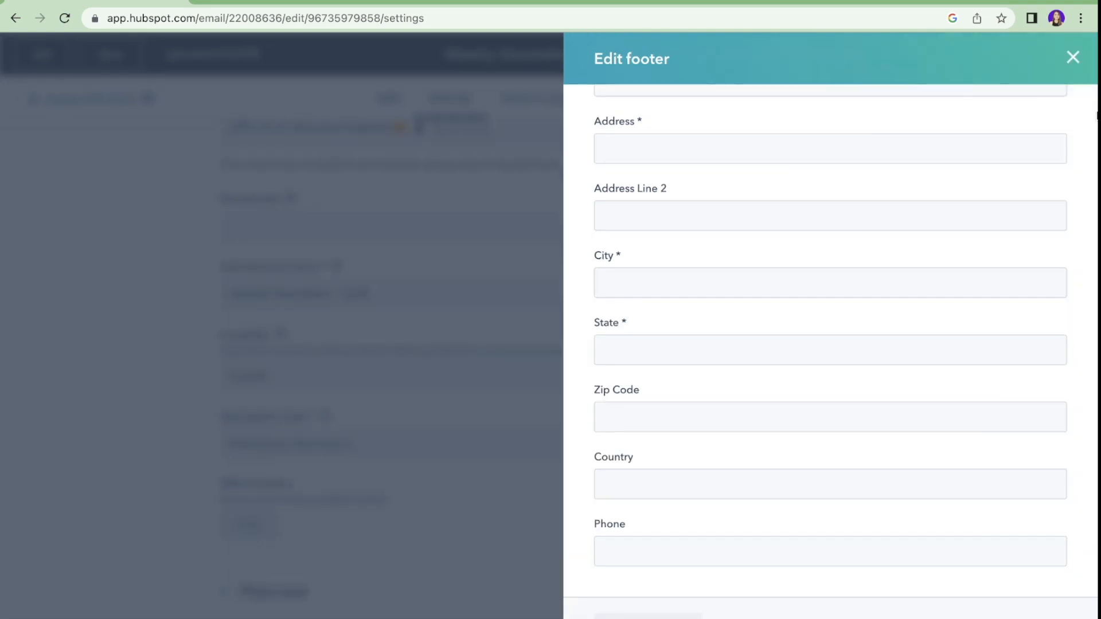
left_click(1075, 60)
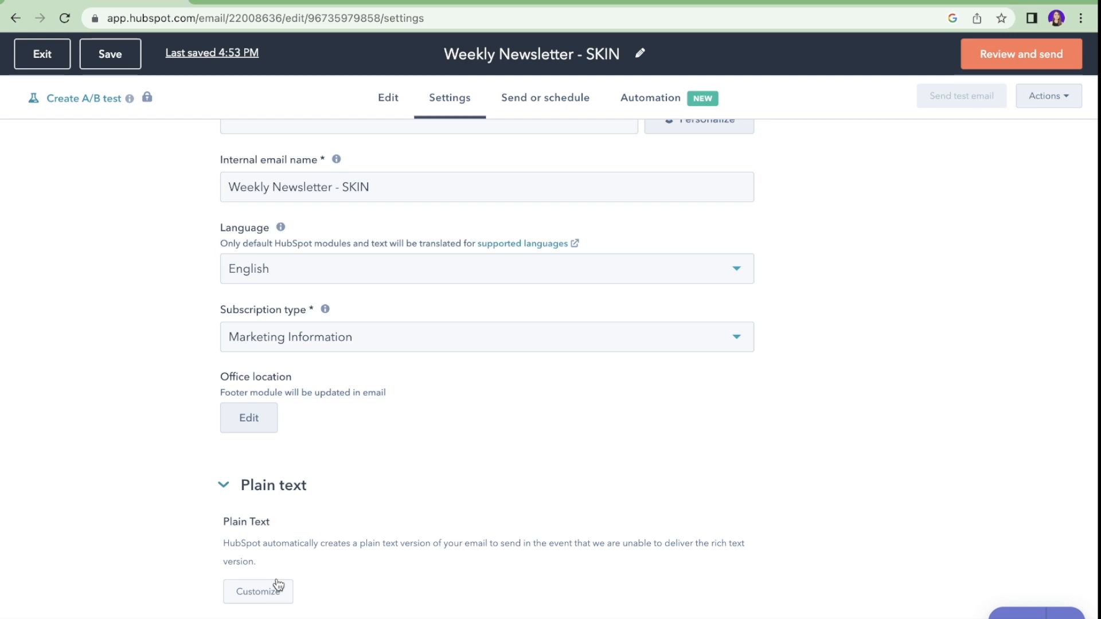
left_click(276, 588)
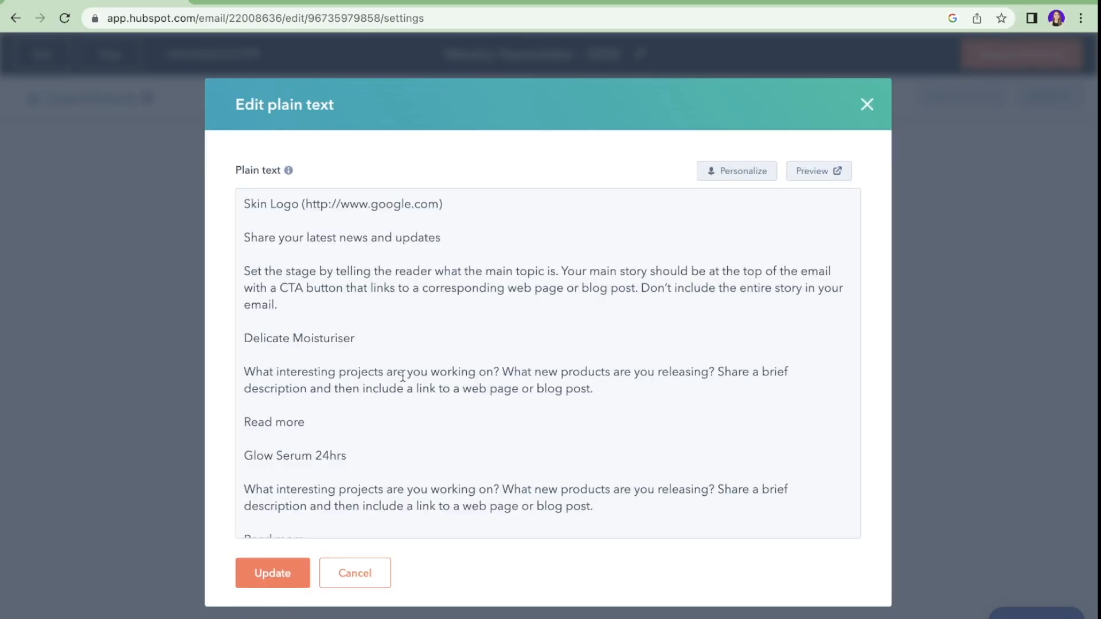
scroll(403, 376, "down", 10)
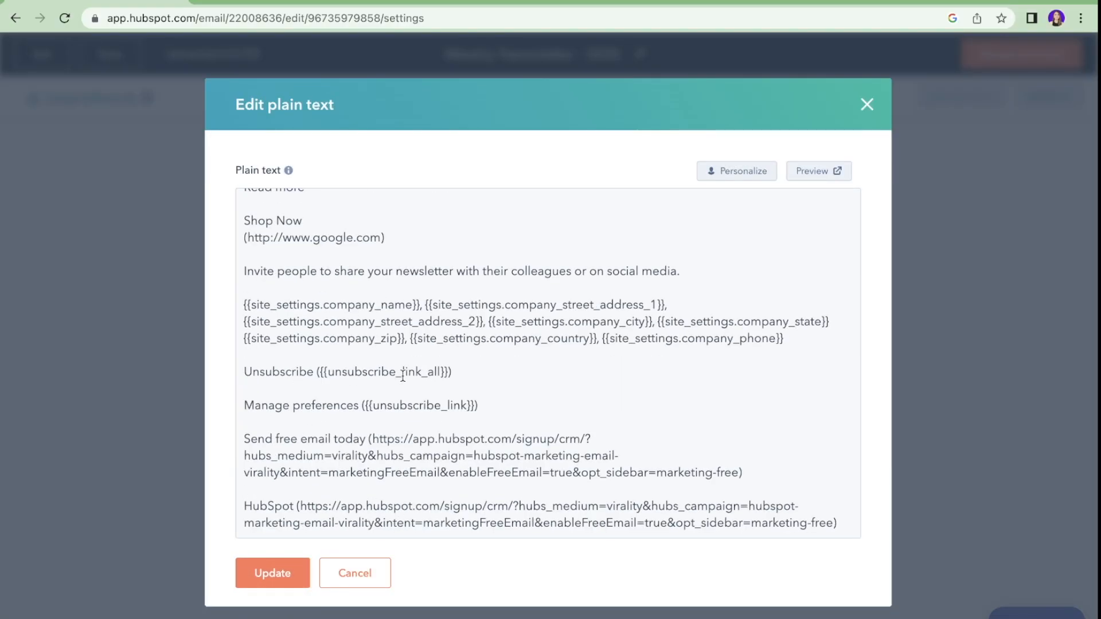
left_click(866, 104)
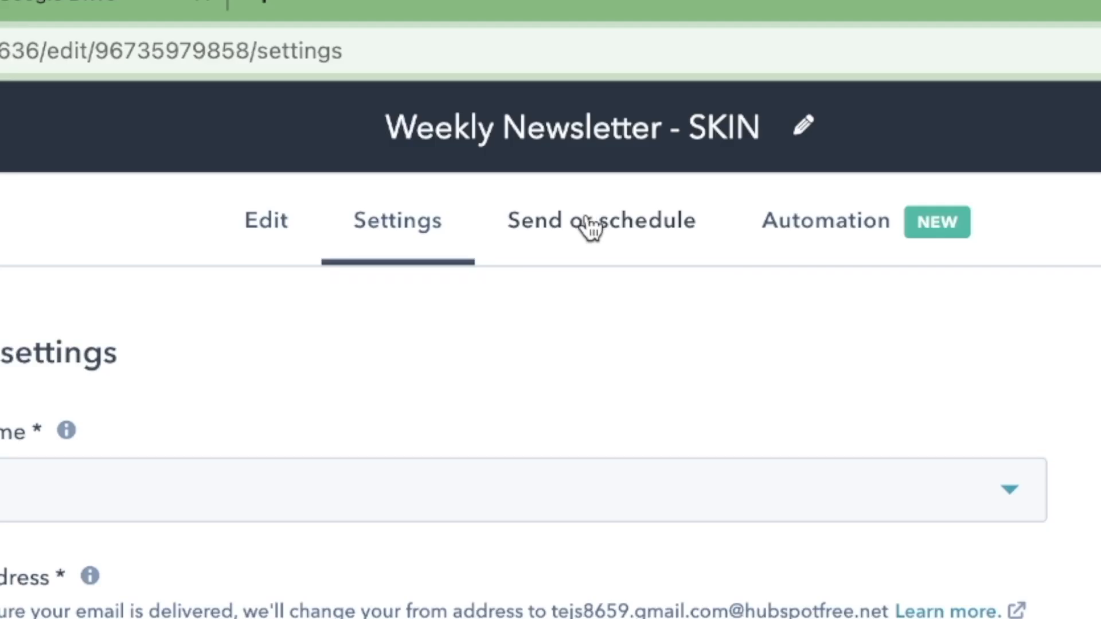
Step: From the recipient options, create an active list named 'Newsletter Subscriber List'
left_click(589, 228)
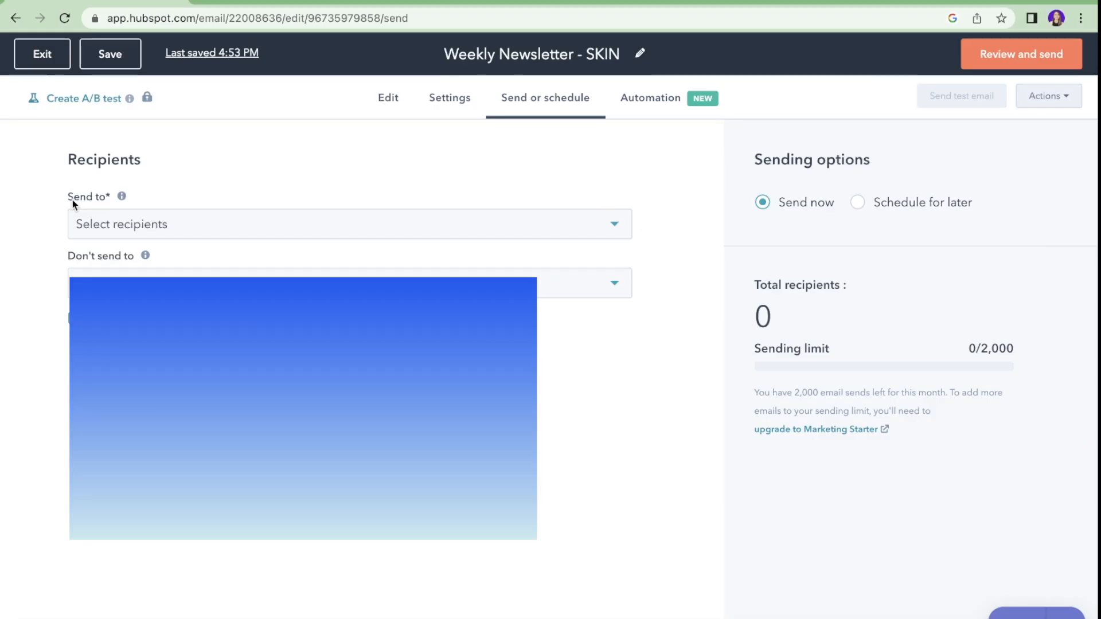
left_click(111, 234)
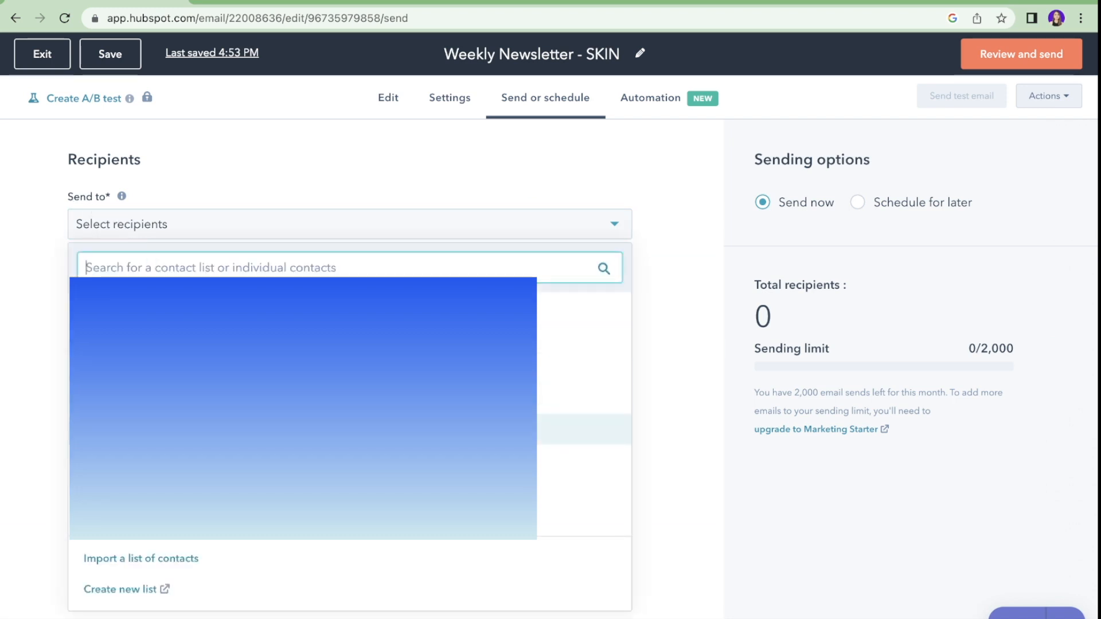
scroll(350, 408, "down", 5)
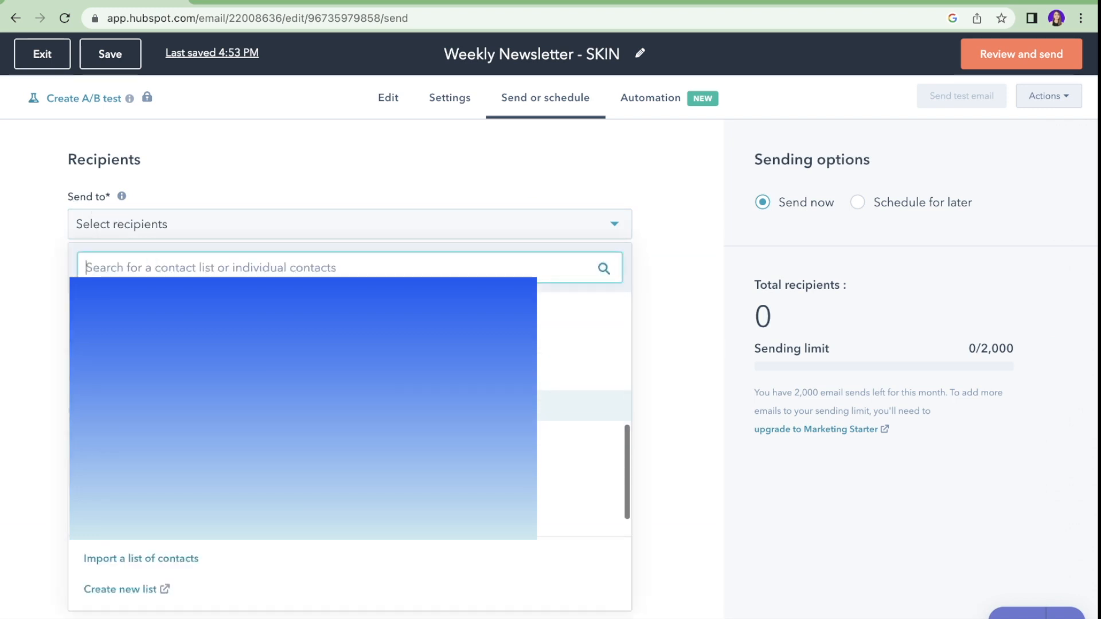
left_click(129, 590)
left_click(391, 218)
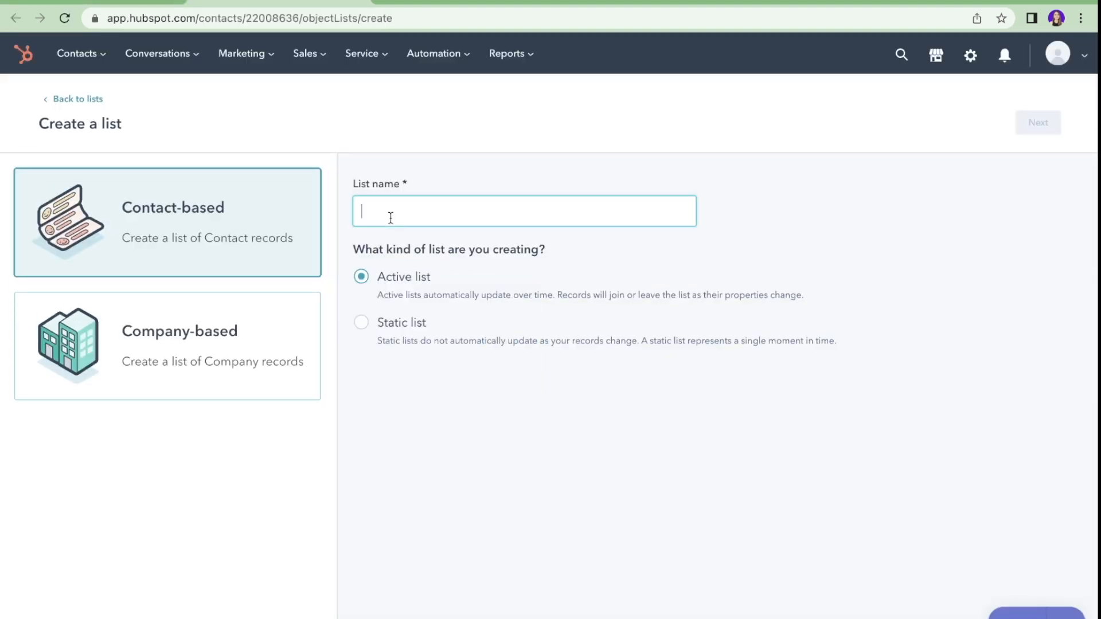
type("Newslette")
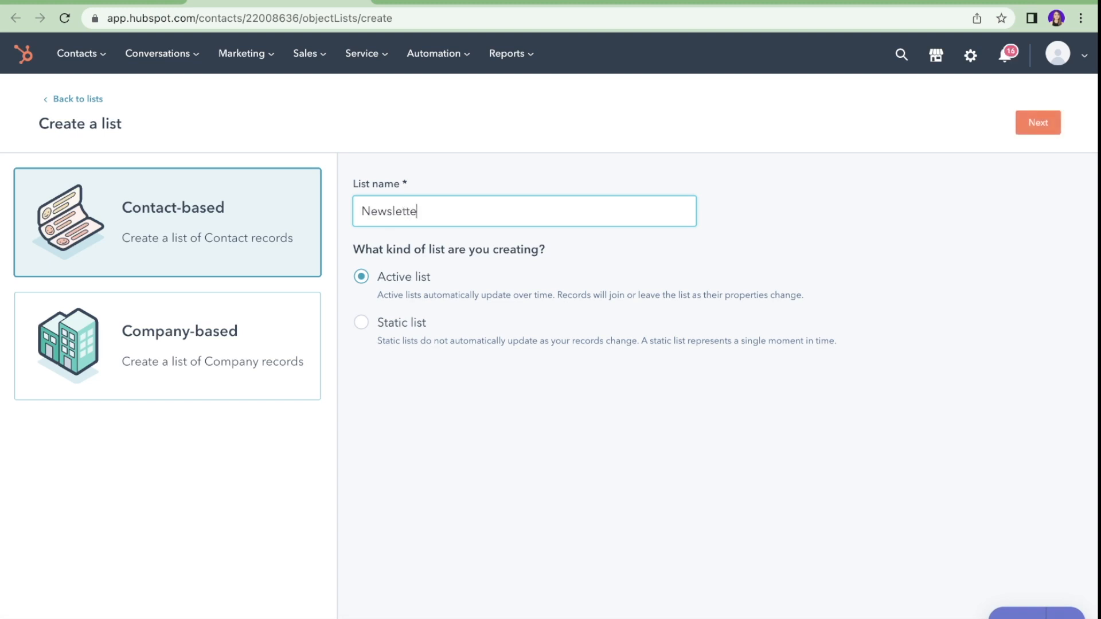
type("r Subscriber List")
left_click(466, 278)
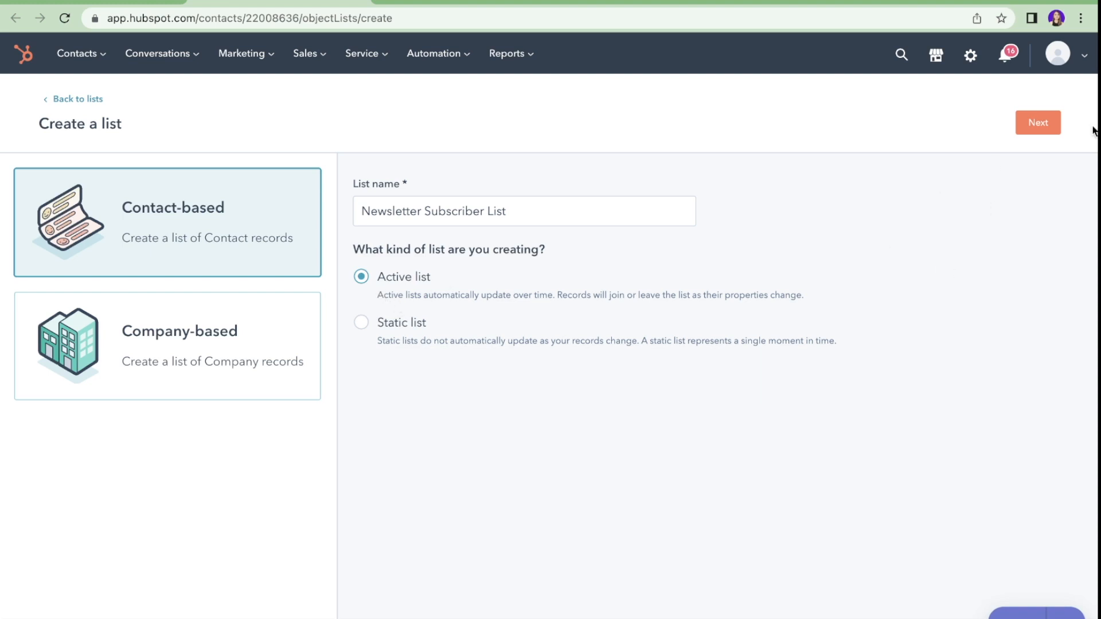
left_click(1045, 122)
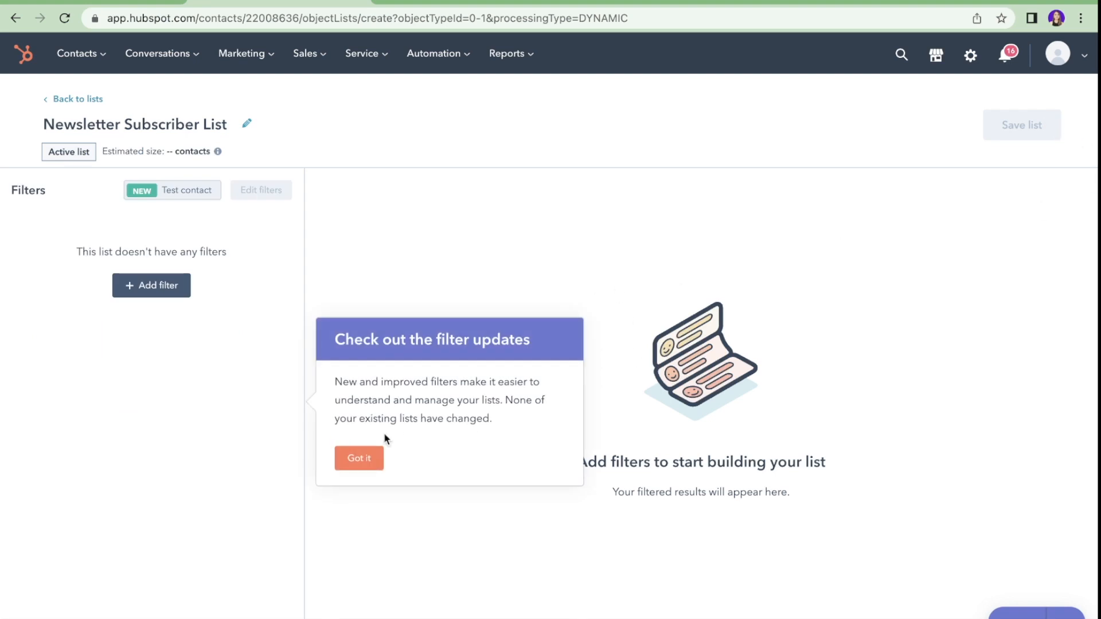
left_click(358, 451)
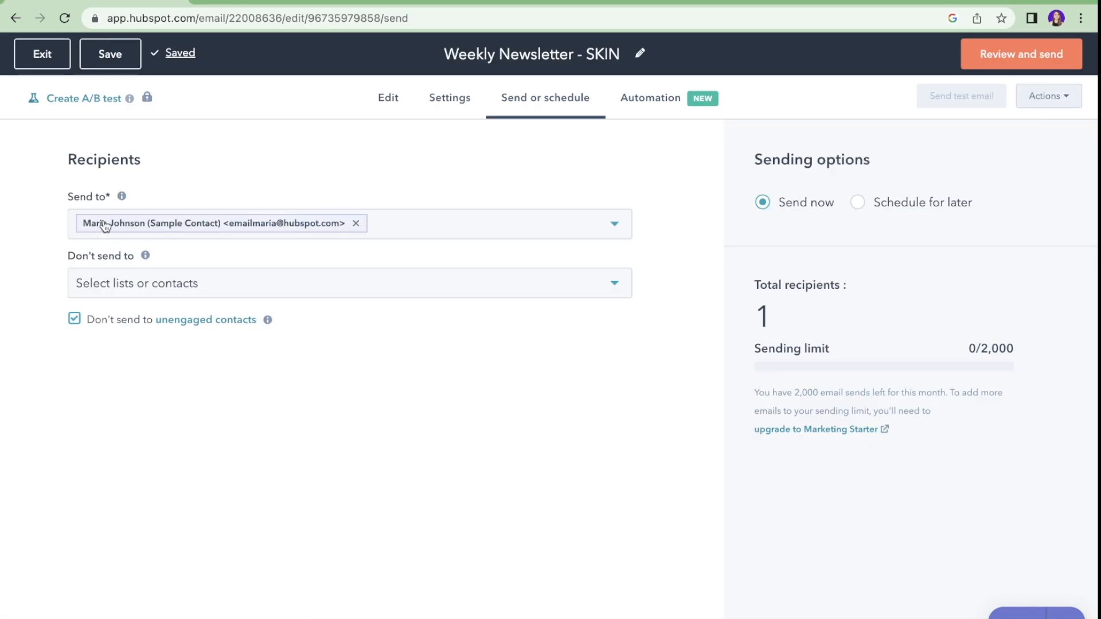
Step: Exclude a contact list from the Weekly Newsletter - SKIN send
left_click(146, 284)
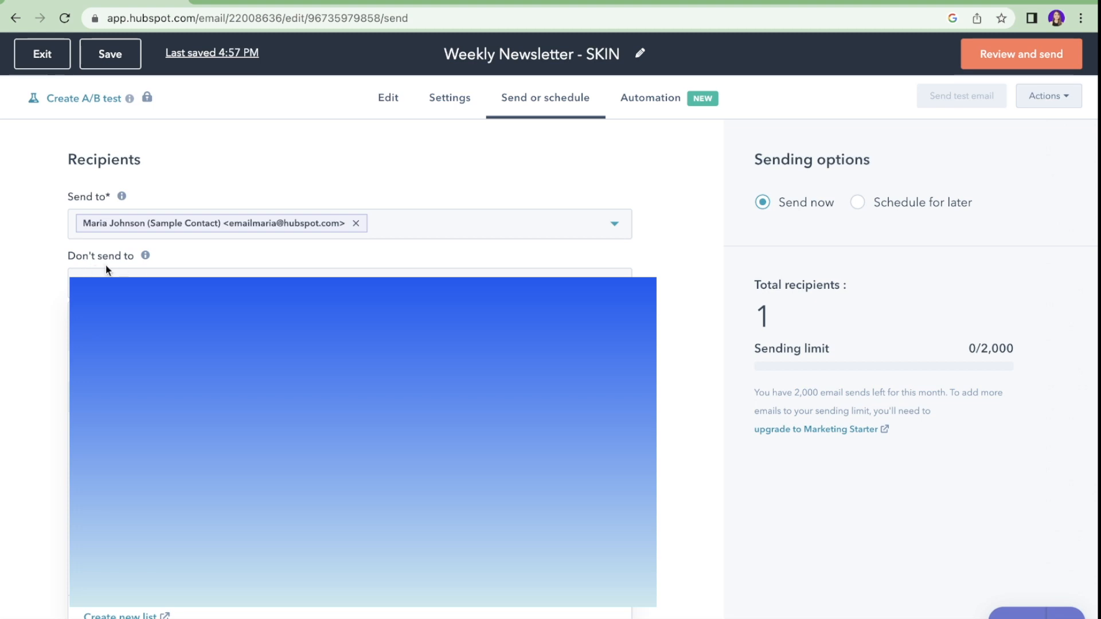
left_click(148, 424)
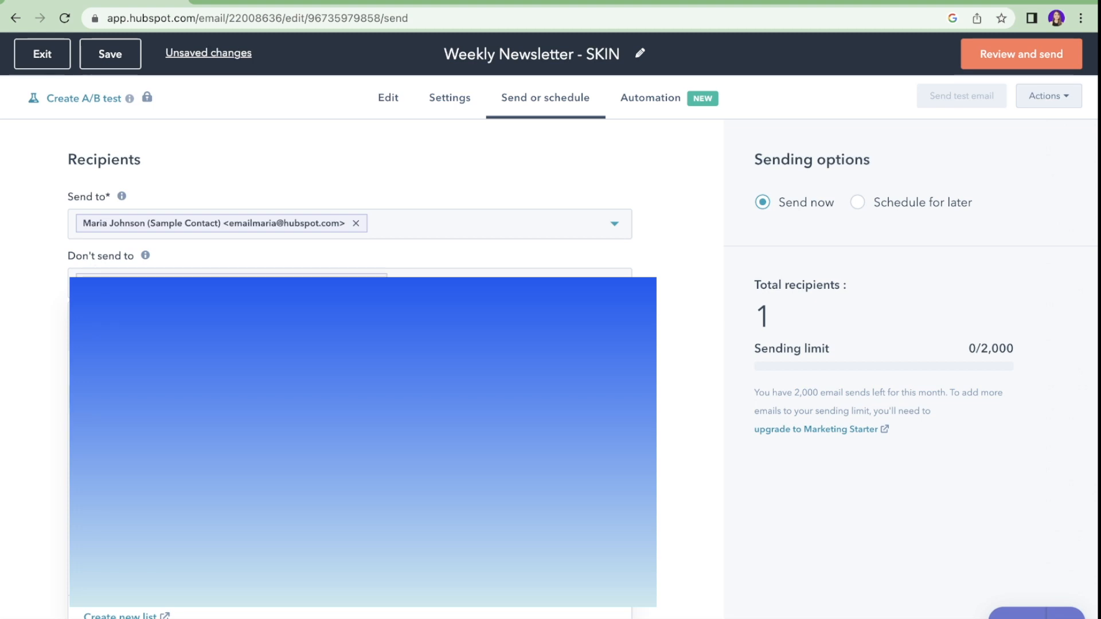
left_click(44, 324)
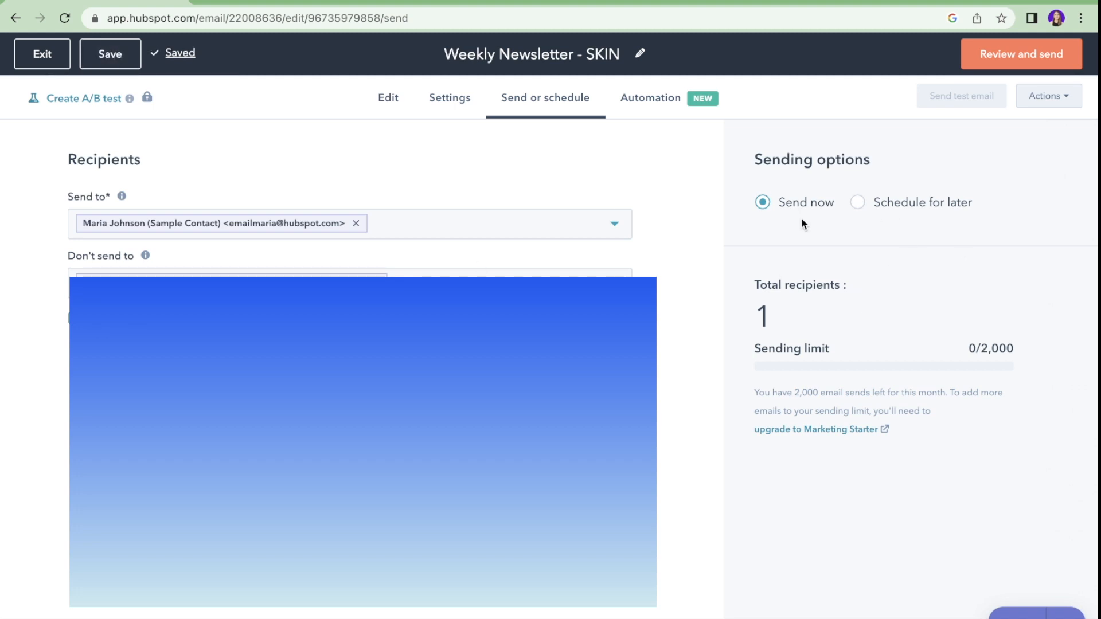
Step: Schedule the newsletter to send later, on 12/30/2022 at 4:57 PM
left_click(865, 204)
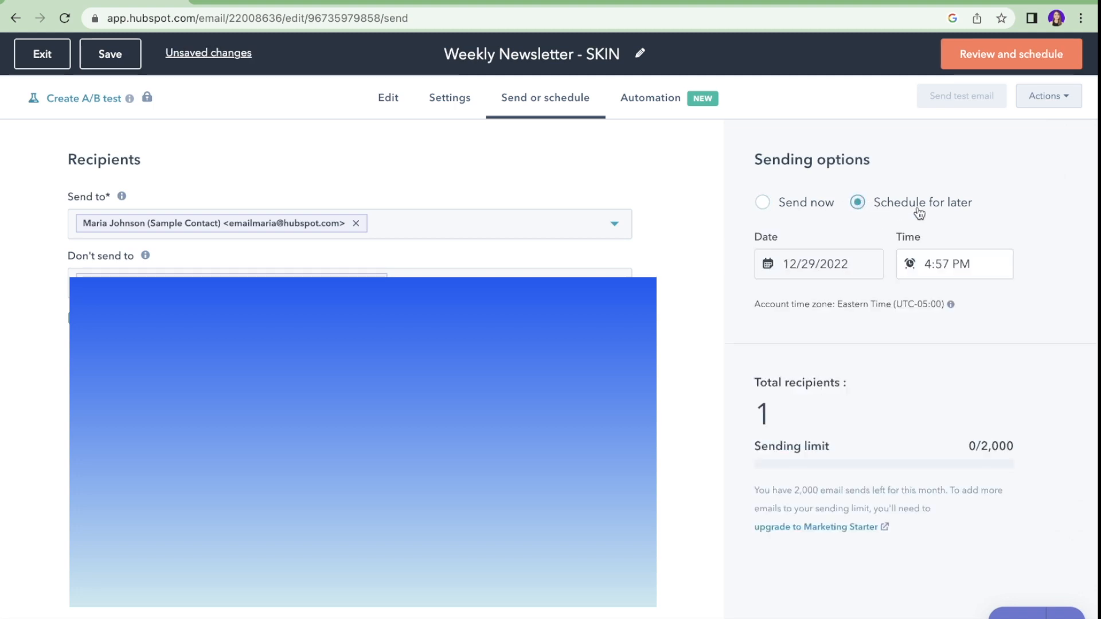
left_click(820, 264)
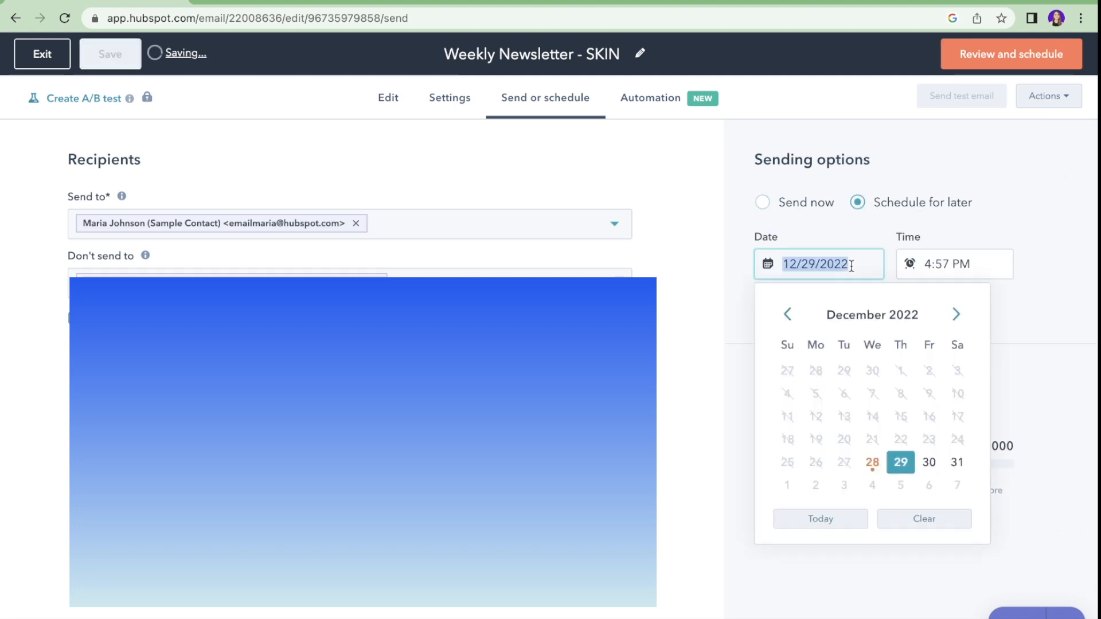
left_click(924, 458)
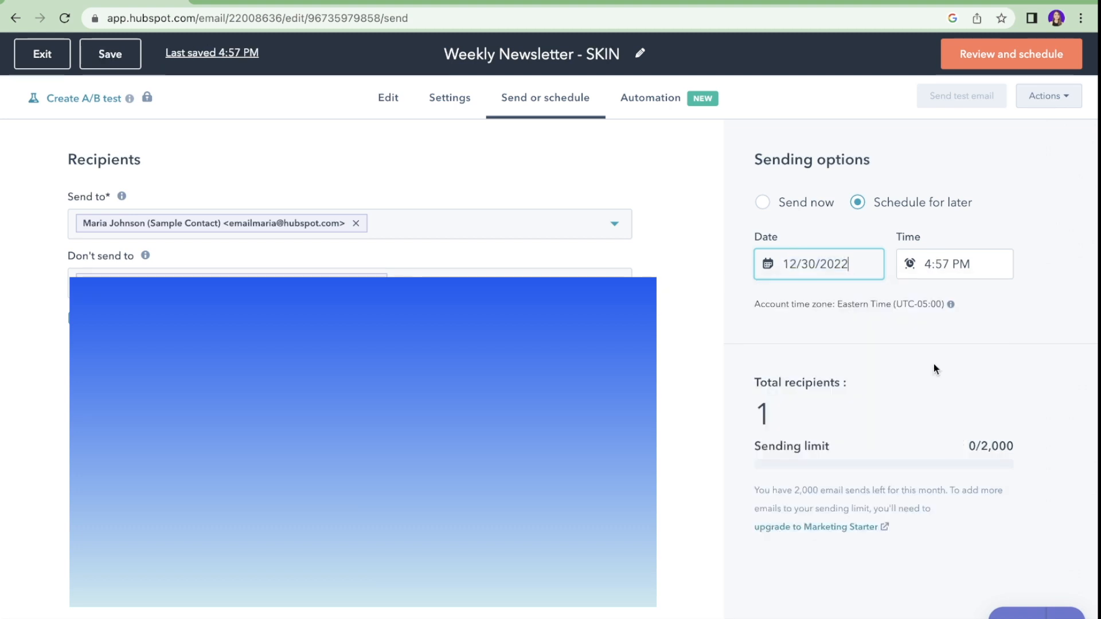
left_click(1049, 96)
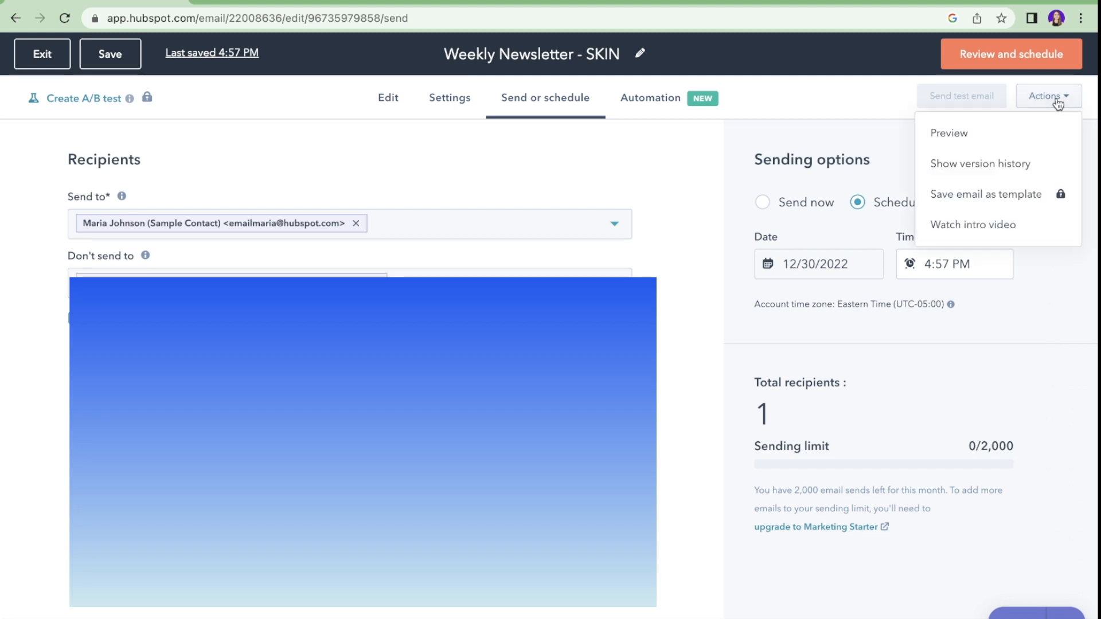
Step: Preview the newsletter from the Actions menu and scroll through it
left_click(942, 135)
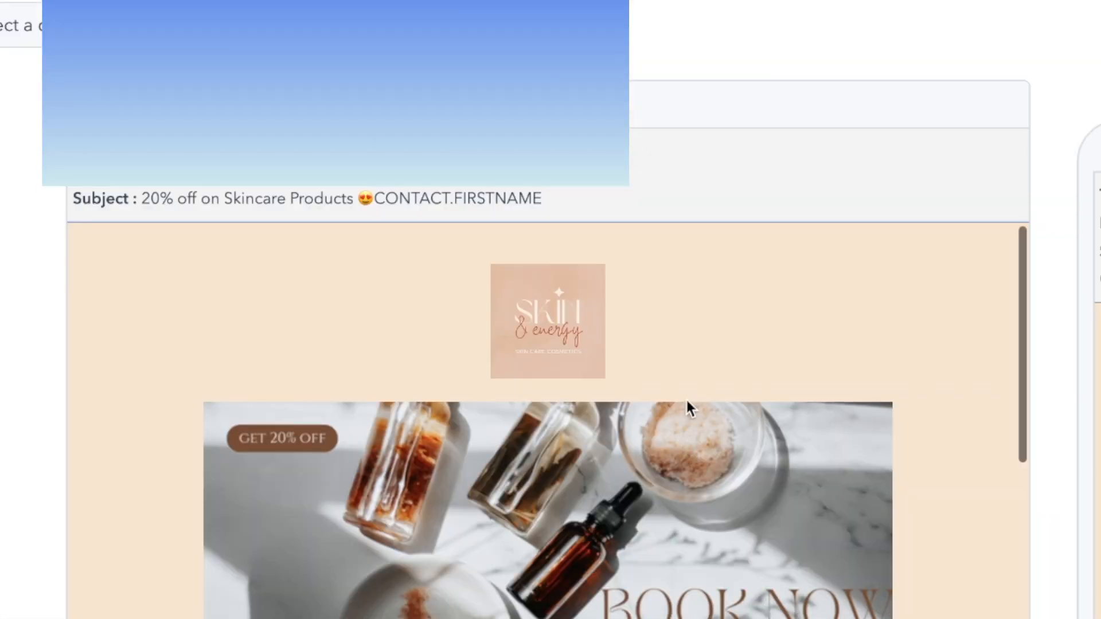
scroll(588, 356, "down", 10)
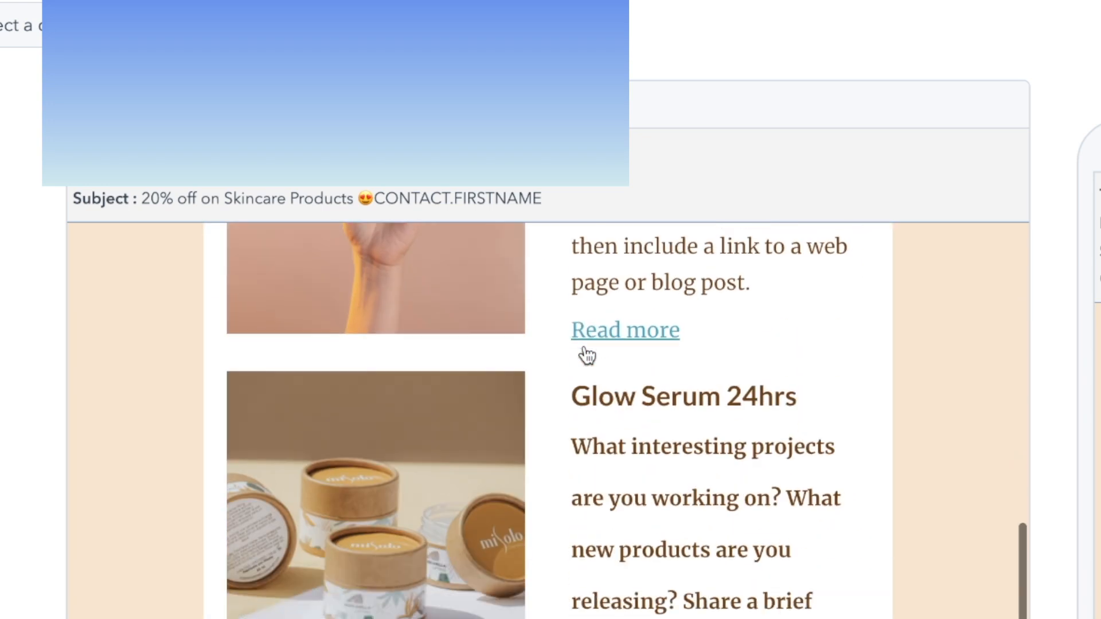
scroll(587, 355, "up", 15)
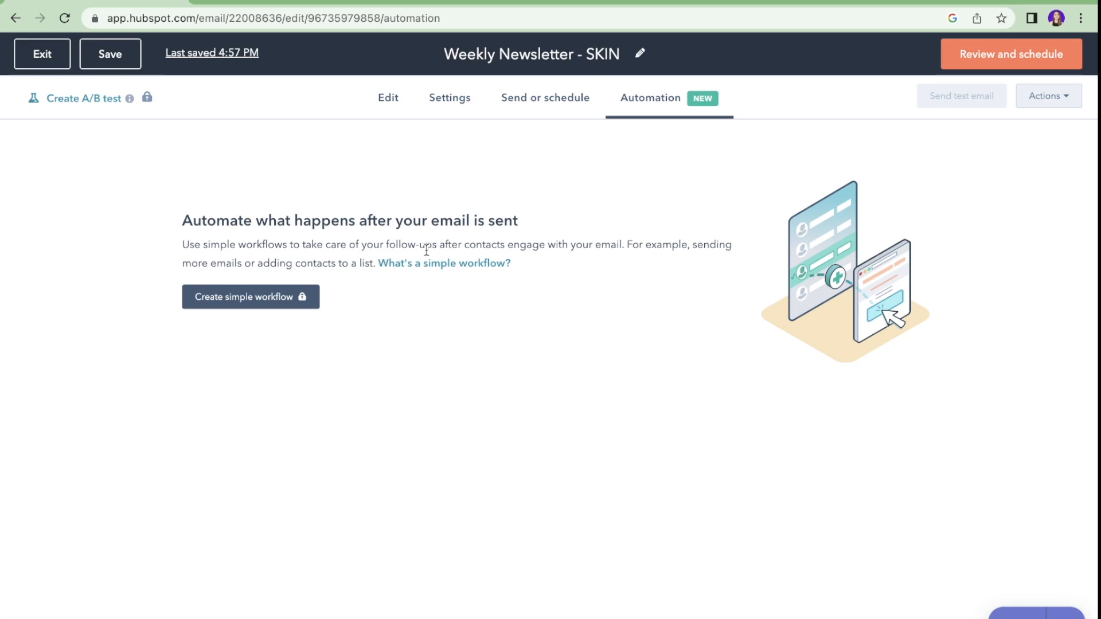
Step: Check the Review and schedule summary showing 1 recipient and the 12/30/2022 4:57 PM send time
left_click(997, 55)
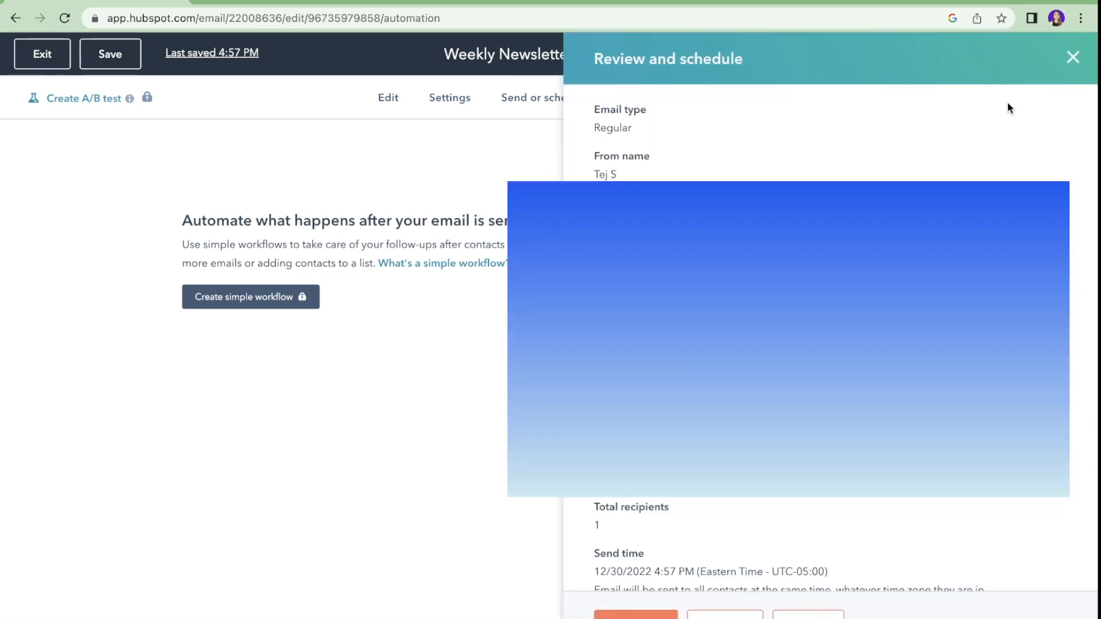
scroll(1008, 104, "down", 1)
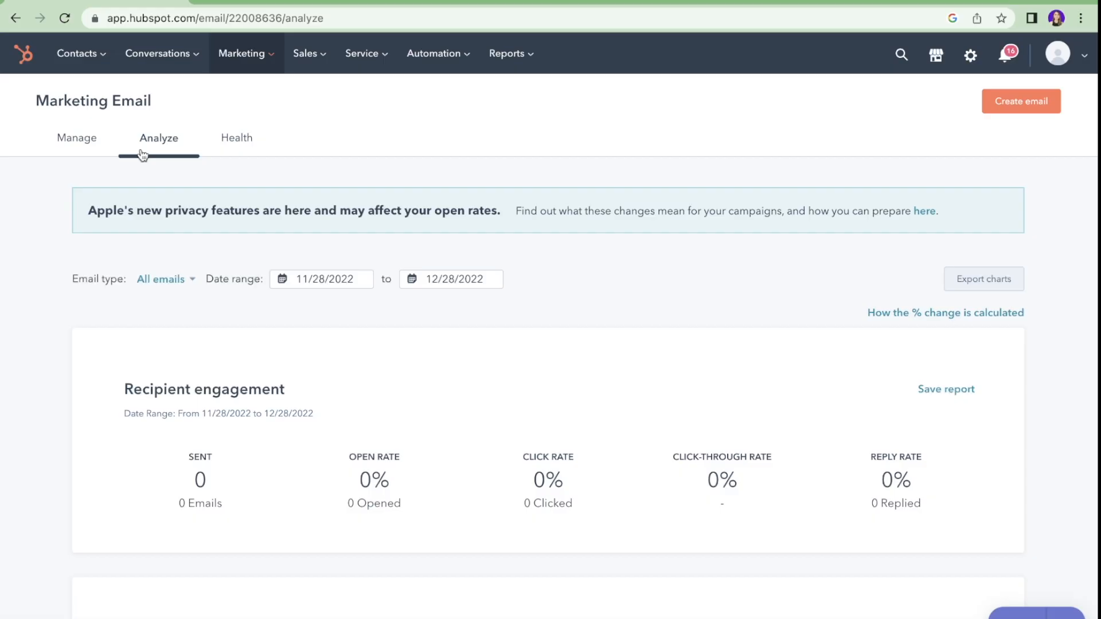
Step: Scroll through the Marketing Email Analyze charts for 11/28/2022–12/28/2022
left_click(79, 144)
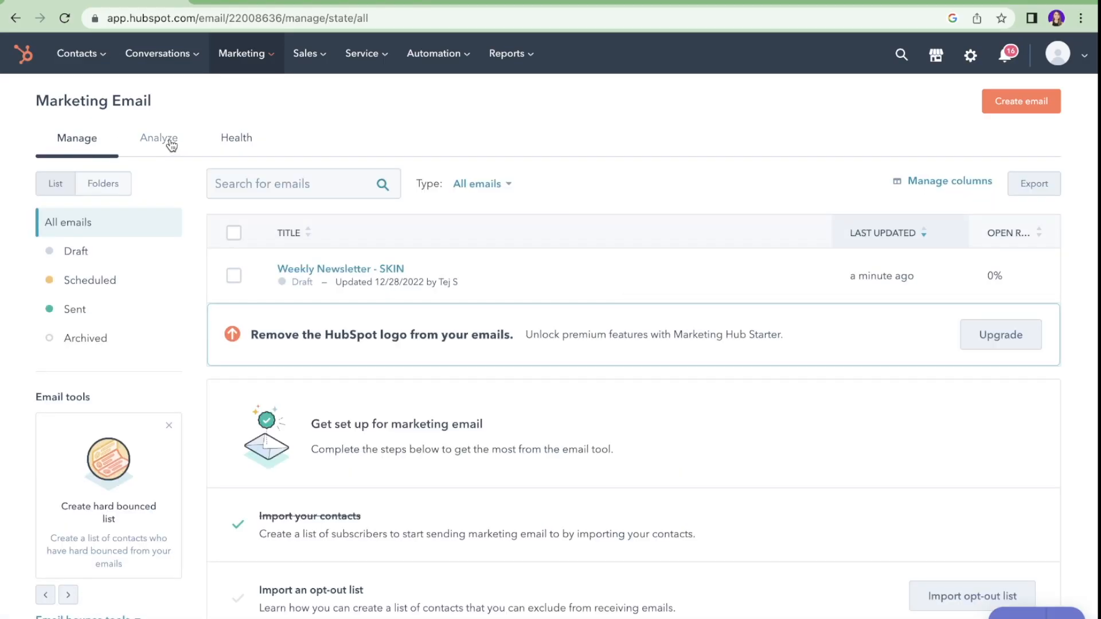
left_click(170, 143)
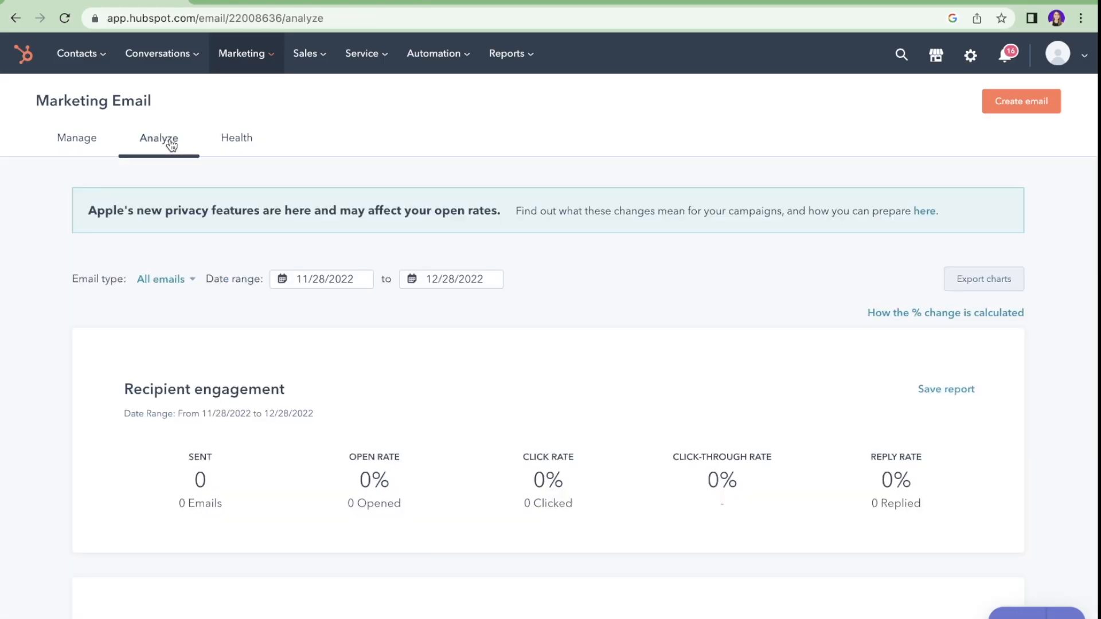
scroll(152, 343, "down", 3)
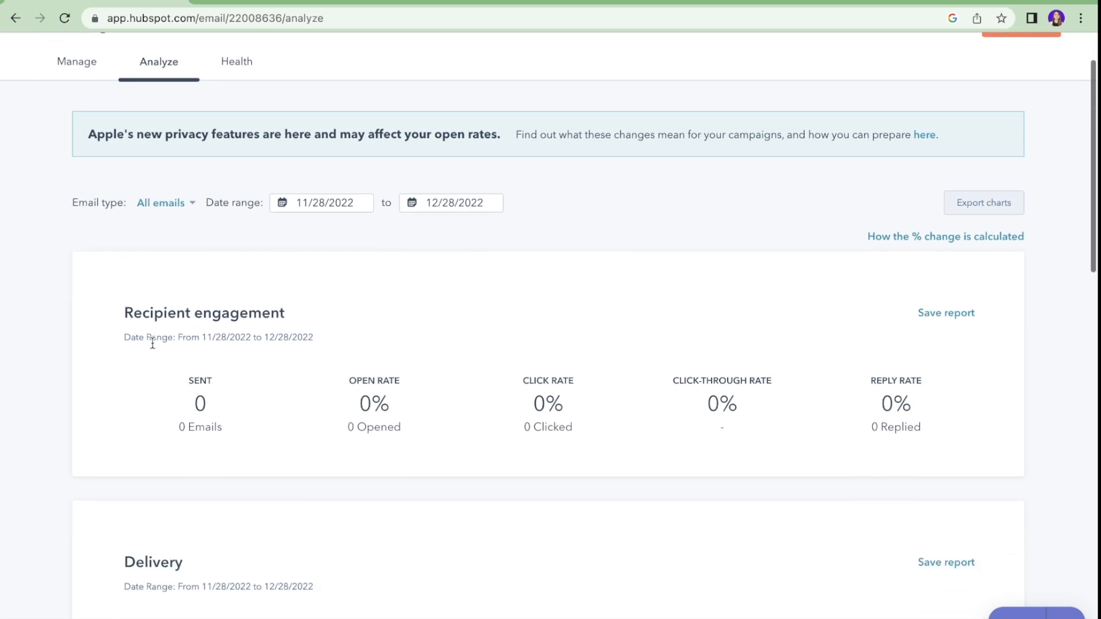
scroll(152, 343, "down", 1)
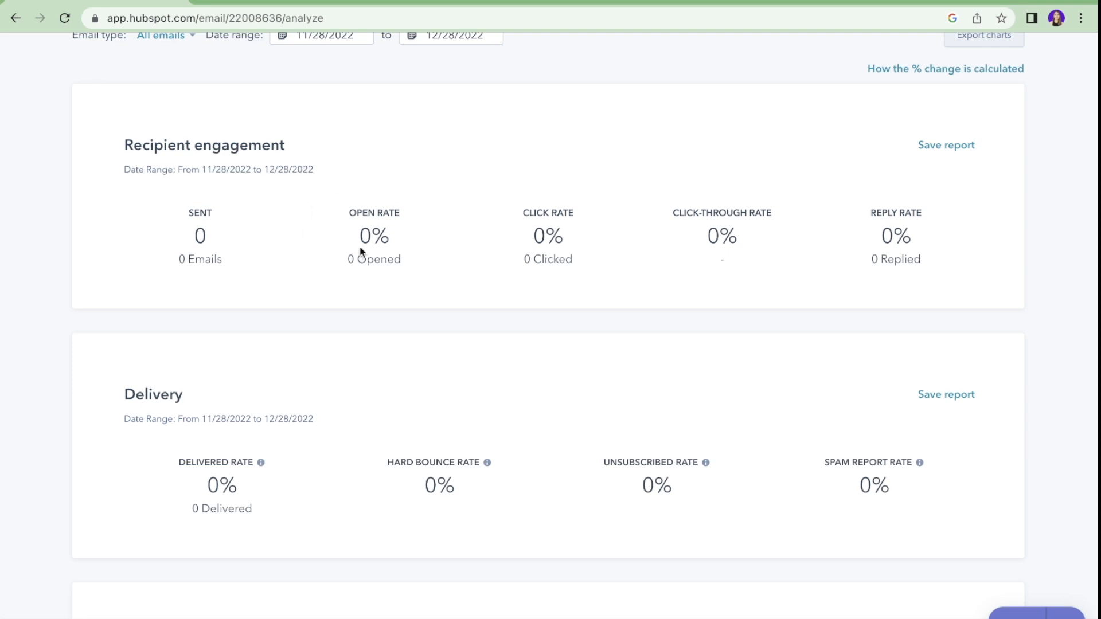
scroll(360, 251, "down", 4)
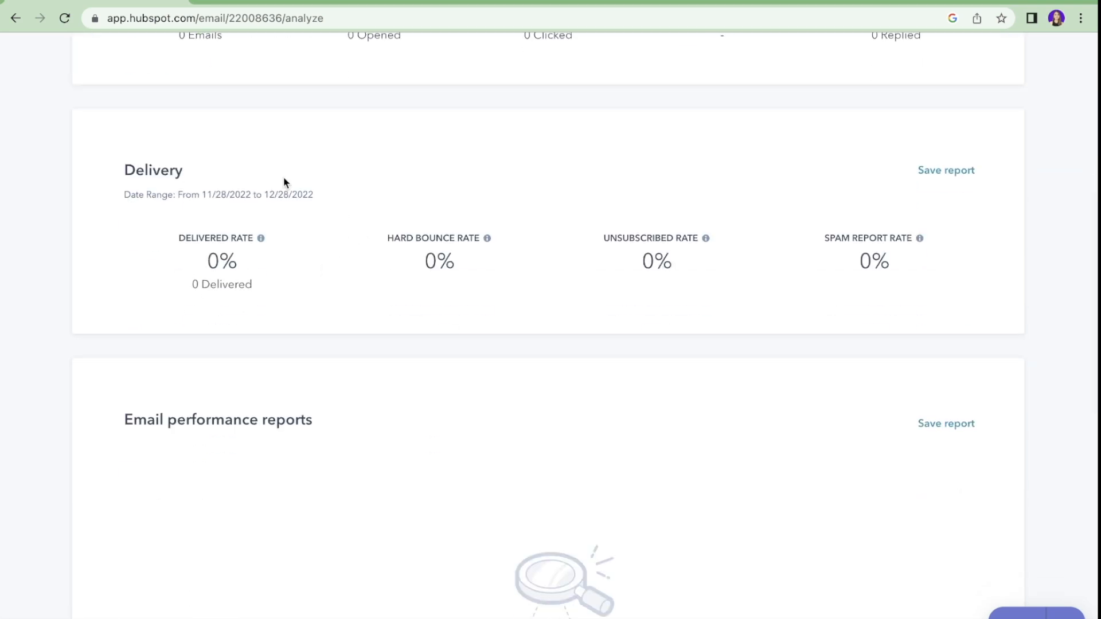
scroll(327, 324, "down", 5)
scroll(327, 323, "down", 3)
scroll(327, 328, "down", 17)
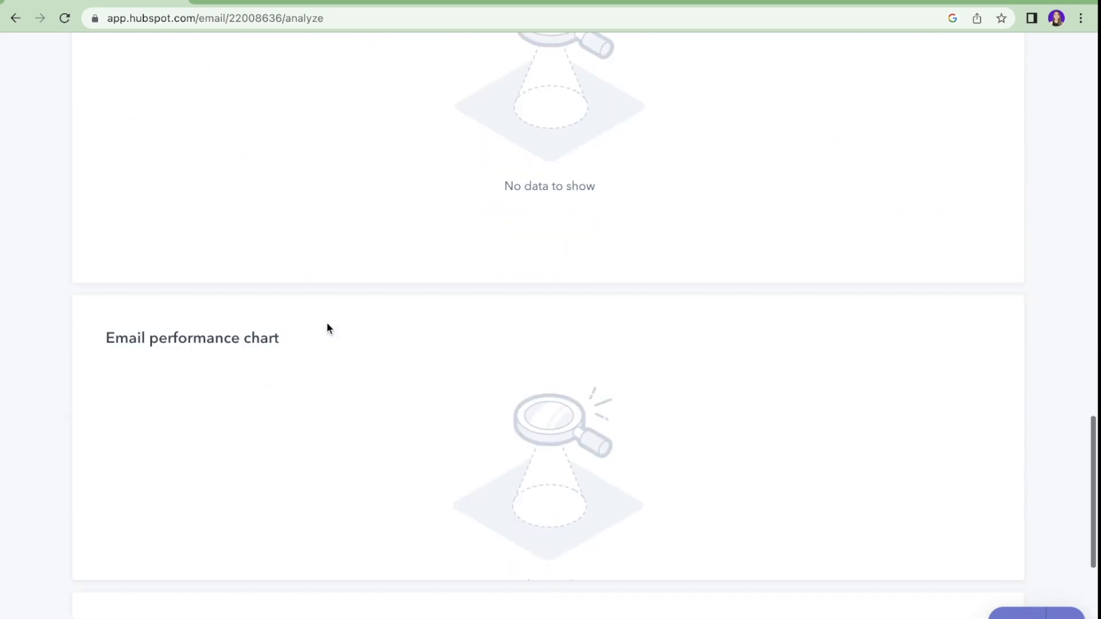
scroll(327, 328, "up", 20)
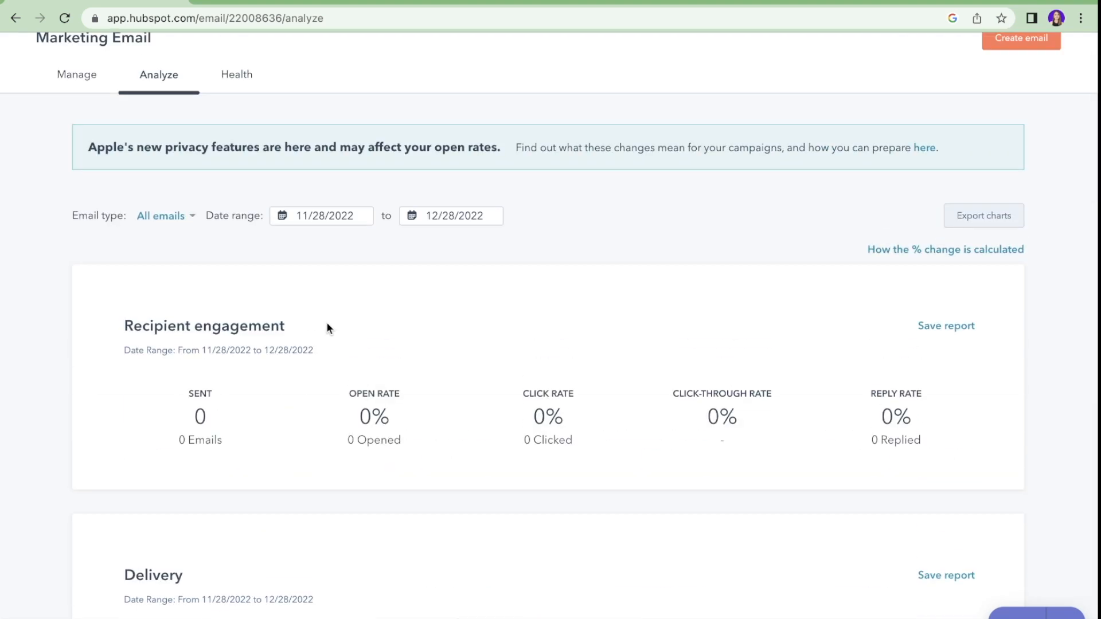
scroll(327, 328, "up", 2)
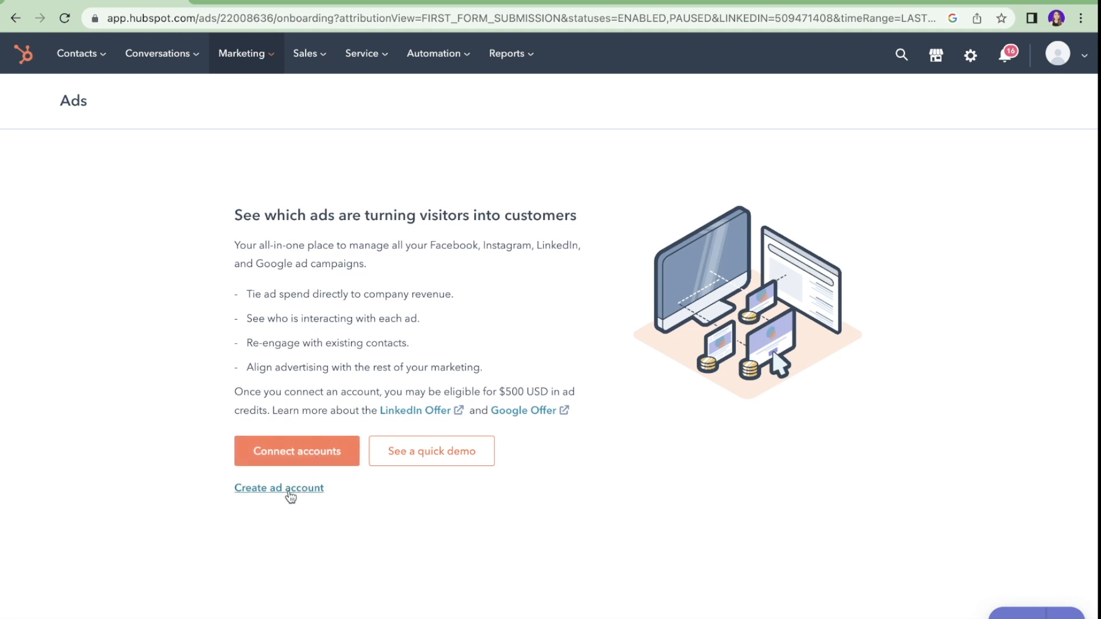
Step: Connect a LinkedIn ad account to HubSpot Ads
left_click(285, 450)
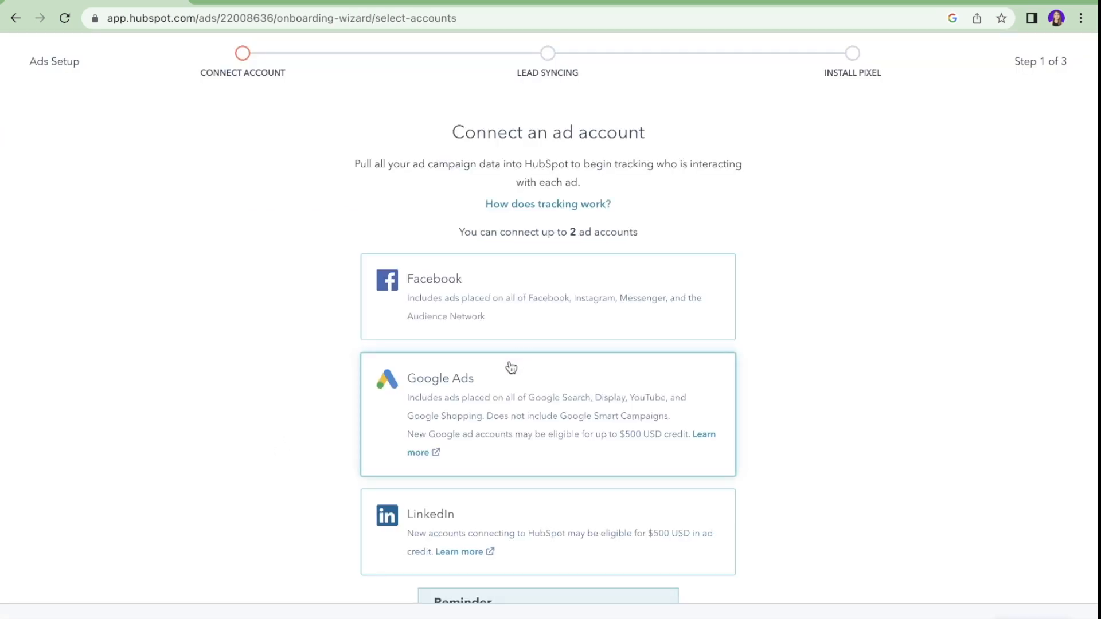
scroll(511, 367, "down", 1)
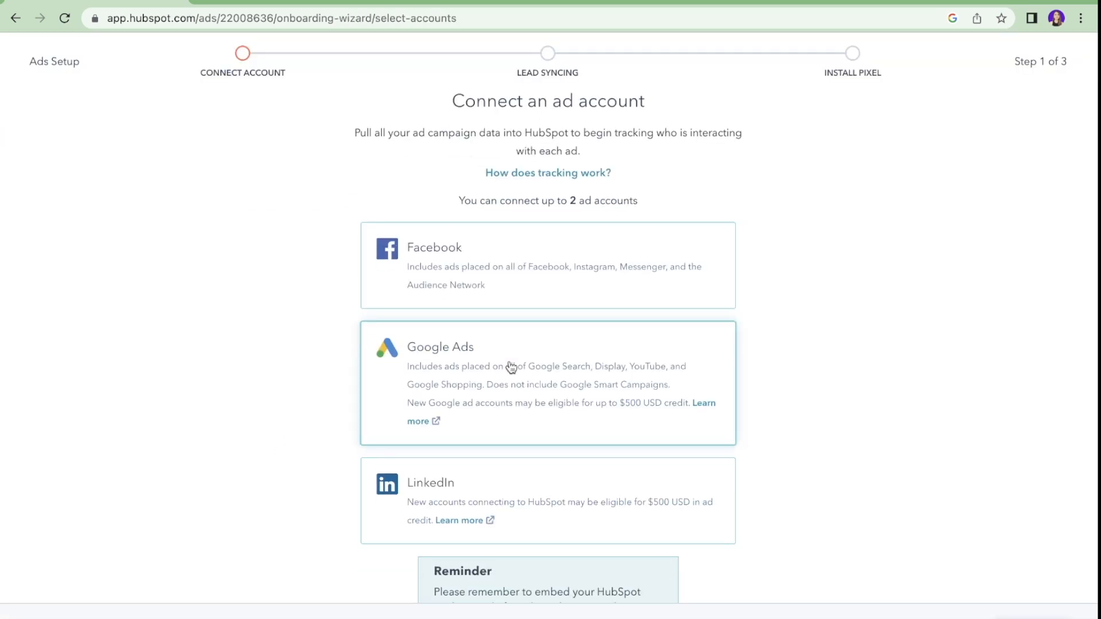
scroll(511, 368, "down", 2)
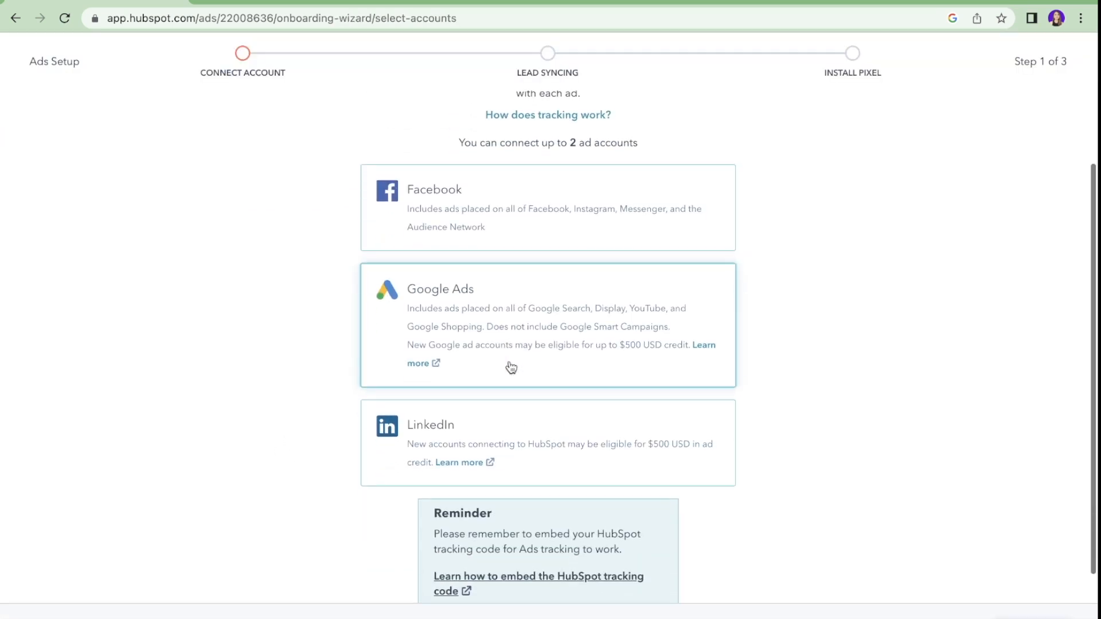
left_click(518, 442)
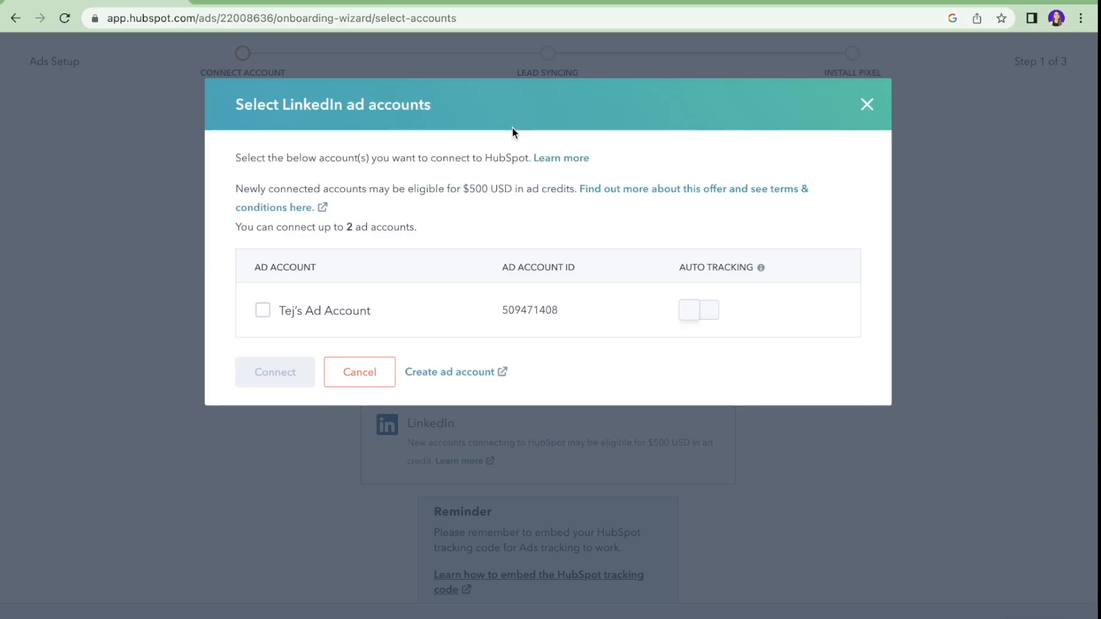
left_click(268, 313)
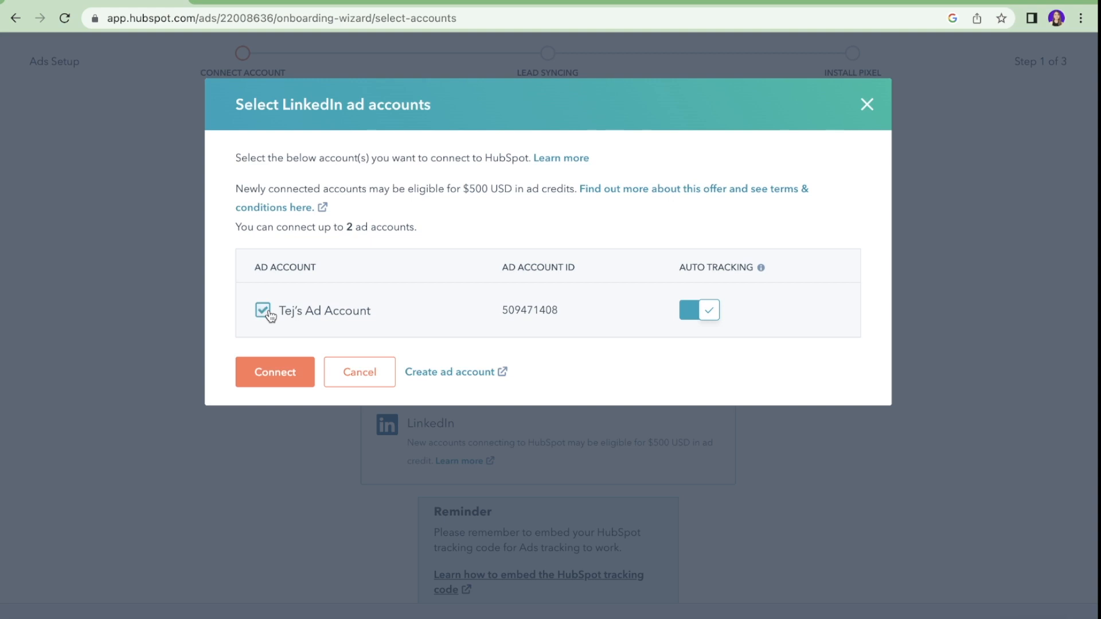
left_click(282, 372)
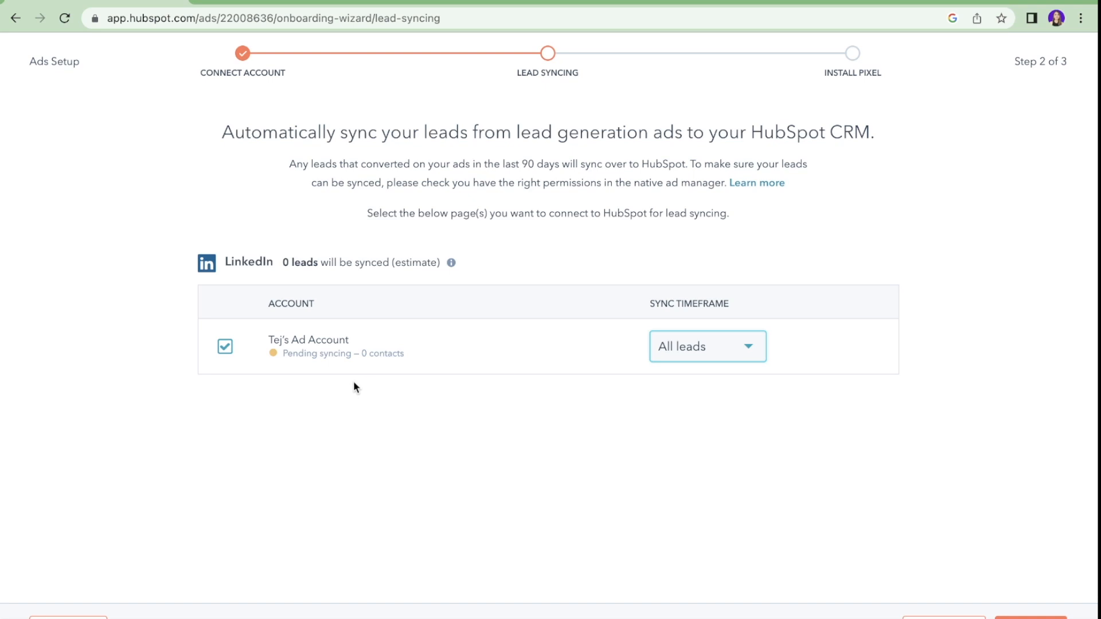
Step: Sync all LinkedIn leads and add the LinkedIn ad account's tracking pixel
left_click(675, 358)
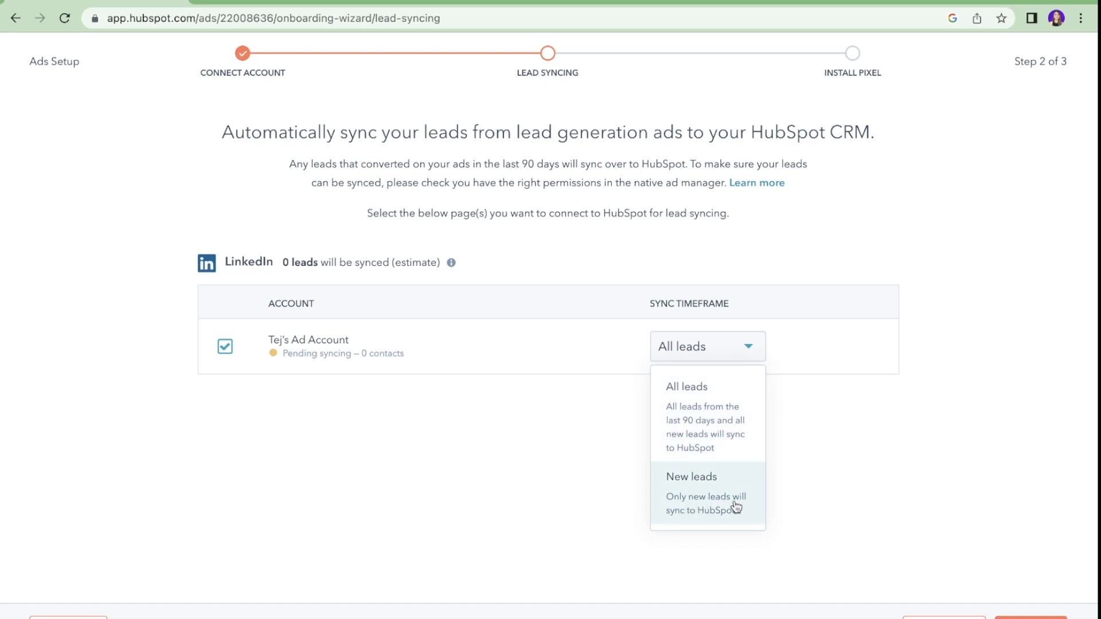
left_click(683, 420)
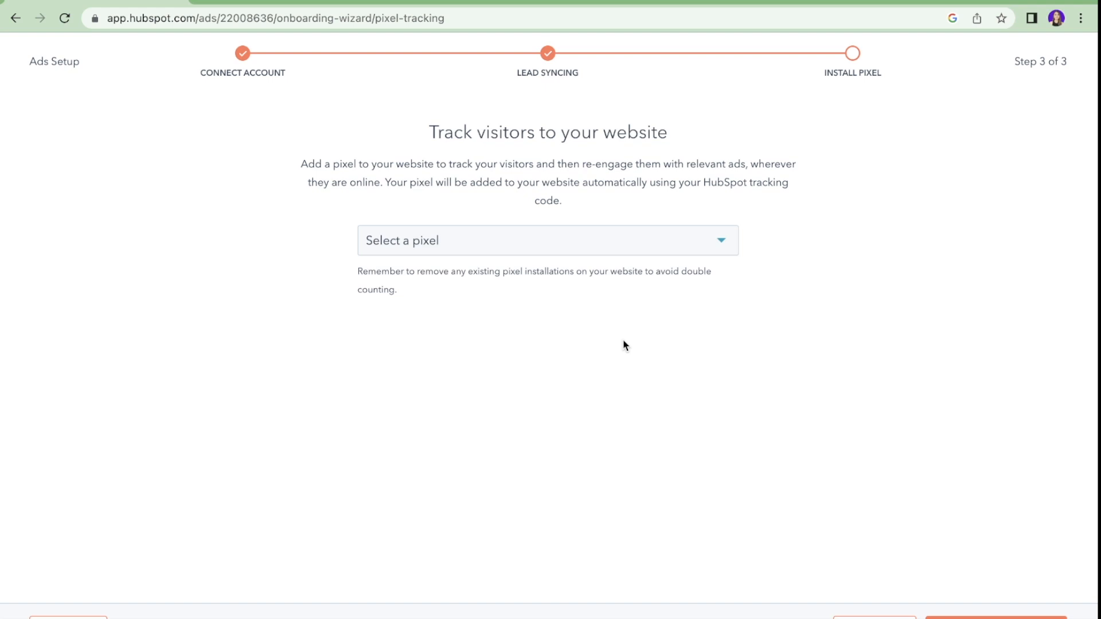
left_click(701, 245)
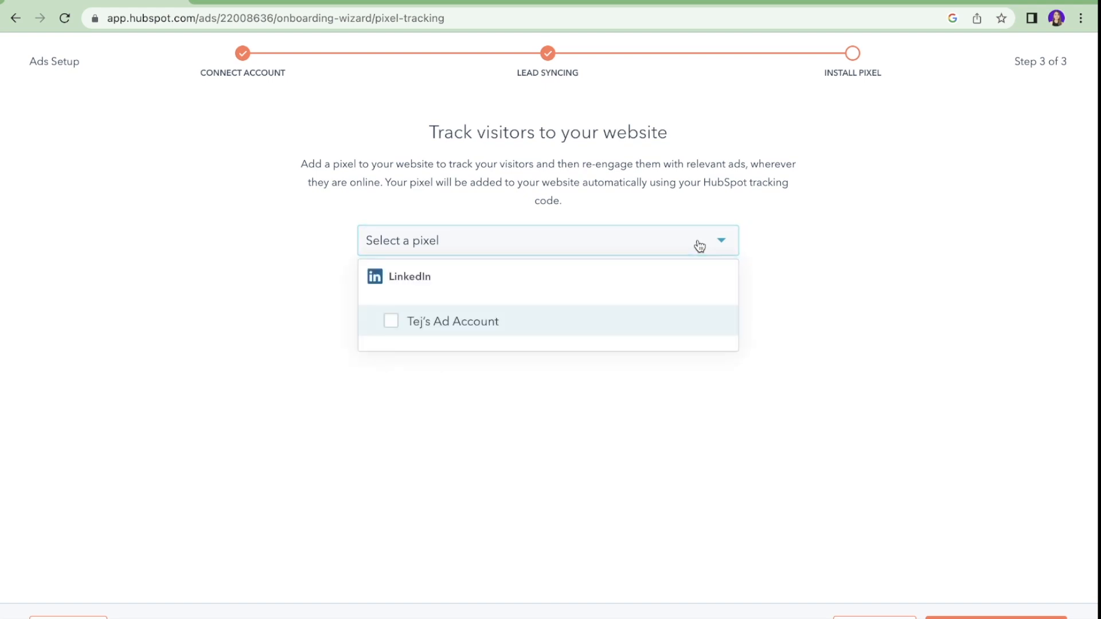
left_click(392, 324)
left_click(608, 203)
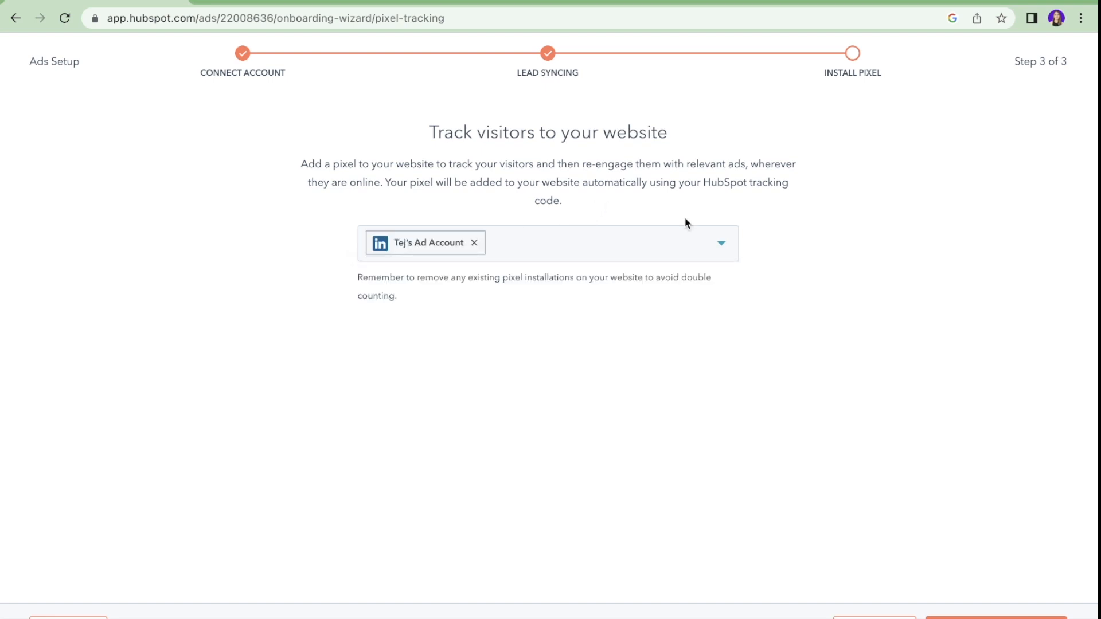
left_click(1057, 617)
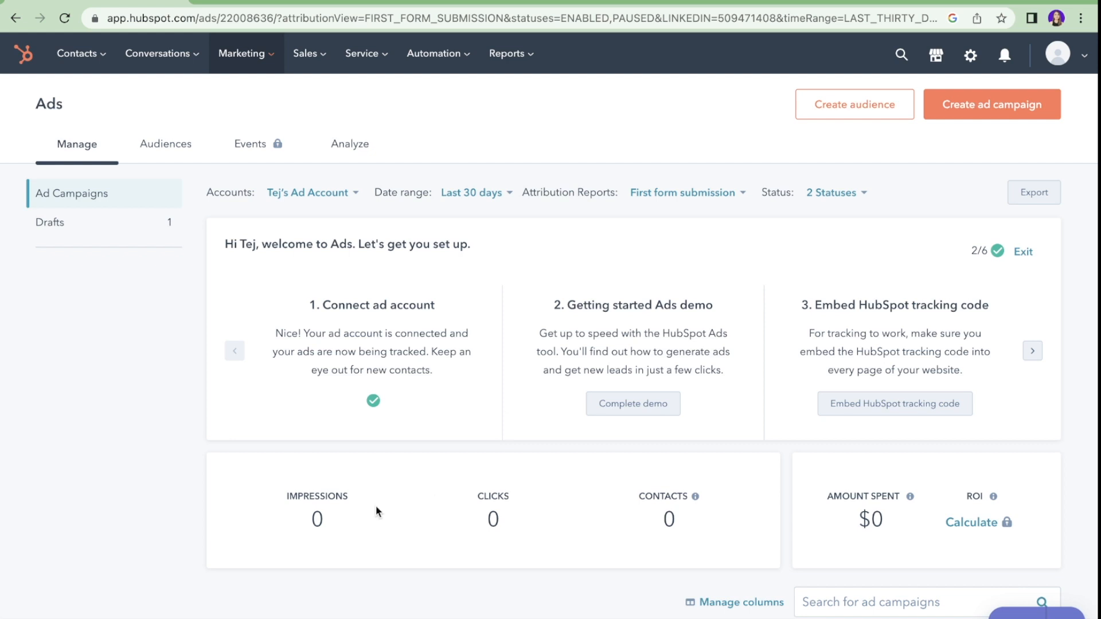
Step: Start a LinkedIn lead generation ad using the WOO Video page and Test 2 campaign group
left_click(1008, 111)
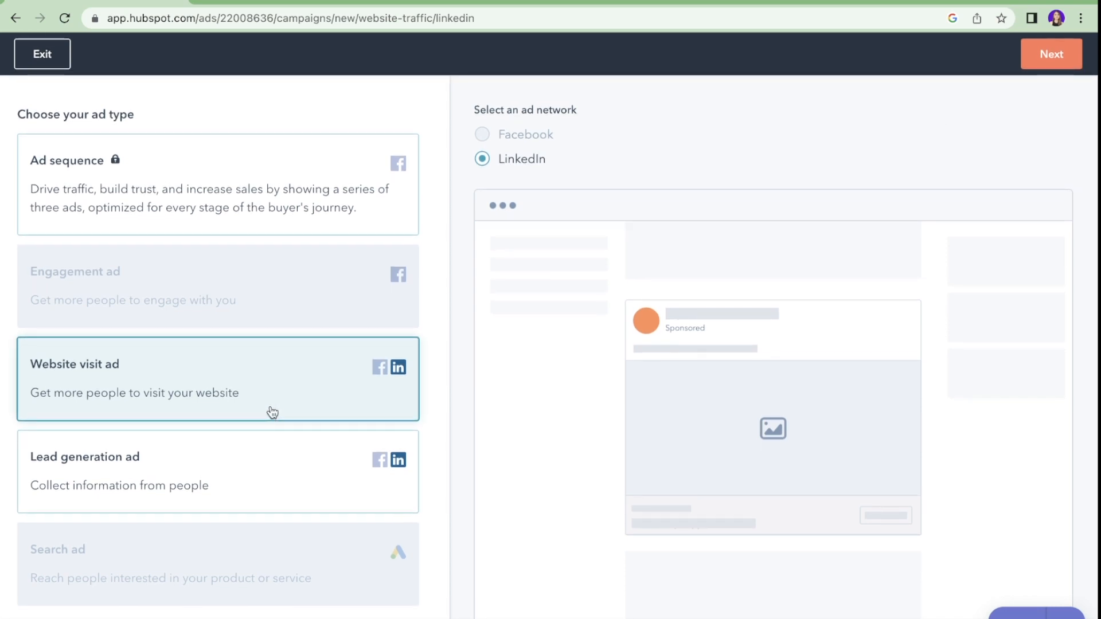
left_click(252, 463)
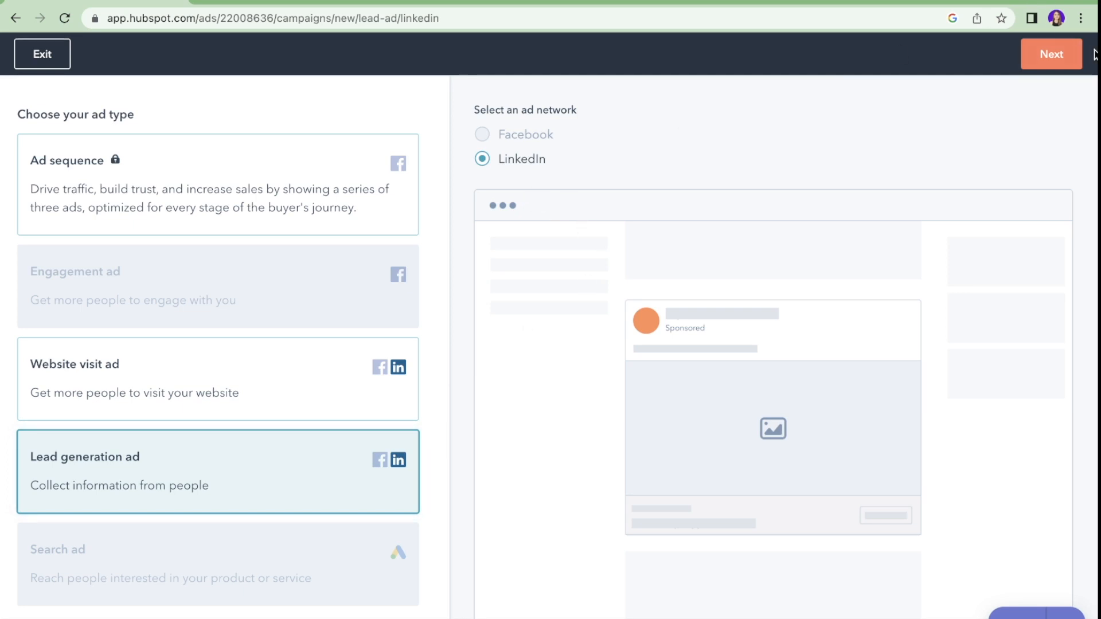
left_click(1062, 50)
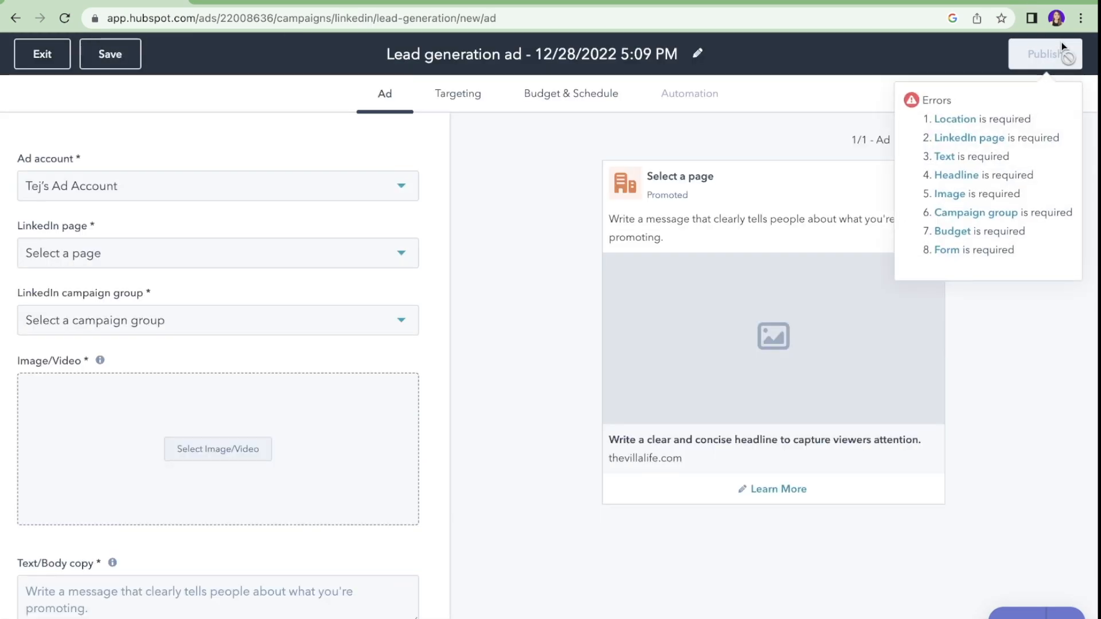
left_click(222, 190)
left_click(228, 234)
left_click(232, 266)
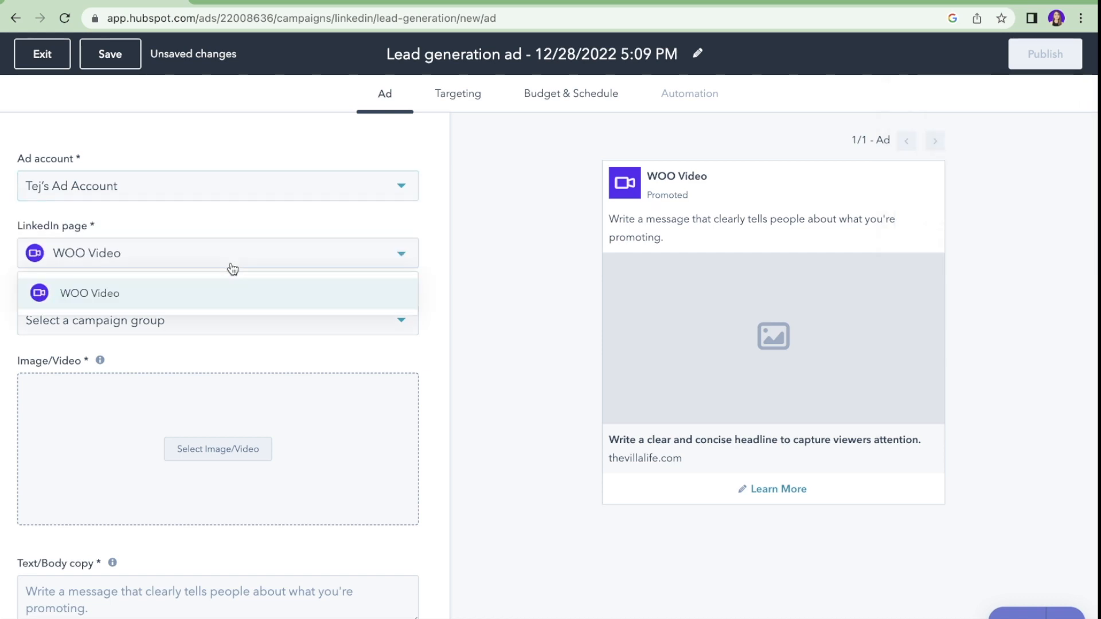
left_click(208, 297)
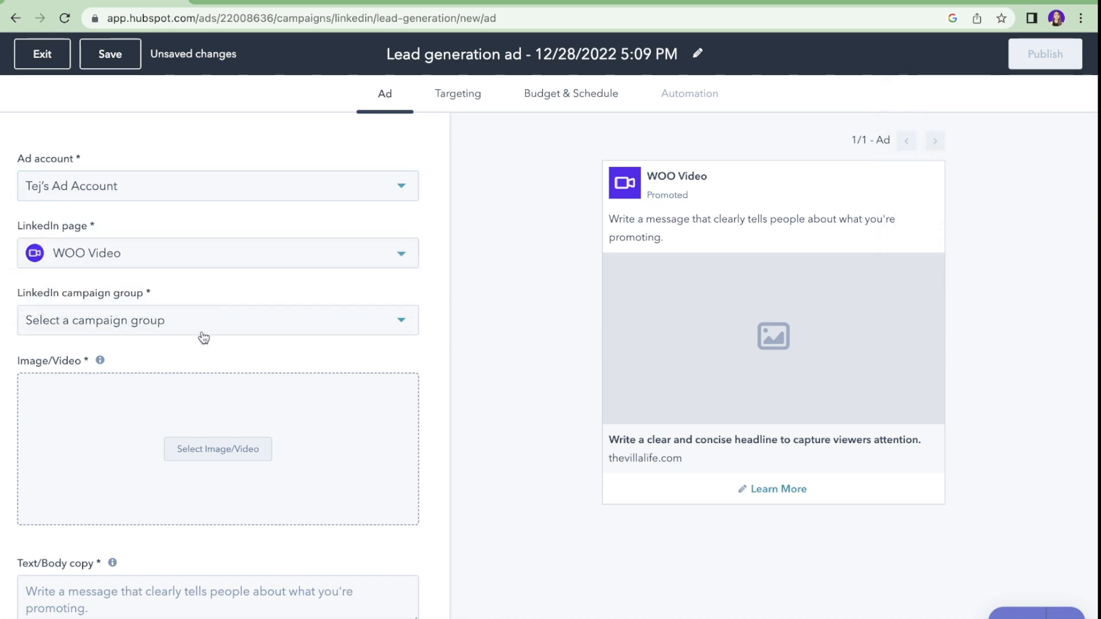
left_click(202, 335)
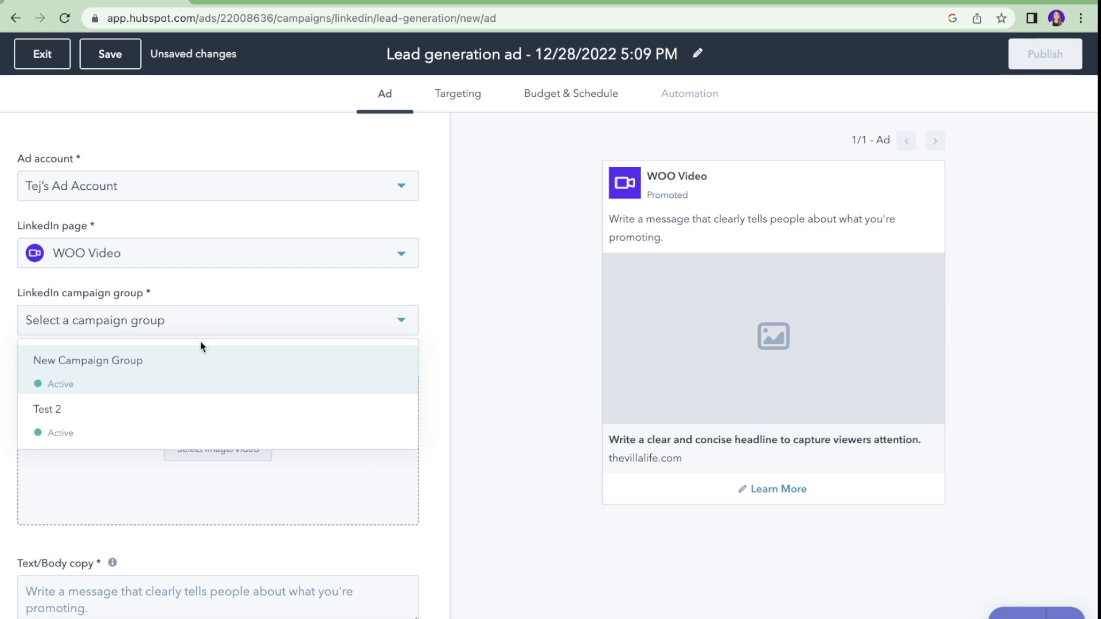
left_click(146, 429)
Step: Use the first recent Canva design as the image, add copy and headline 'New Arrivals X SKIN', CTA Learn More
scroll(204, 340, "down", 3)
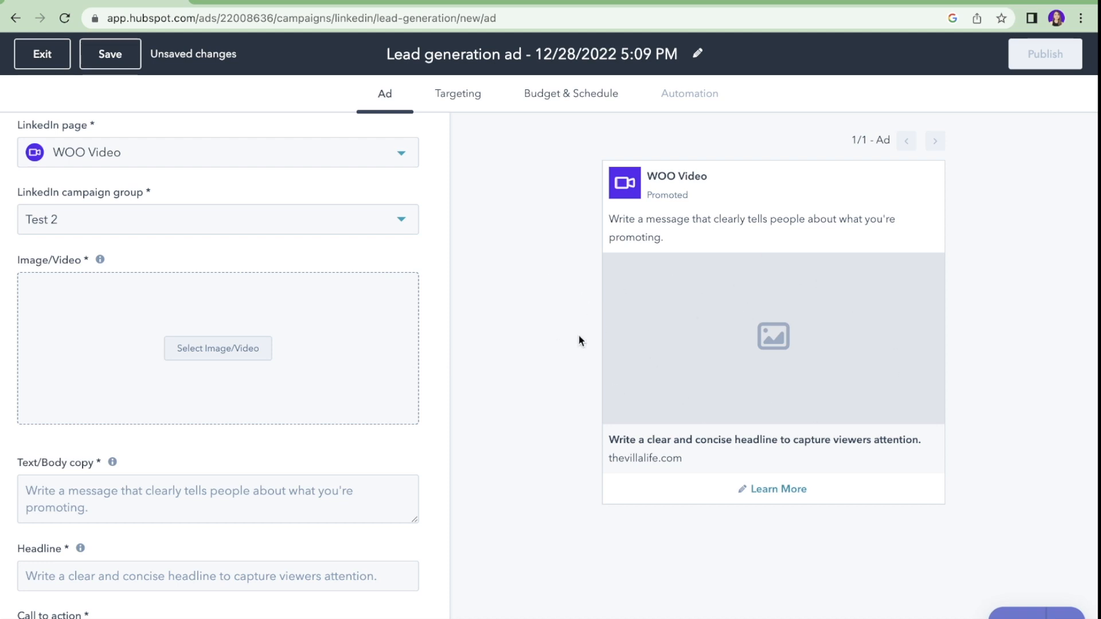
left_click(197, 346)
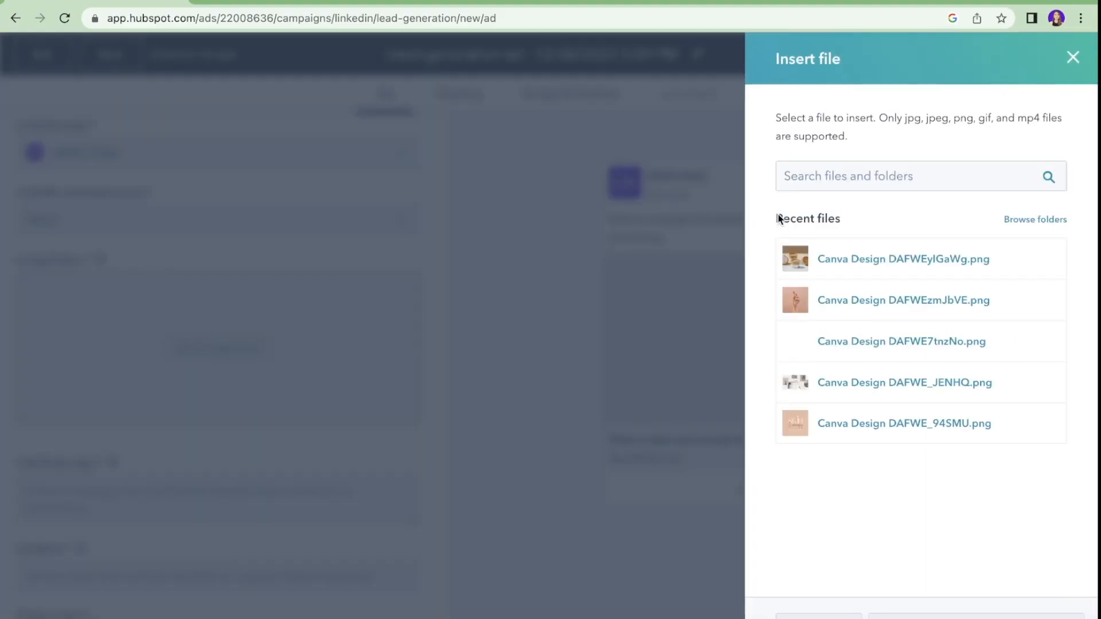
left_click(890, 270)
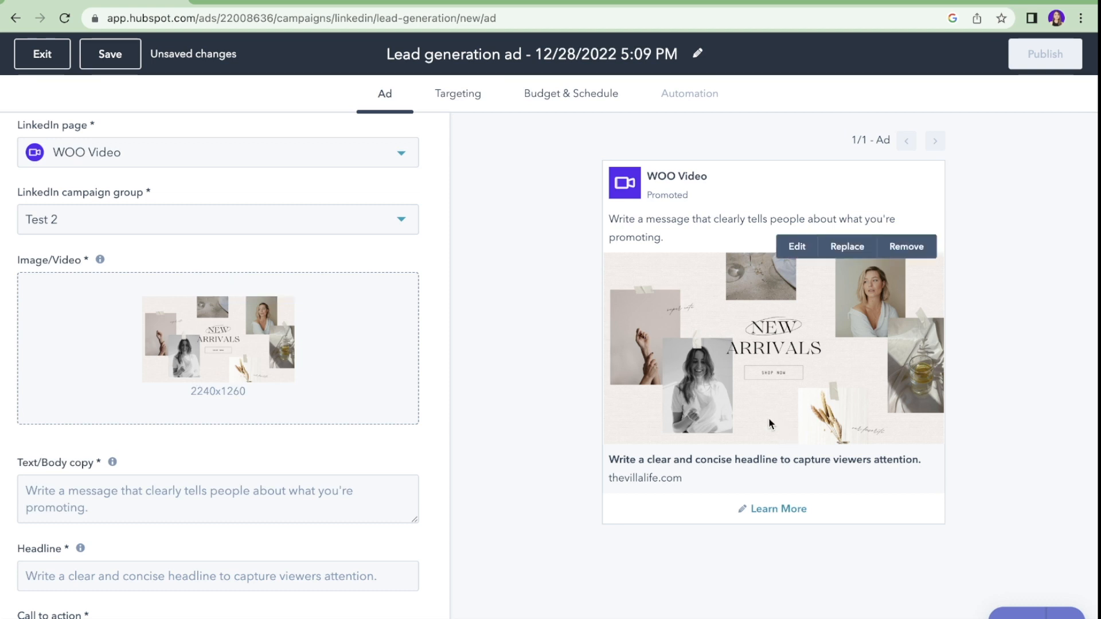
scroll(167, 526, "down", 2)
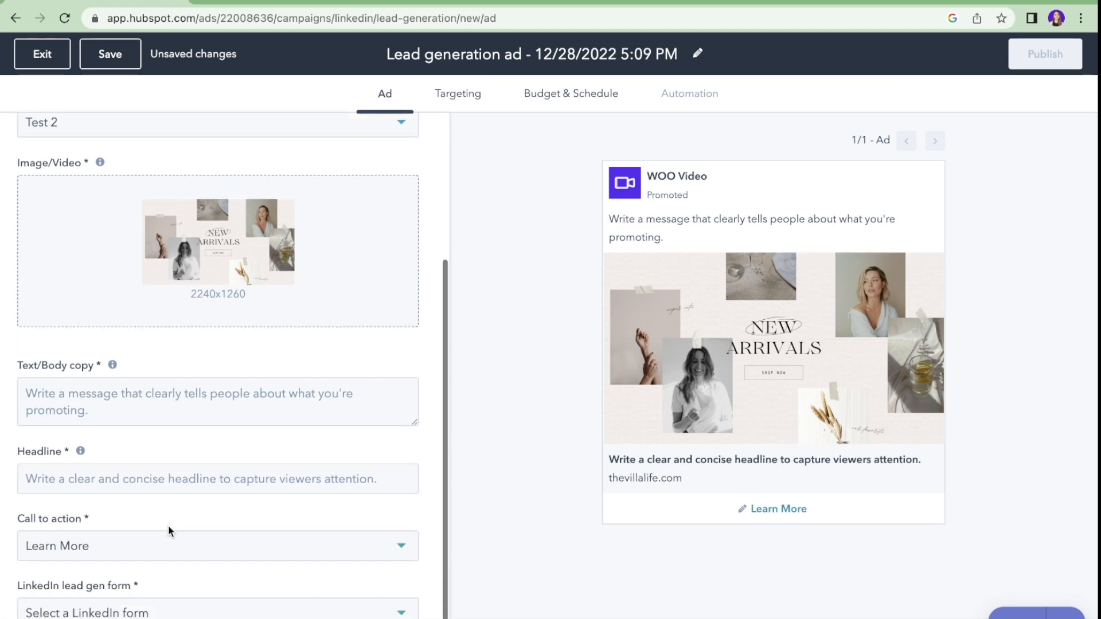
left_click(106, 415)
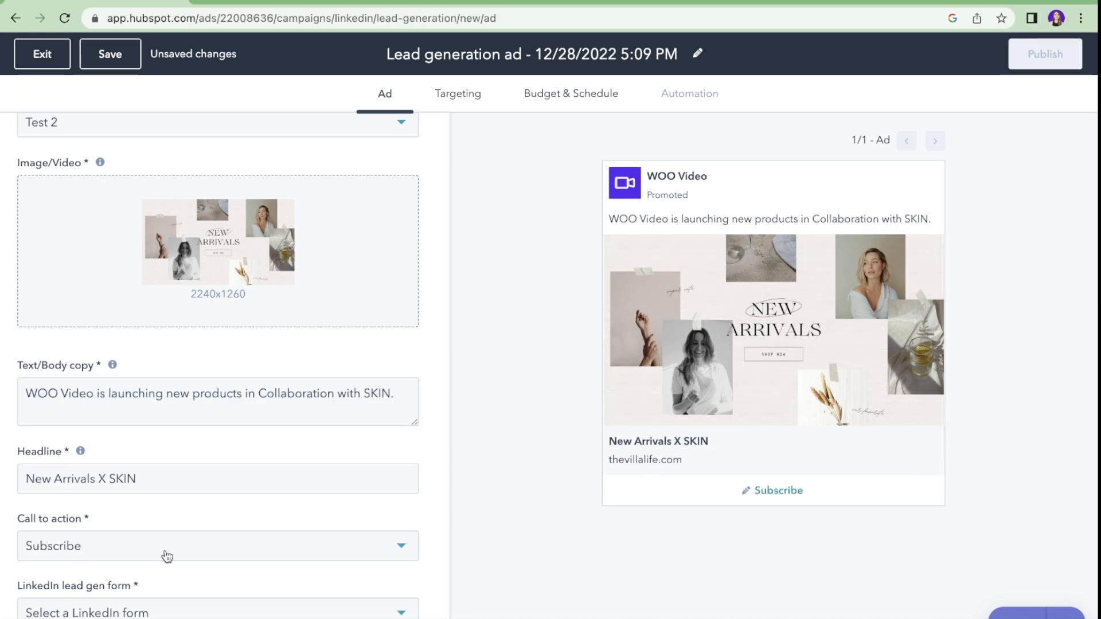
left_click(164, 554)
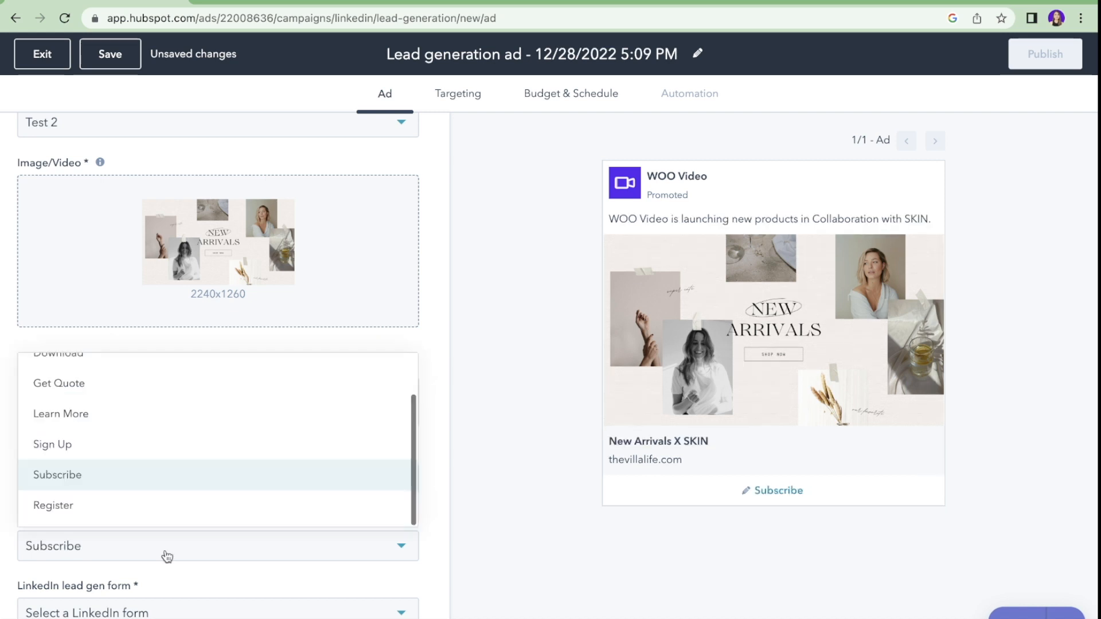
scroll(93, 455, "up", 1)
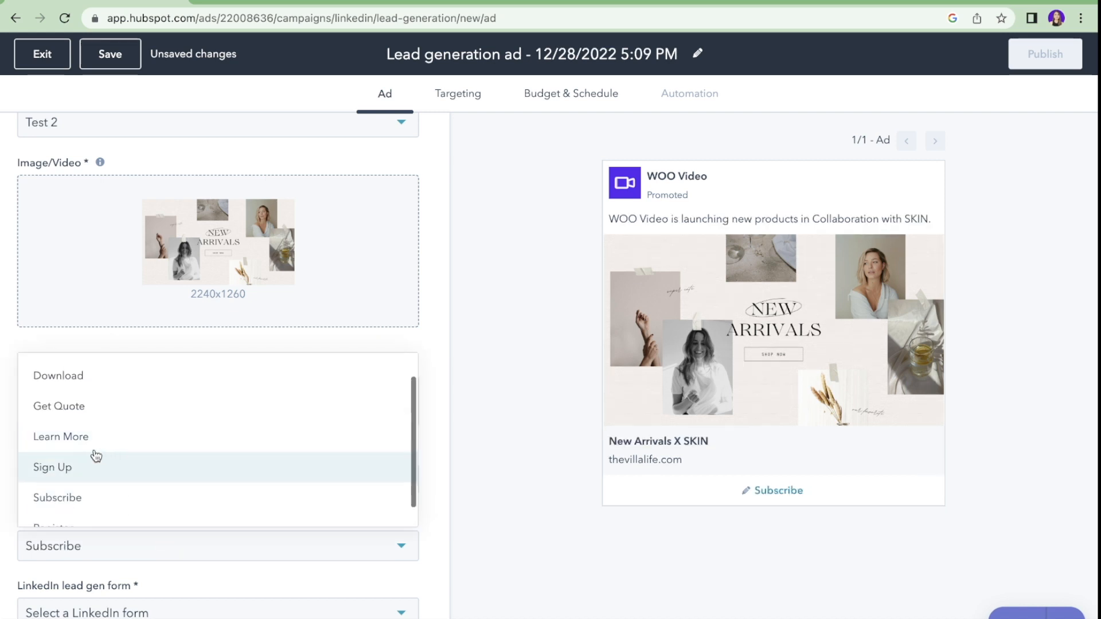
left_click(79, 449)
Step: Begin creating a new LinkedIn lead gen form for the ad
left_click_drag(123, 609, 119, 586)
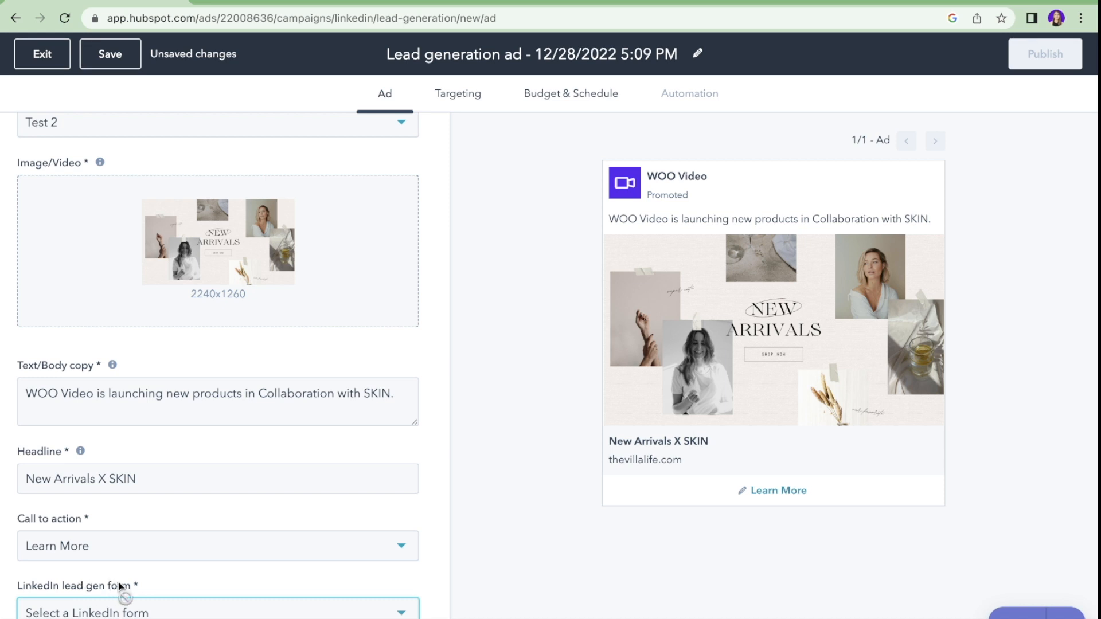
left_click(141, 613)
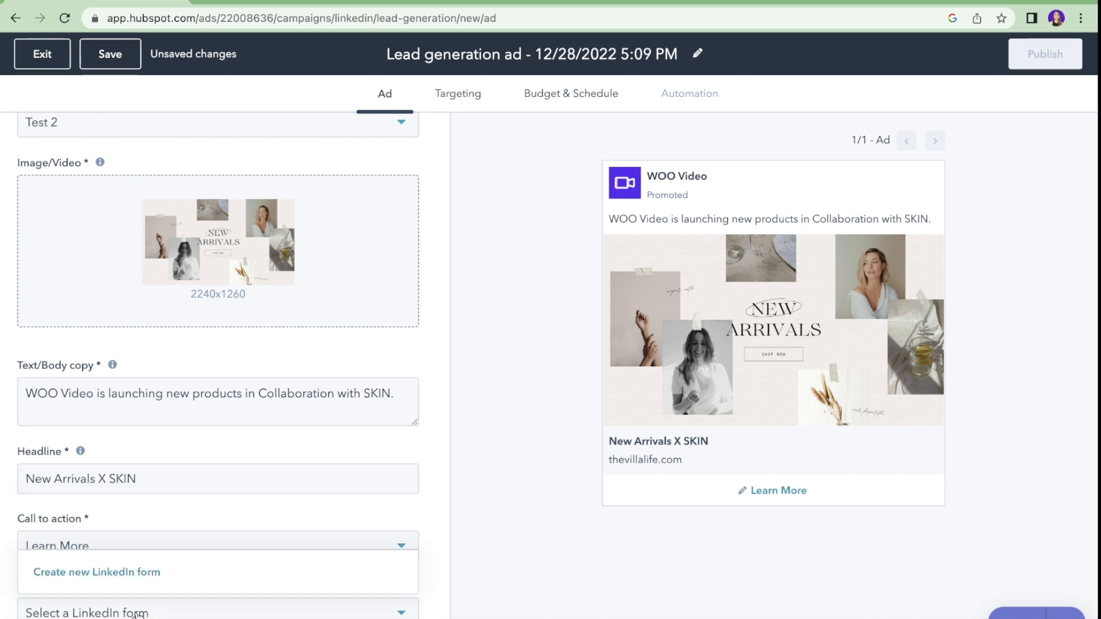
left_click(133, 572)
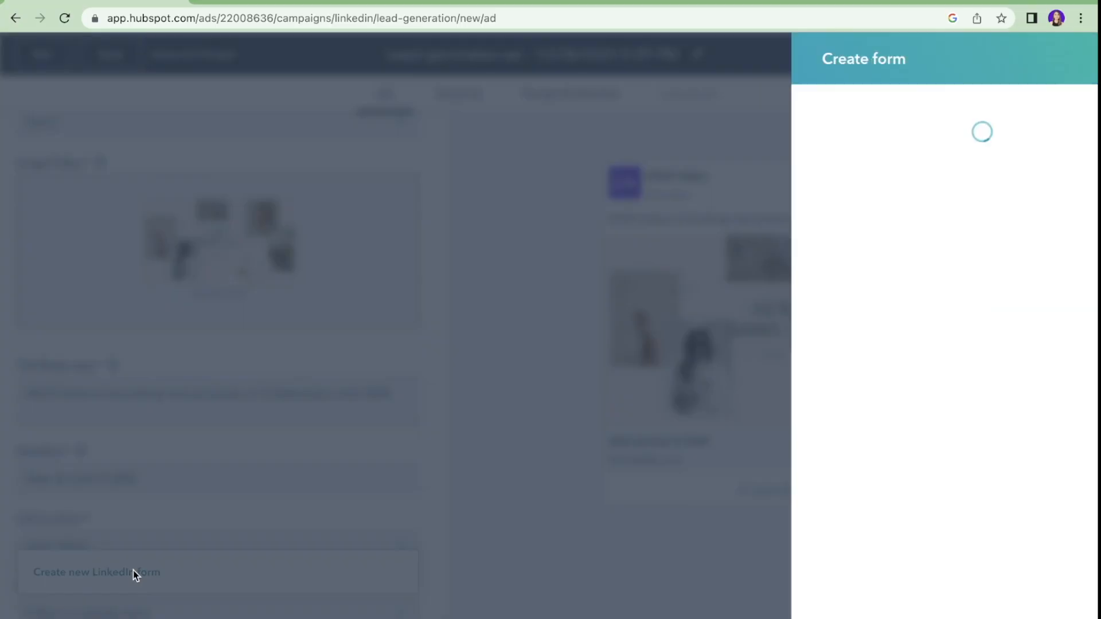
Step: Enter 'New Arrivals of Skin Products' as the lead form's offer details
left_click(993, 391)
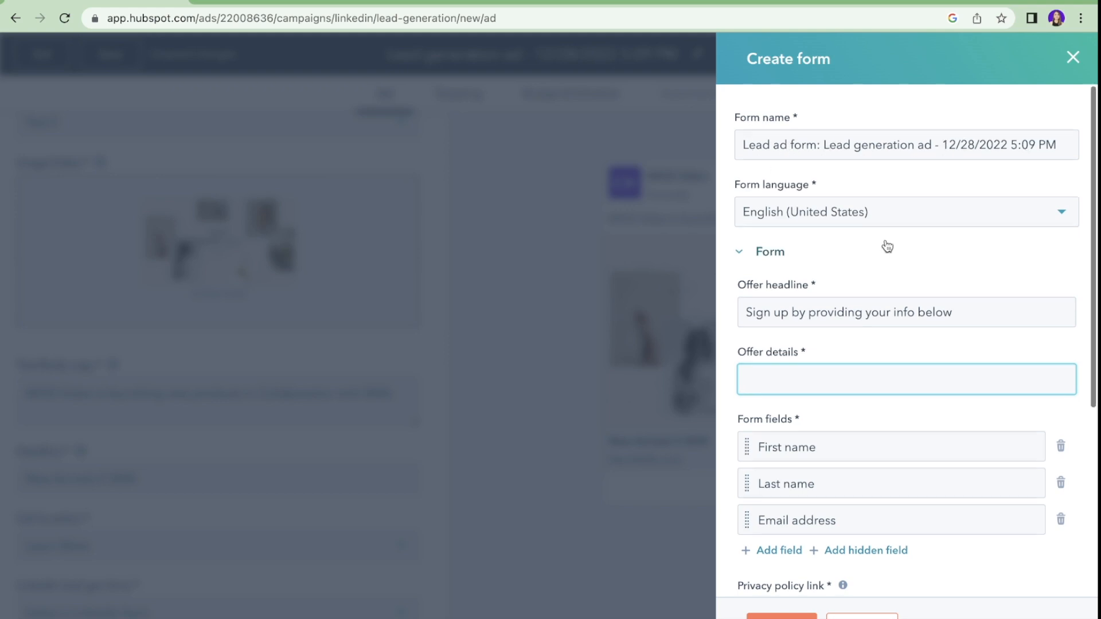
scroll(888, 246, "down", 1)
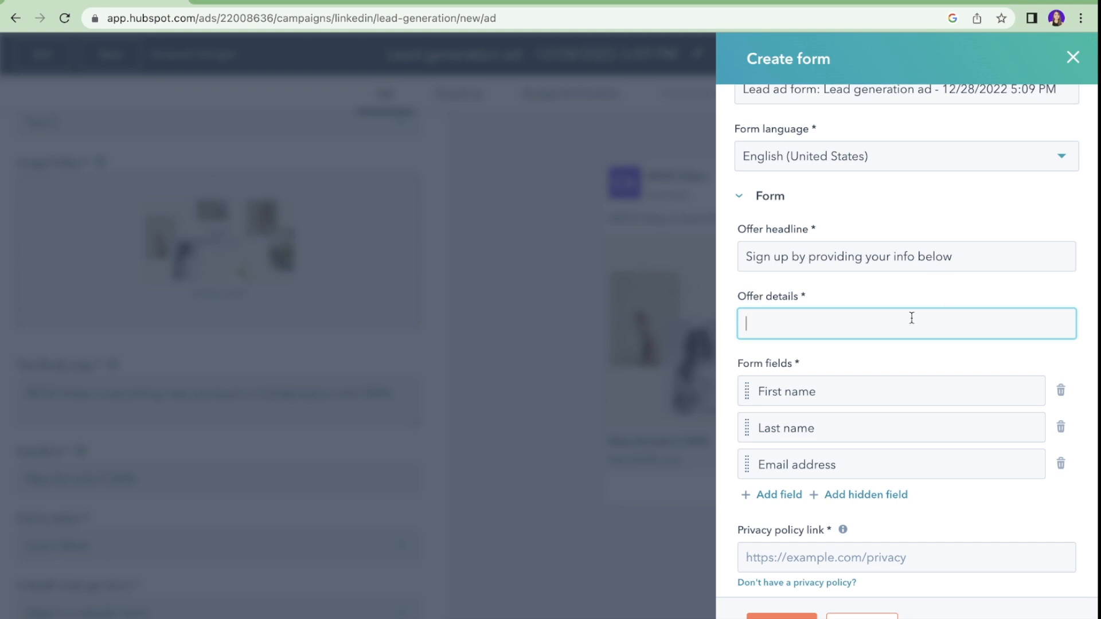
type("New Arrivals of Skin")
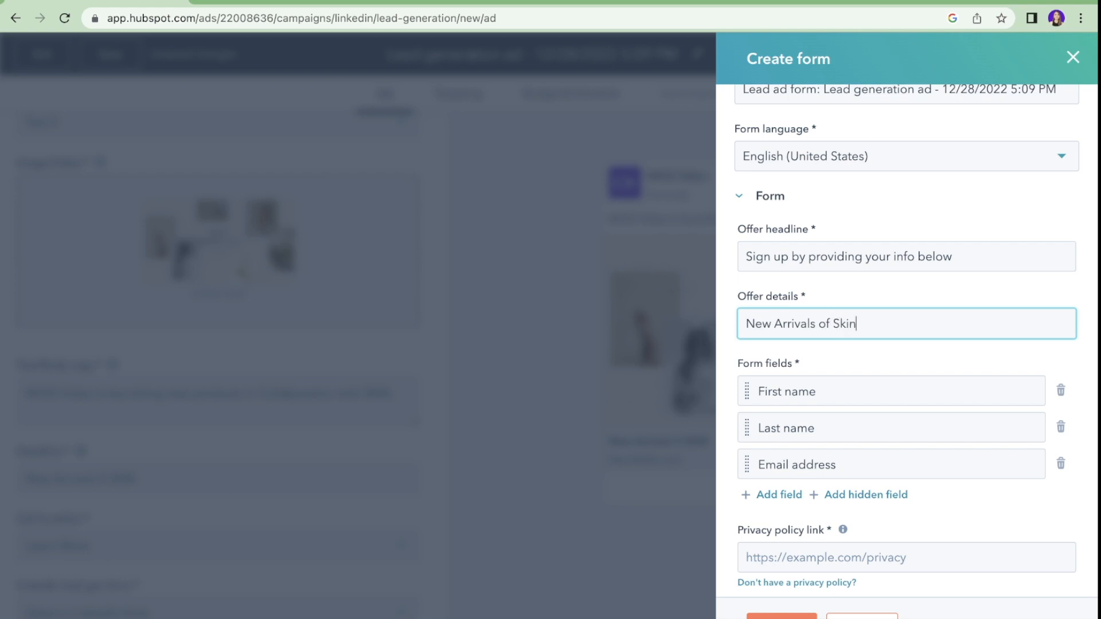
type(" Products")
scroll(944, 381, "down", 3)
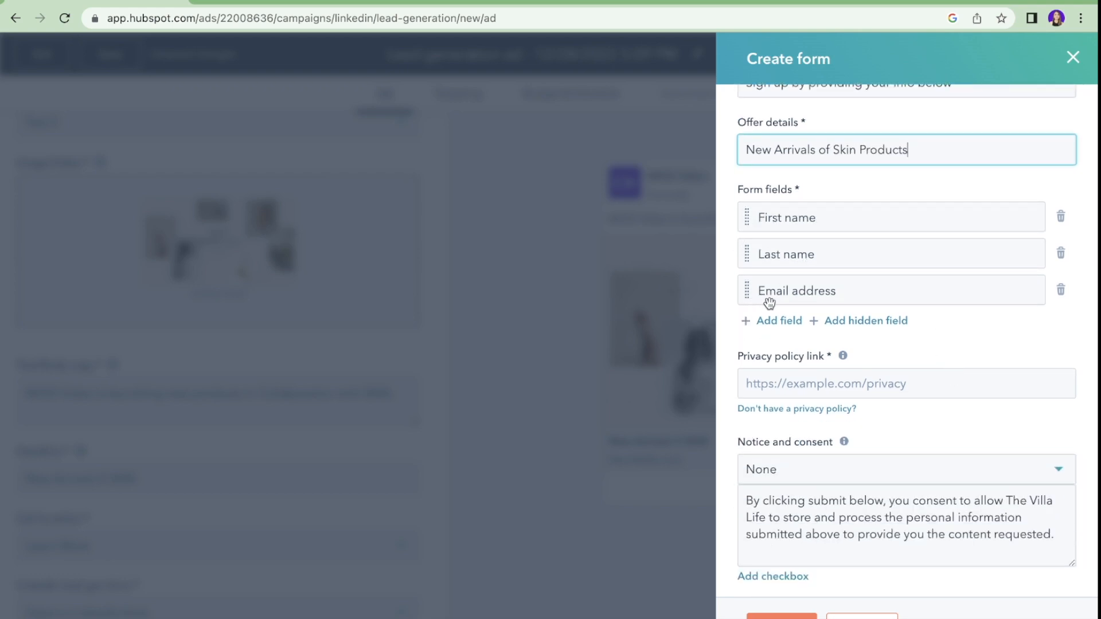
scroll(832, 416, "down", 1)
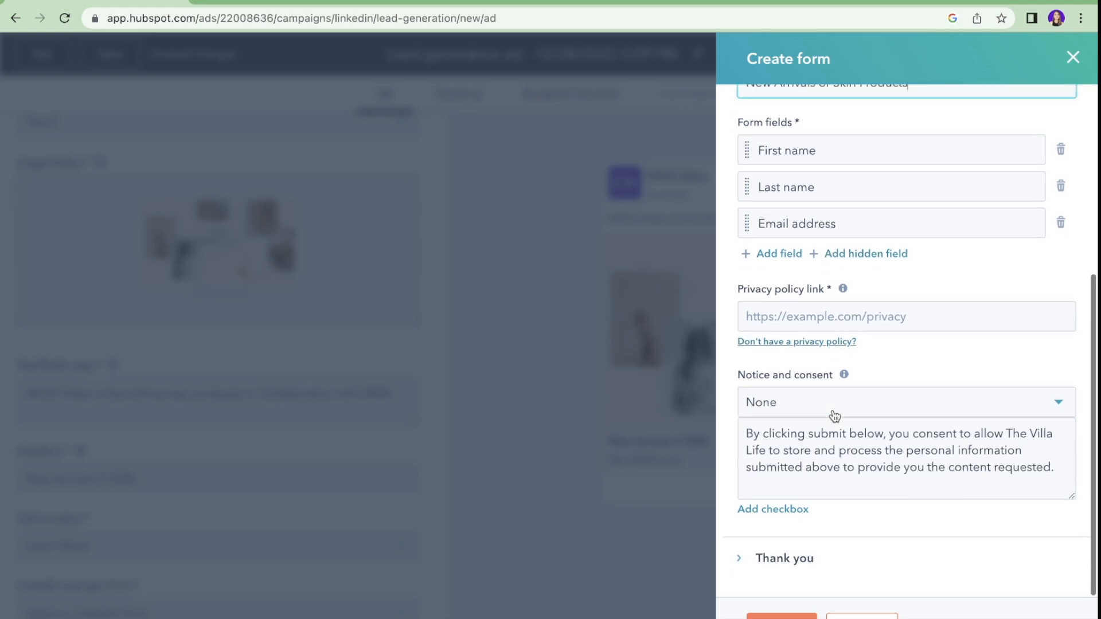
Step: Fill the link field with 'www' and create the lead form
left_click(861, 319)
type("www.google.com")
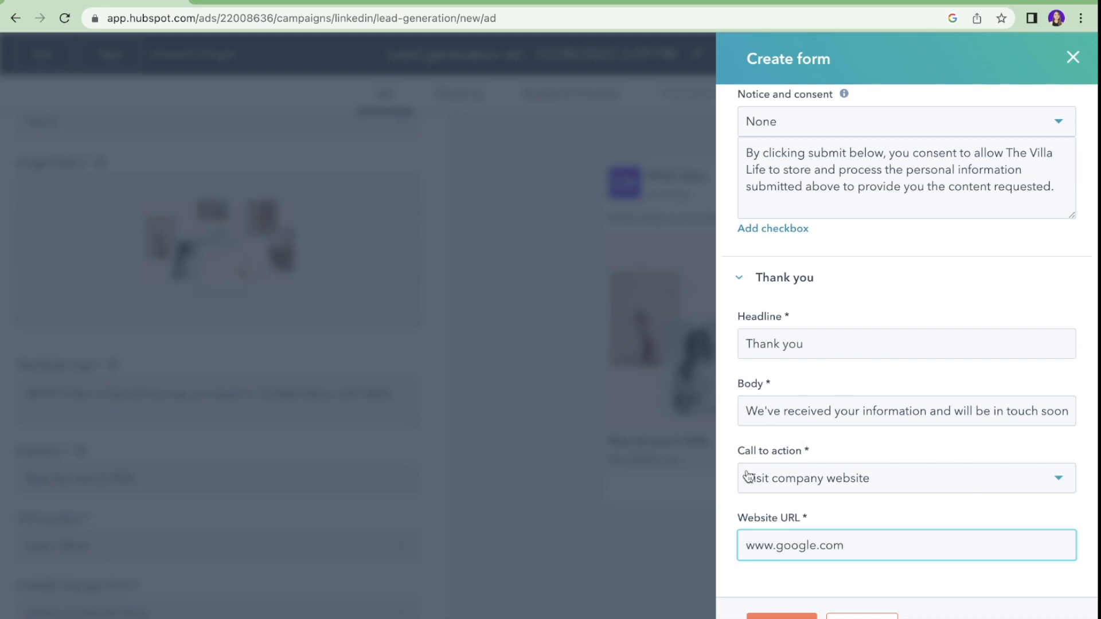
scroll(859, 330, "up", 10)
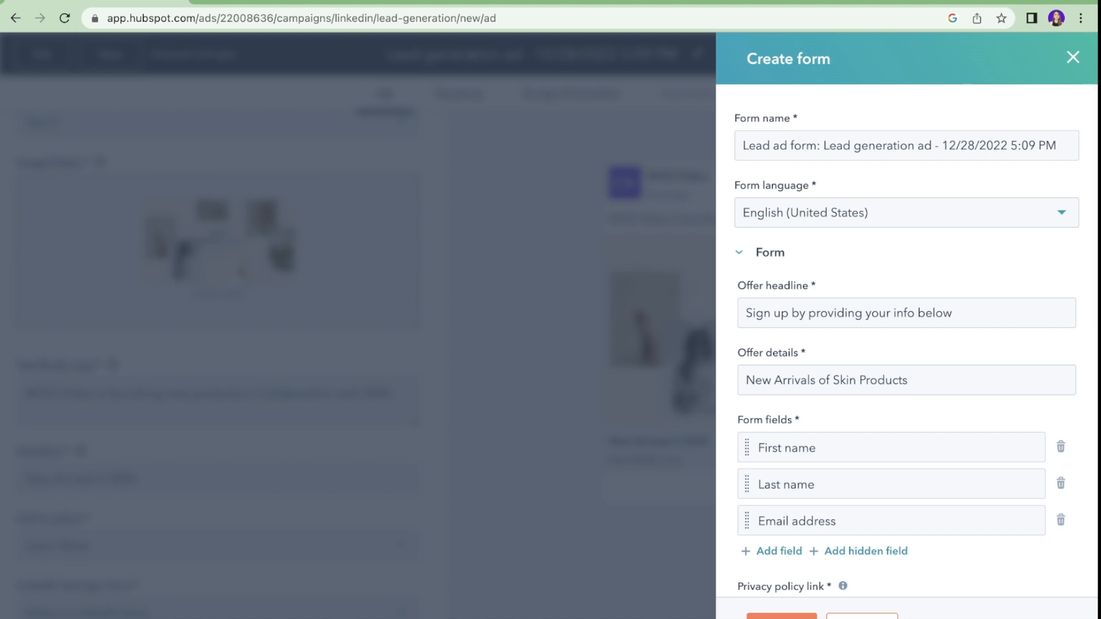
left_click(781, 617)
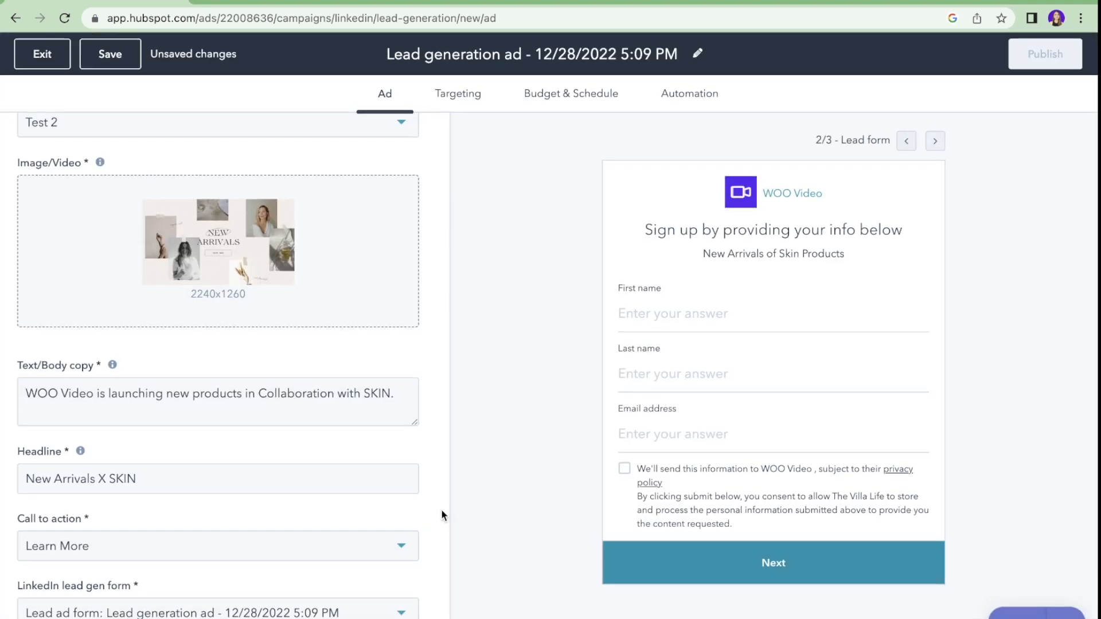
scroll(442, 515, "up", 4)
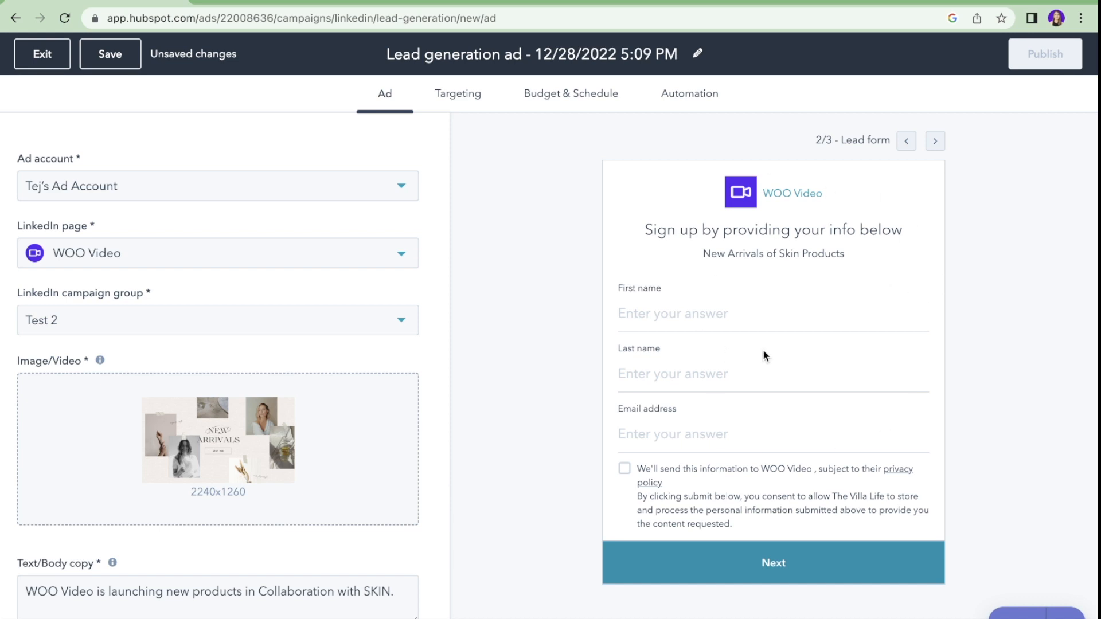
Step: Step through the Ad, Lead form and Thank you previews
left_click(906, 140)
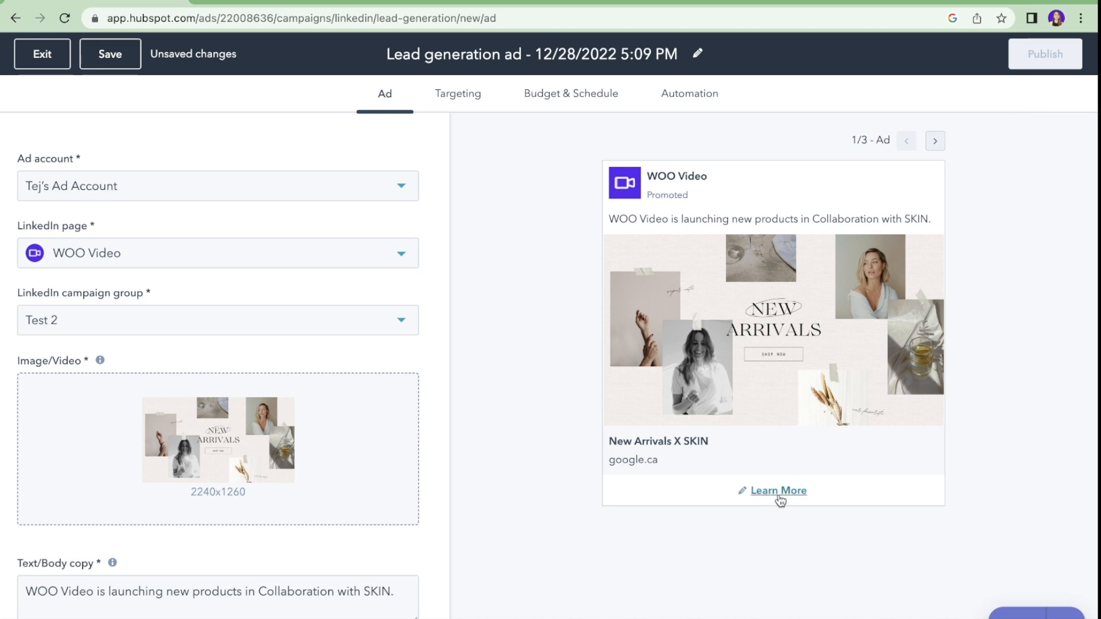
left_click(935, 142)
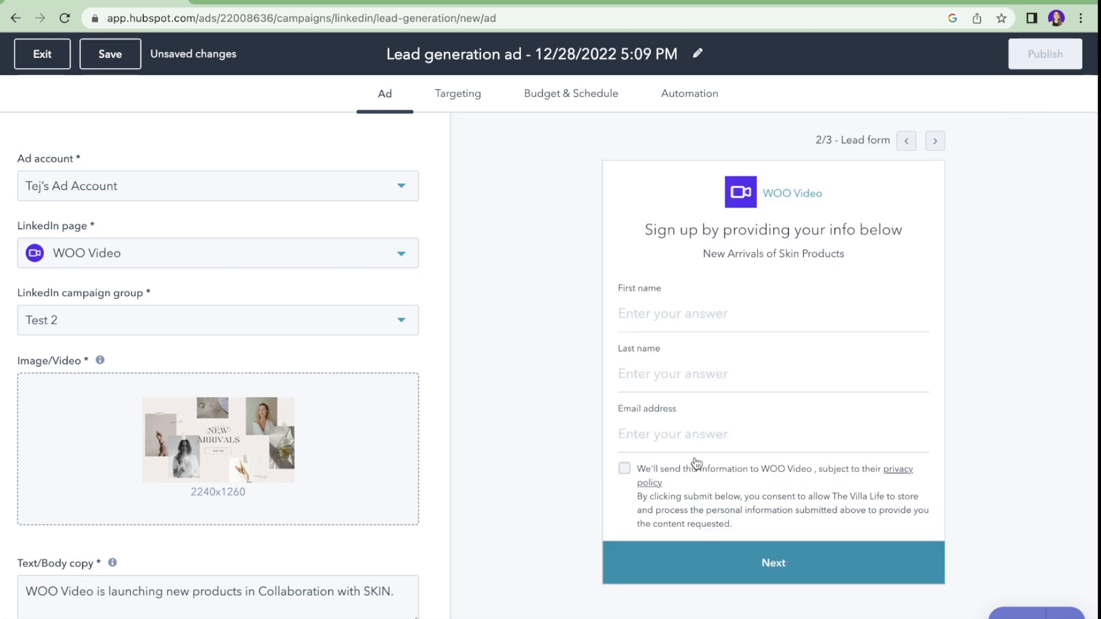
left_click(935, 141)
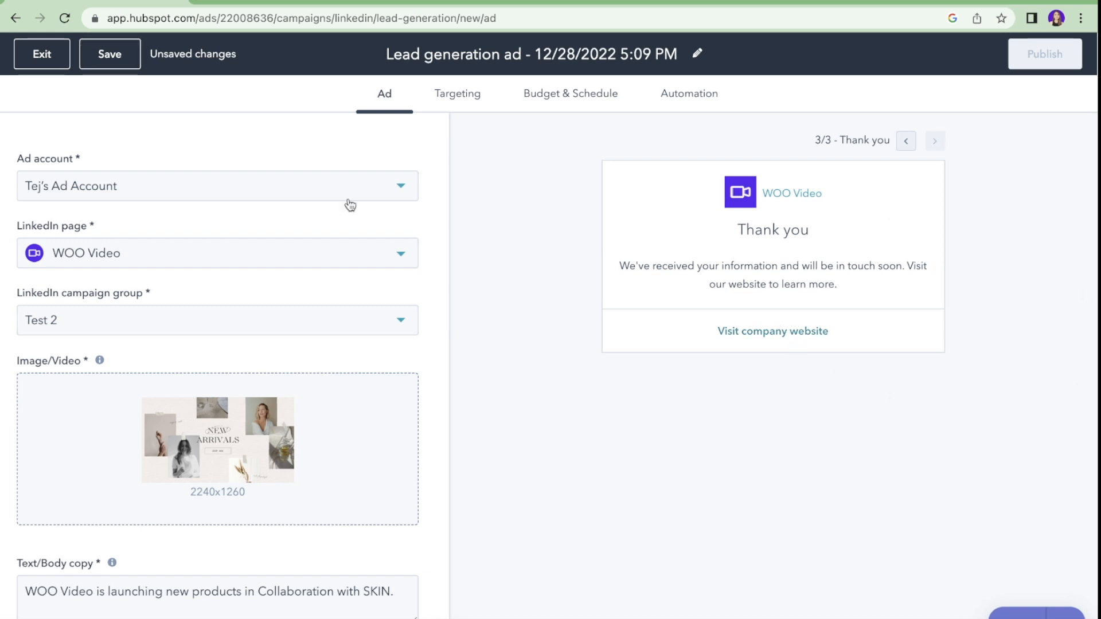
left_click(453, 99)
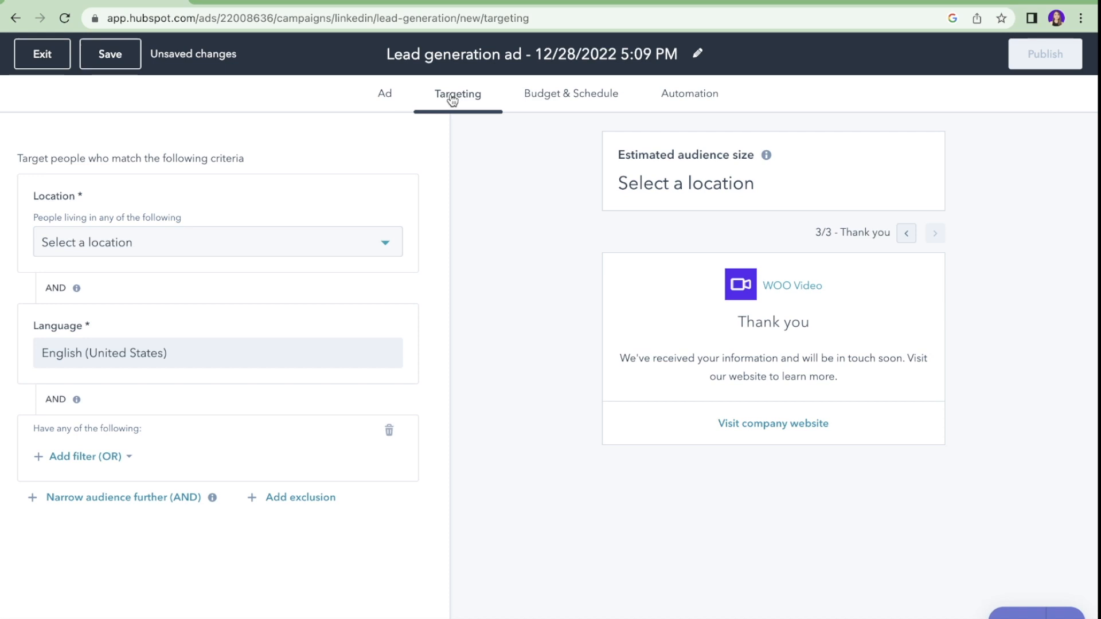
Step: Set the ad's target location to Canada
left_click(102, 246)
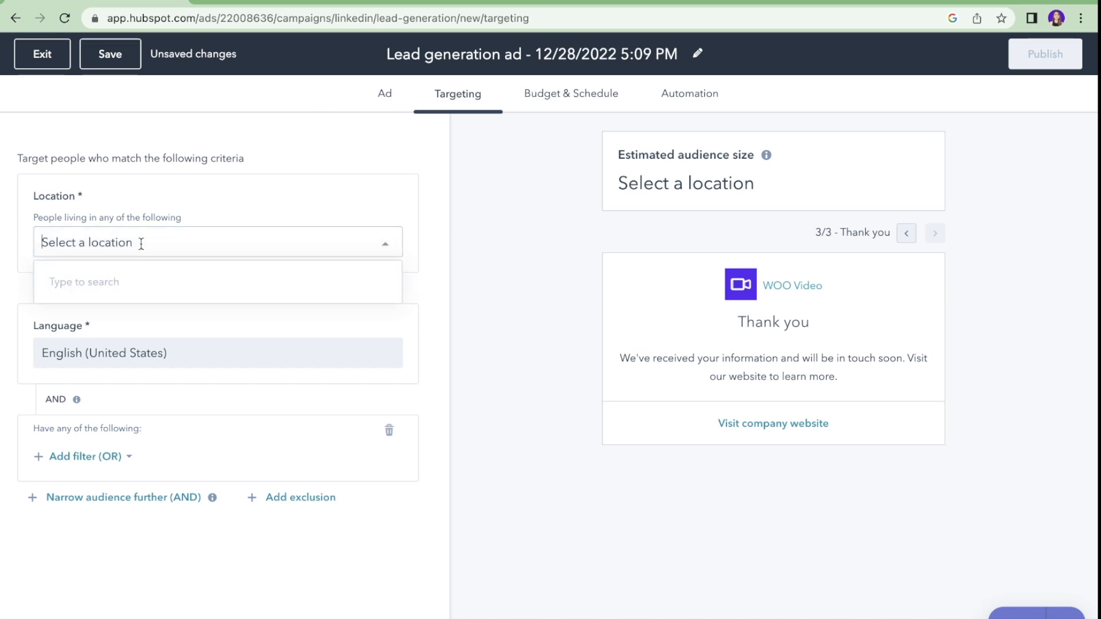
type("Canada")
left_click(150, 282)
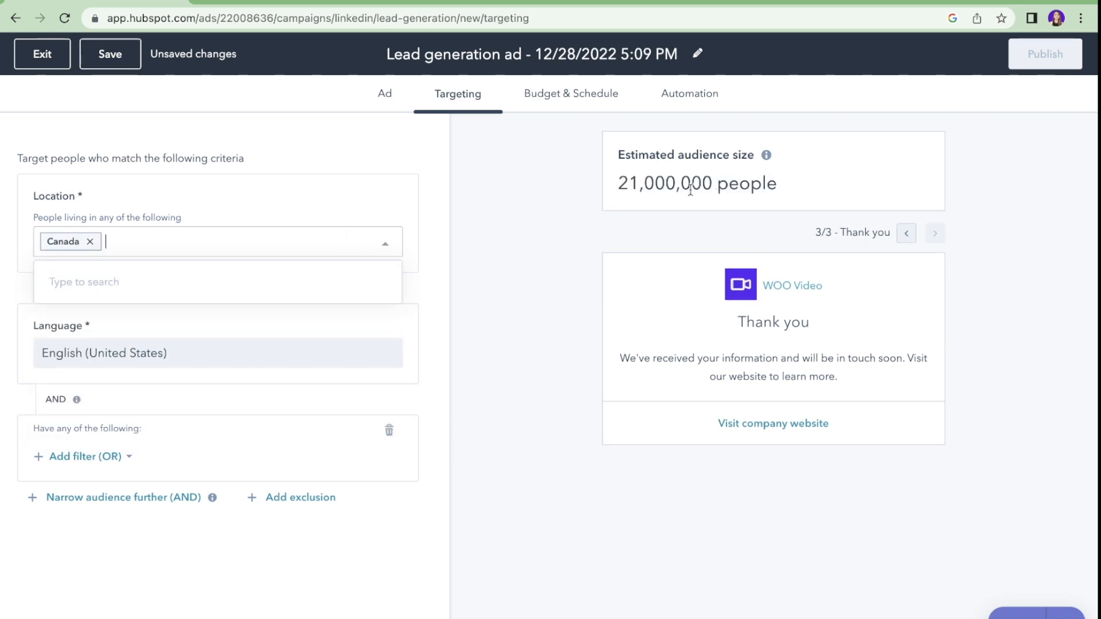
left_click(235, 456)
Step: Add a personal-attributes filter targeting the 25 to 34 age range
left_click(70, 457)
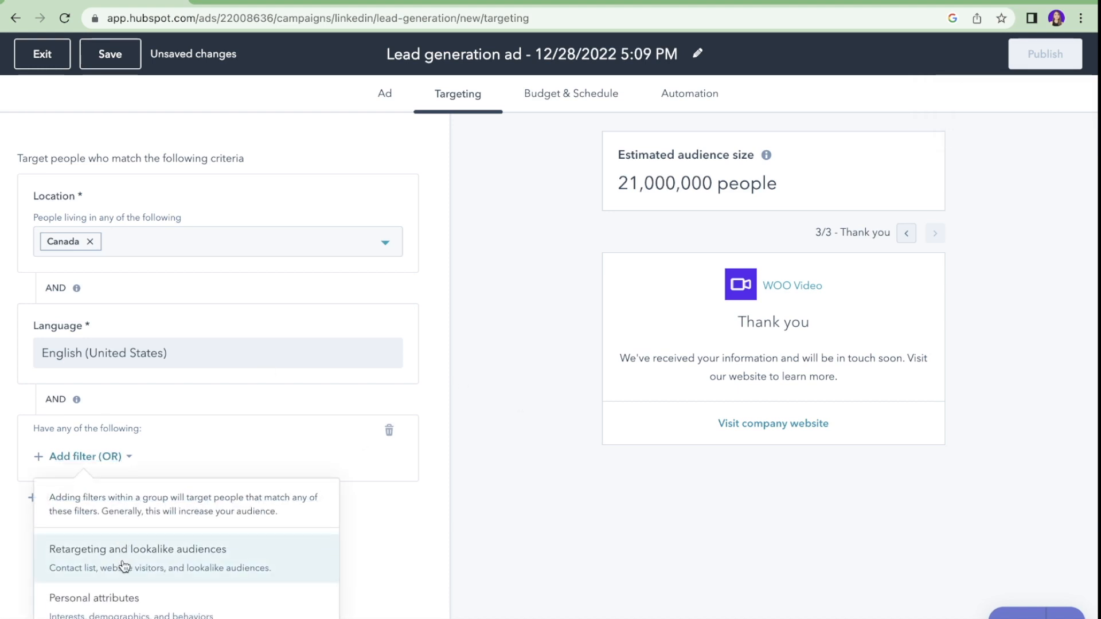
left_click(119, 608)
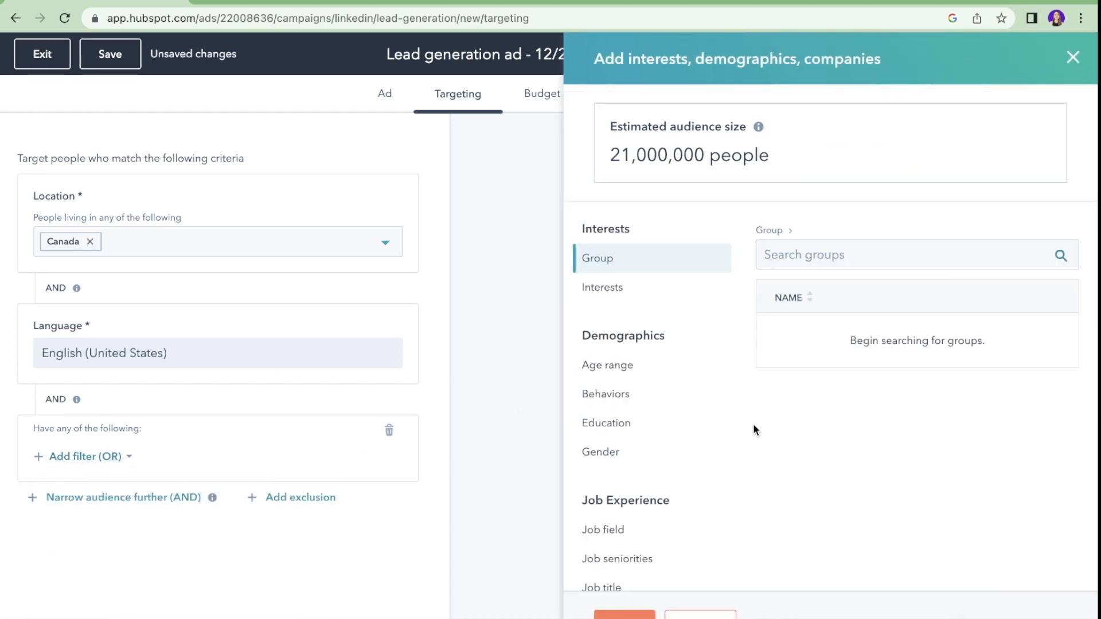
scroll(754, 426, "down", 2)
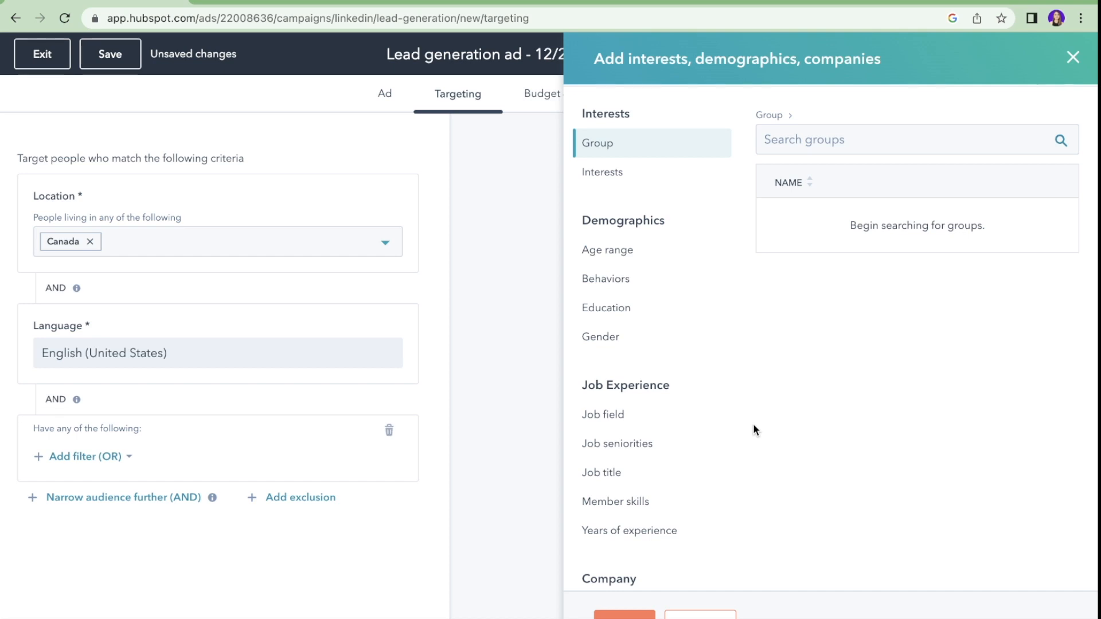
left_click(630, 252)
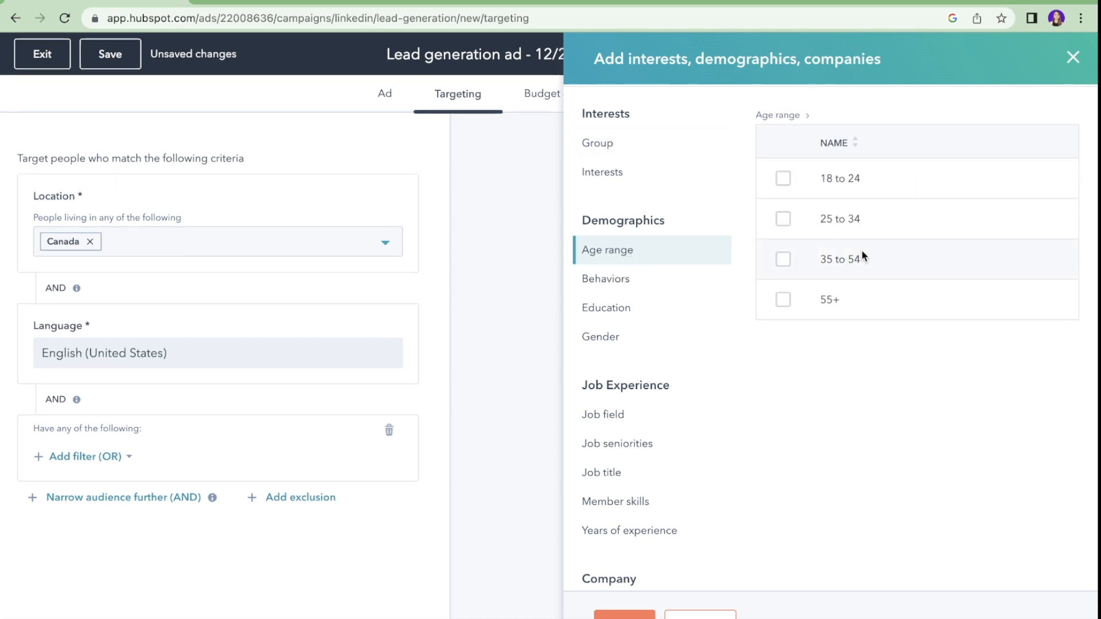
left_click(783, 221)
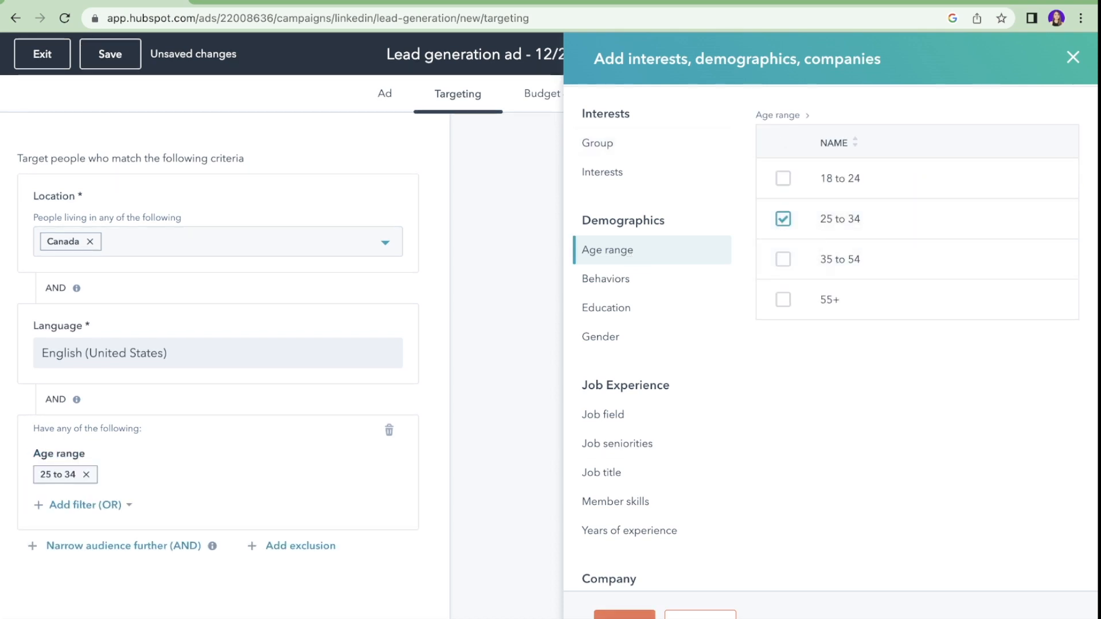
left_click(625, 615)
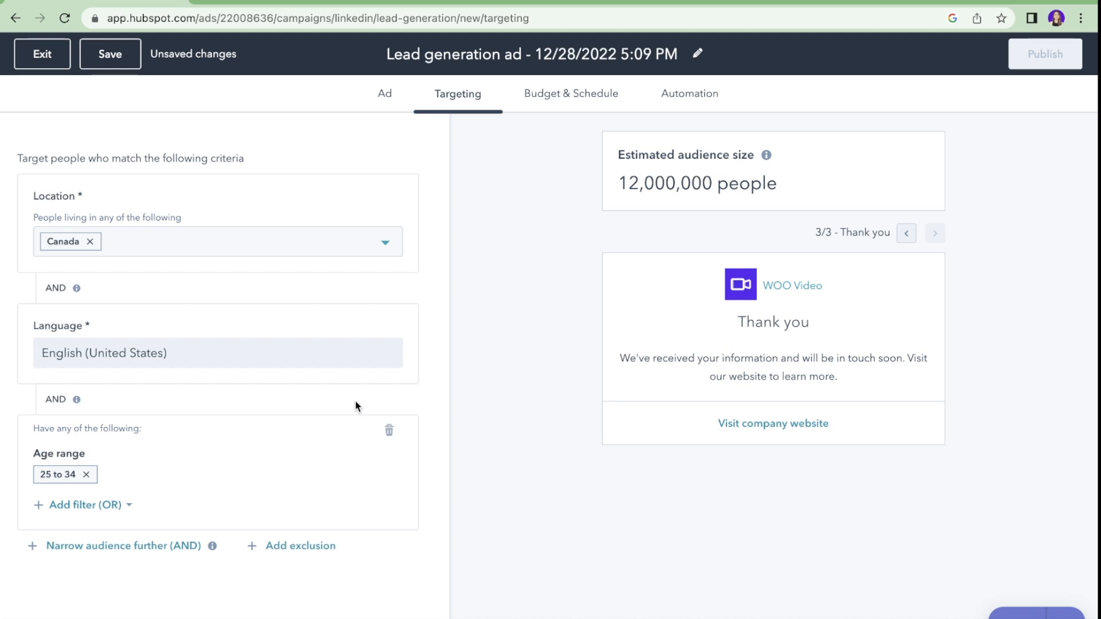
left_click(555, 102)
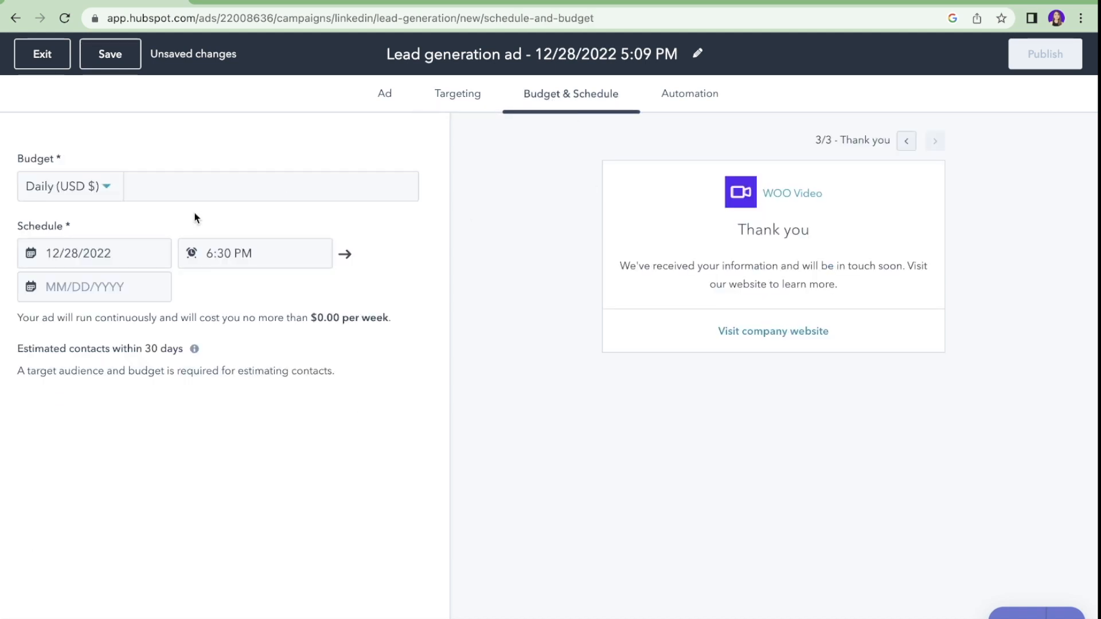
Step: Give the ad a $50.00 daily budget running 12/28/2022 6:30 PM through 12/31/2022
left_click(202, 185)
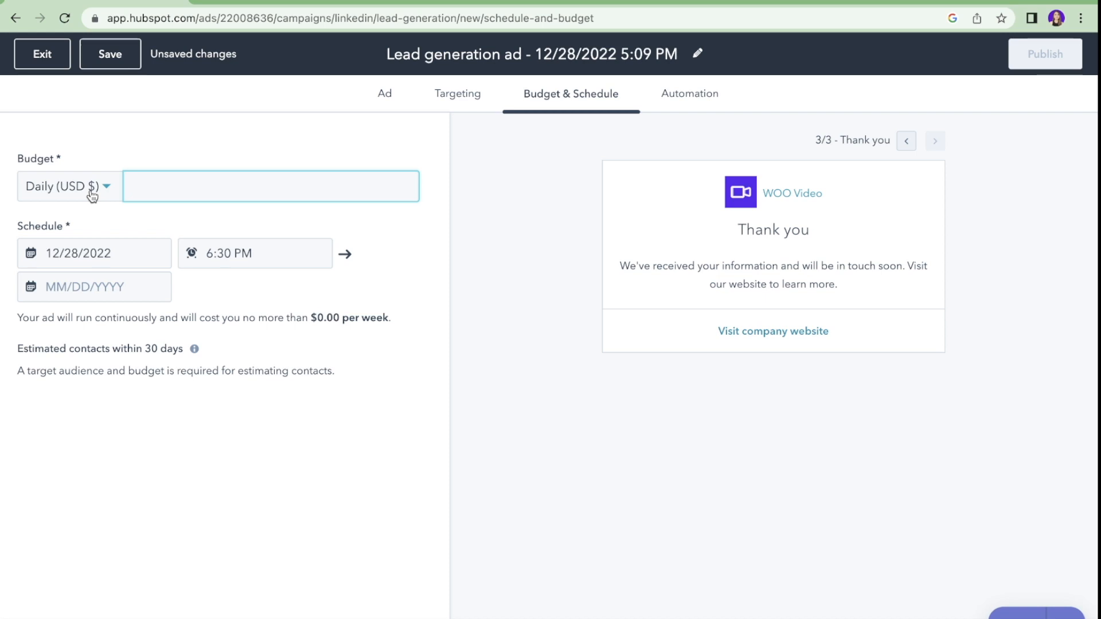
type("50")
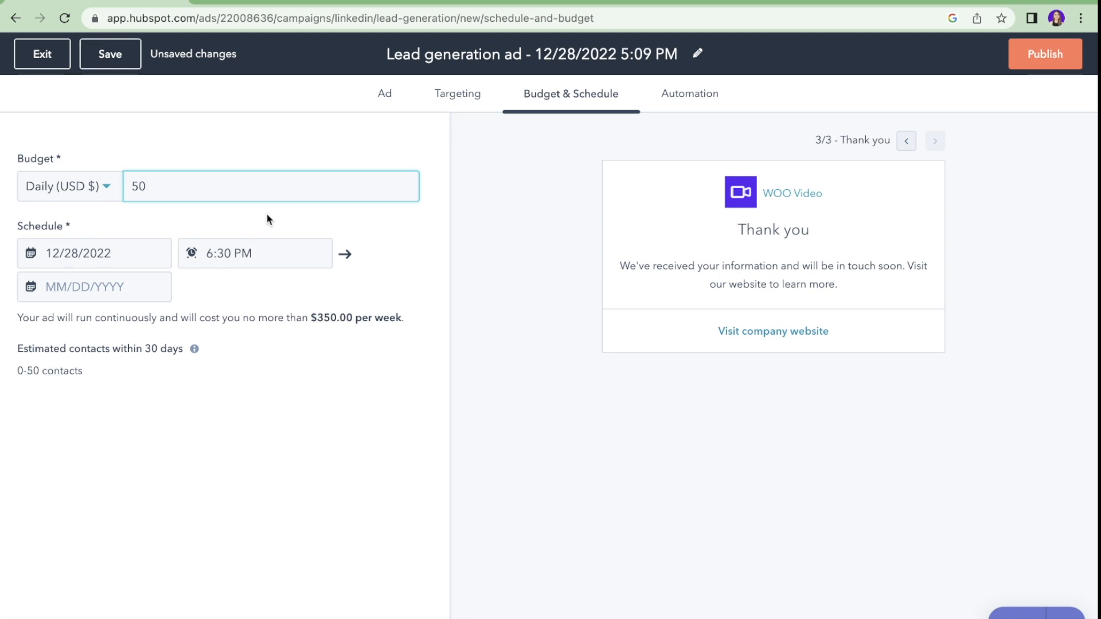
left_click(326, 219)
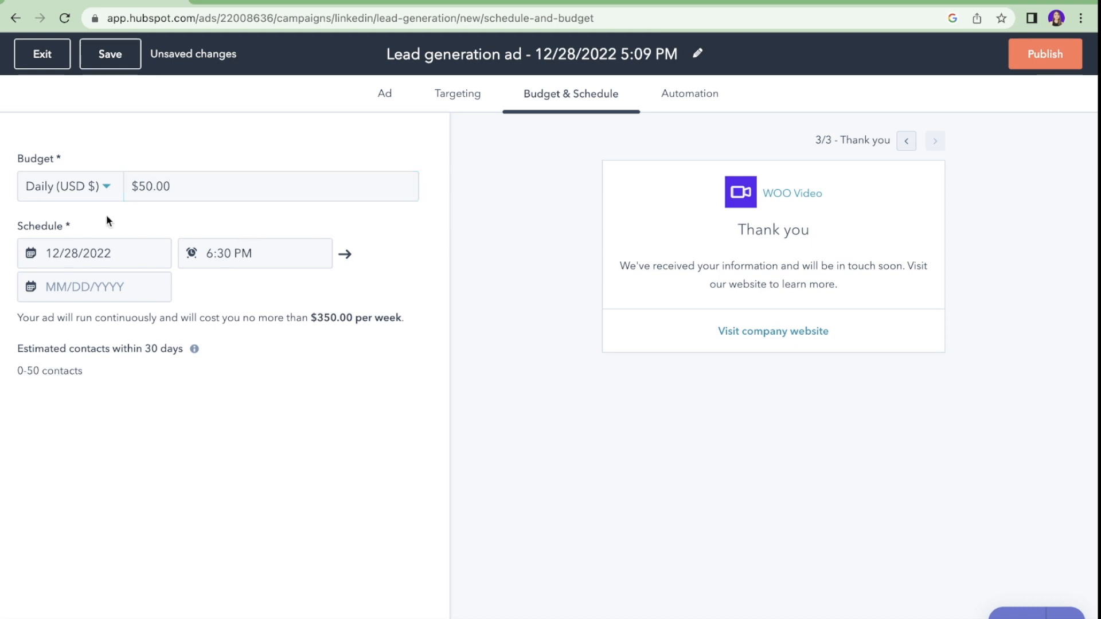
left_click(74, 256)
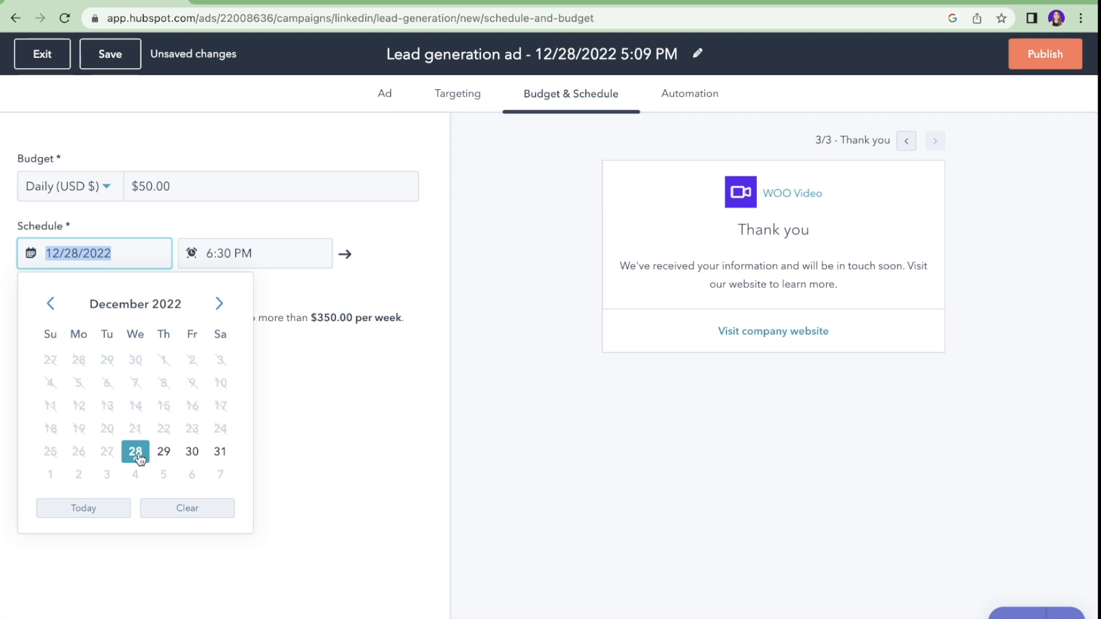
left_click(254, 257)
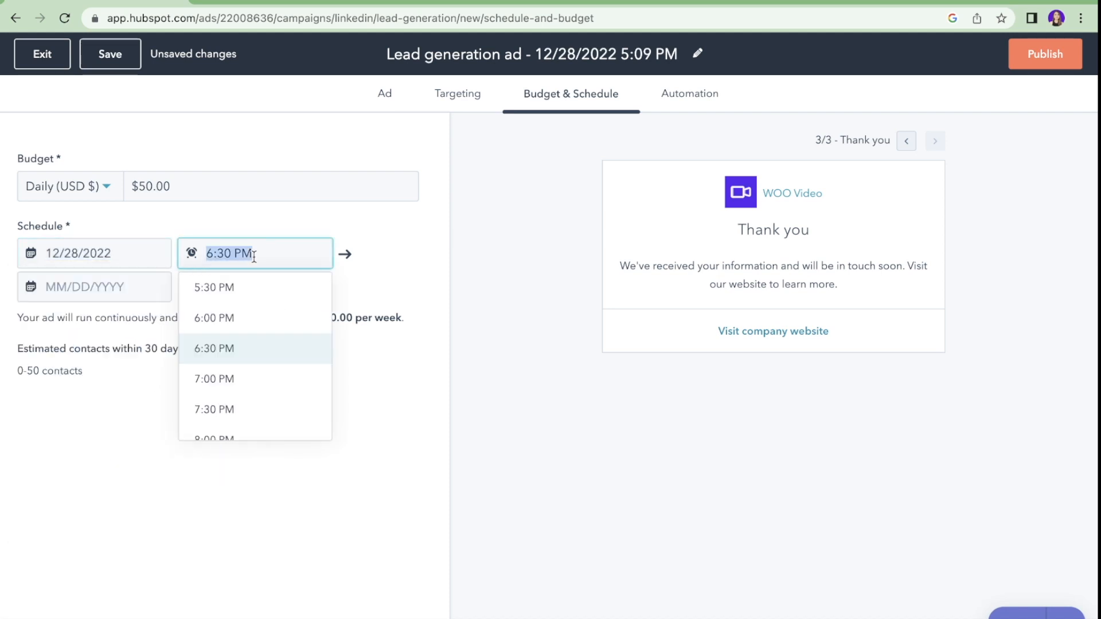
left_click(146, 287)
left_click(221, 491)
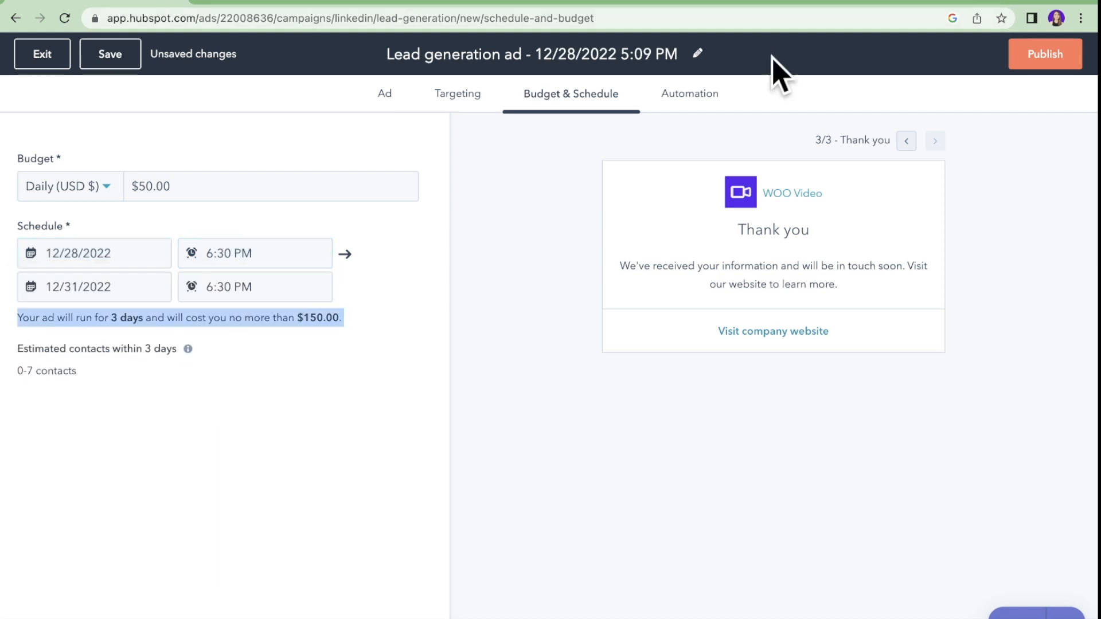
left_click(695, 102)
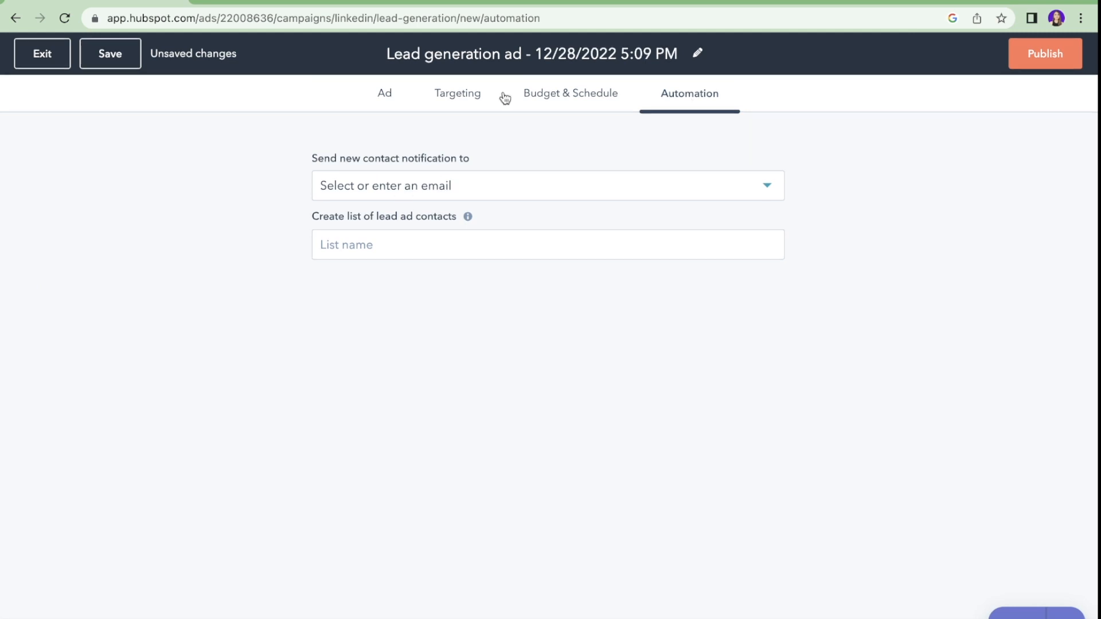
Step: Send new-contact notifications for the lead ad to the account owner
left_click(566, 98)
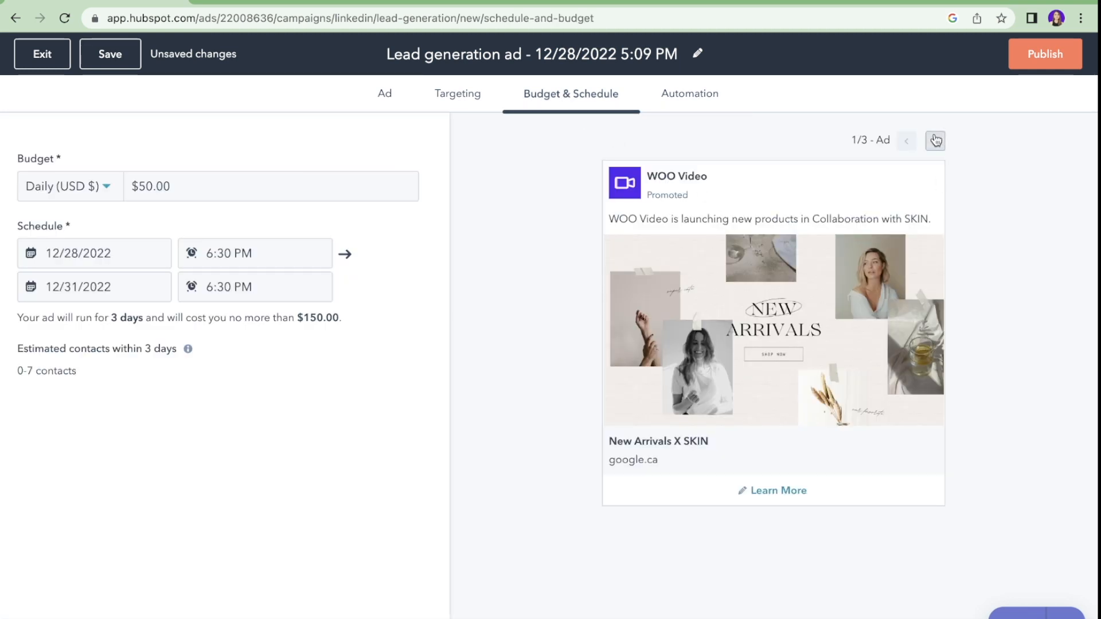
left_click(935, 141)
left_click(688, 94)
left_click(510, 185)
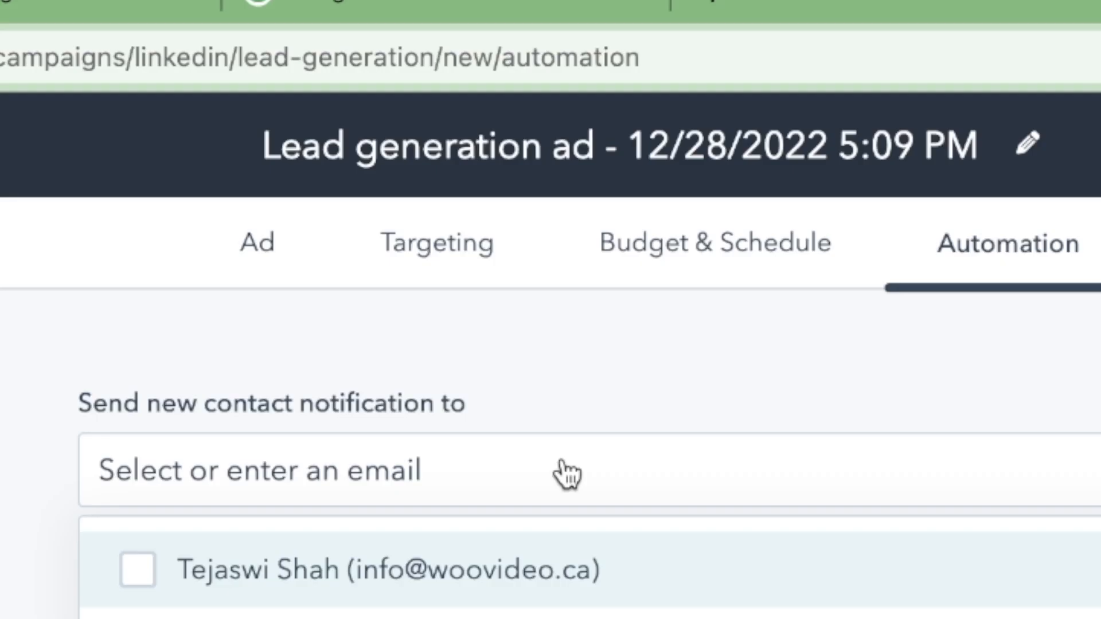
left_click(514, 568)
left_click(573, 401)
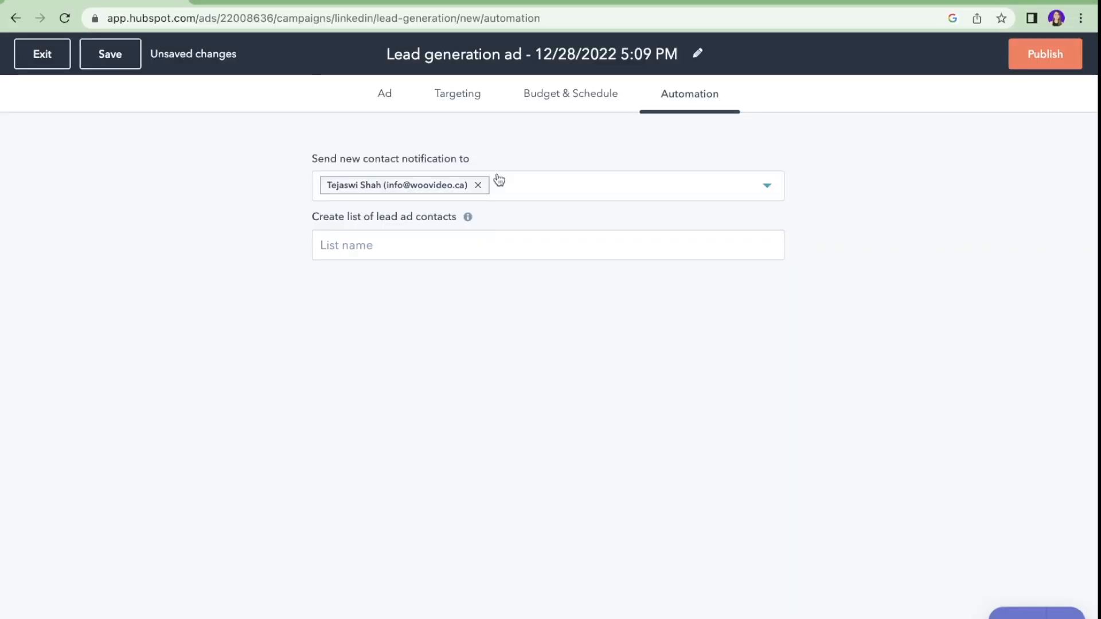
Step: Create the contact list 'Lead Ad - 28th Dec - List' and publish the LinkedIn lead ad
left_click(455, 248)
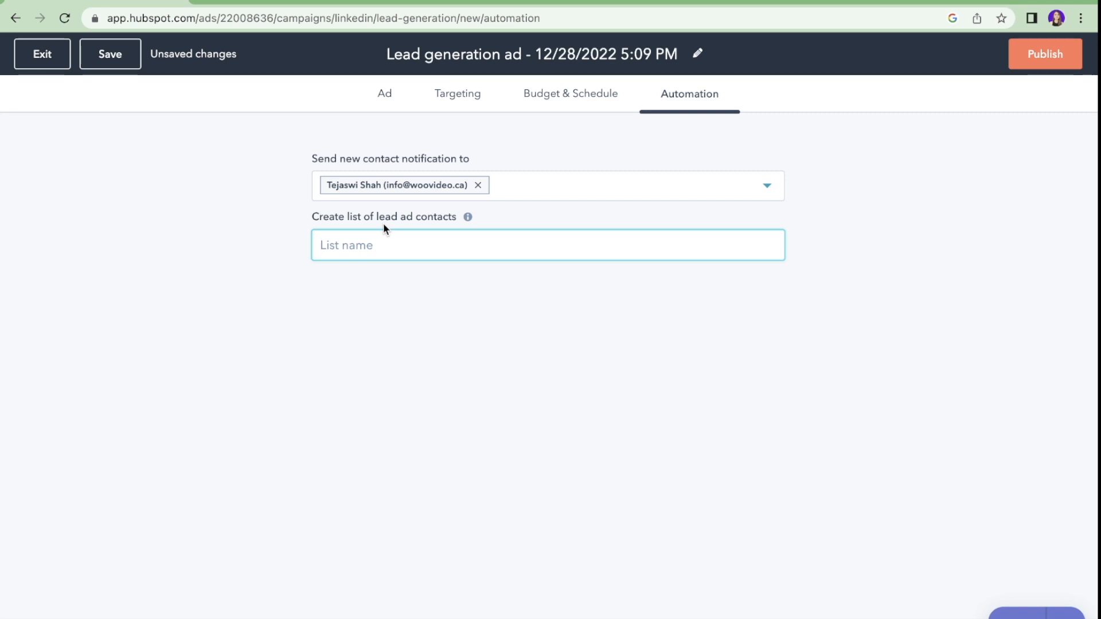
type("Lead Ad - 28th Dec - List")
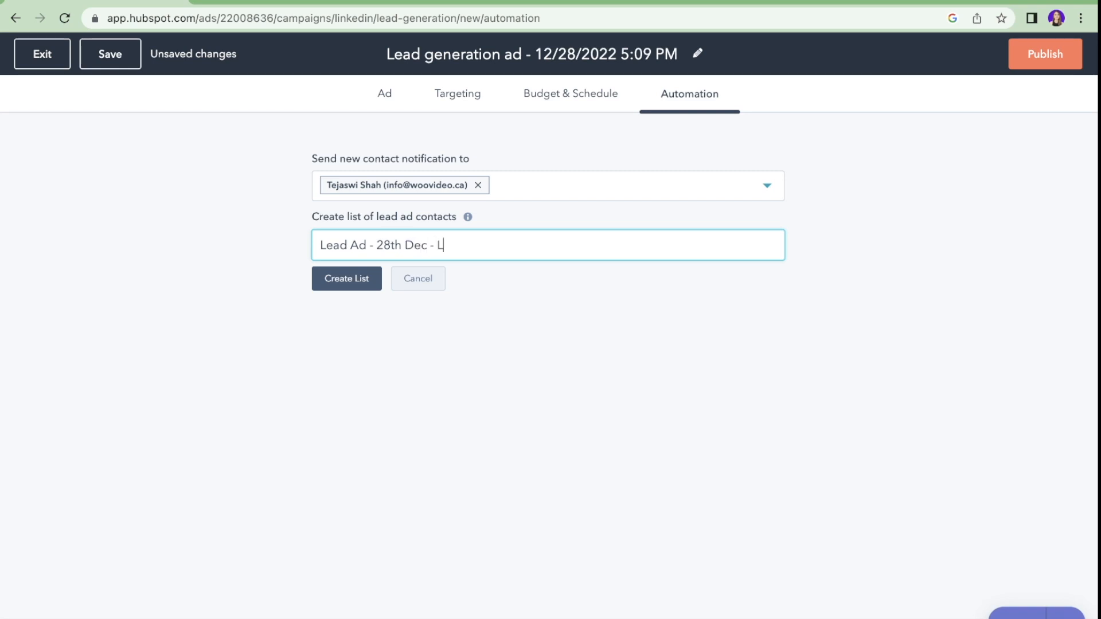
left_click(355, 287)
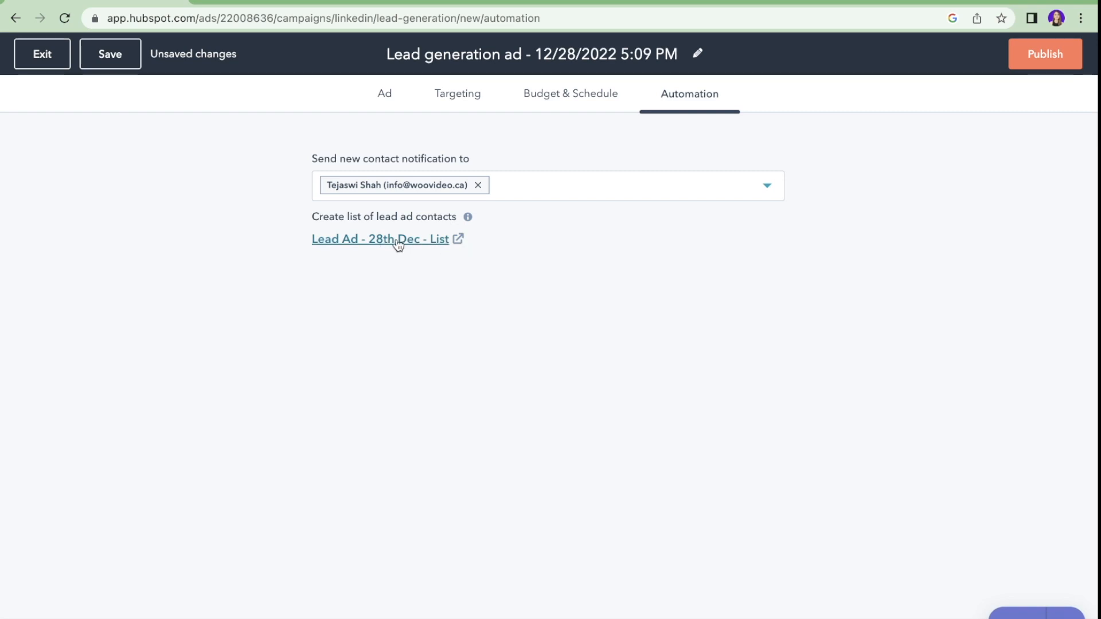
left_click(1062, 66)
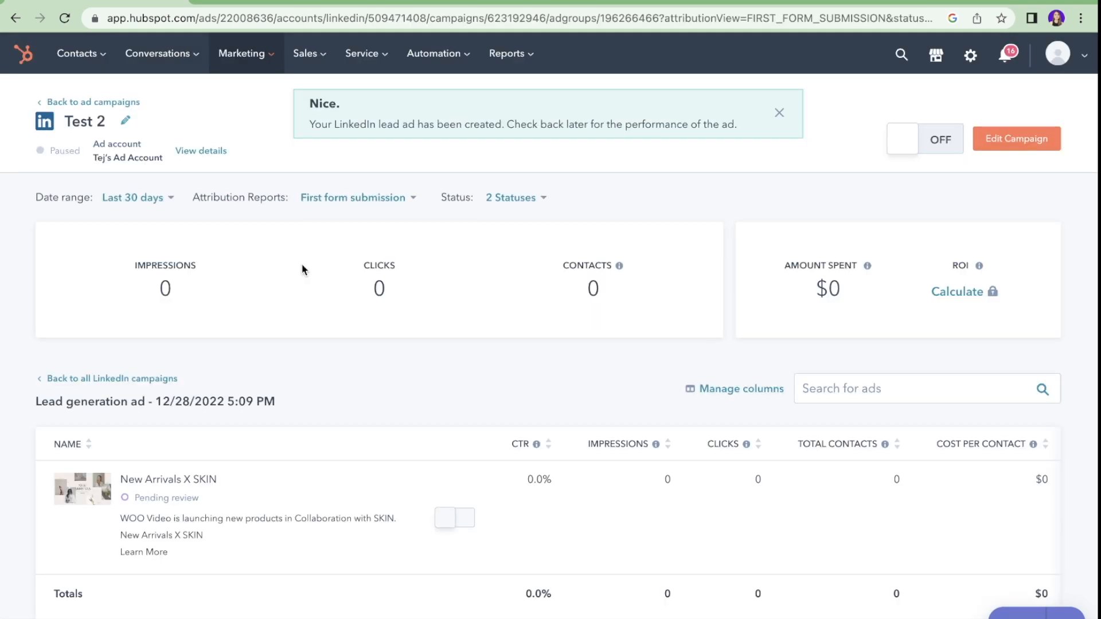
Step: Dismiss the ad-created confirmation and look over the LinkedIn lead ad now pending review
left_click(779, 114)
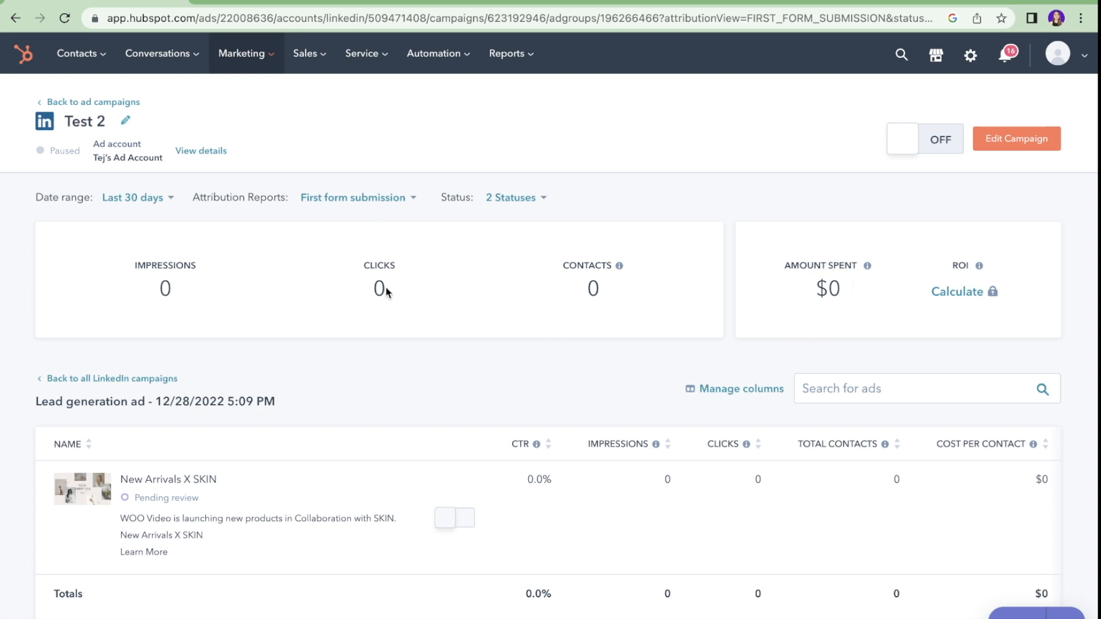
scroll(174, 305, "down", 2)
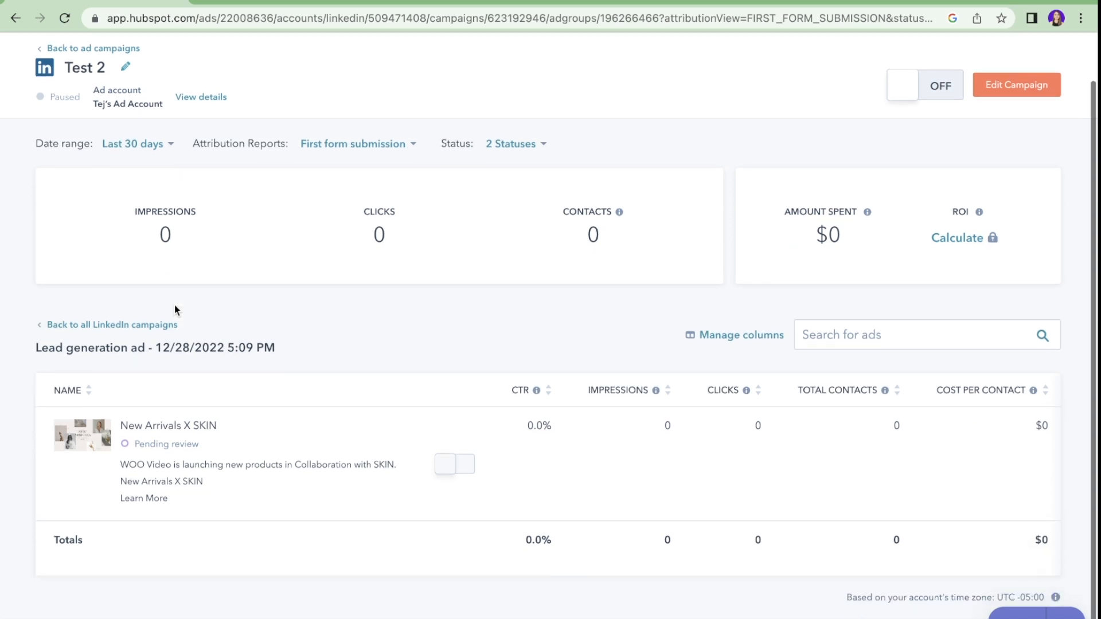
scroll(494, 483, "right", 1)
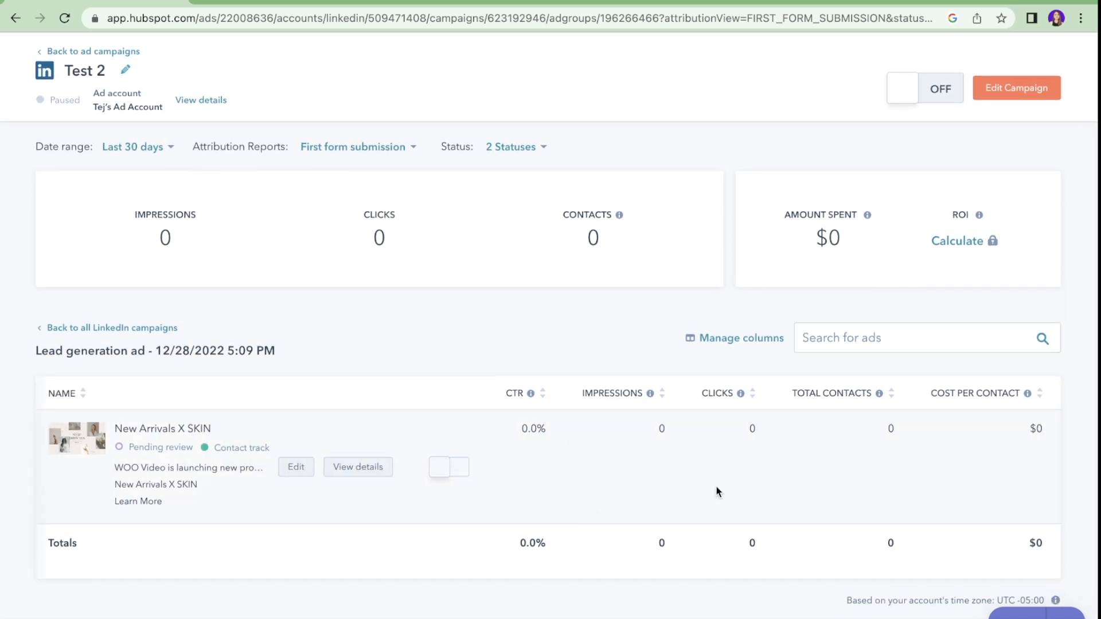
scroll(717, 492, "up", 2)
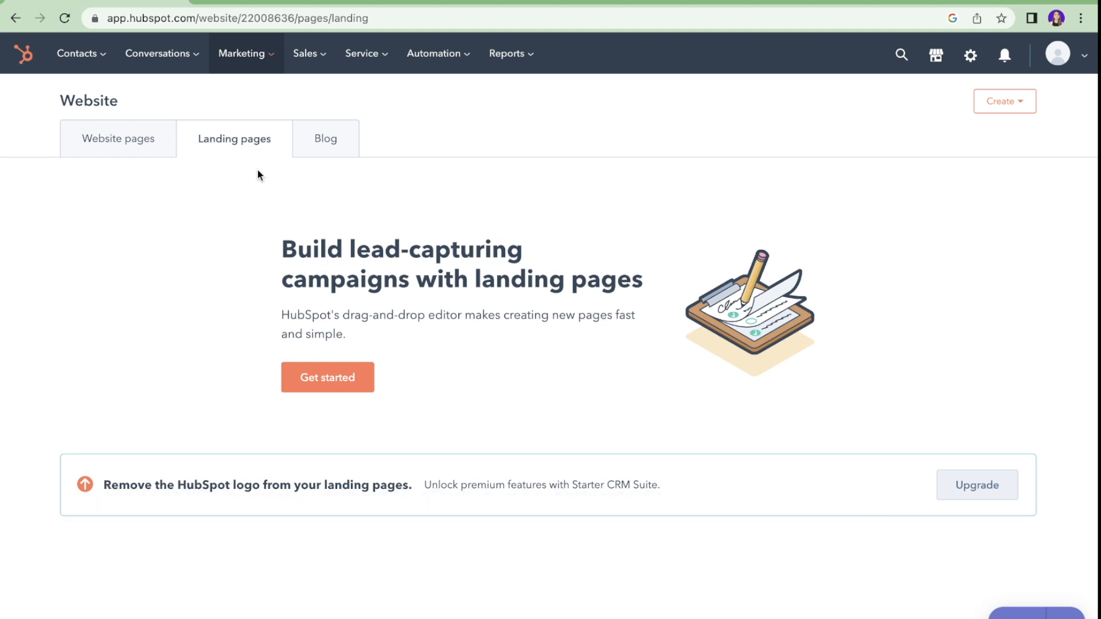
Step: Name the new landing page 'Lead Generation' and base it on the Flux - Schedule Meeting template
left_click(351, 372)
left_click(516, 264)
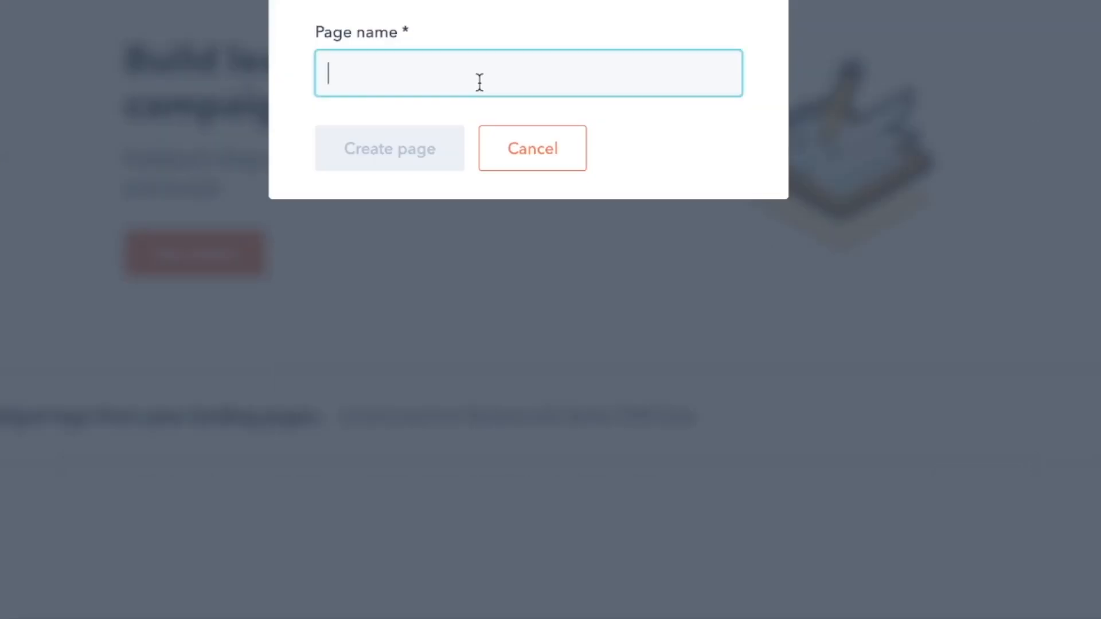
type("Lead Gene")
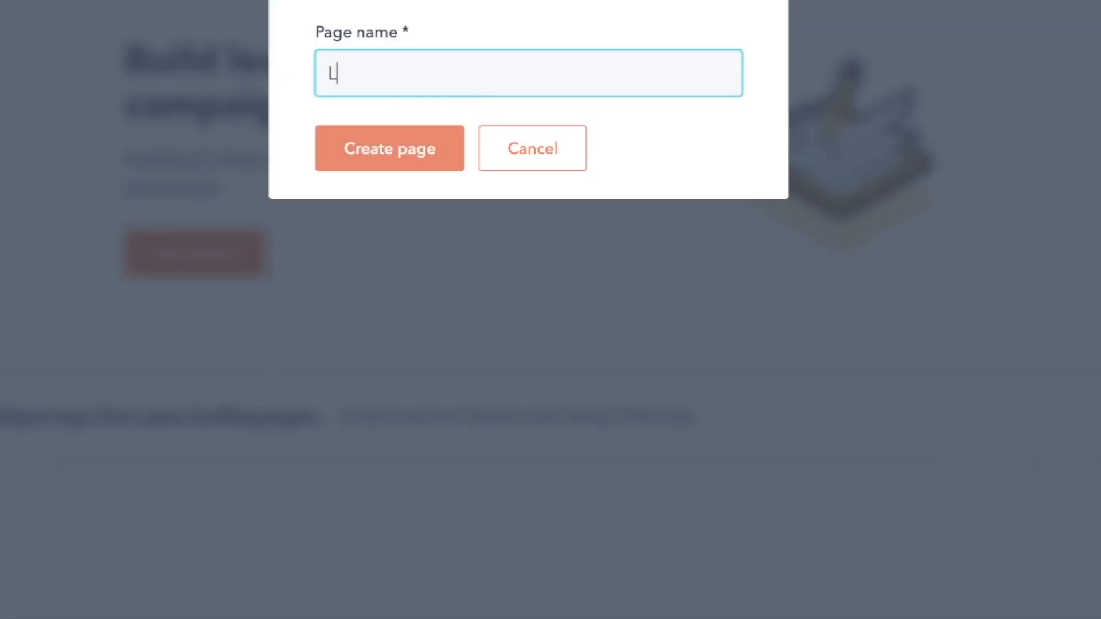
type("ration")
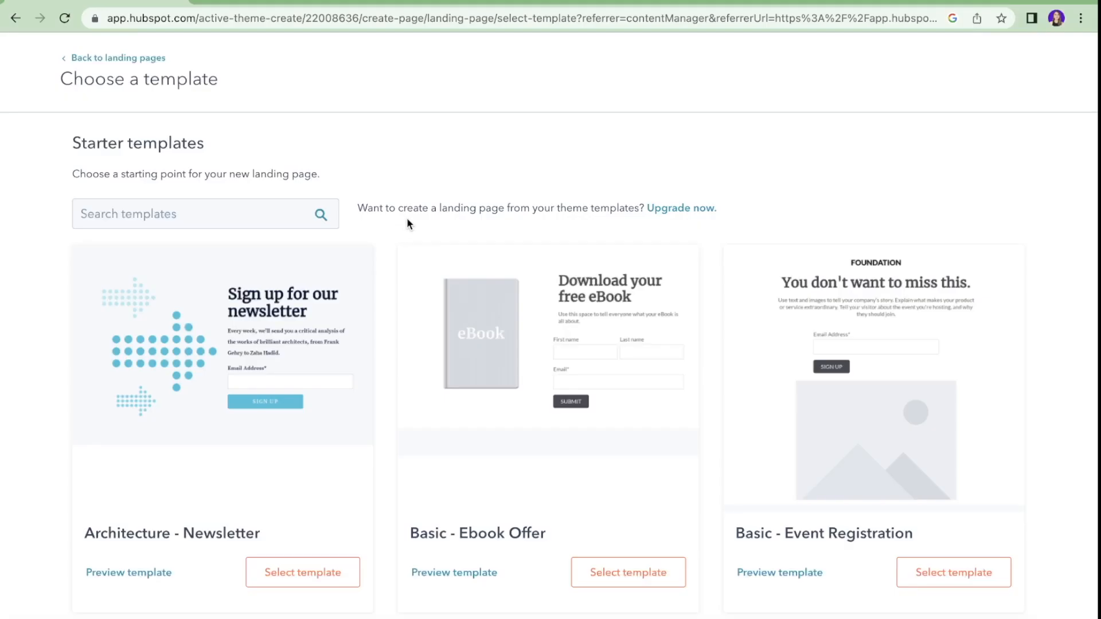
scroll(407, 223, "down", 15)
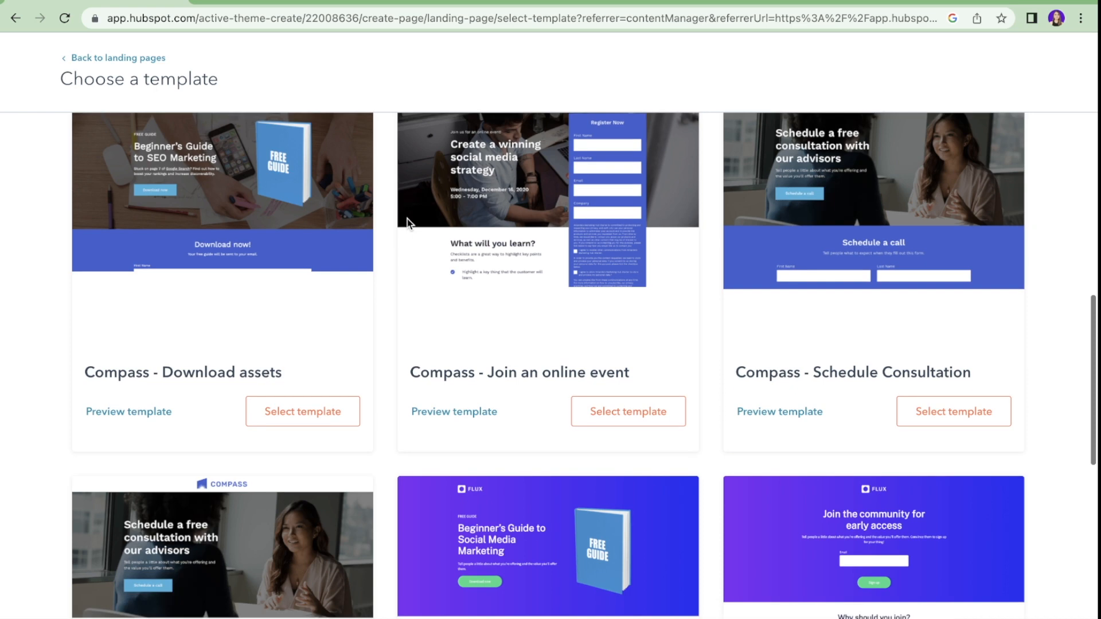
scroll(407, 224, "down", 12)
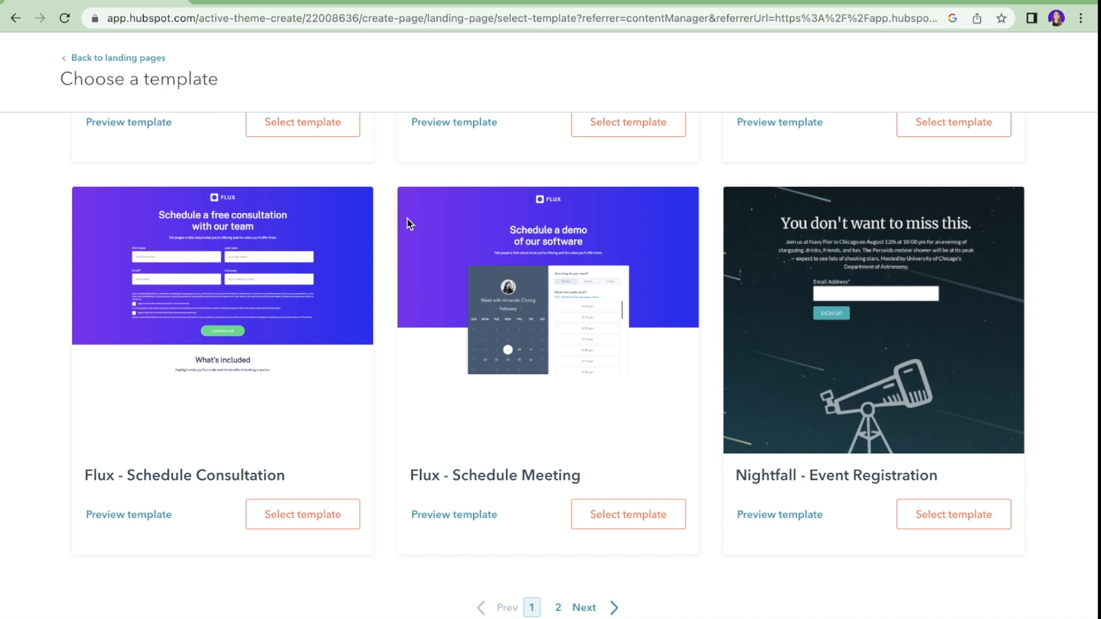
scroll(408, 224, "up", 8)
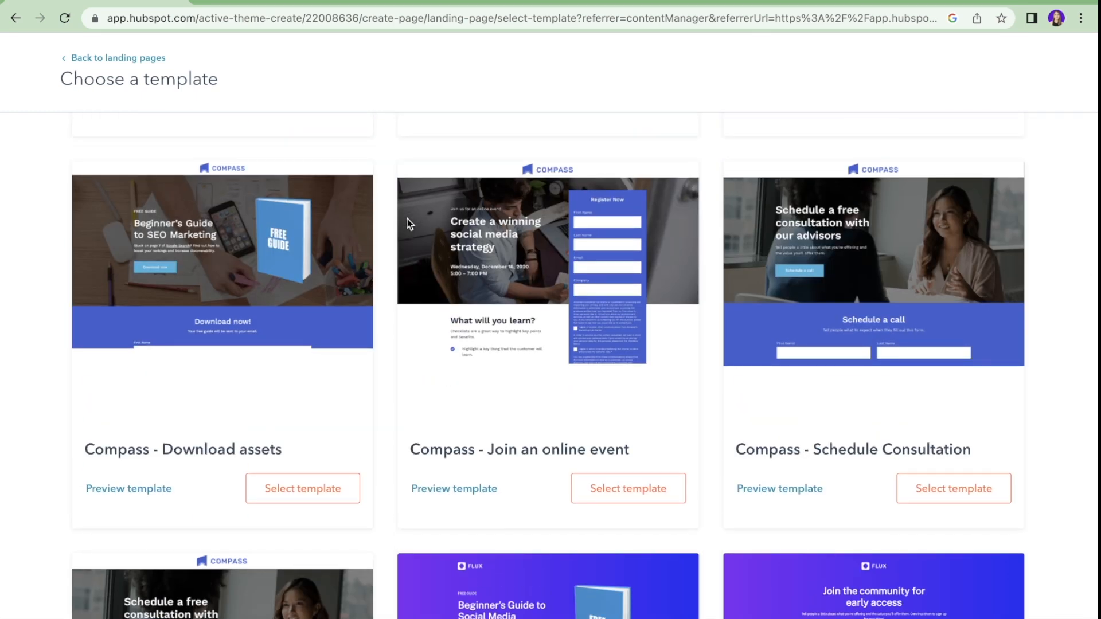
scroll(407, 223, "down", 8)
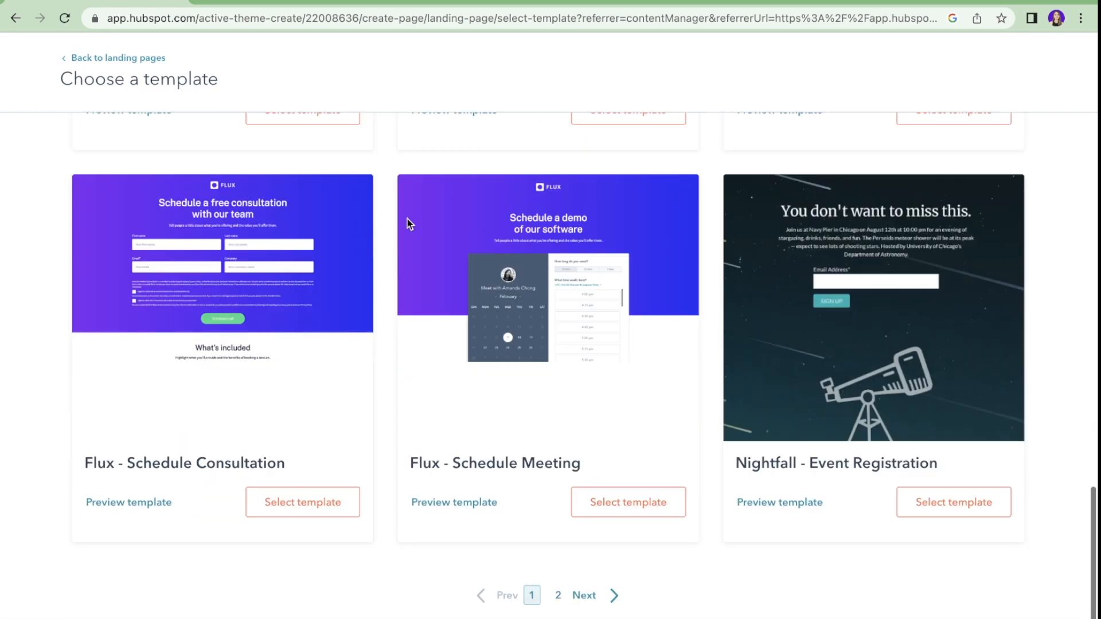
left_click(638, 508)
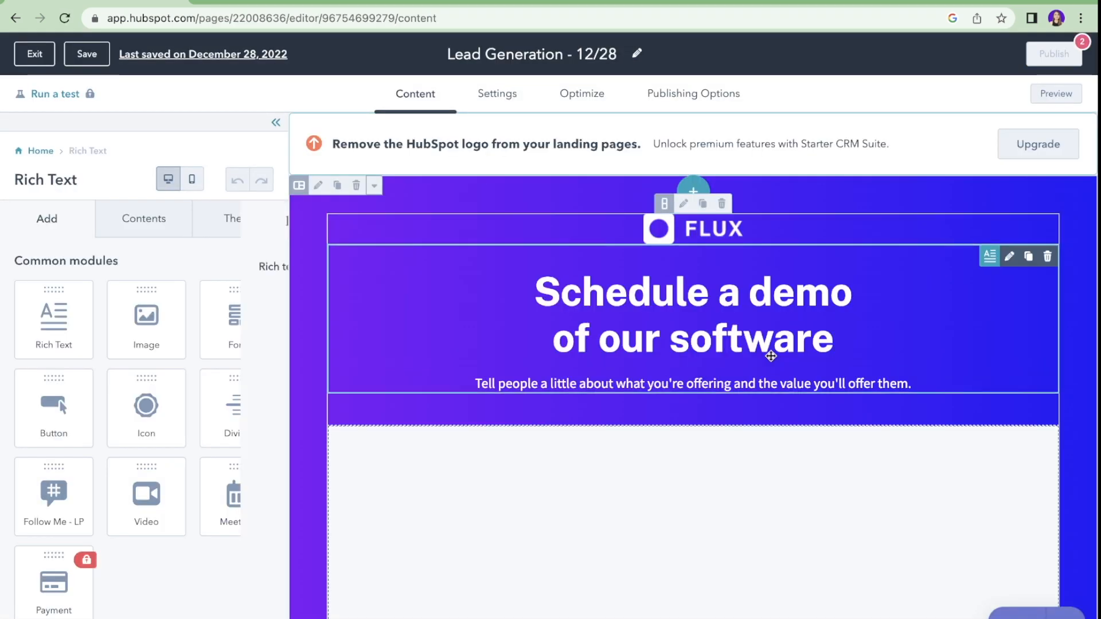
Step: Replace the page heading with 'Schedule a call with us Today!'
double_click(771, 356)
left_click(842, 342)
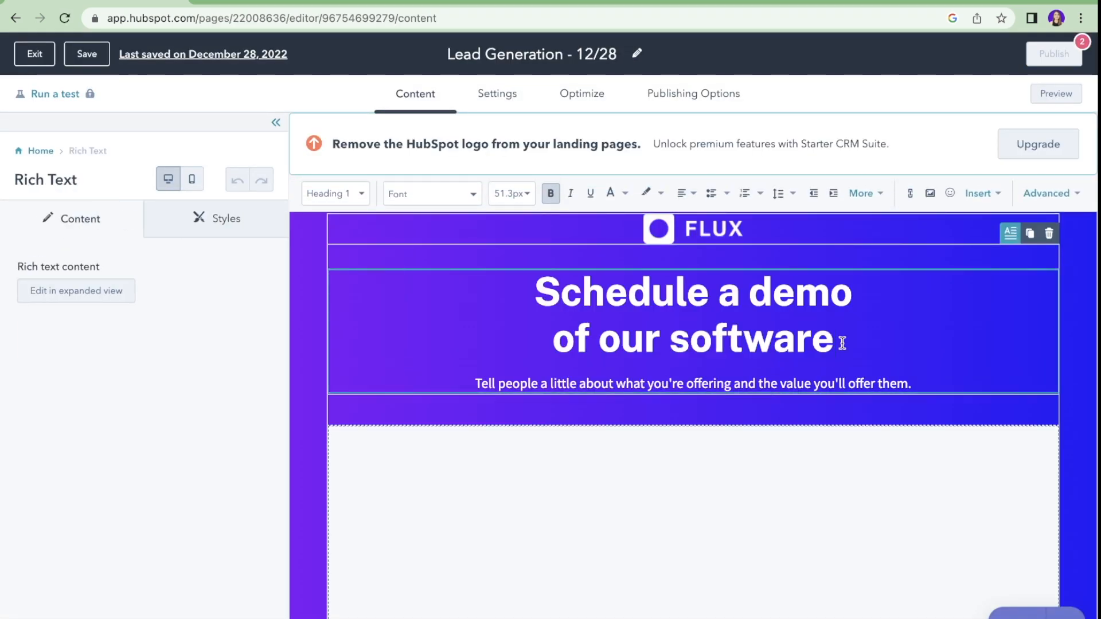
left_click_drag(838, 343, 527, 275)
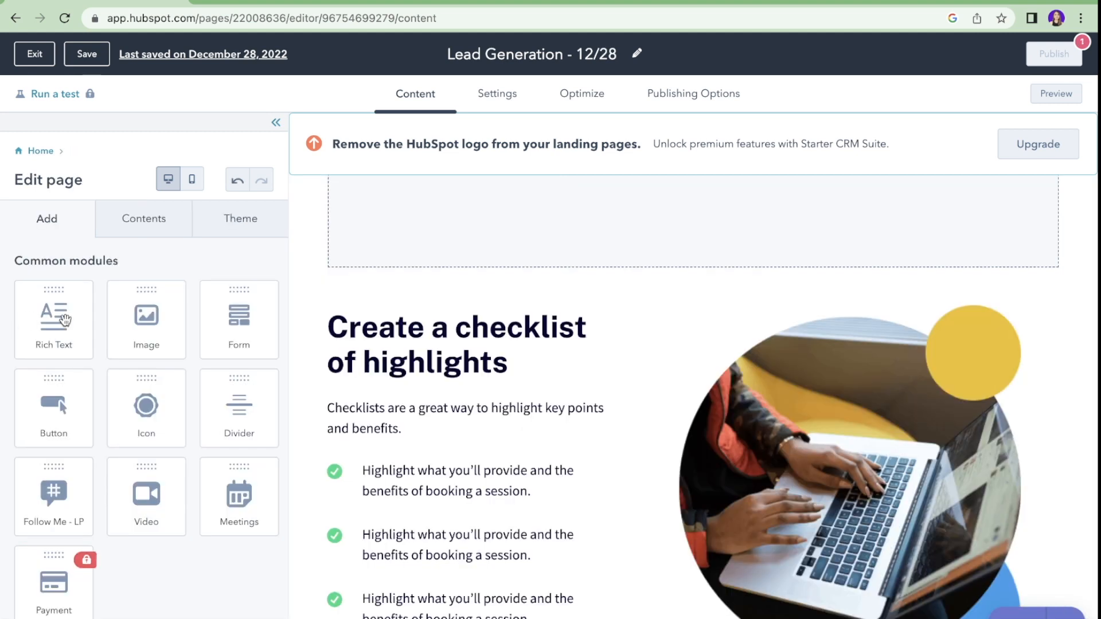
scroll(246, 436, "down", 1)
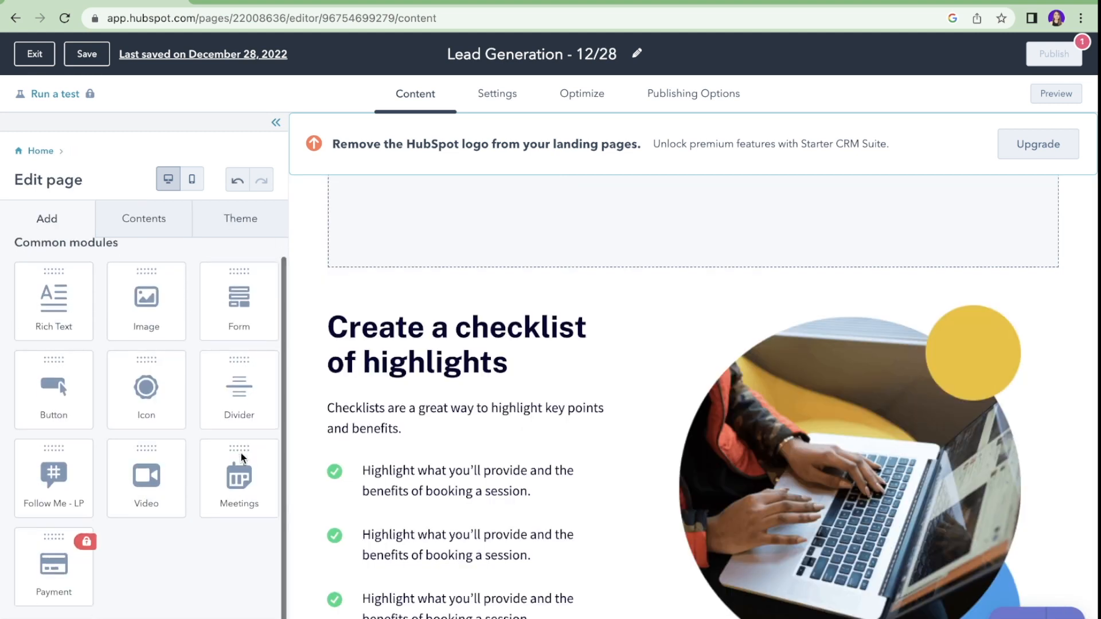
scroll(274, 491, "up", 1)
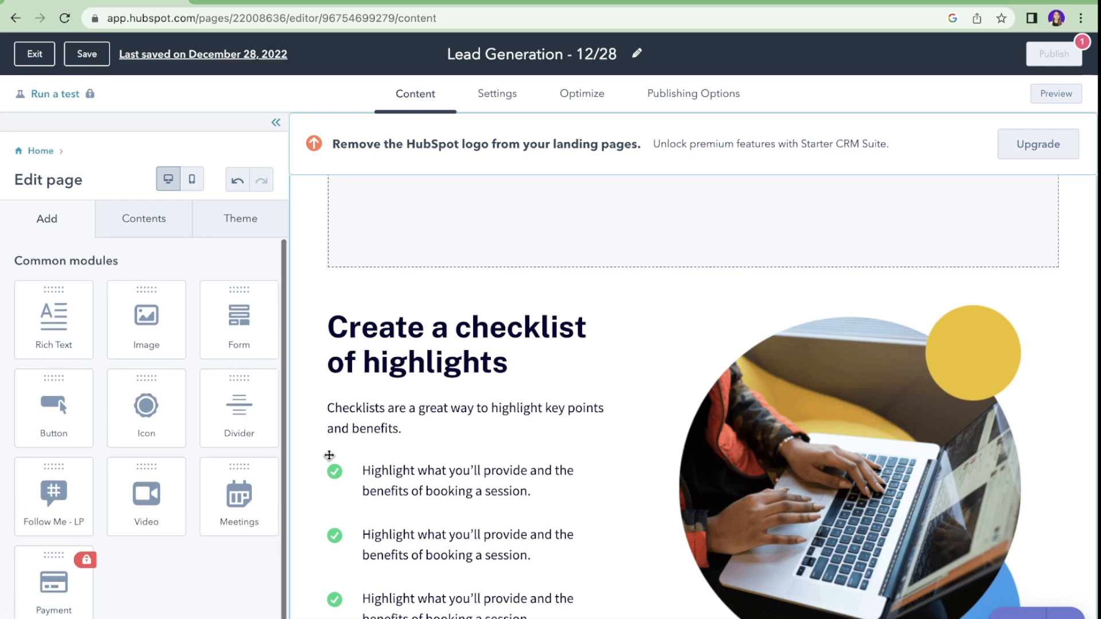
scroll(431, 444, "up", 6)
Step: Open the Meetings module's meeting list and launch the Meetings tool in a new tab
left_click(625, 406)
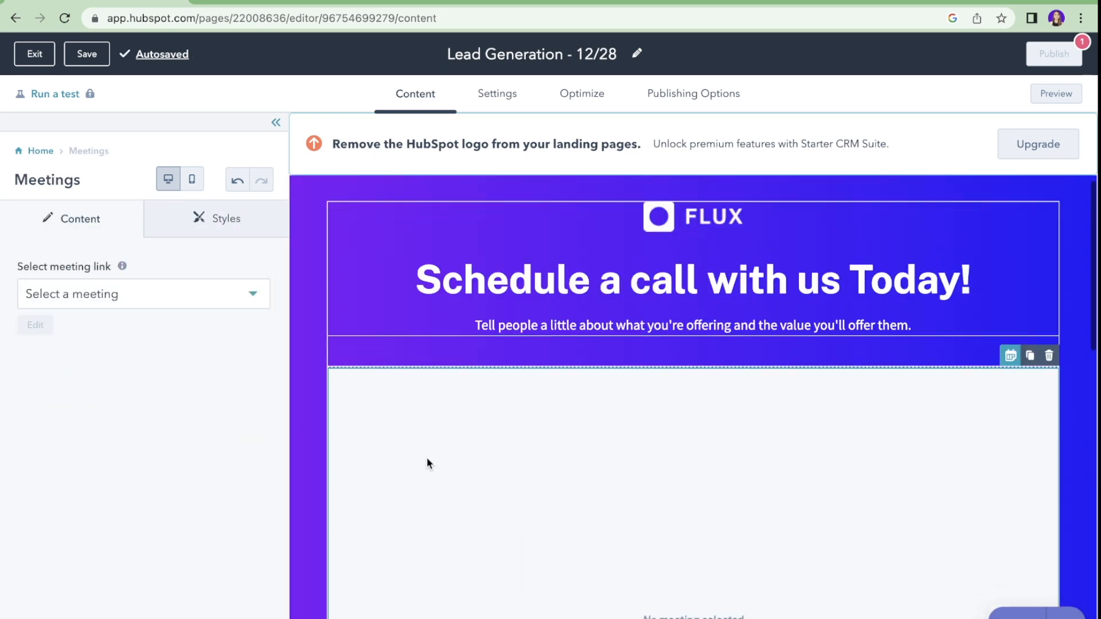
scroll(427, 458, "down", 5)
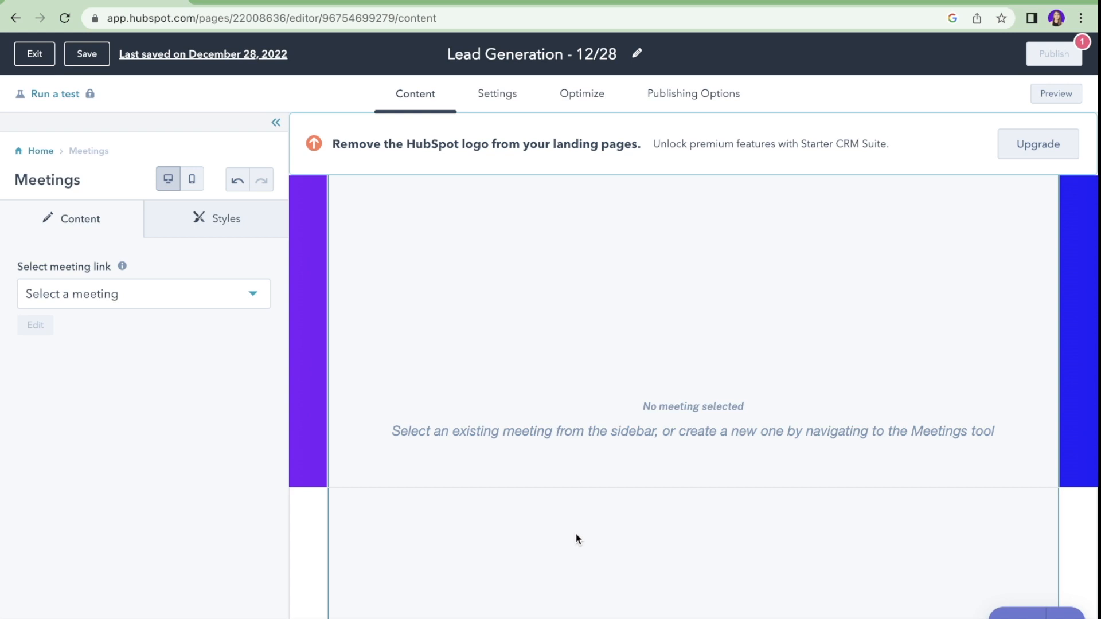
left_click(248, 294)
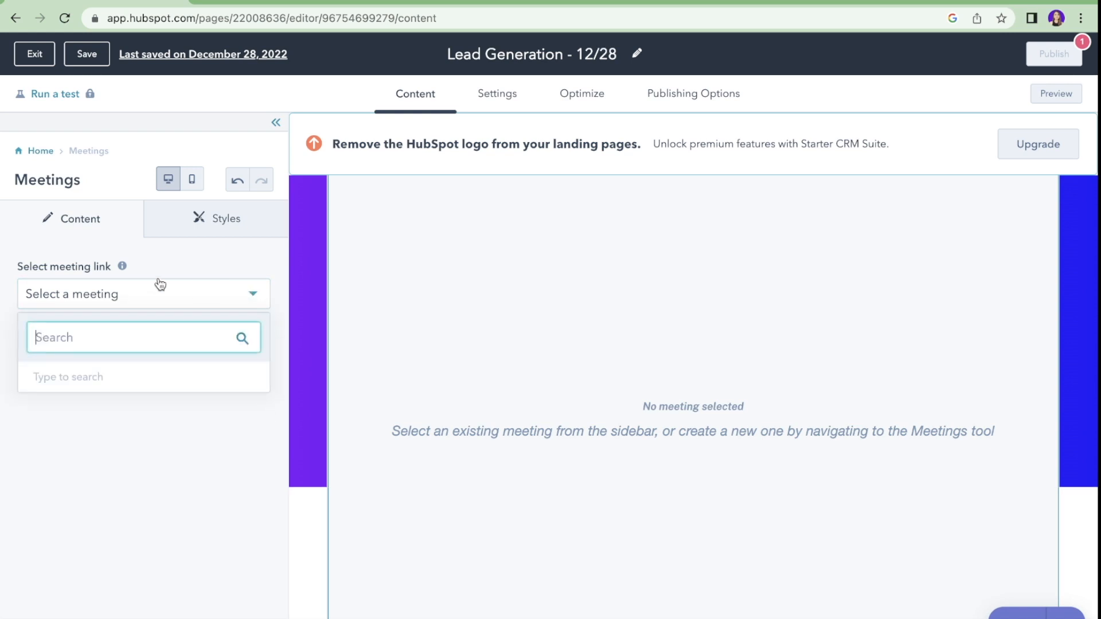
mouse_move(121, 266)
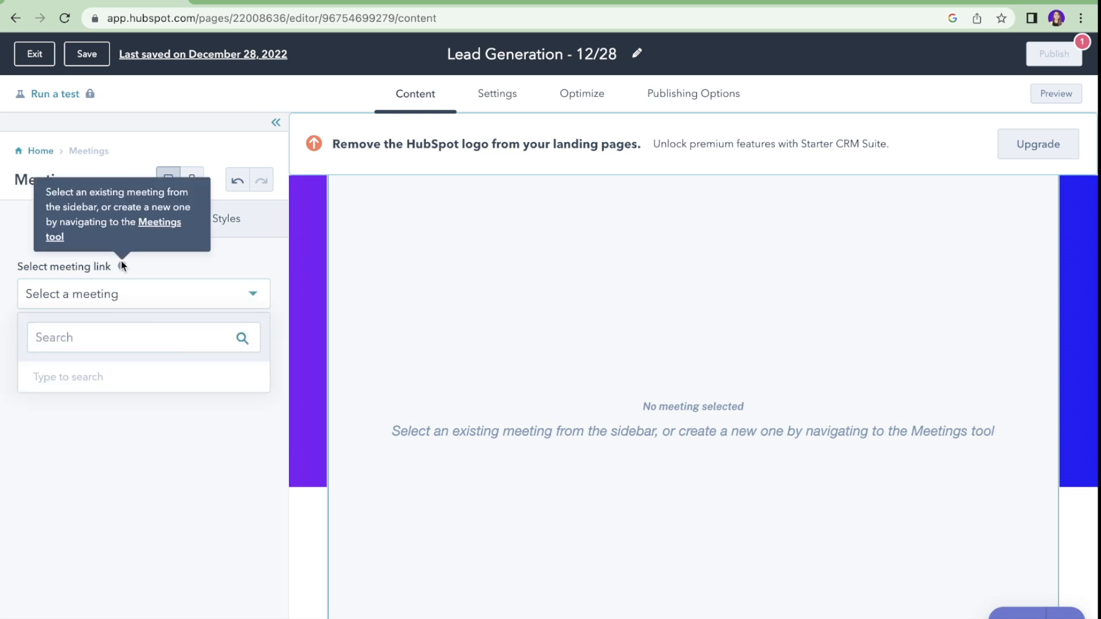
right_click(158, 230)
left_click(183, 232)
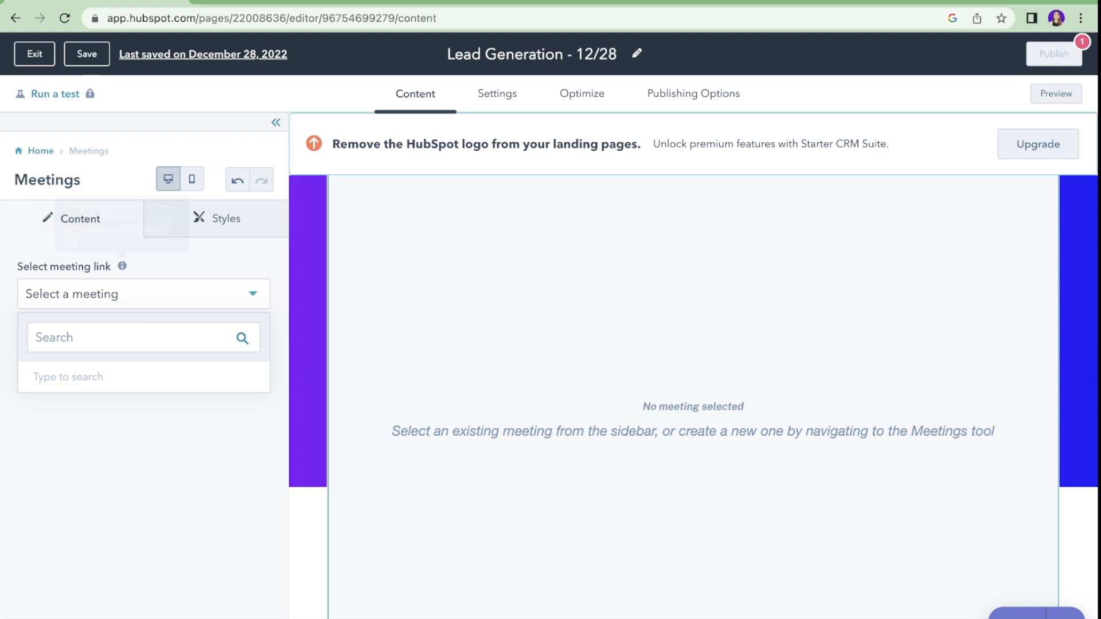
left_click(294, 1)
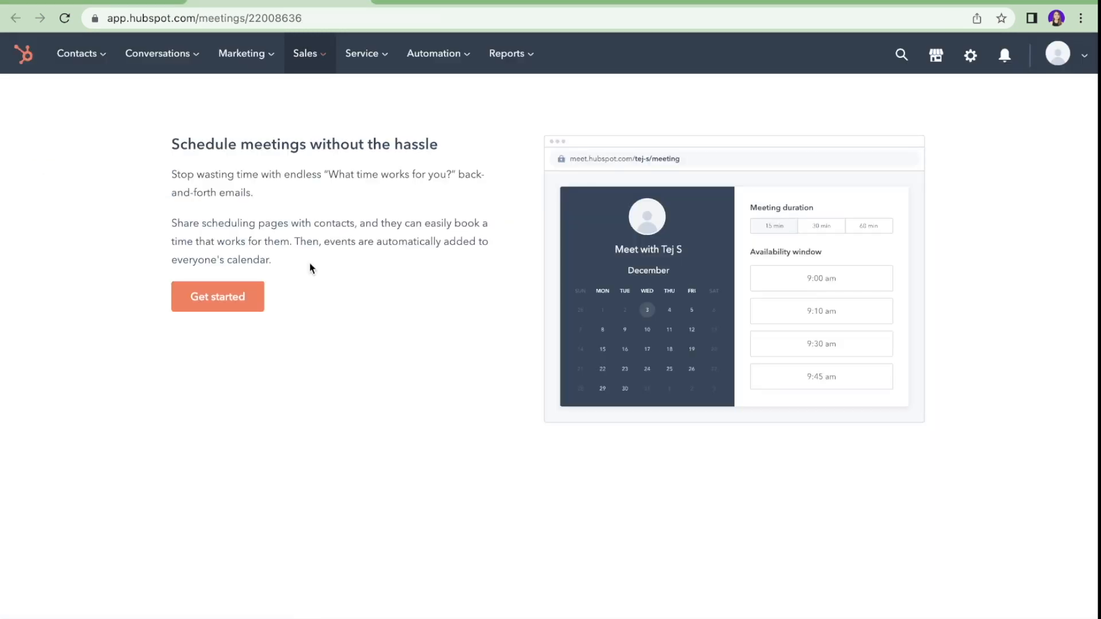
Step: Activate the Meetings tool and try creating a one-on-one scheduling page
left_click(217, 308)
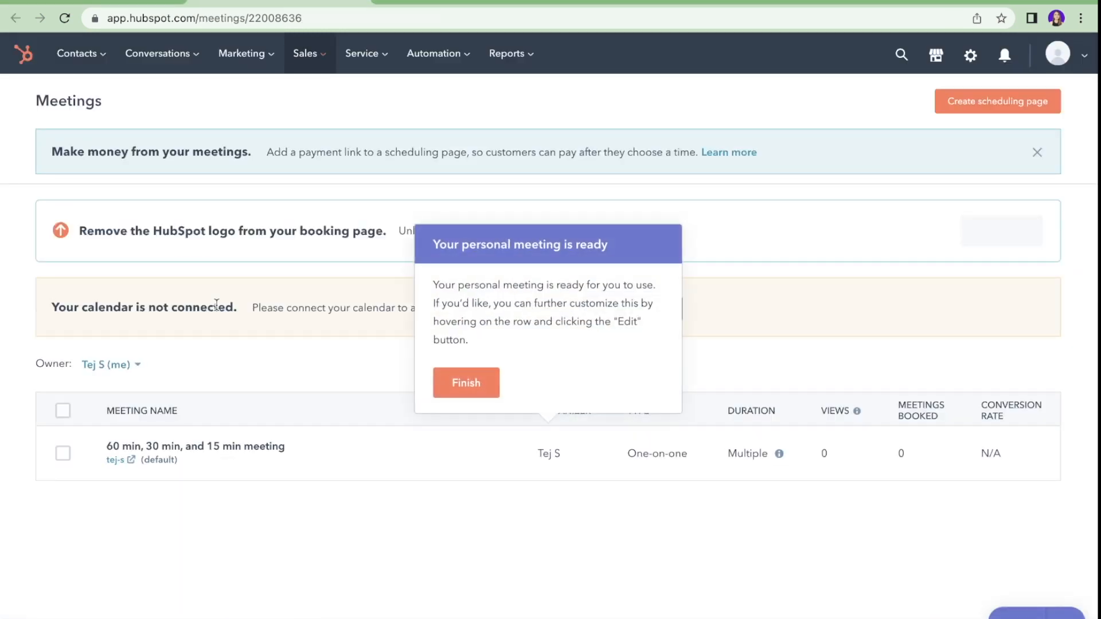
left_click(955, 109)
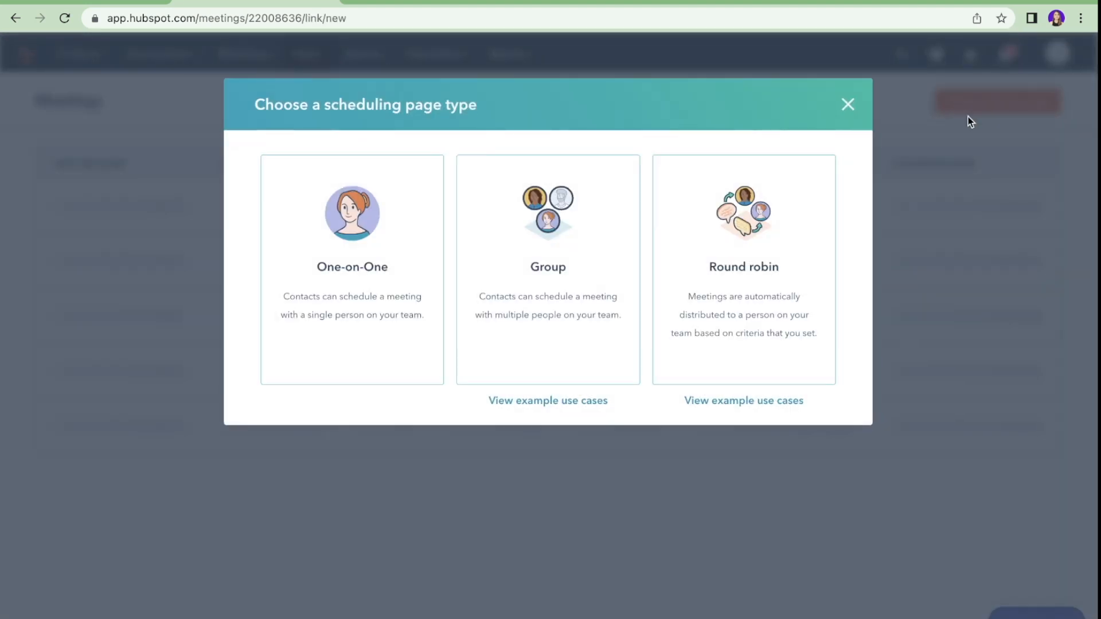
left_click(392, 332)
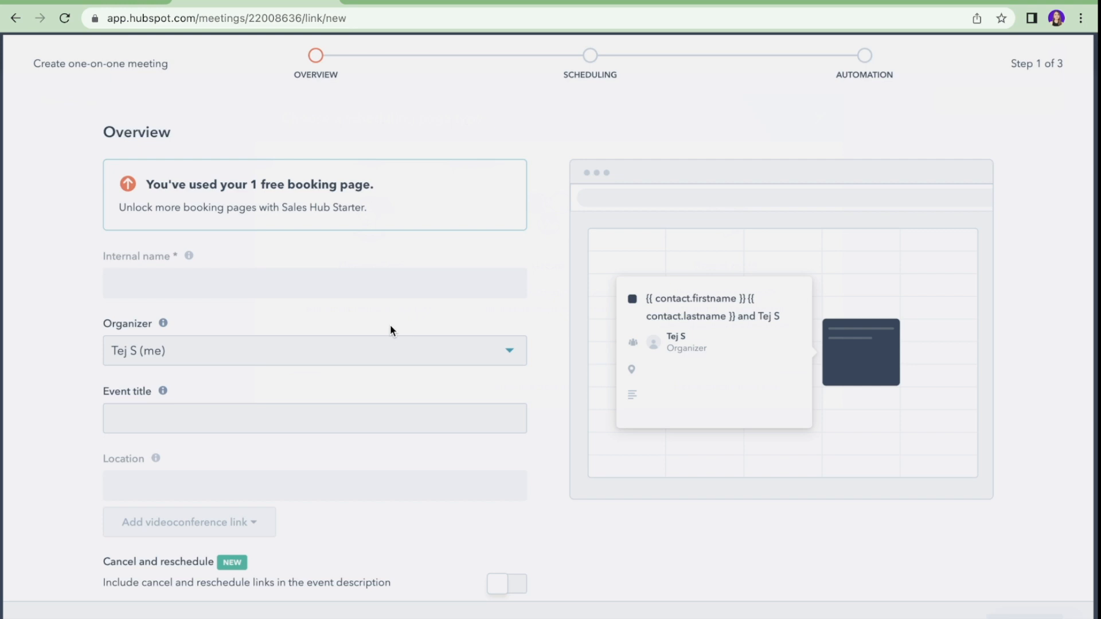
scroll(381, 278, "down", 2)
scroll(374, 267, "down", 2)
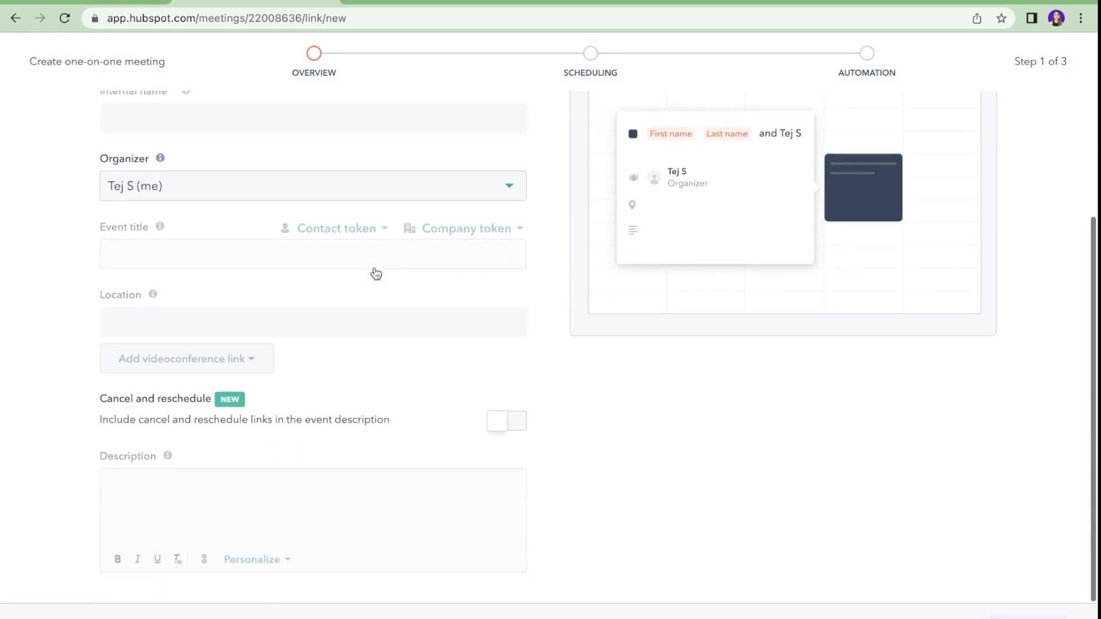
scroll(374, 268, "up", 3)
scroll(374, 268, "down", 3)
scroll(374, 267, "up", 3)
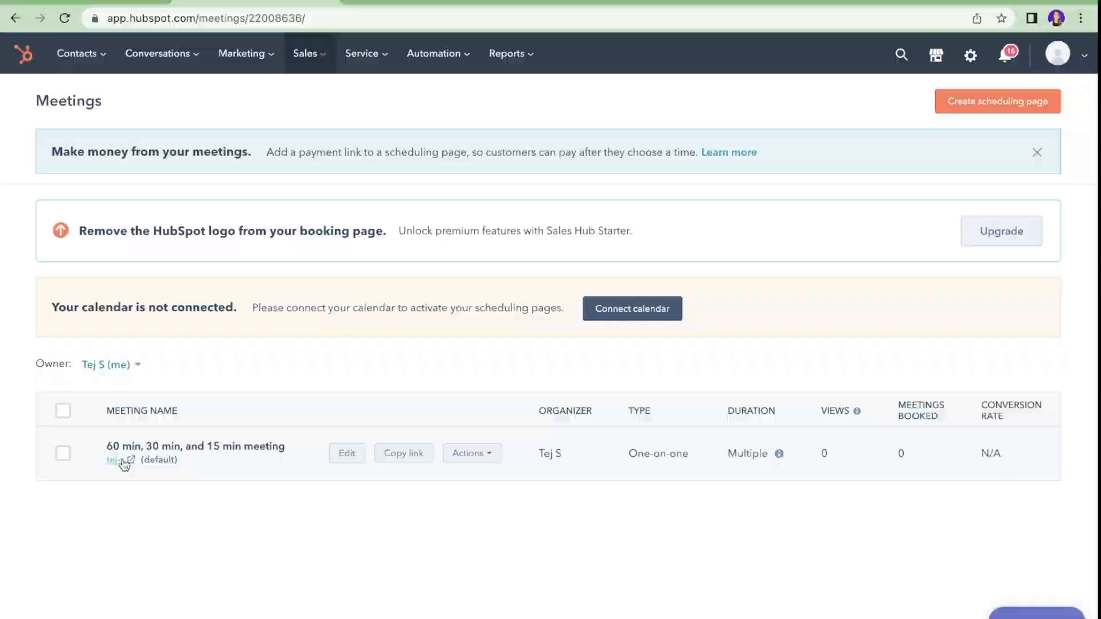
Step: Embed the 60 min, 30 min, and 15 min meeting and test booking its 9:00 am slot
left_click(123, 461)
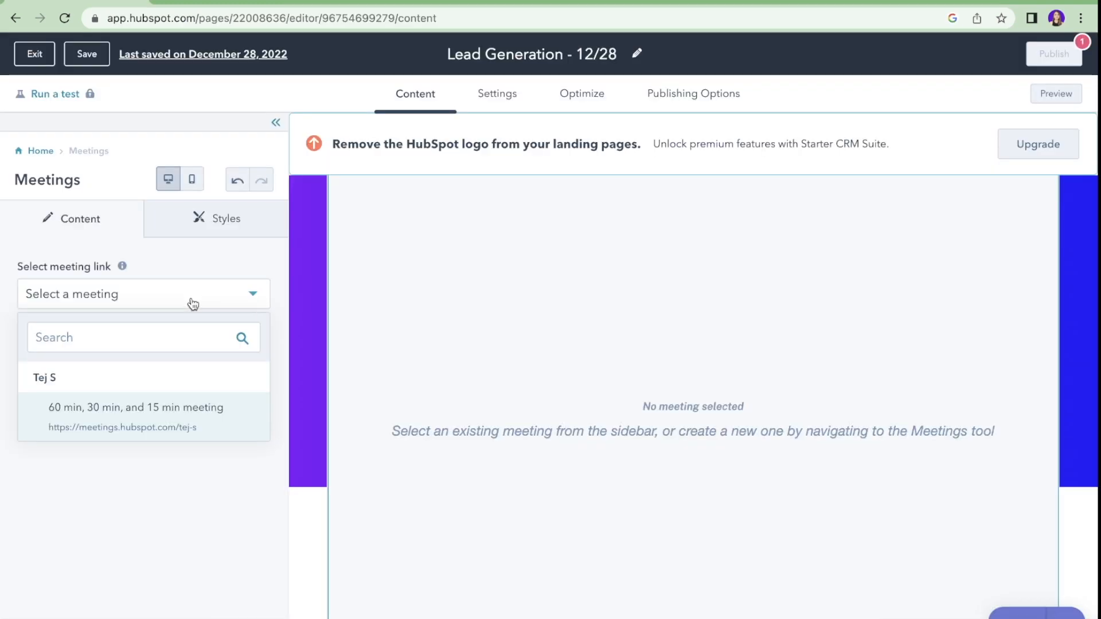
left_click(53, 429)
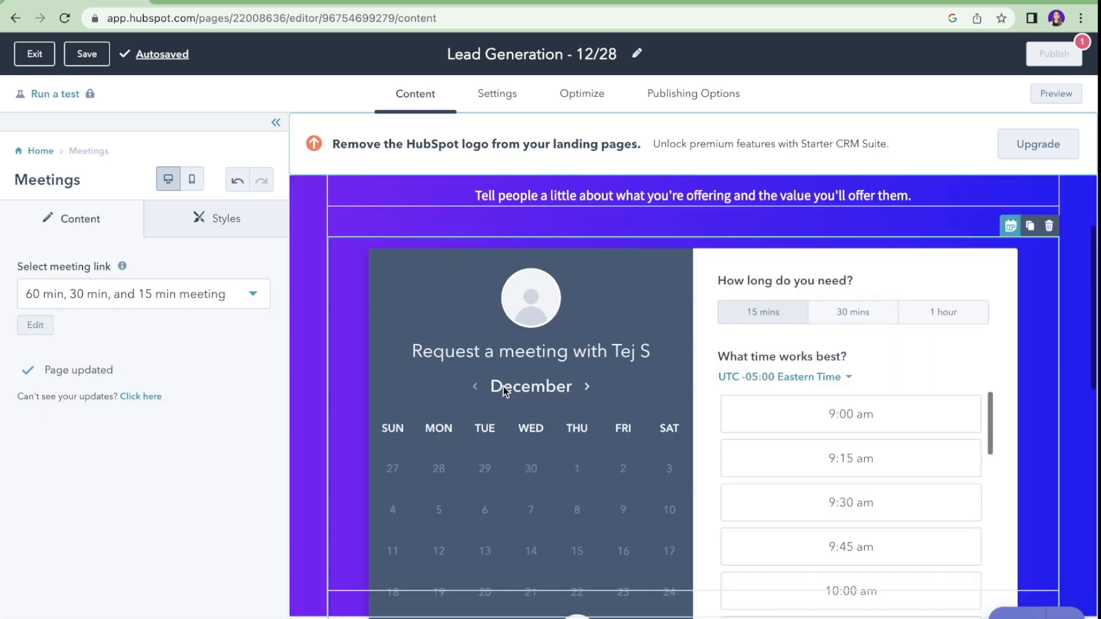
scroll(503, 391, "down", 4)
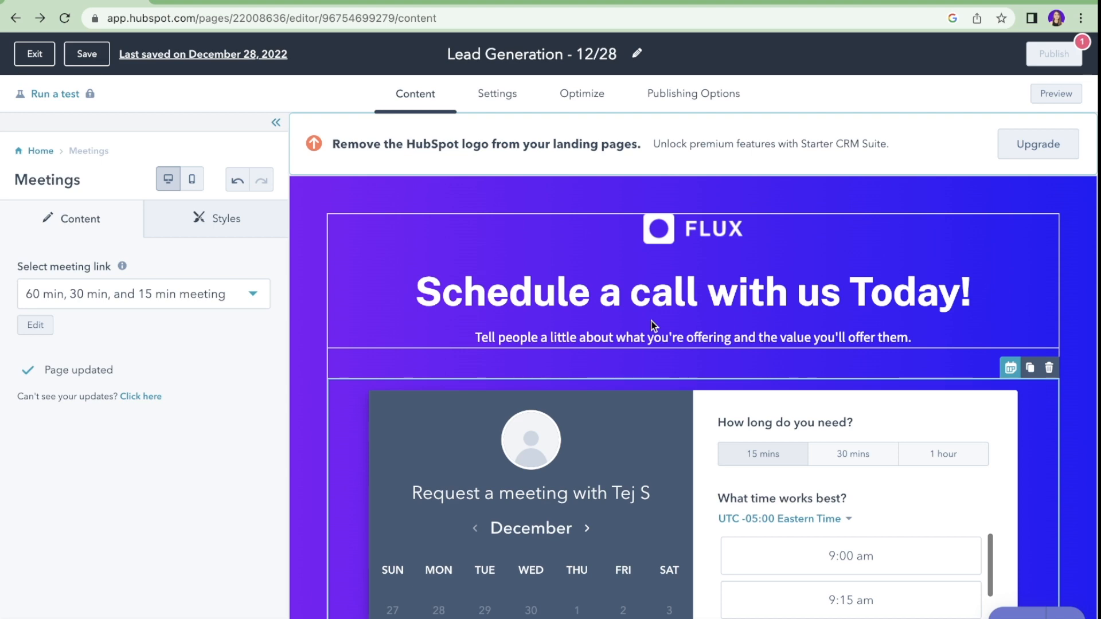
scroll(652, 325, "down", 4)
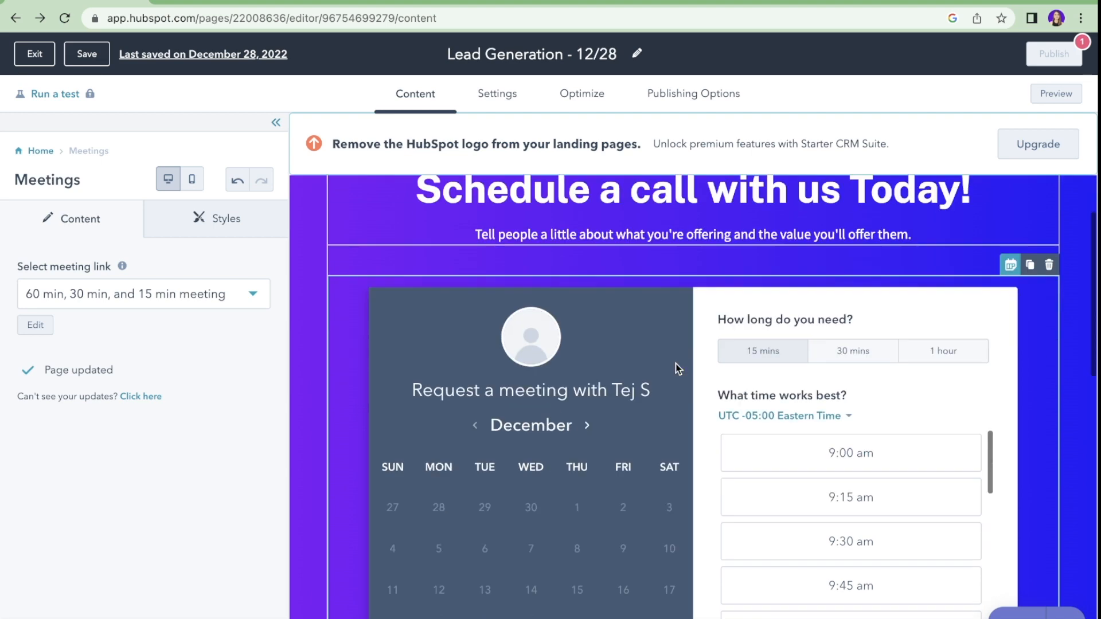
left_click(891, 369)
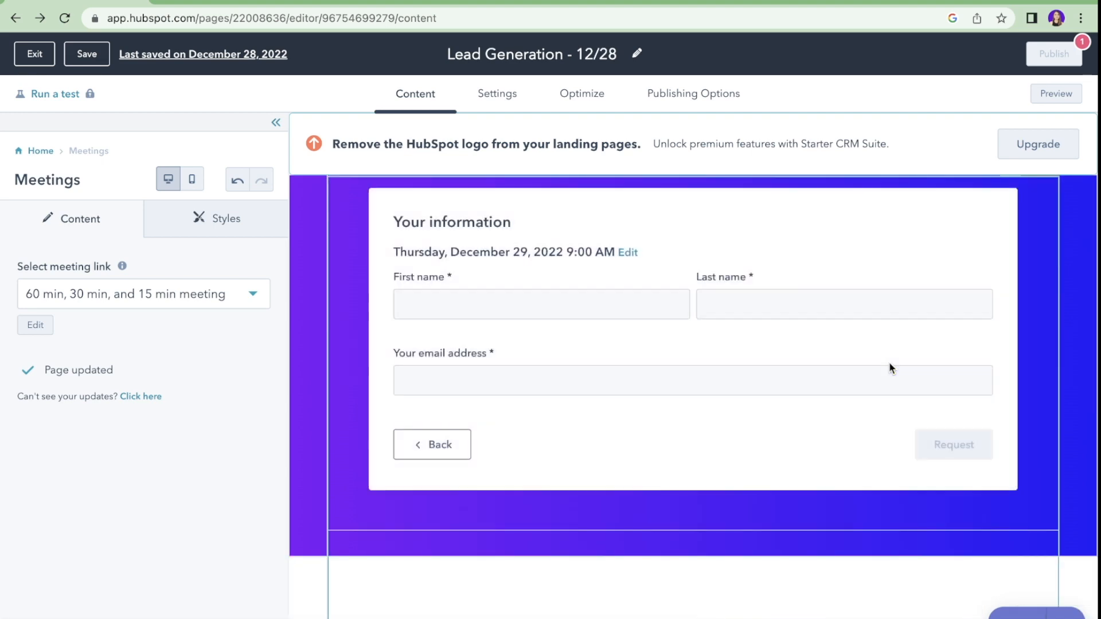
left_click(513, 96)
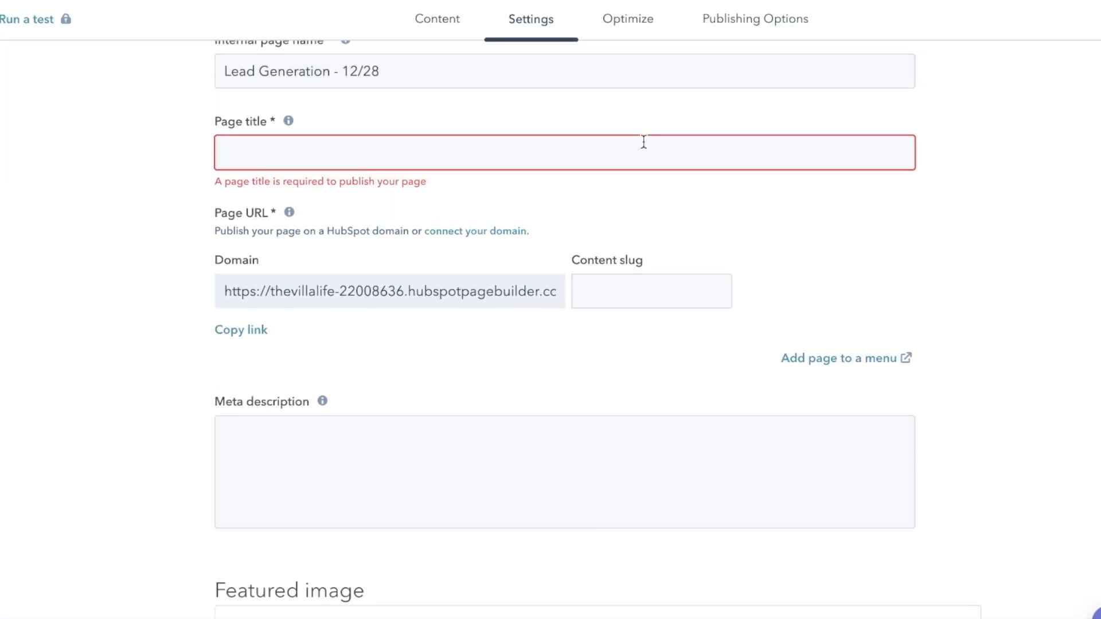
Step: Review the landing page's Settings and Optimize checks, ending on Publishing Options
scroll(643, 143, "down", 2)
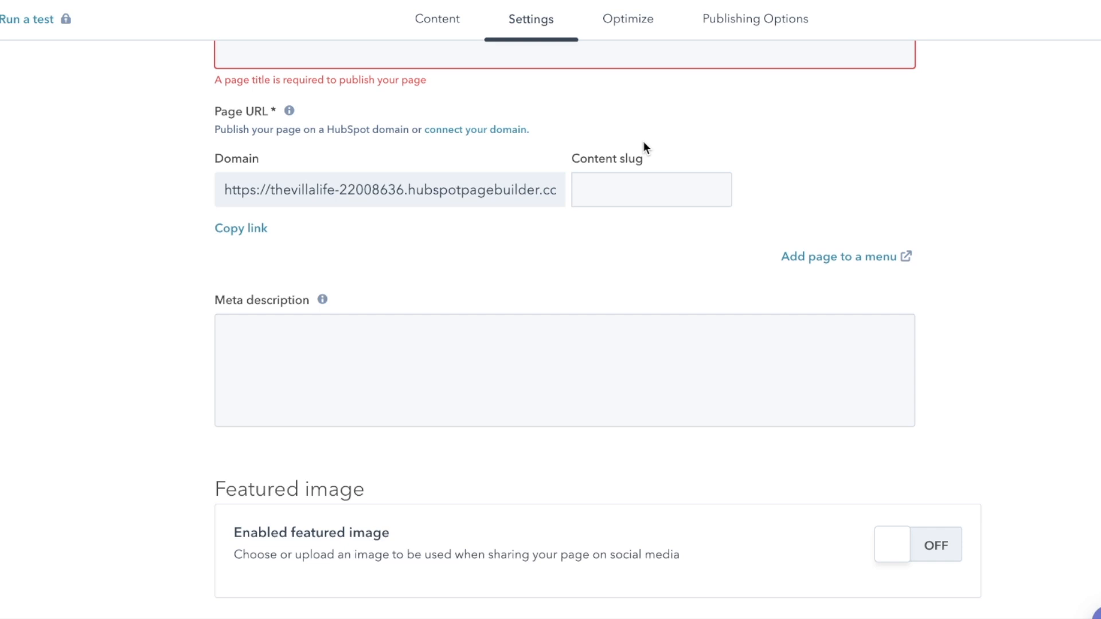
scroll(644, 143, "up", 4)
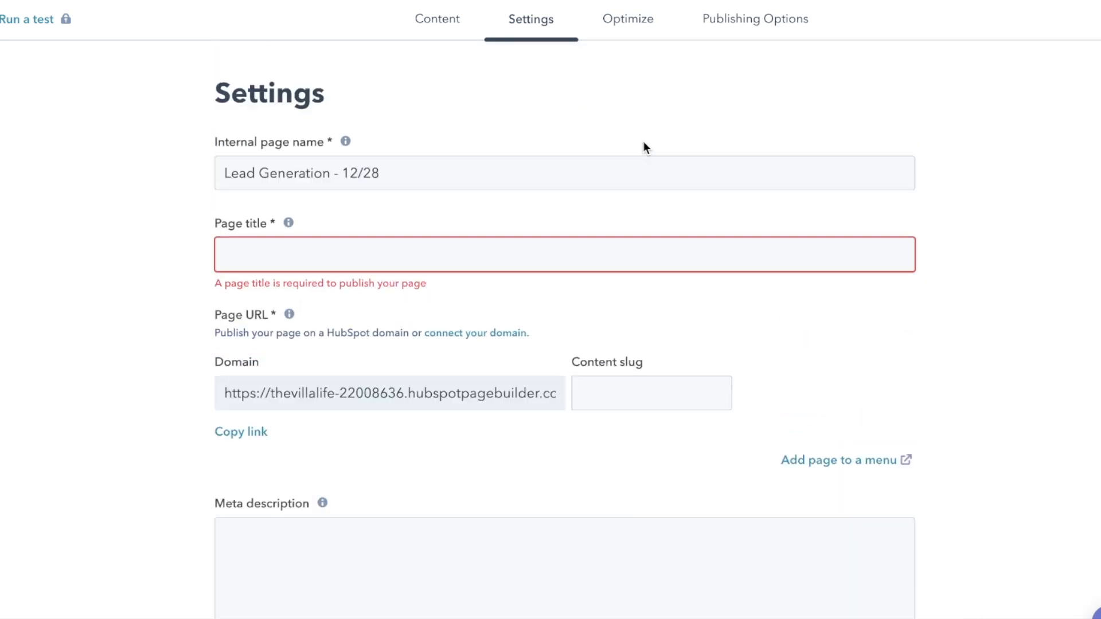
left_click(623, 24)
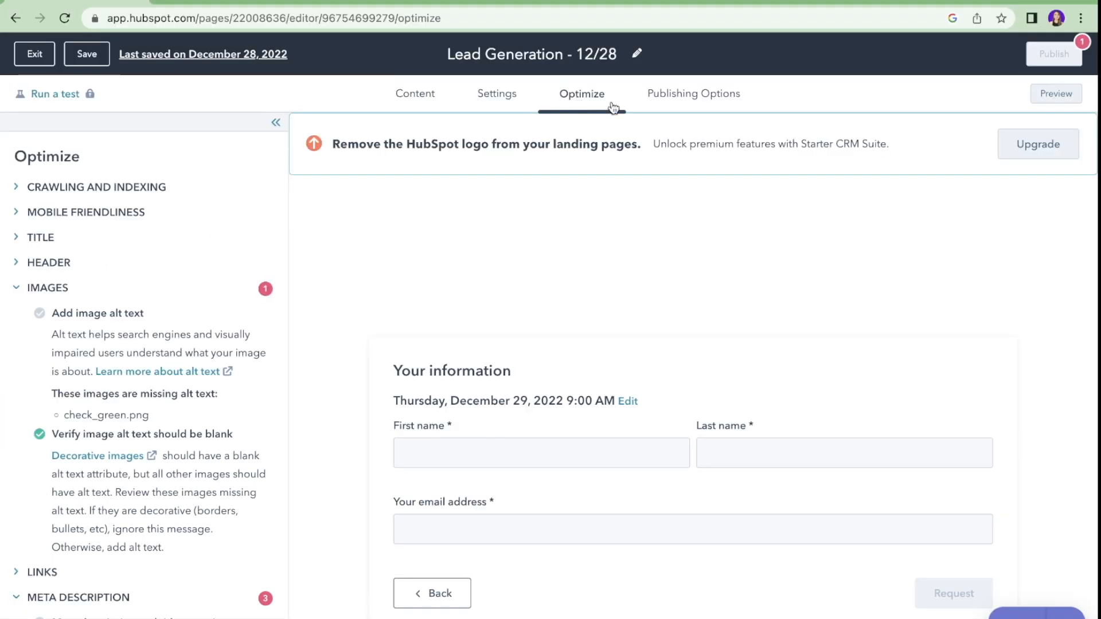
scroll(547, 229, "down", 1)
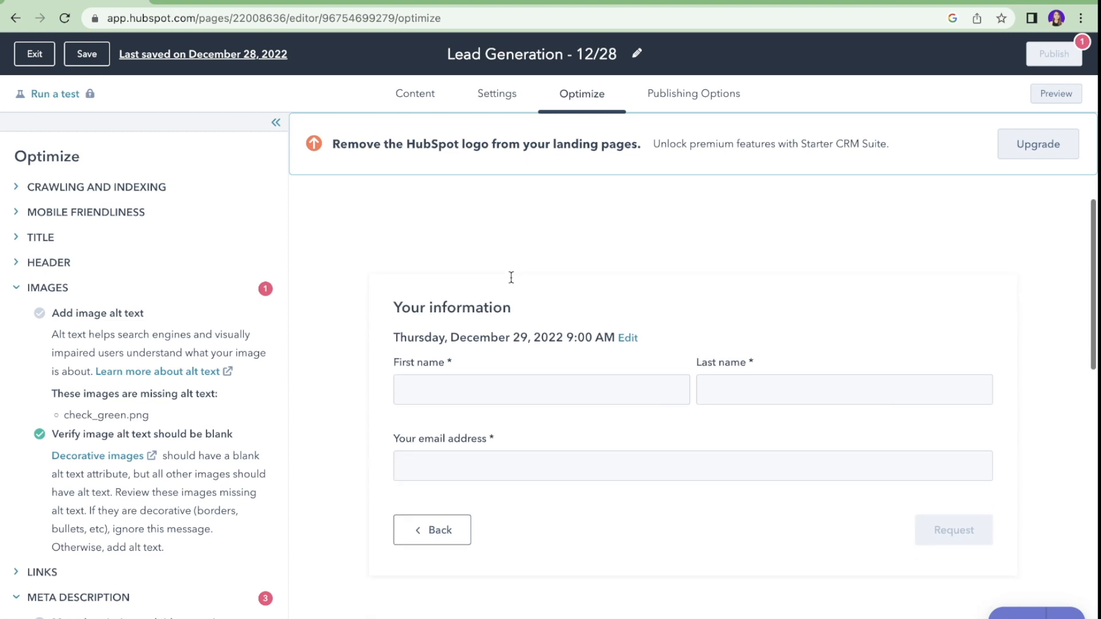
scroll(511, 277, "down", 5)
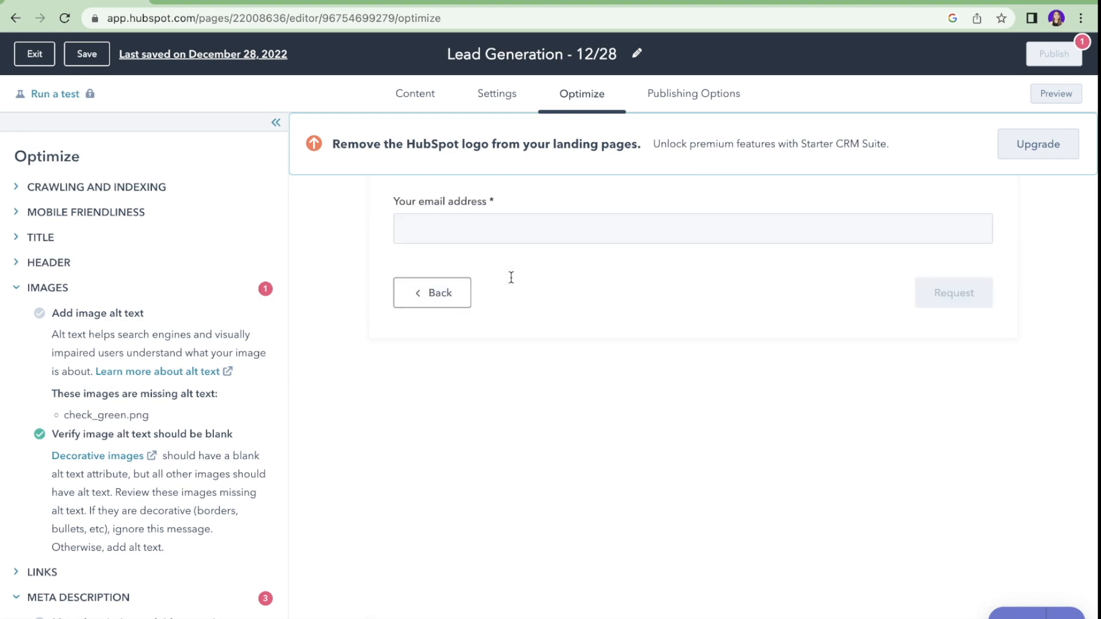
scroll(511, 278, "up", 6)
left_click(699, 109)
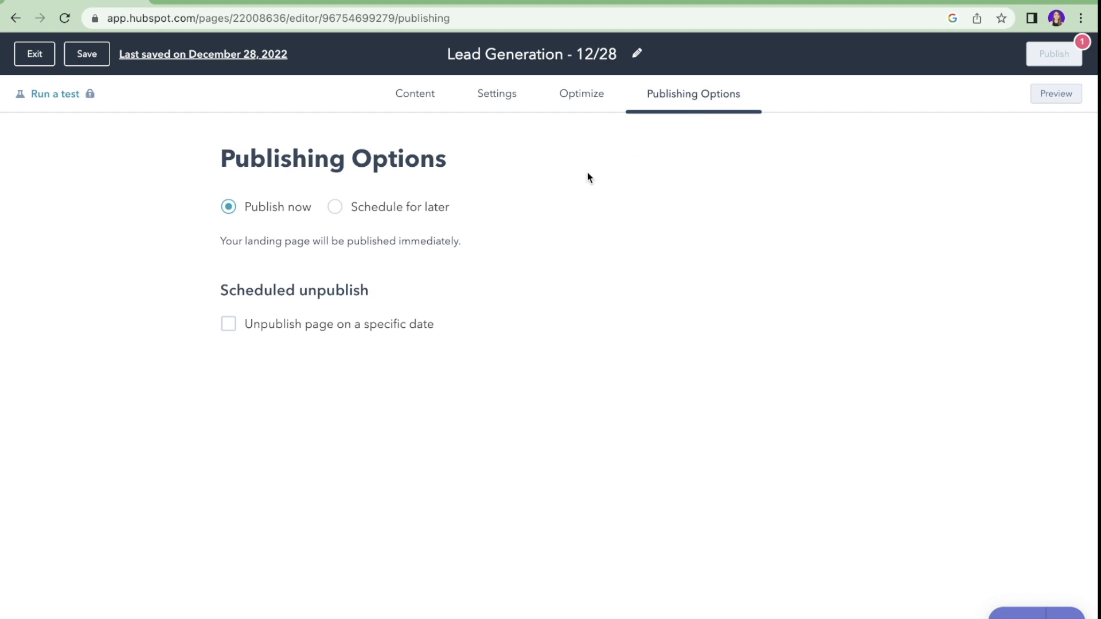
Step: Schedule the page to publish on 12/29/2022 at 5:24 PM EST and preview it
left_click(335, 209)
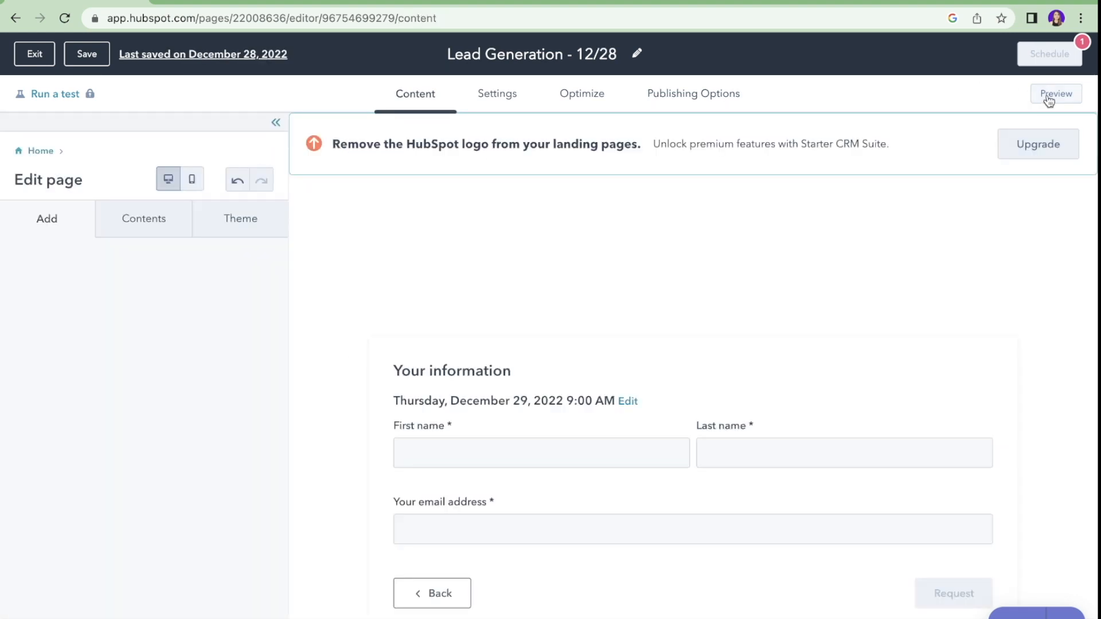
left_click(1049, 97)
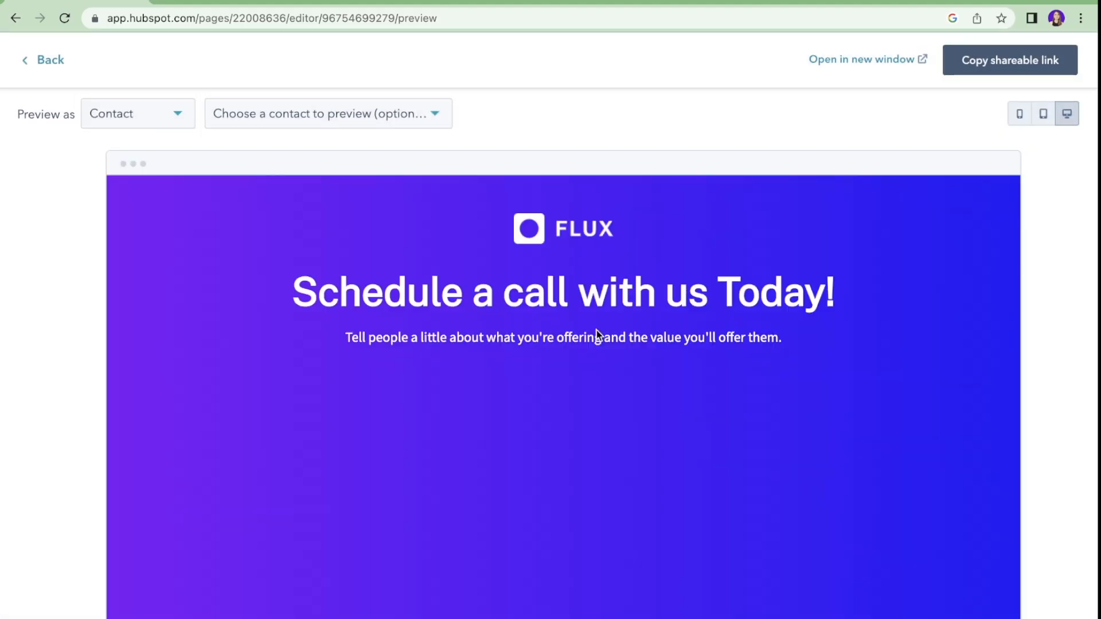
scroll(596, 330, "down", 6)
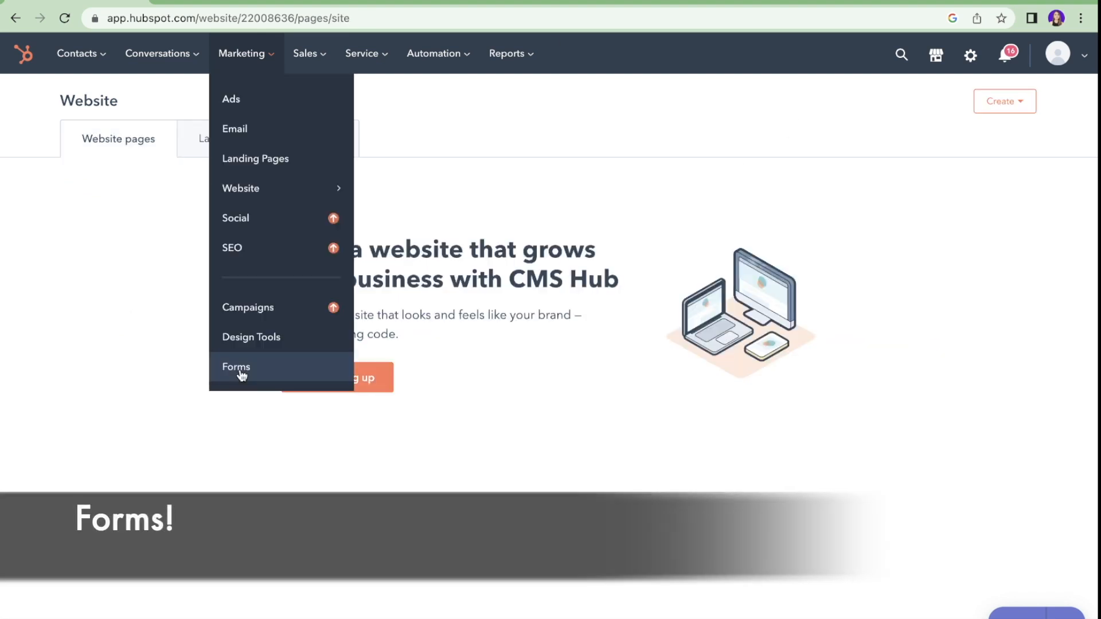
Step: From the Forms list, create a new form of the Pop-up box type
left_click(236, 367)
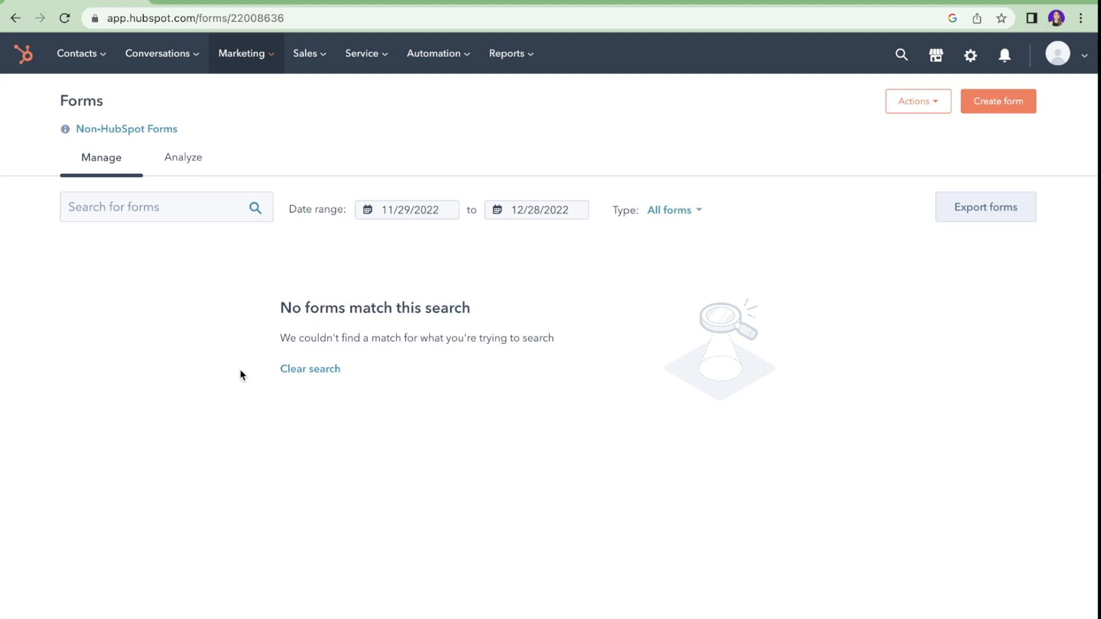
left_click(1032, 113)
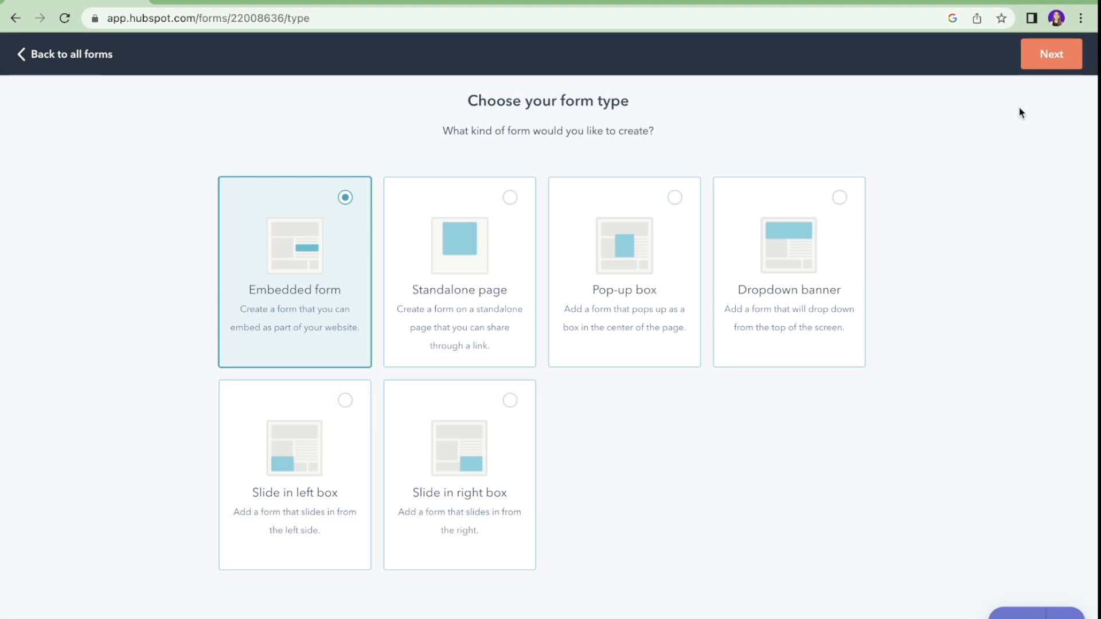
double_click(570, 322)
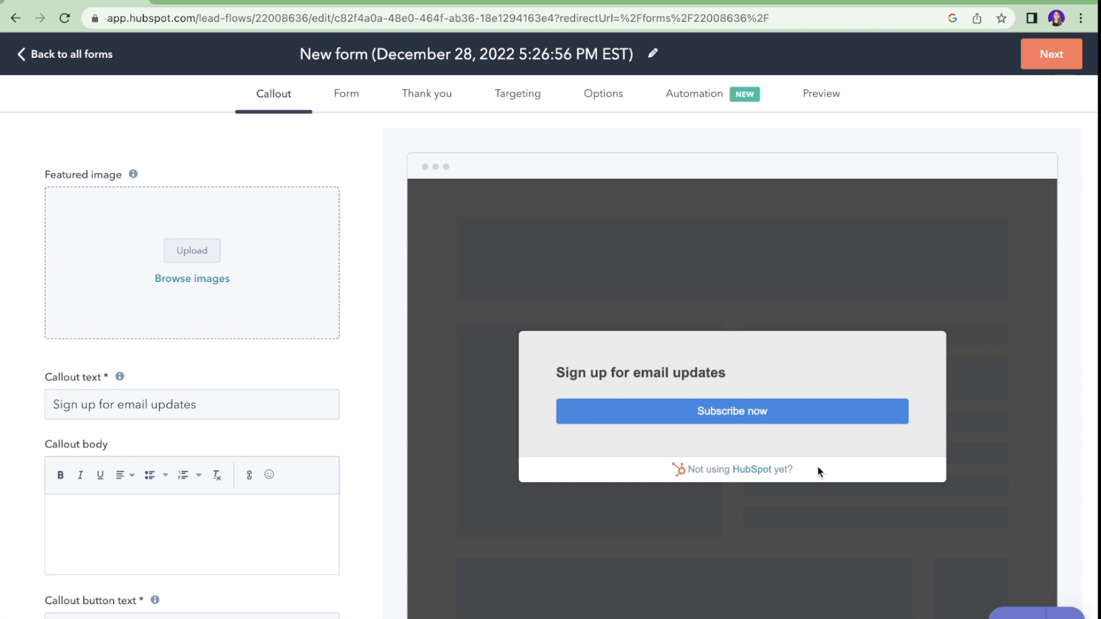
Step: Review the callout's image, body text and F6B26B theme, and link its button to an external URL
scroll(818, 467, "down", 2)
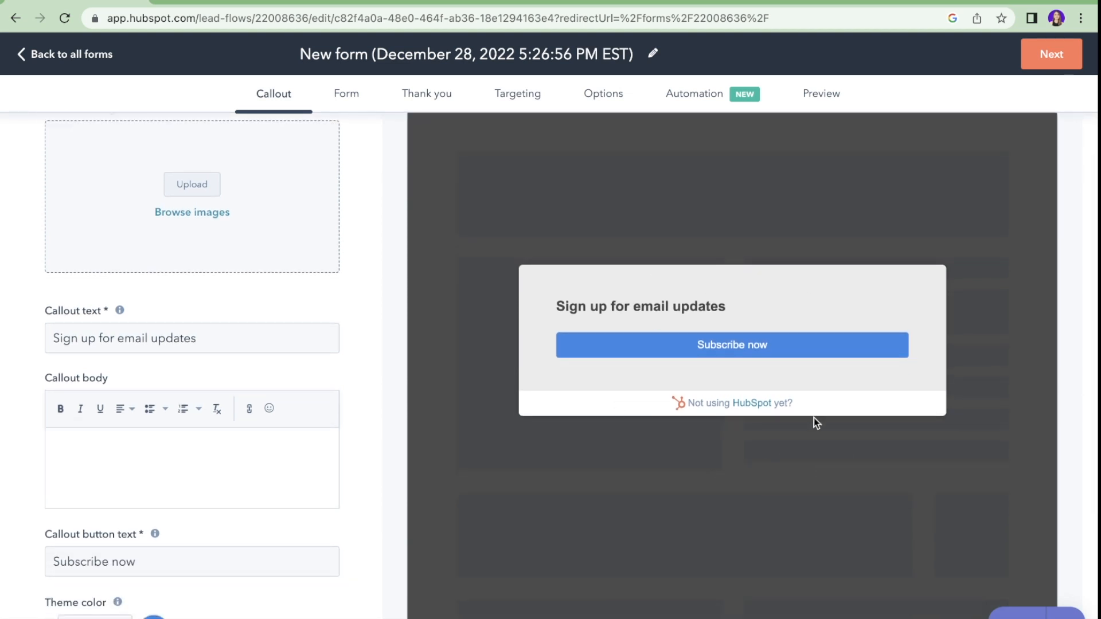
scroll(720, 278, "up", 1)
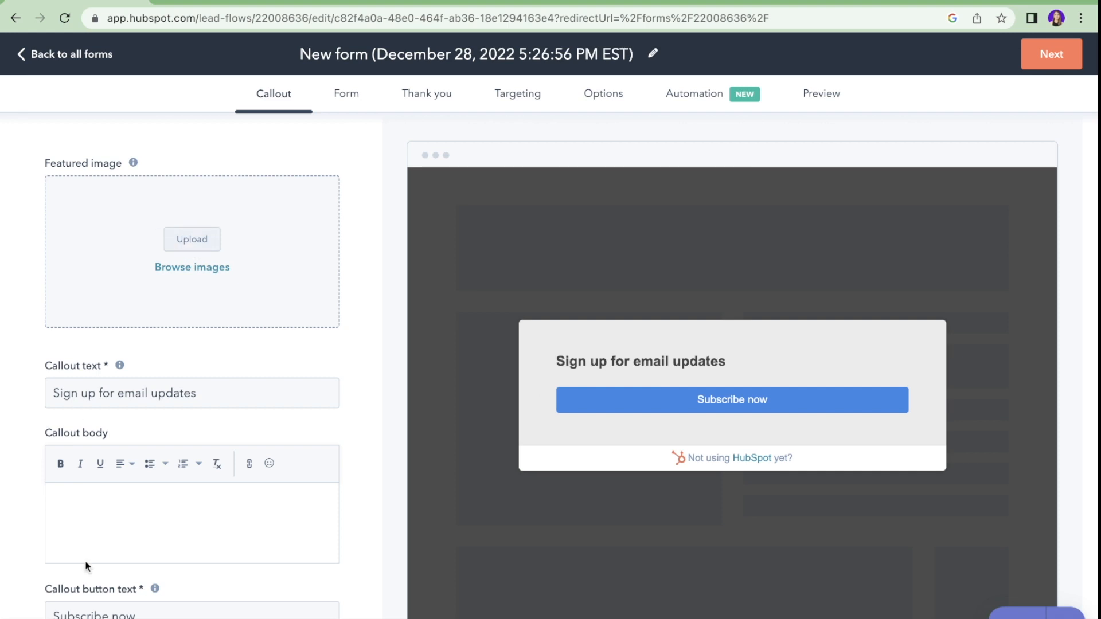
scroll(84, 562, "down", 5)
scroll(87, 565, "up", 2)
scroll(86, 566, "up", 3)
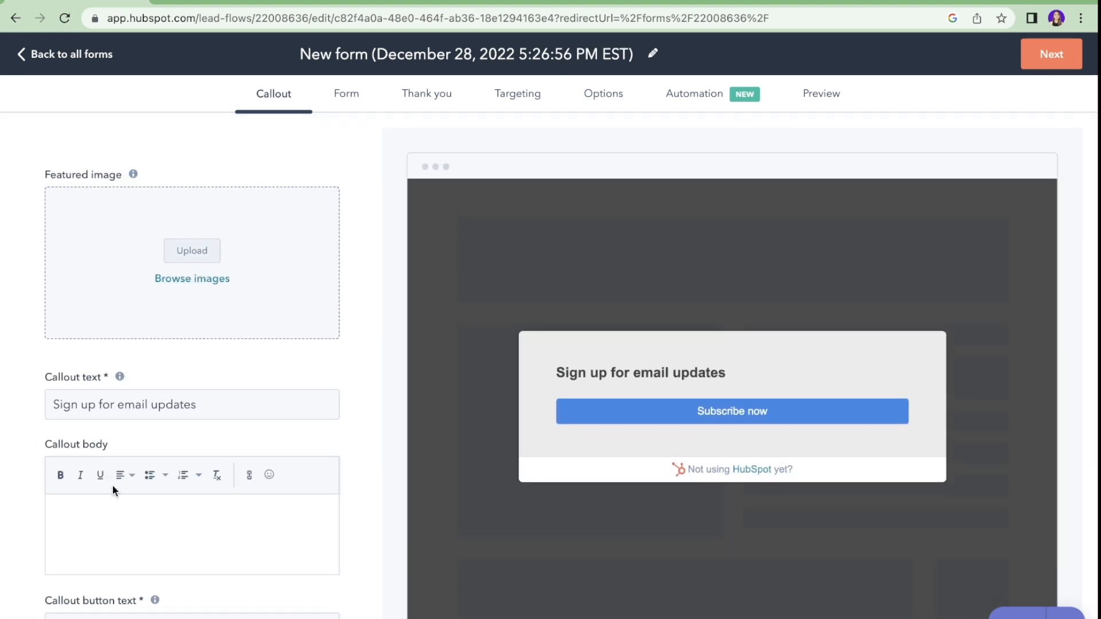
scroll(112, 486, "down", 2)
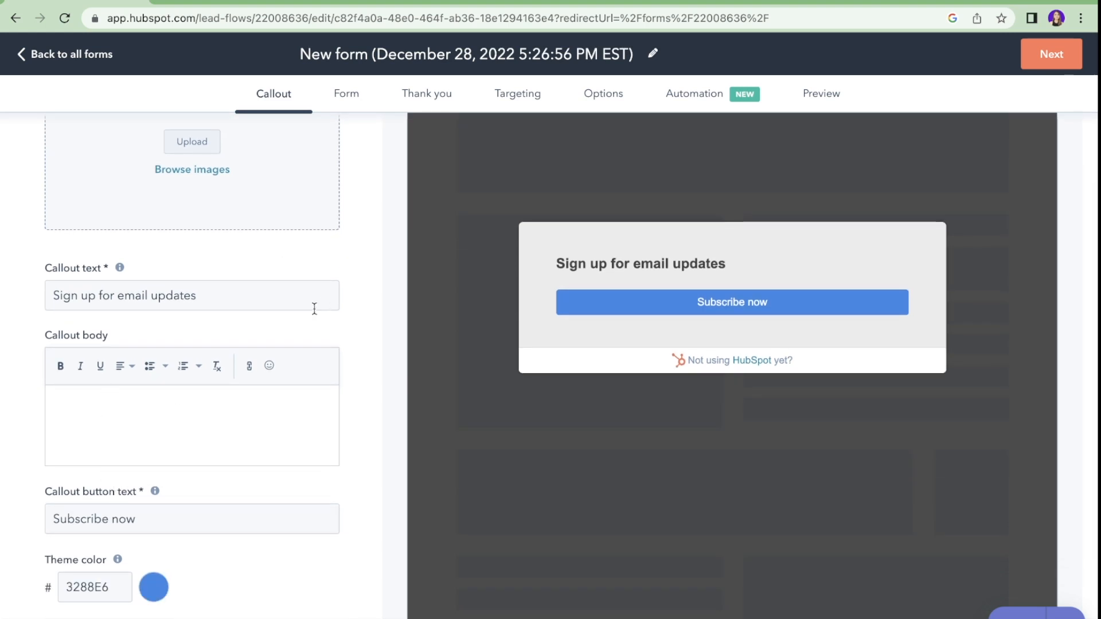
scroll(201, 582, "down", 3)
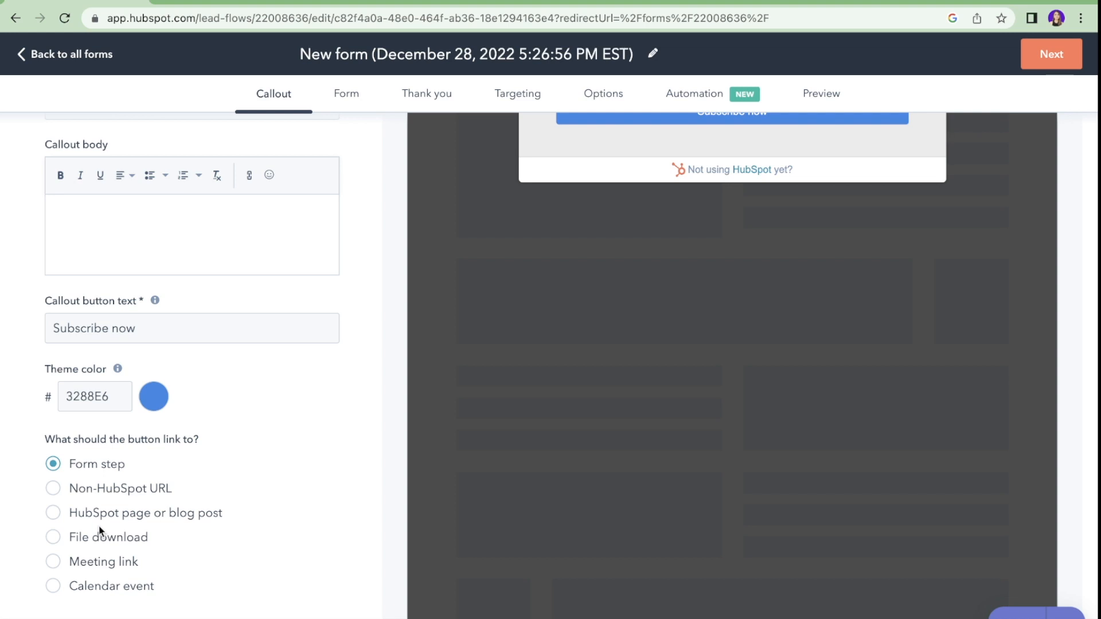
scroll(99, 529, "up", 5)
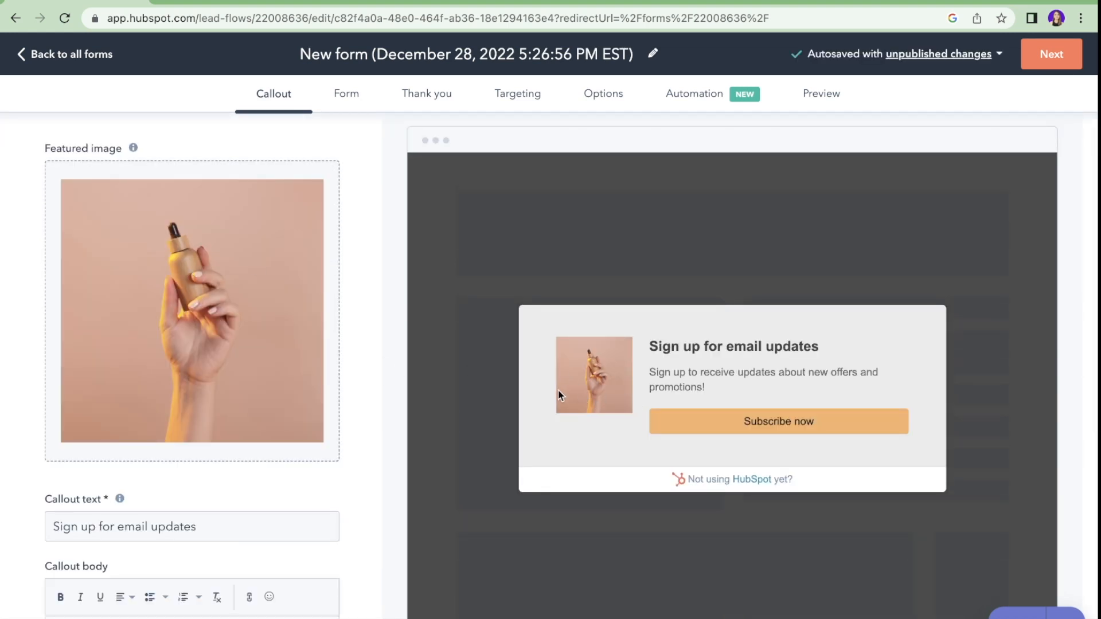
scroll(558, 391, "down", 4)
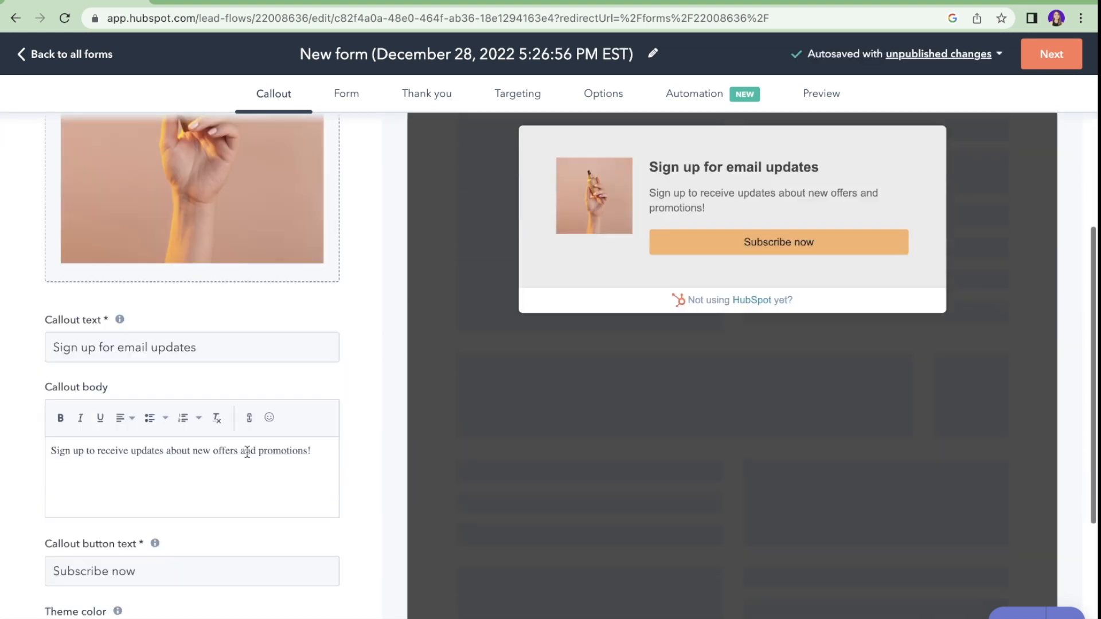
scroll(172, 436, "down", 3)
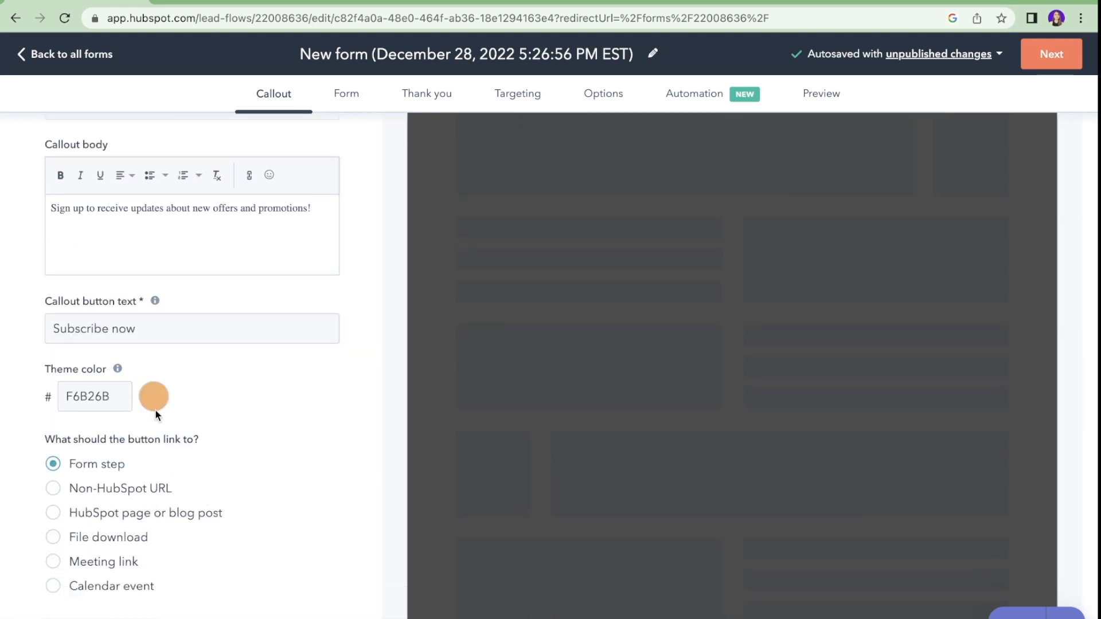
left_click(114, 487)
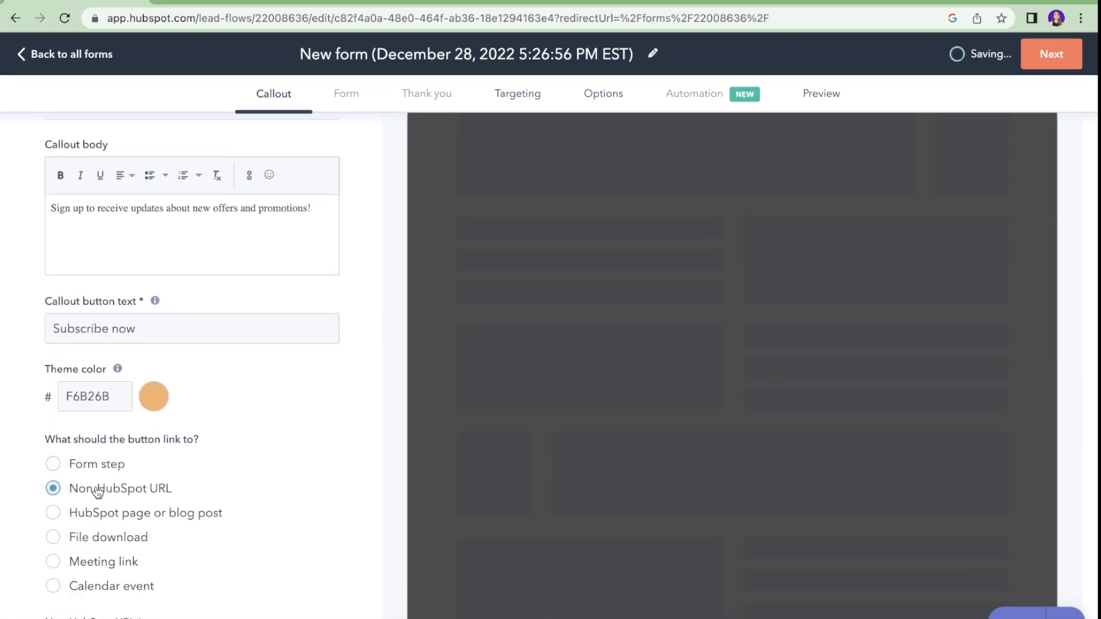
Step: Change the callout button to offer a file download before moving to the form fields
scroll(151, 486, "down", 1)
scroll(189, 486, "up", 8)
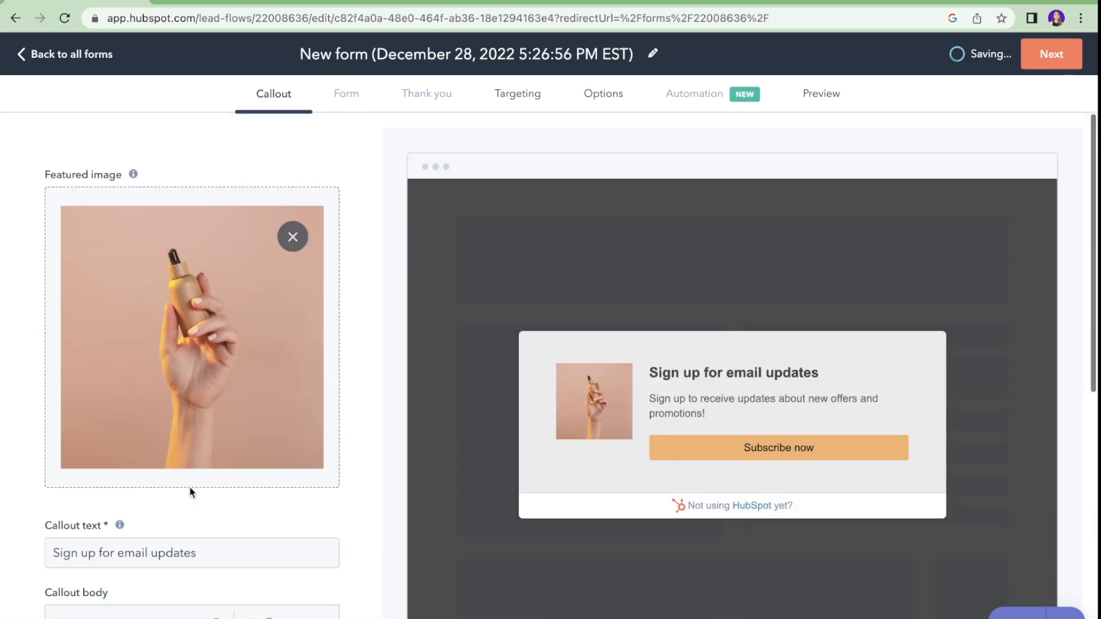
scroll(135, 483, "down", 7)
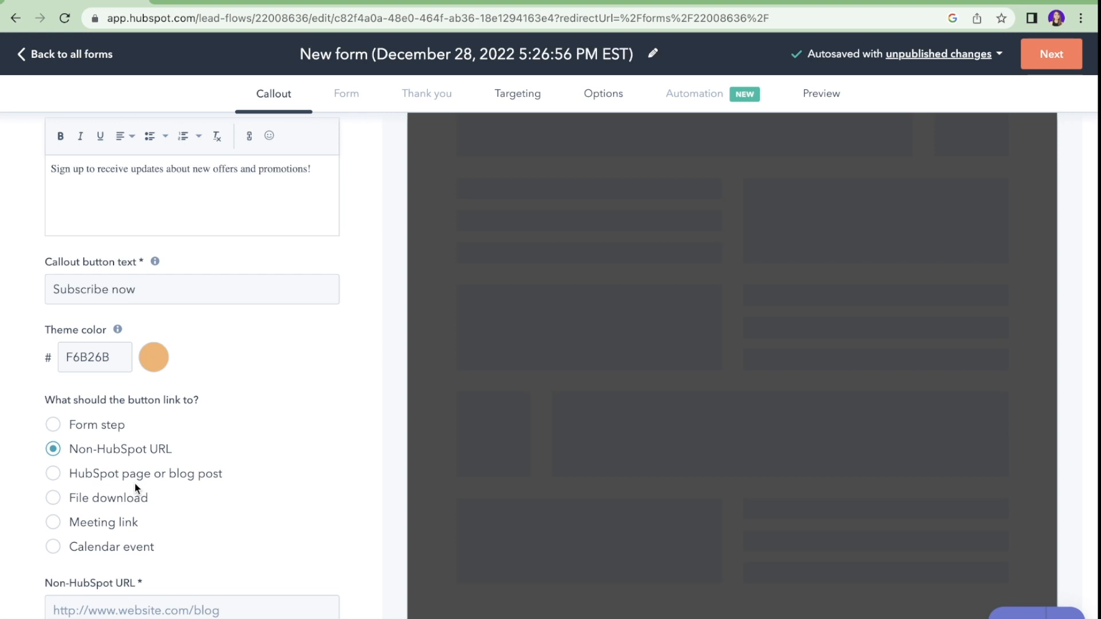
scroll(136, 500, "down", 1)
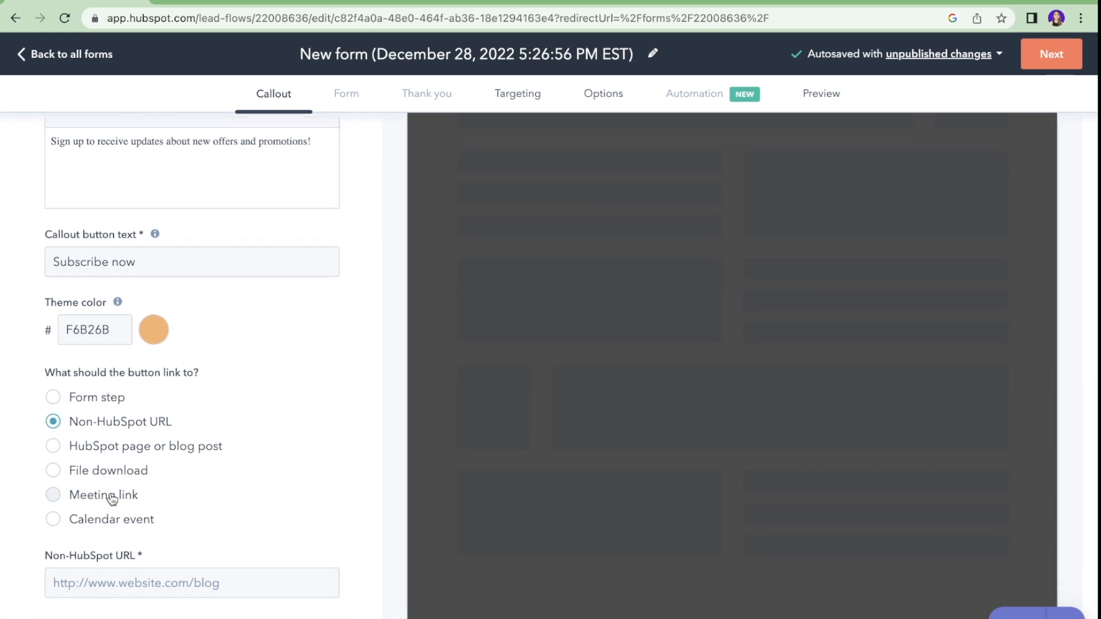
left_click(122, 475)
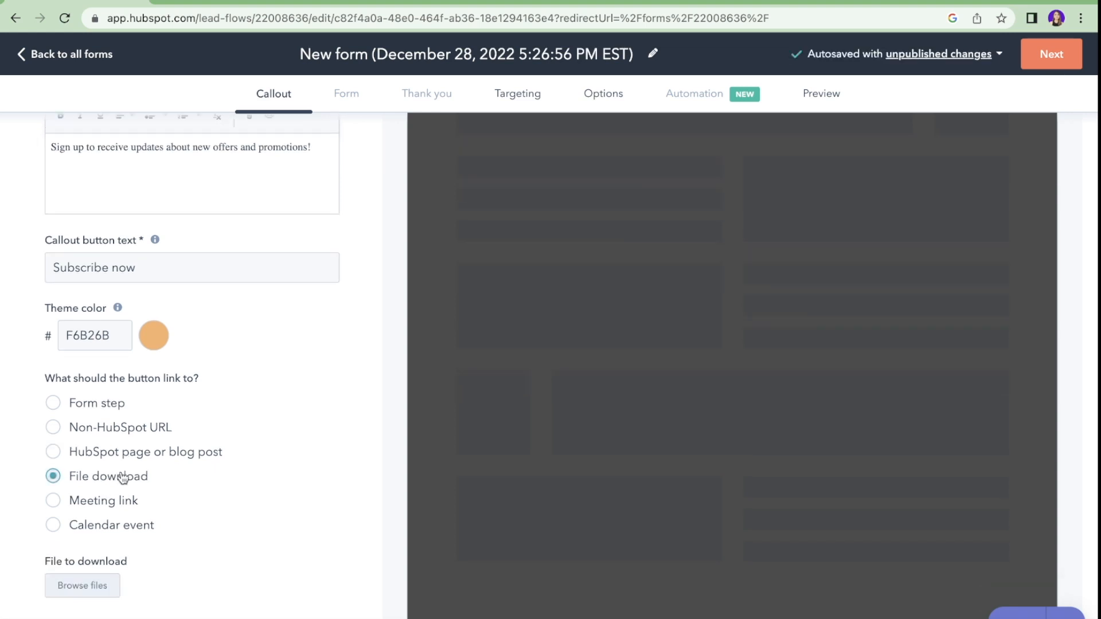
left_click(346, 94)
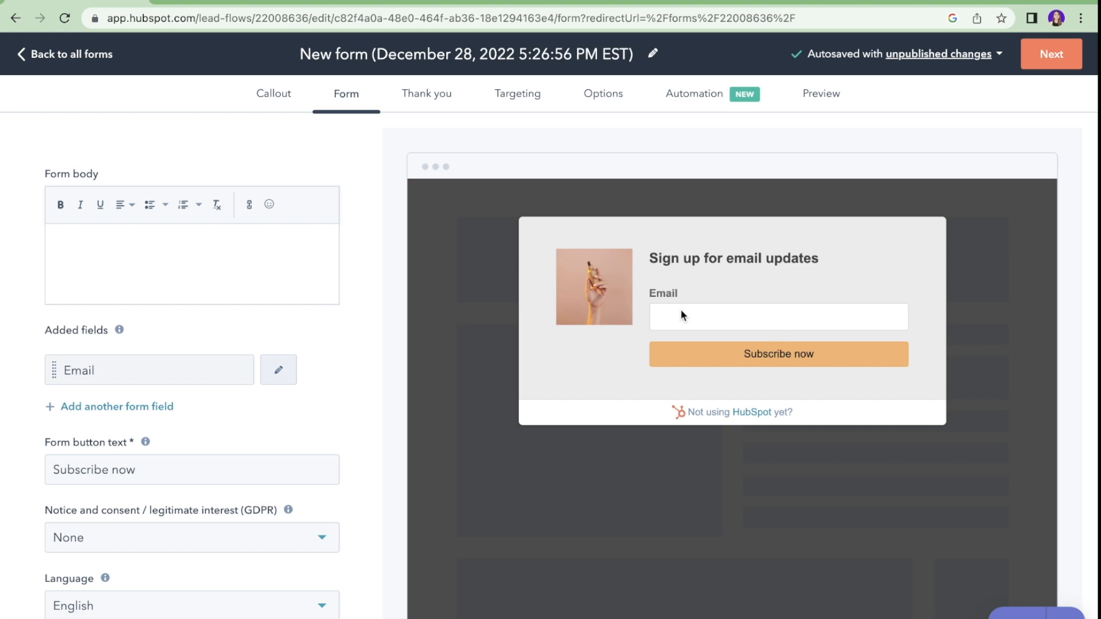
Step: Add a First name field to the pop-up form and place it above Email
left_click(156, 407)
left_click(157, 443)
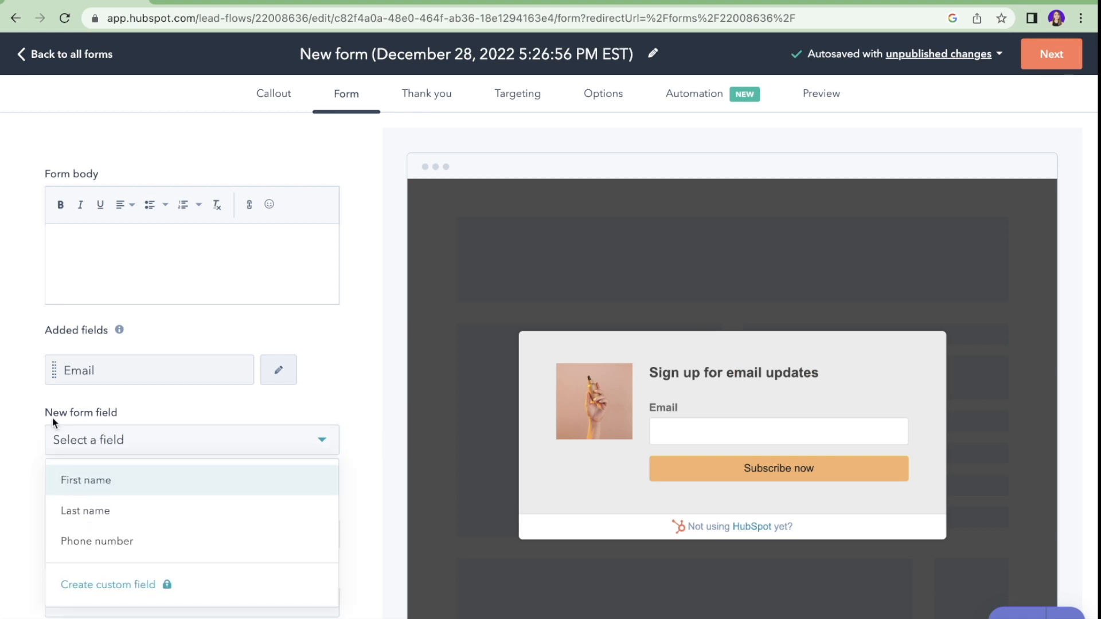
left_click(83, 486)
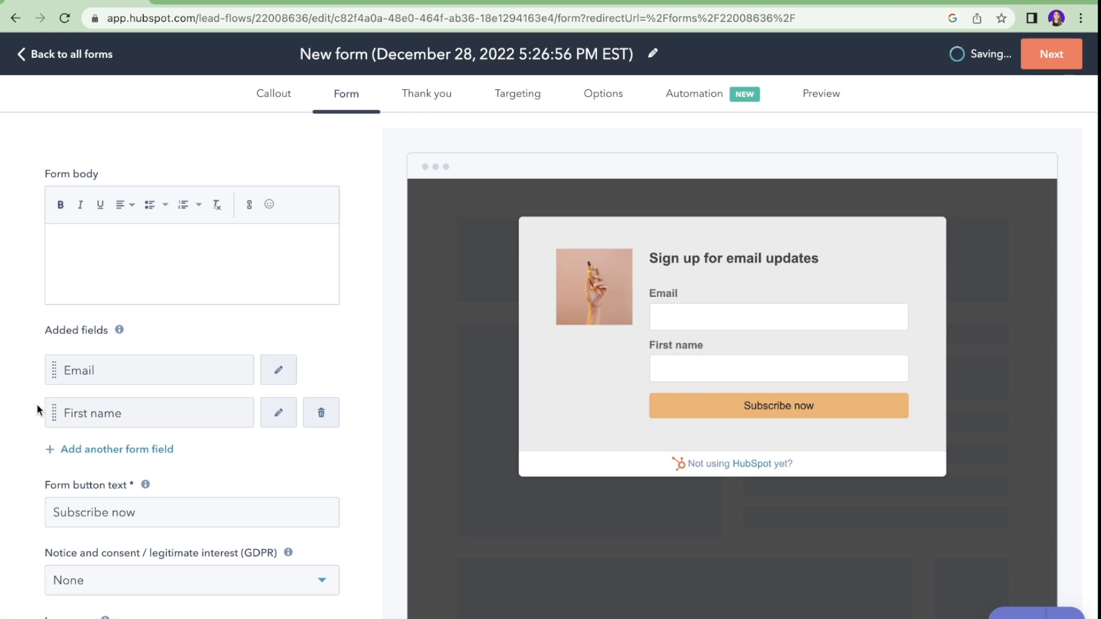
left_click_drag(53, 413, 49, 445)
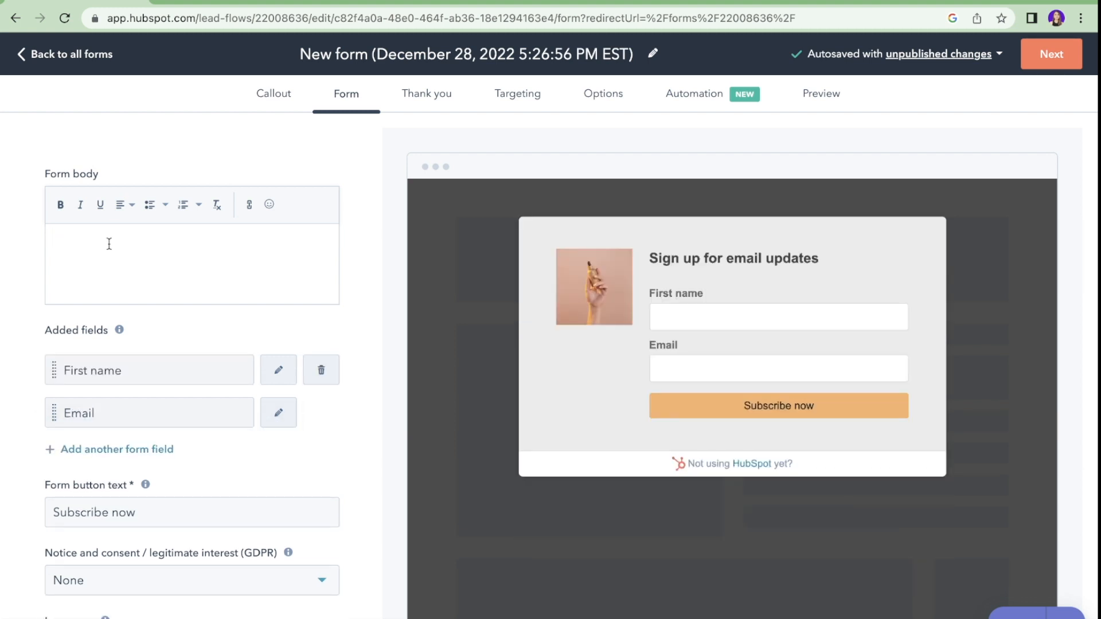
Step: Fill the form body with placeholder text 'sbdjdbfjjsbf', then go to the Thank you settings
type("sbdjdbfjjsbf")
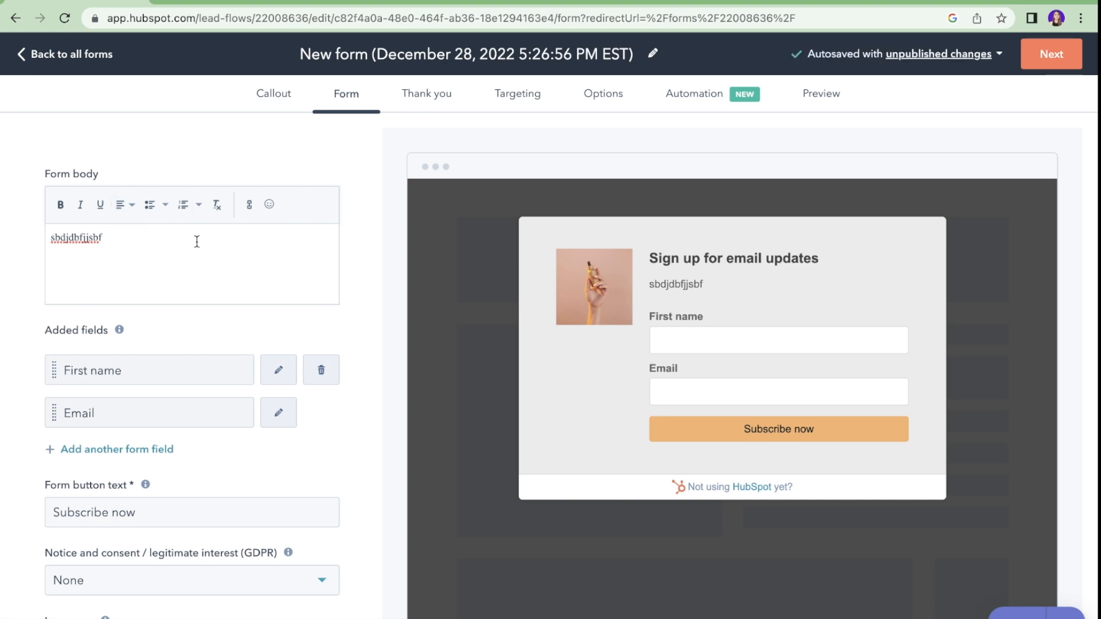
left_click_drag(196, 240, 95, 159)
left_click(419, 97)
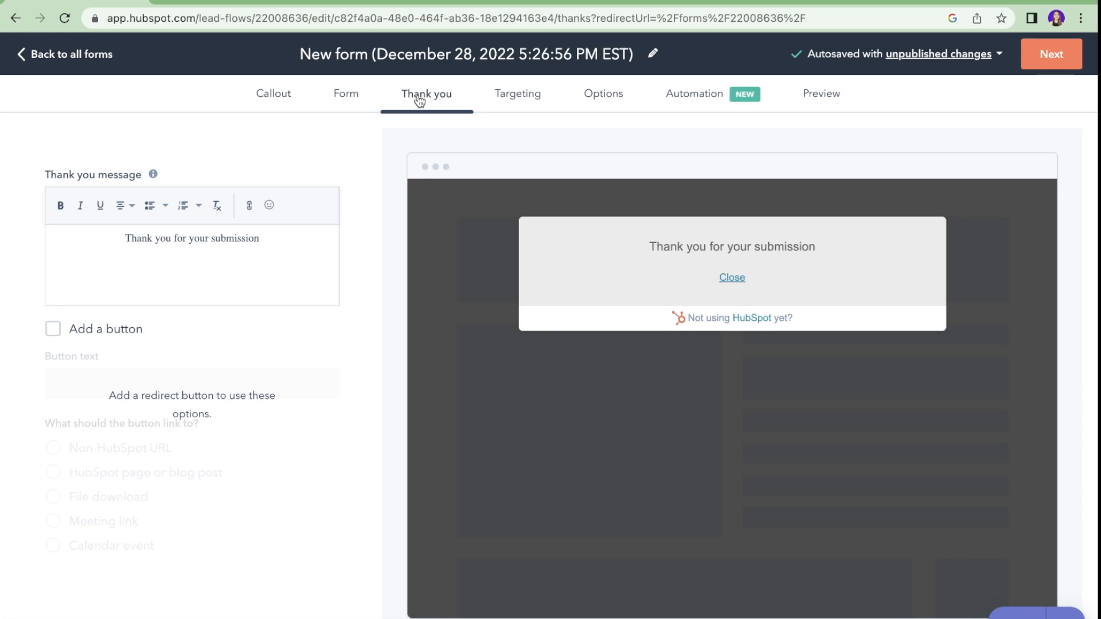
Step: Add a thank-you button labelled 'Head the the website', then go to Targeting
left_click(54, 331)
left_click(140, 386)
type("Head ")
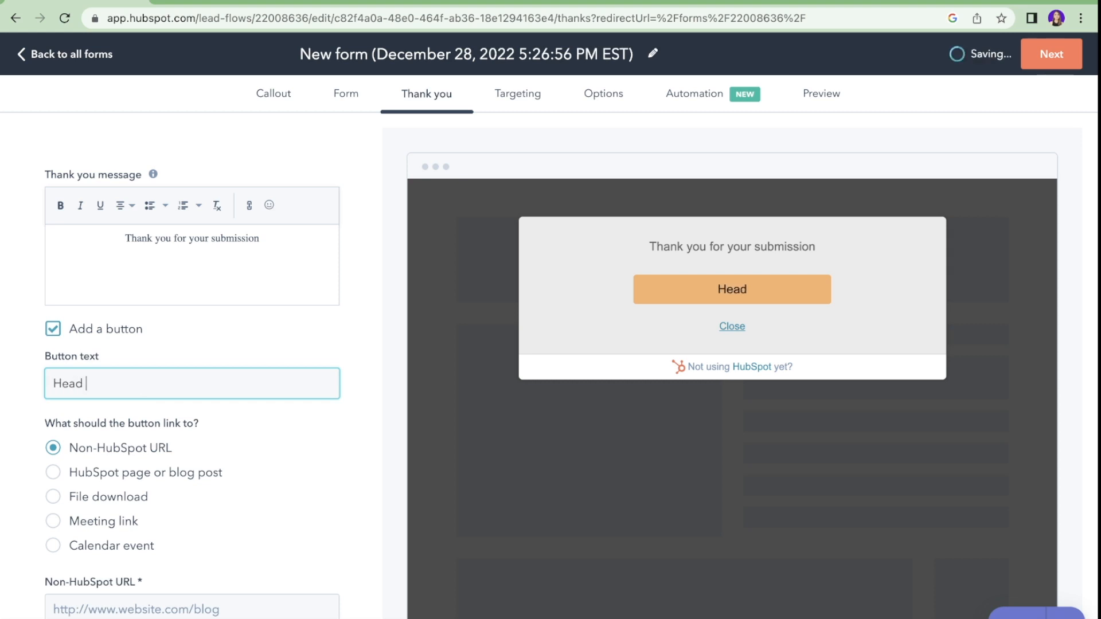
type("the the website")
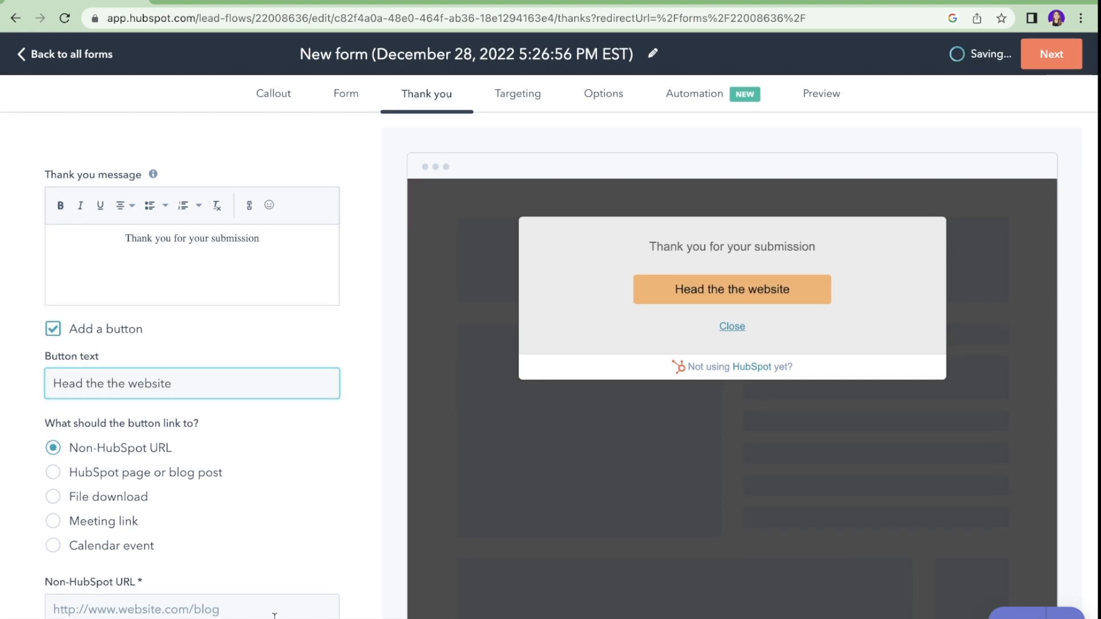
left_click(516, 97)
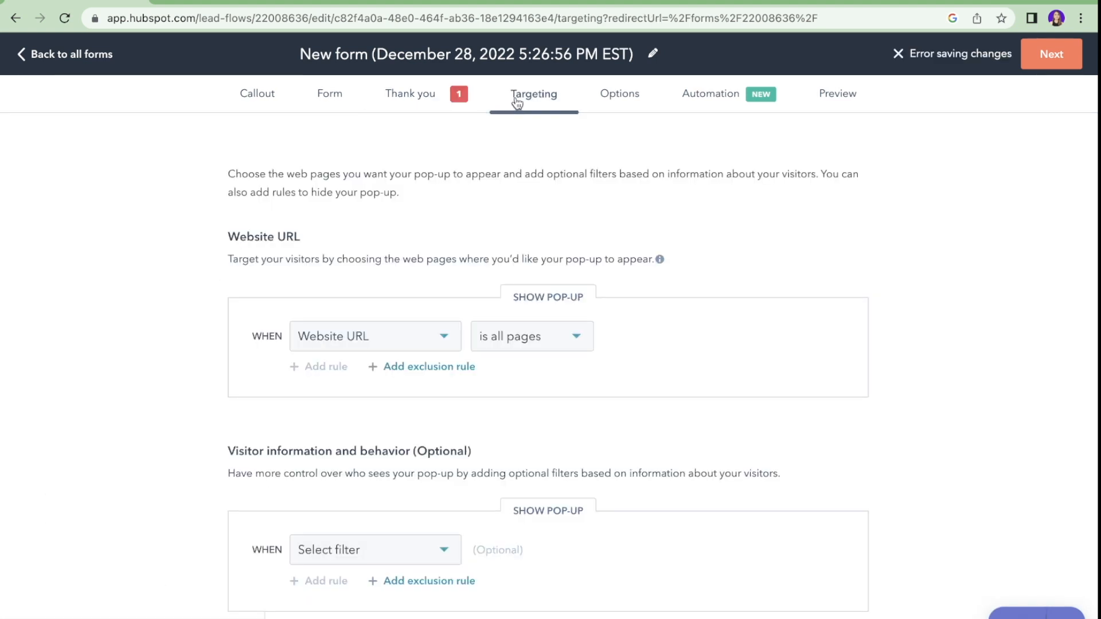
Step: Look over the Targeting options, then go to the Automation follow-up email options
scroll(504, 207, "down", 3)
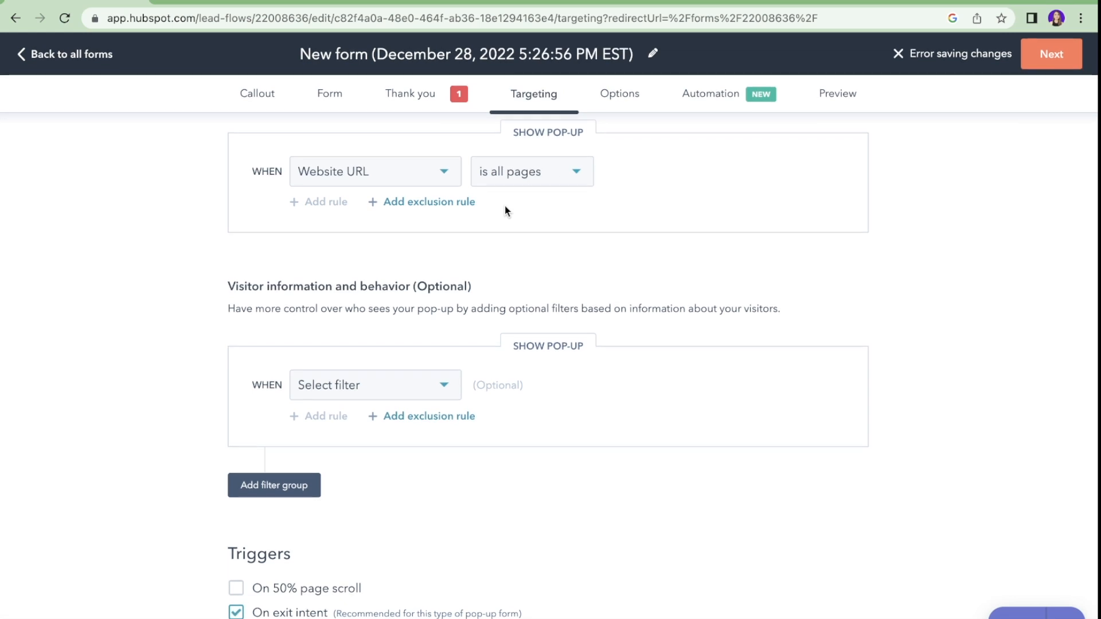
scroll(504, 207, "up", 3)
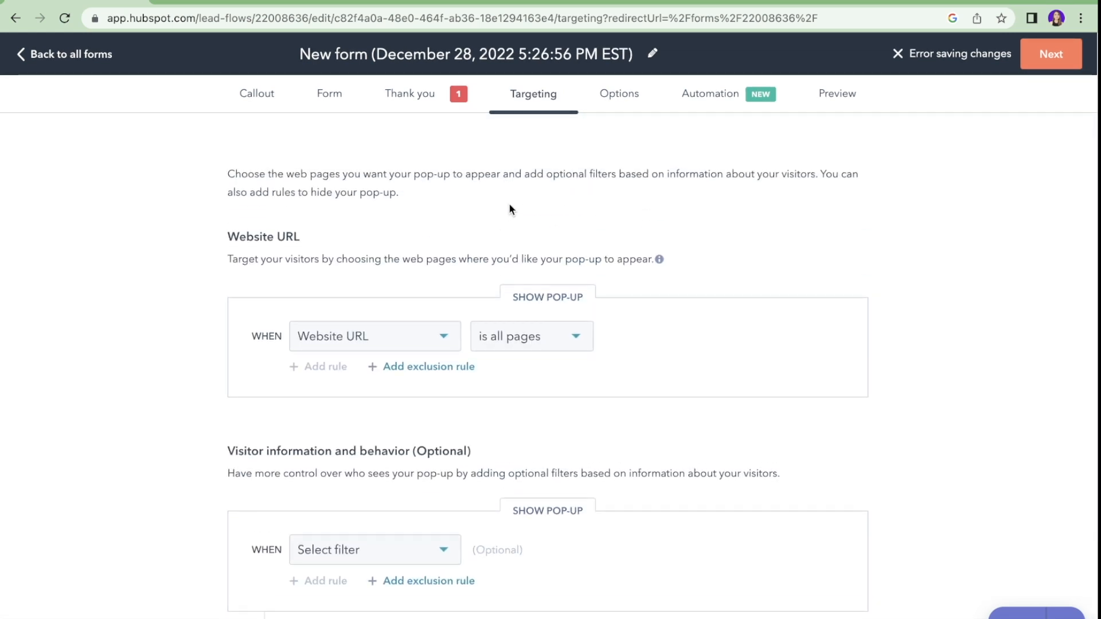
left_click(714, 97)
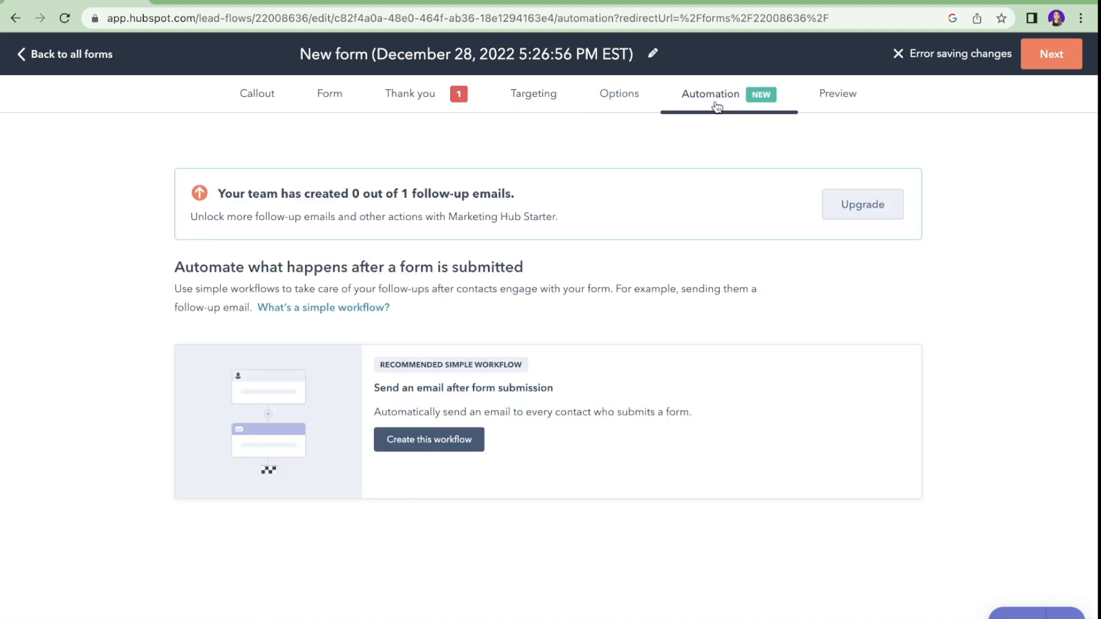
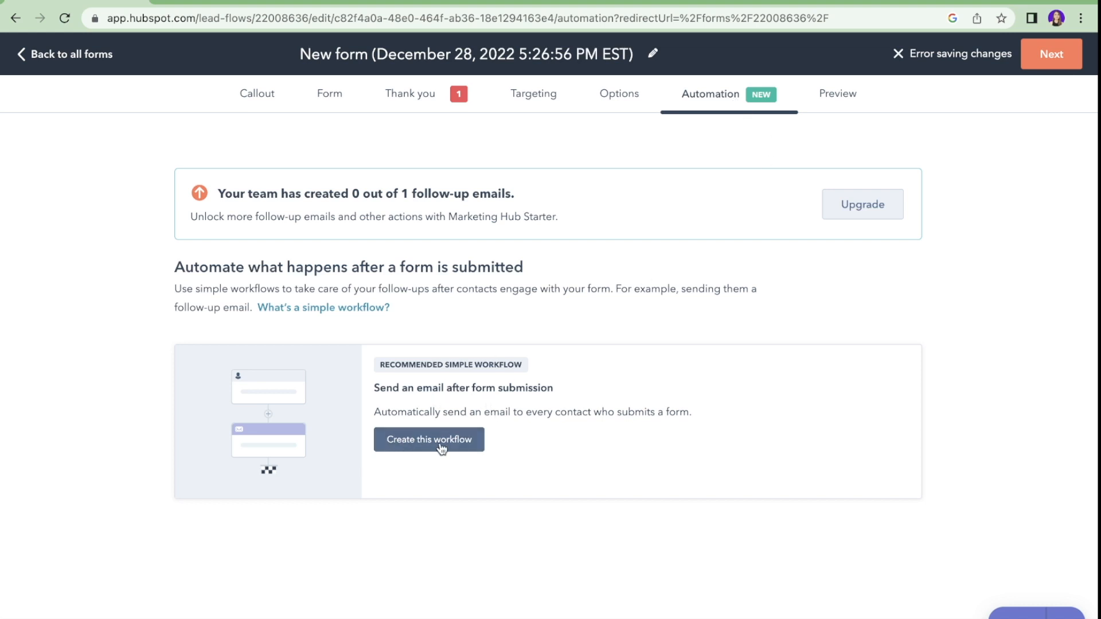
Step: Create the recommended follow-up email workflow triggered by form submissions
left_click(417, 449)
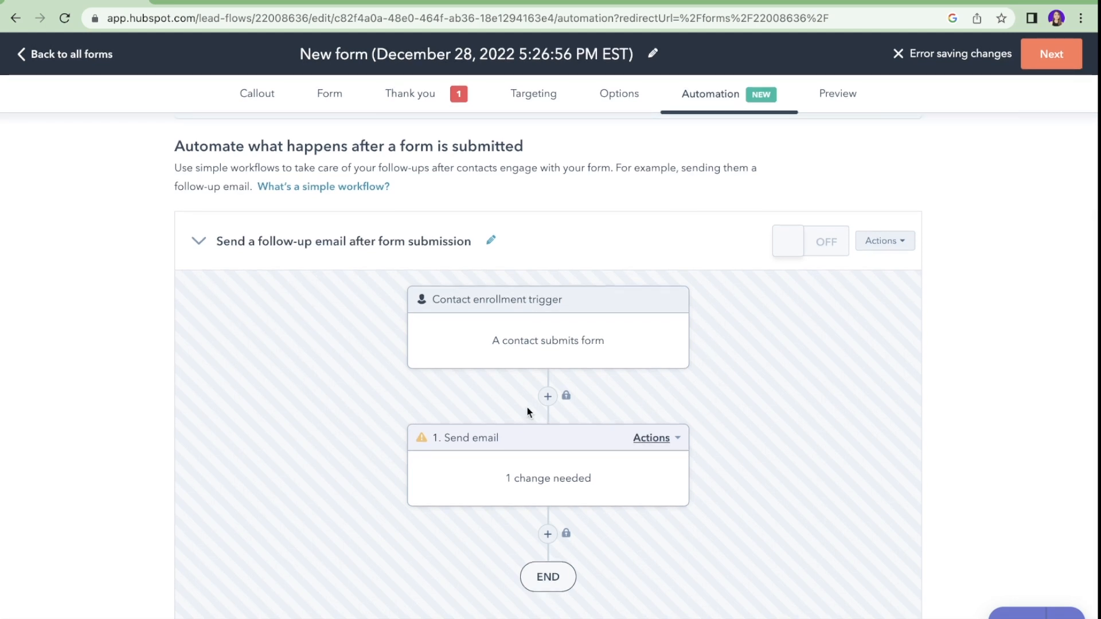
left_click(325, 96)
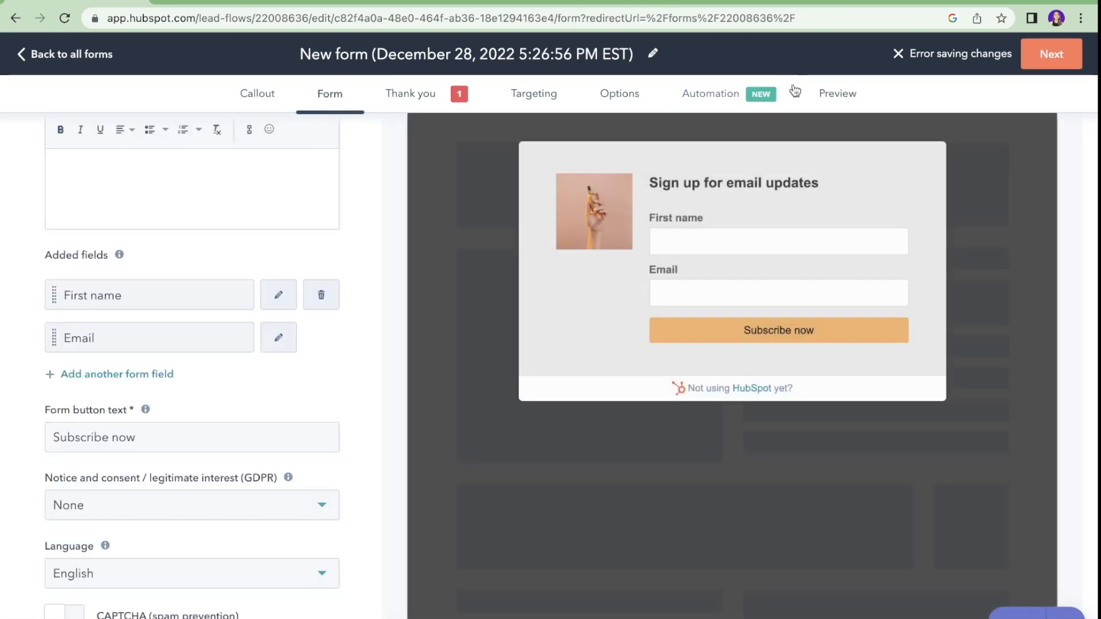
left_click(734, 94)
Step: Edit the workflow's Send email step and bring up the list of emails to choose from
scroll(574, 413, "down", 2)
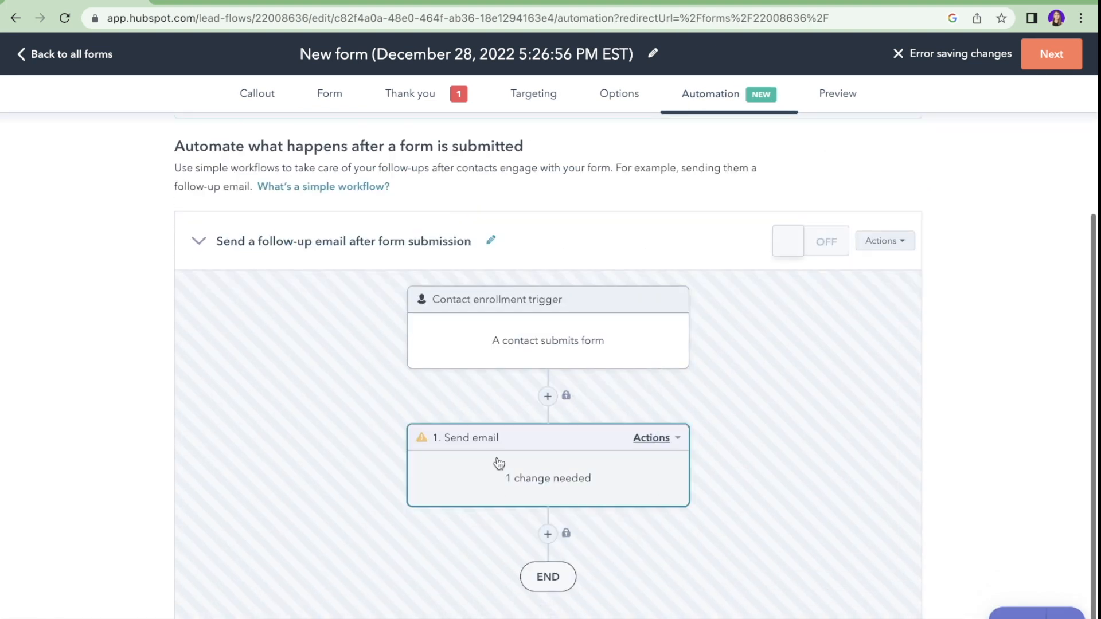
left_click(675, 441)
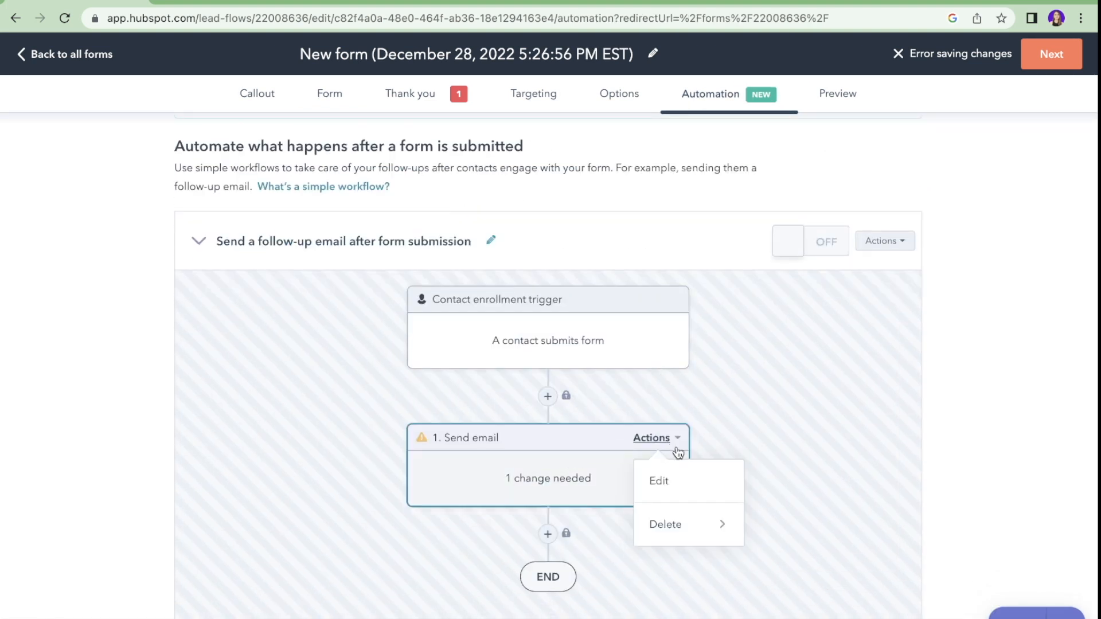
left_click(657, 482)
left_click(836, 310)
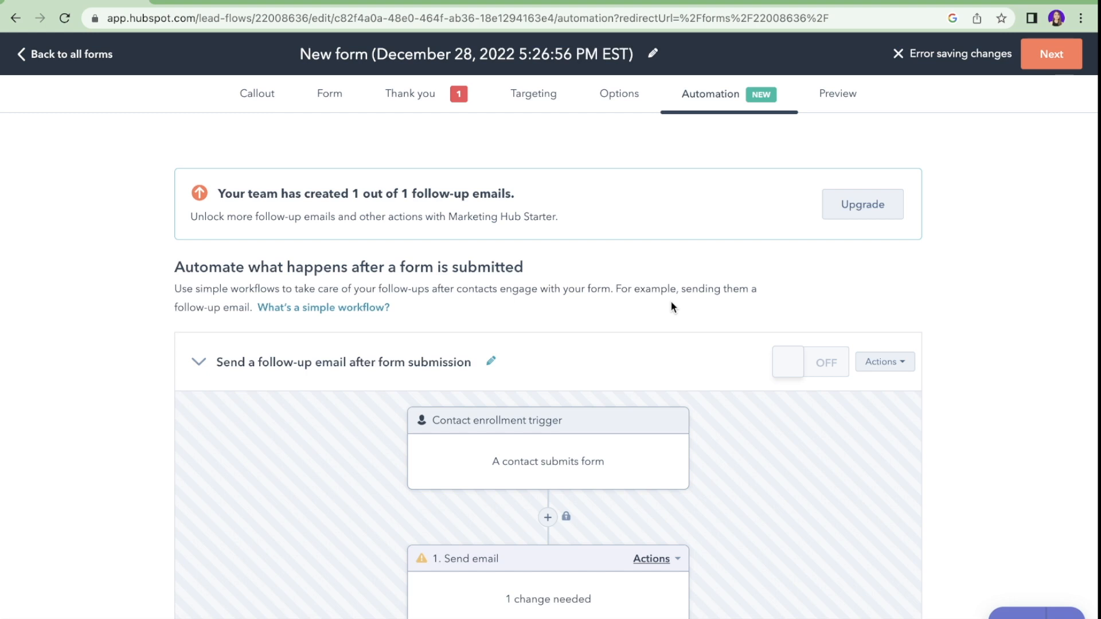
Step: Preview the pop-up form and look through it
left_click(848, 112)
scroll(707, 202, "down", 3)
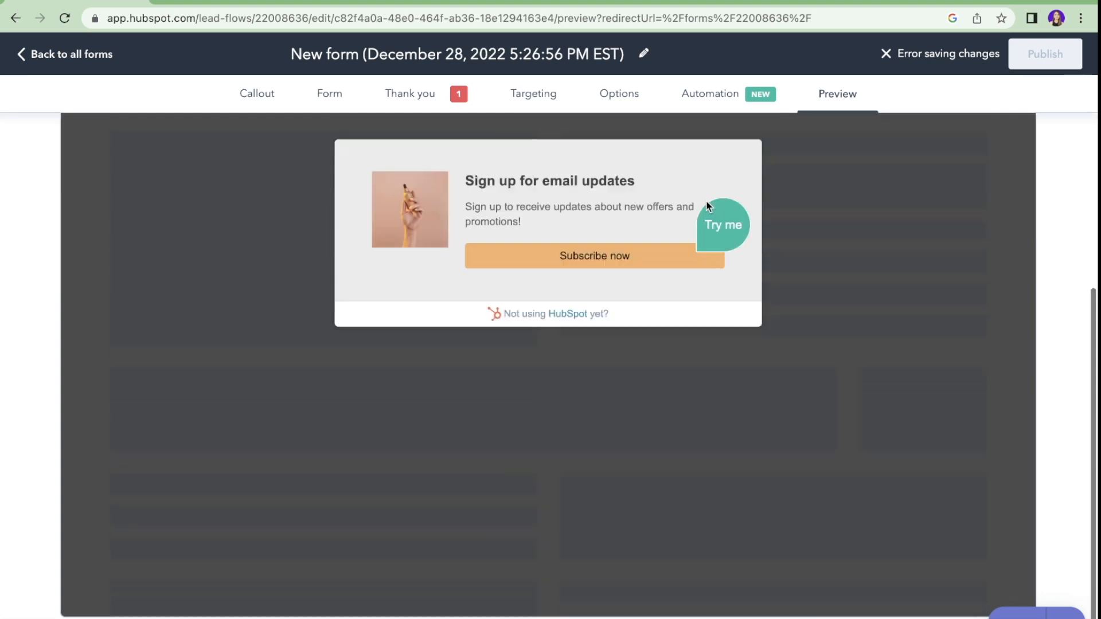
scroll(707, 202, "up", 2)
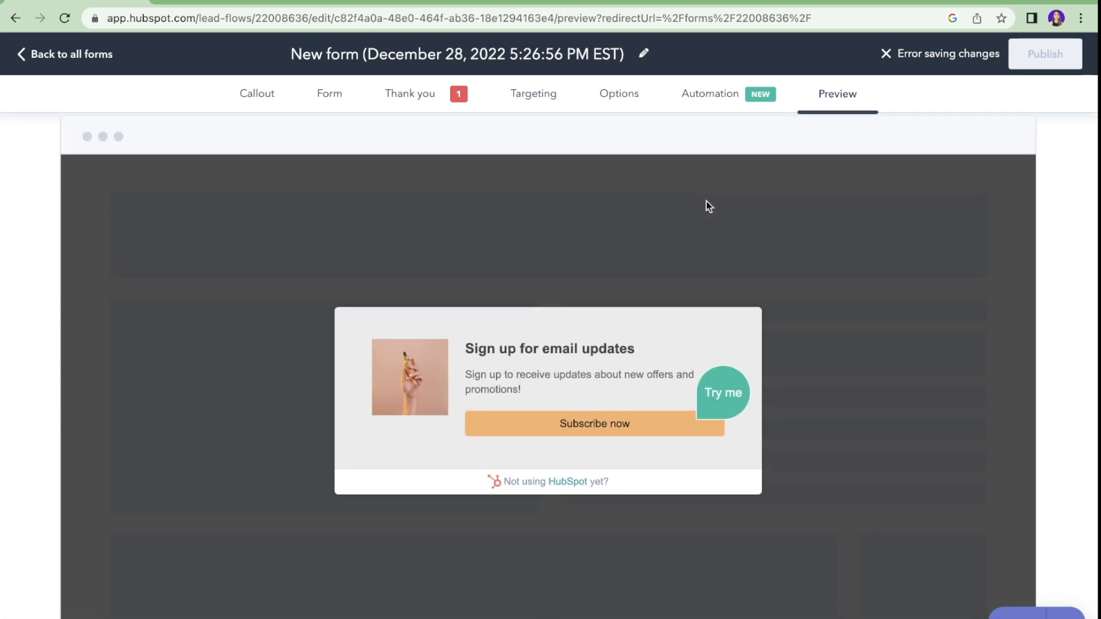
Step: Make the form title editable and delete the old title for the new name 'Website From - 1'
left_click(644, 54)
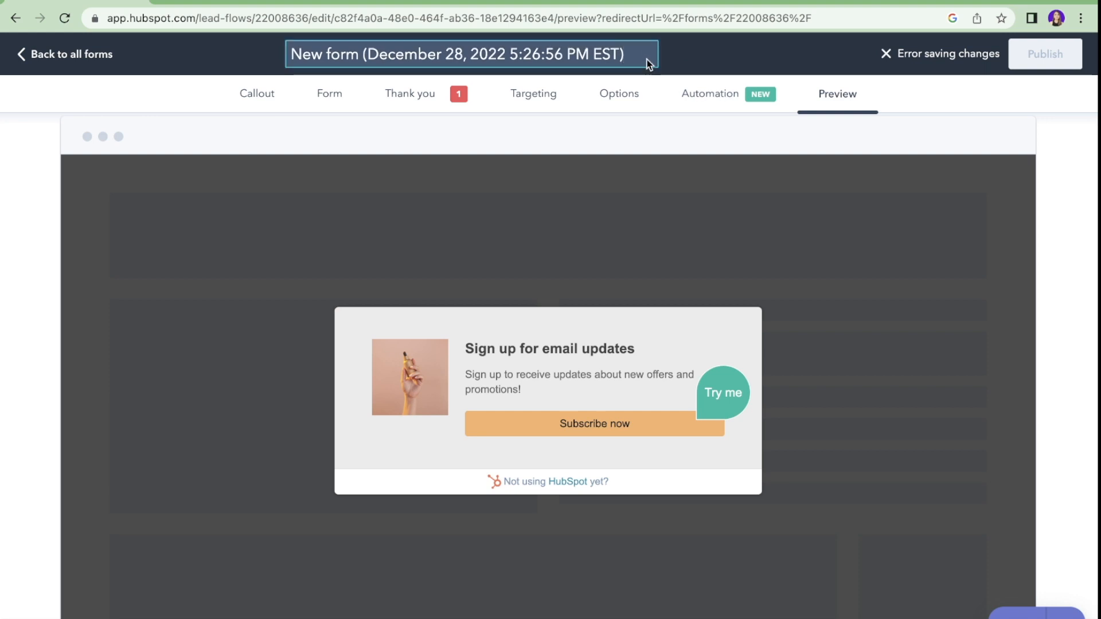
left_click(631, 59)
left_click(628, 56)
left_click_drag(627, 56, 550, 22)
key("BackSpace")
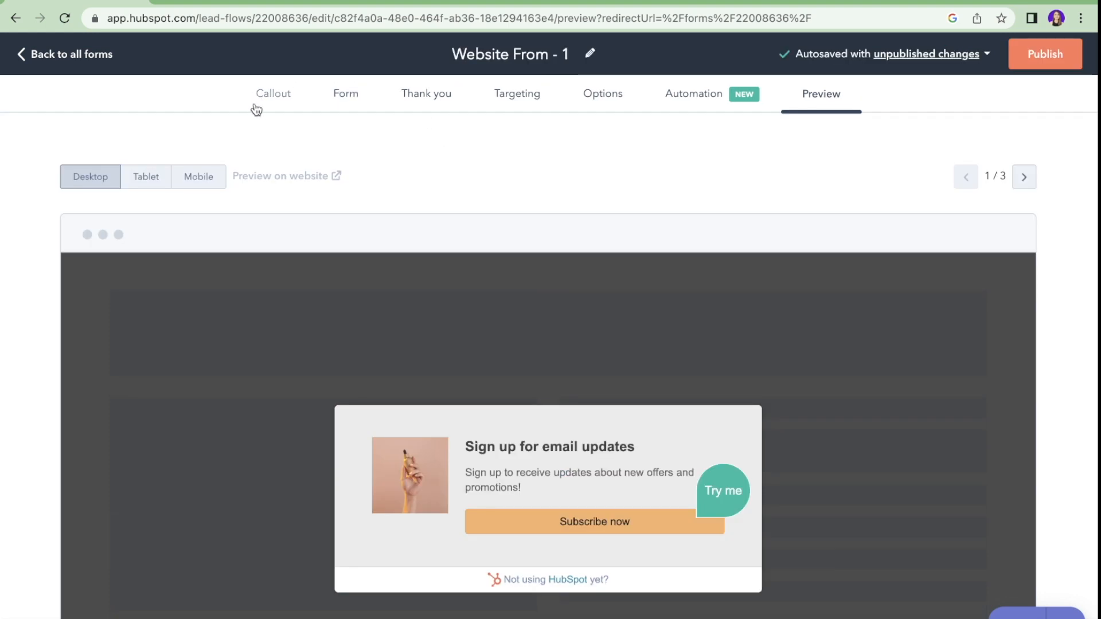
scroll(331, 311, "down", 5)
scroll(331, 311, "up", 5)
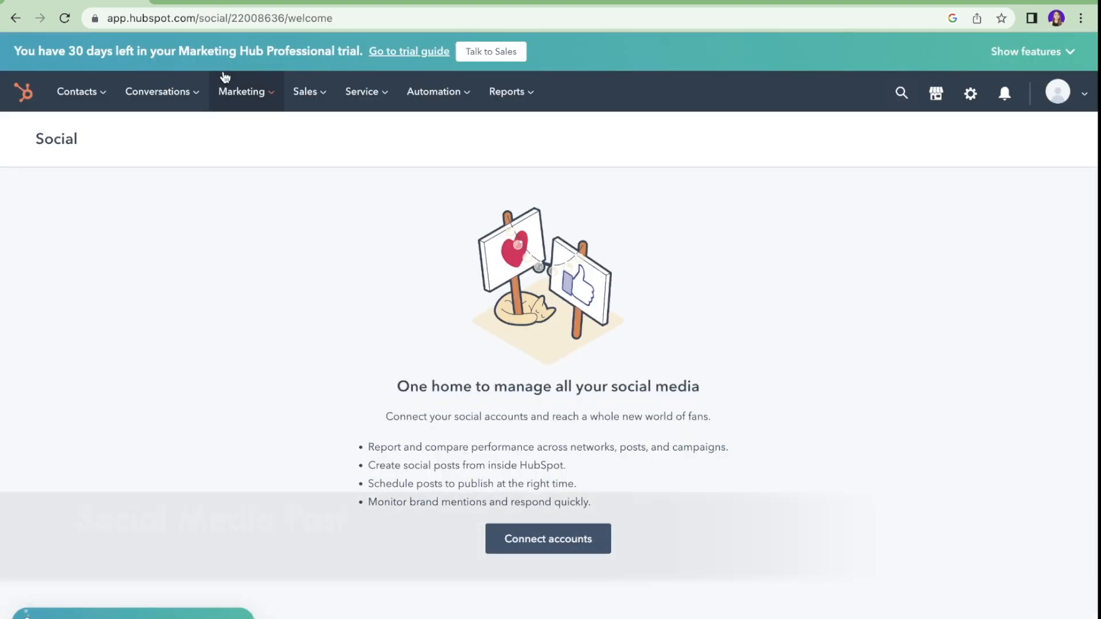
Step: Connect LinkedIn to Social with the WOO Video page and the personal profile
left_click(241, 92)
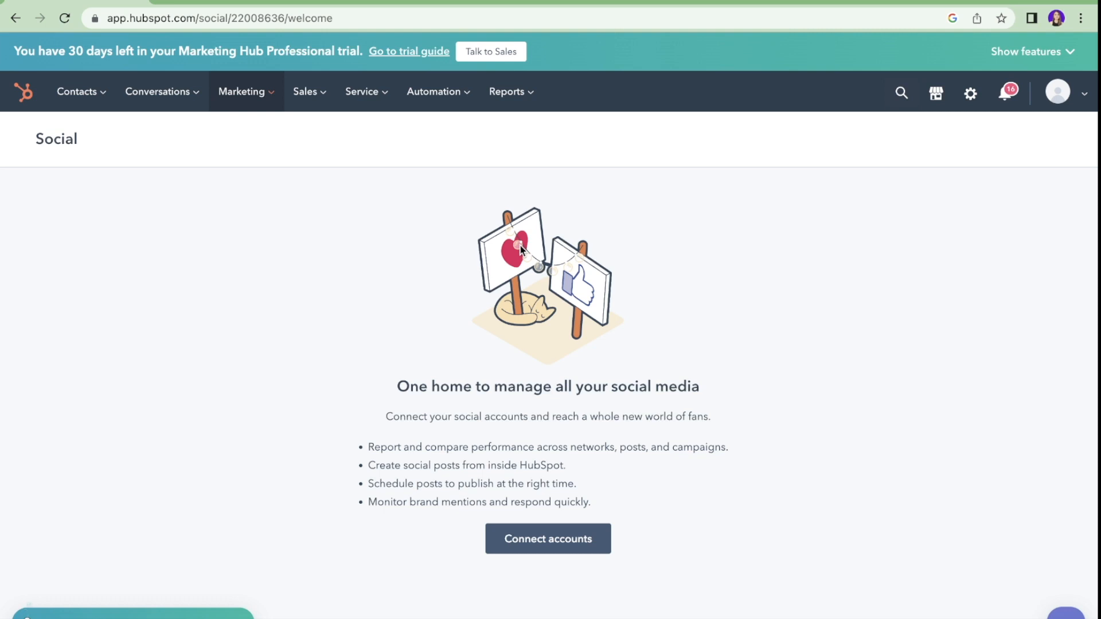
left_click(546, 538)
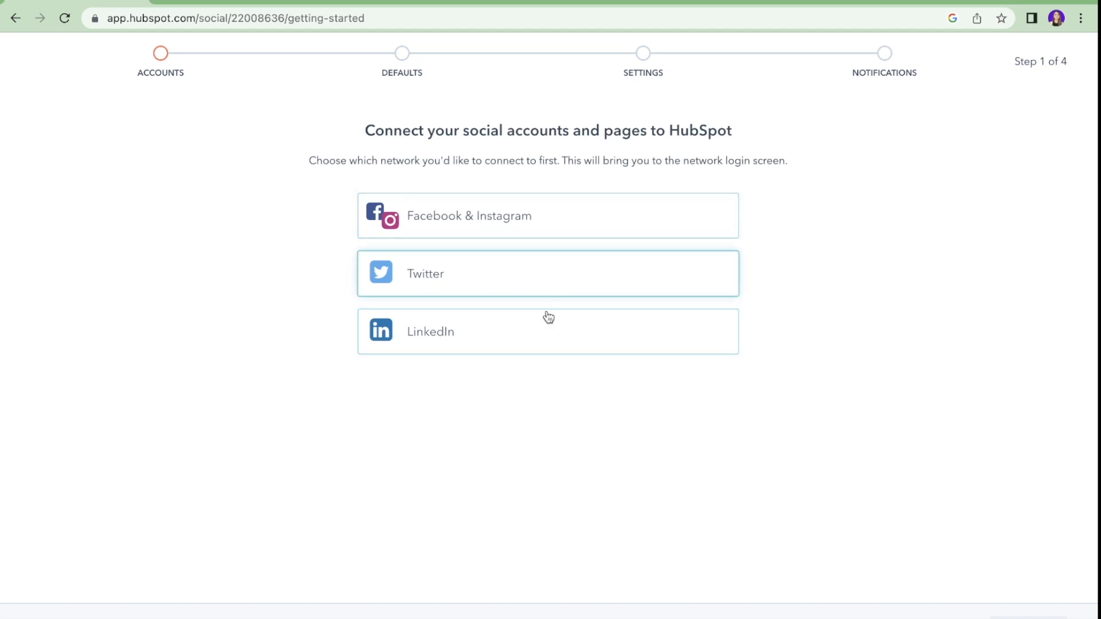
left_click(441, 335)
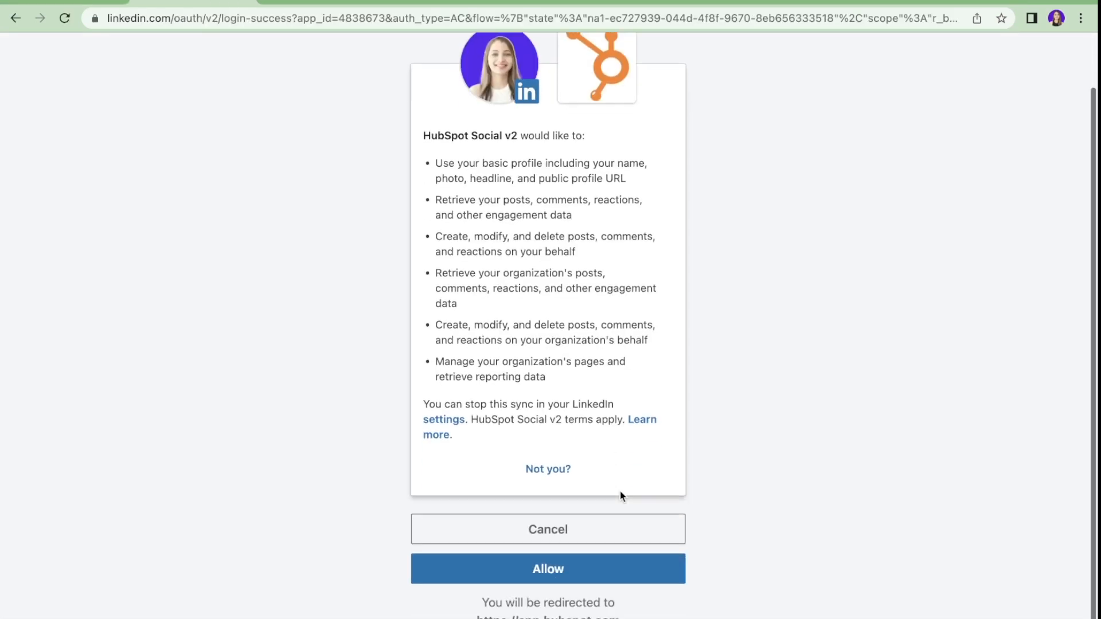
scroll(596, 527, "down", 1)
left_click(576, 563)
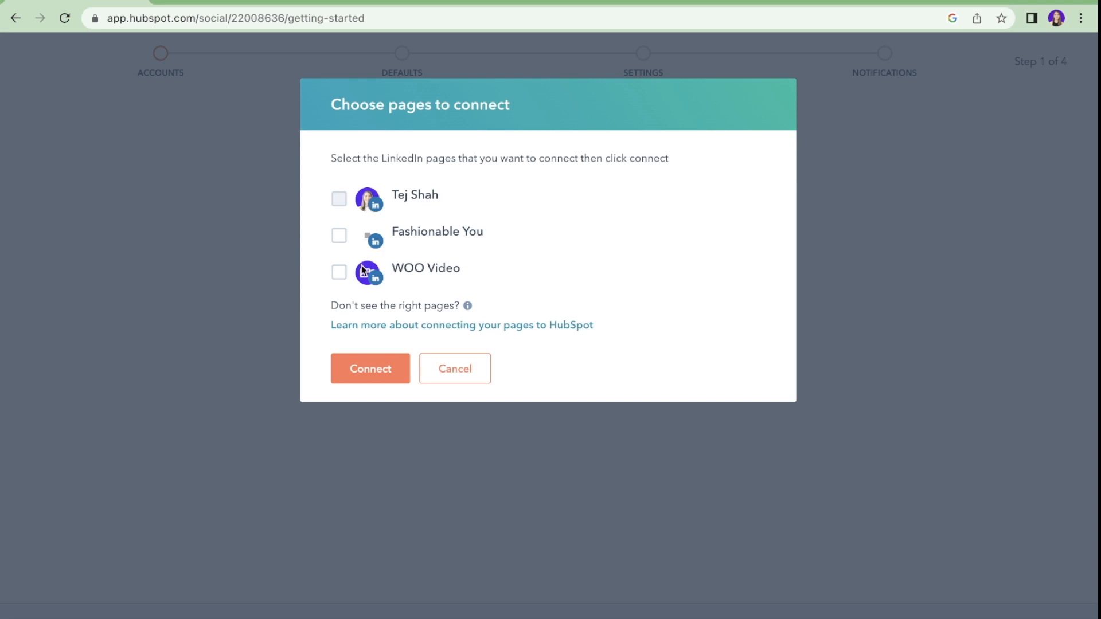
left_click(339, 273)
left_click(339, 199)
left_click(386, 368)
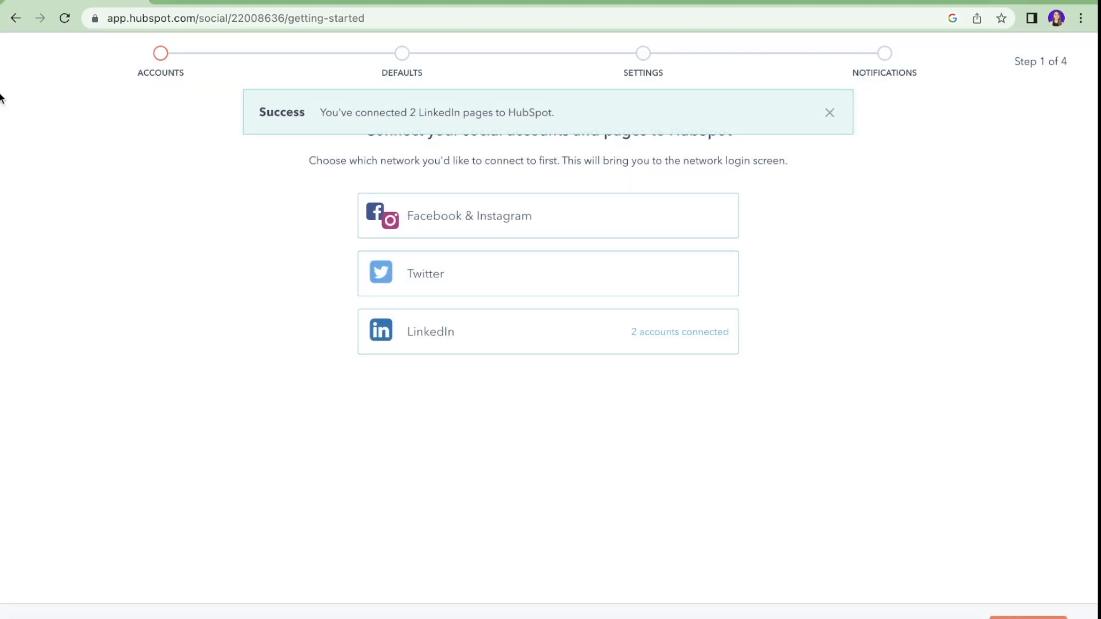
Step: Turn on daily activity summaries and monthly report emails, finish setup, and skip creating a post
left_click(998, 611)
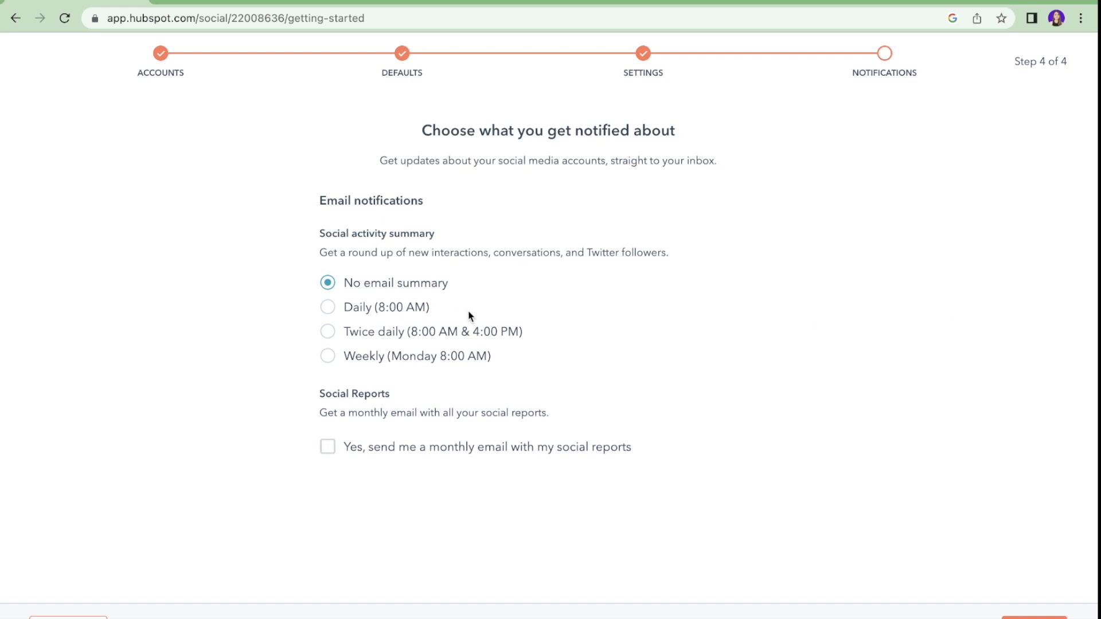
left_click(363, 311)
left_click(526, 450)
left_click(1034, 618)
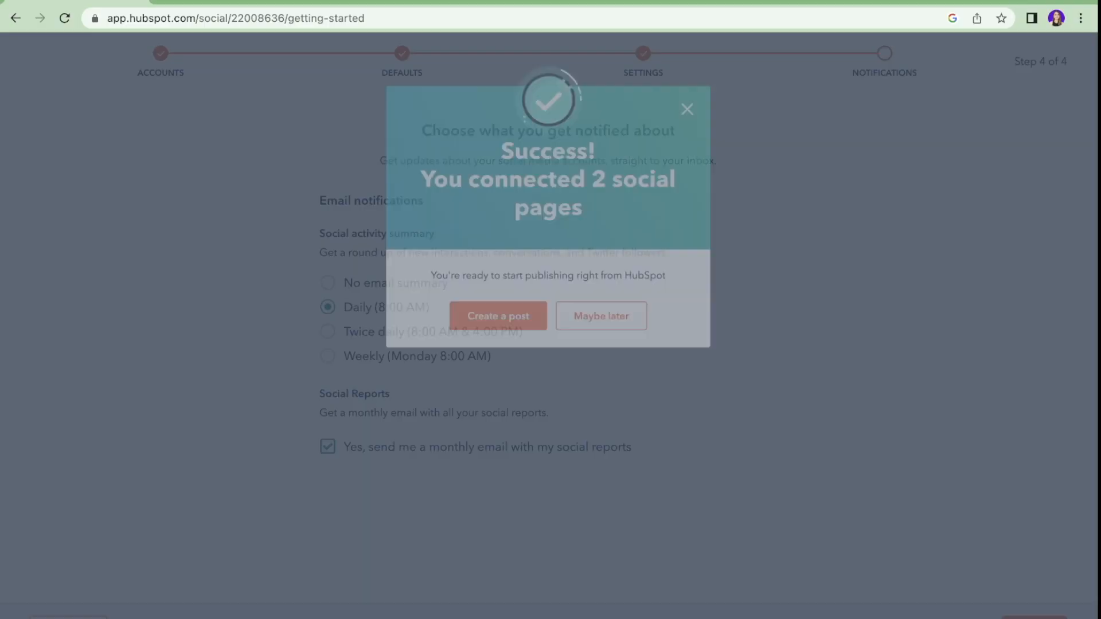
left_click(647, 321)
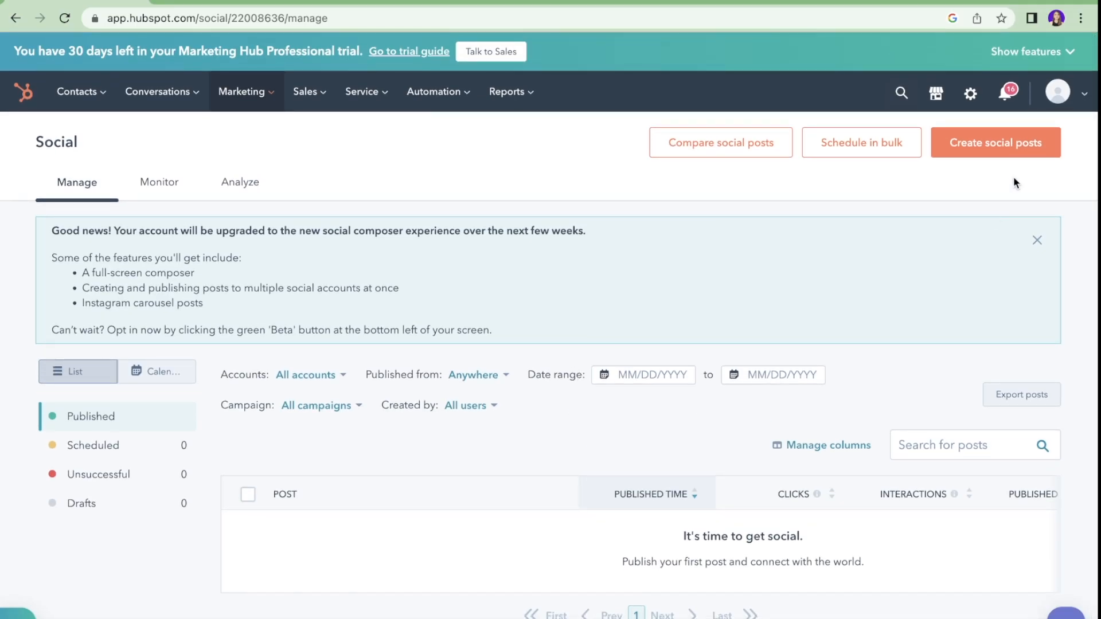
Step: Start a new LinkedIn post and paste in the prepared launch text with its link
left_click(986, 146)
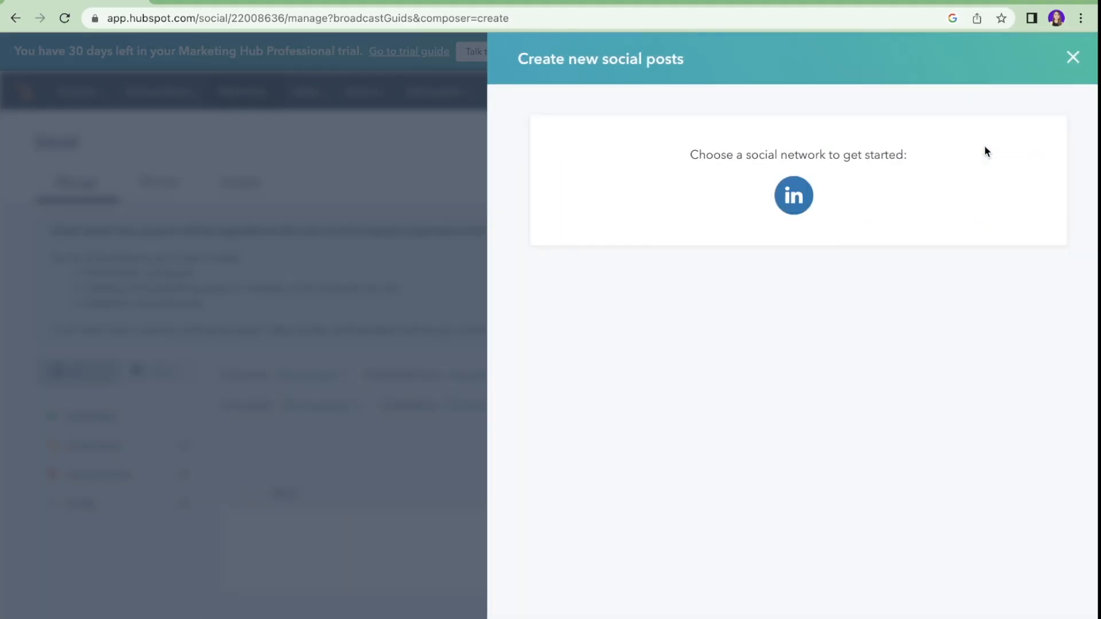
left_click(809, 201)
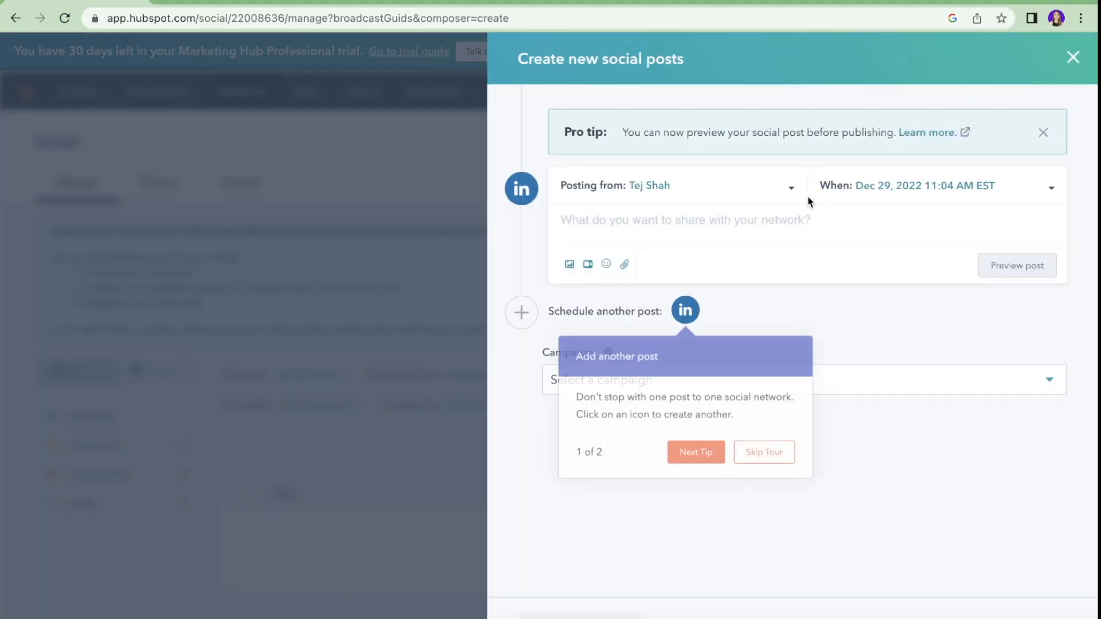
left_click(783, 468)
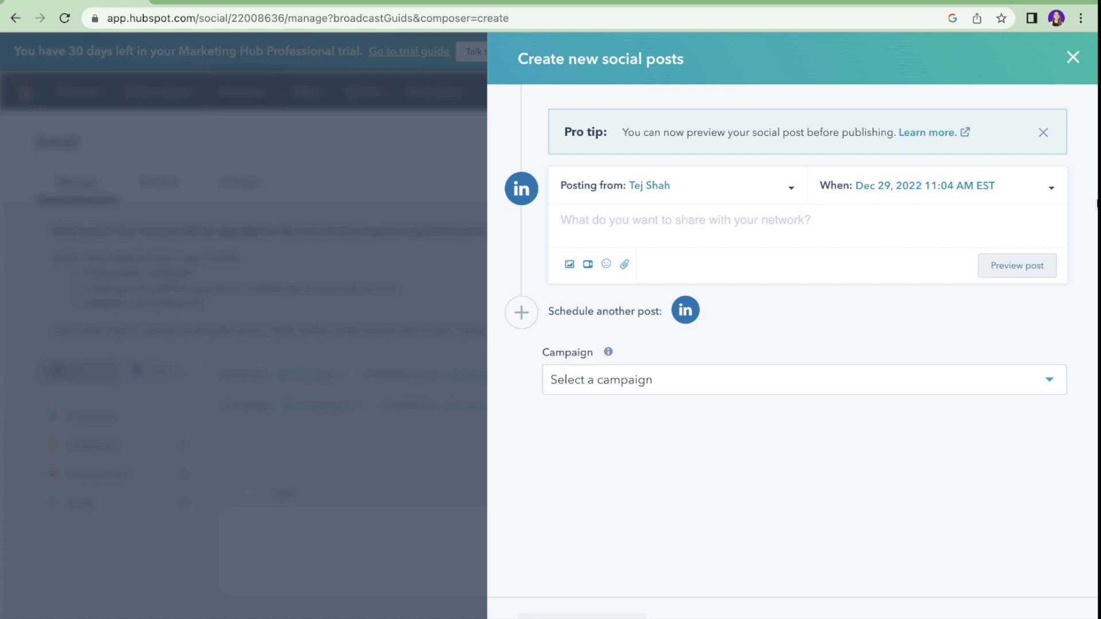
type("Skin is launching New products! Check it out at www.google.com")
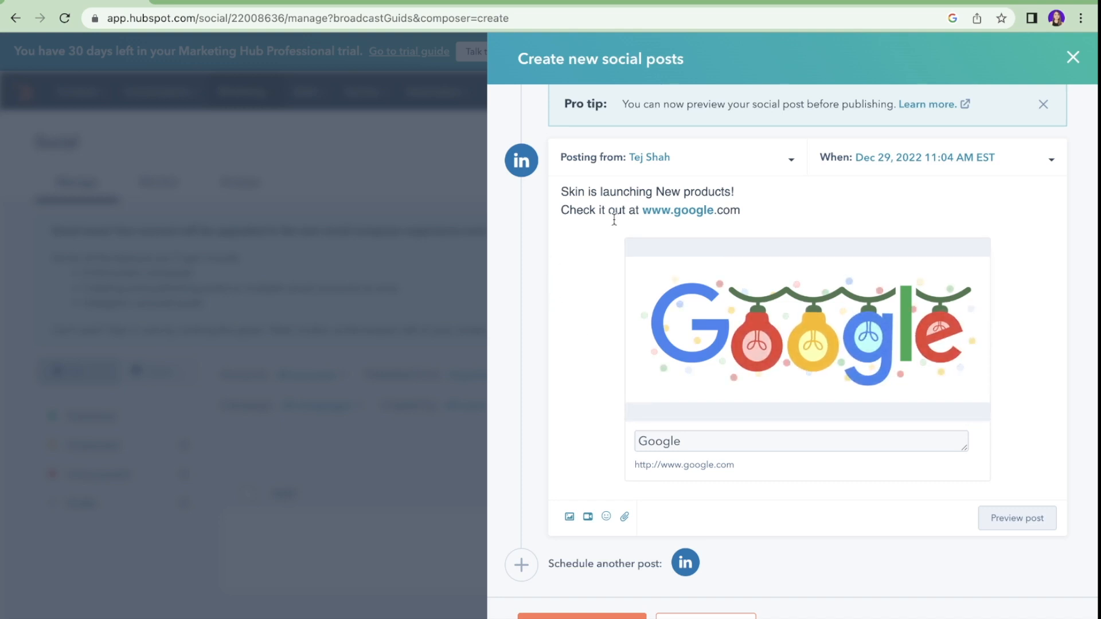
scroll(615, 219, "down", 2)
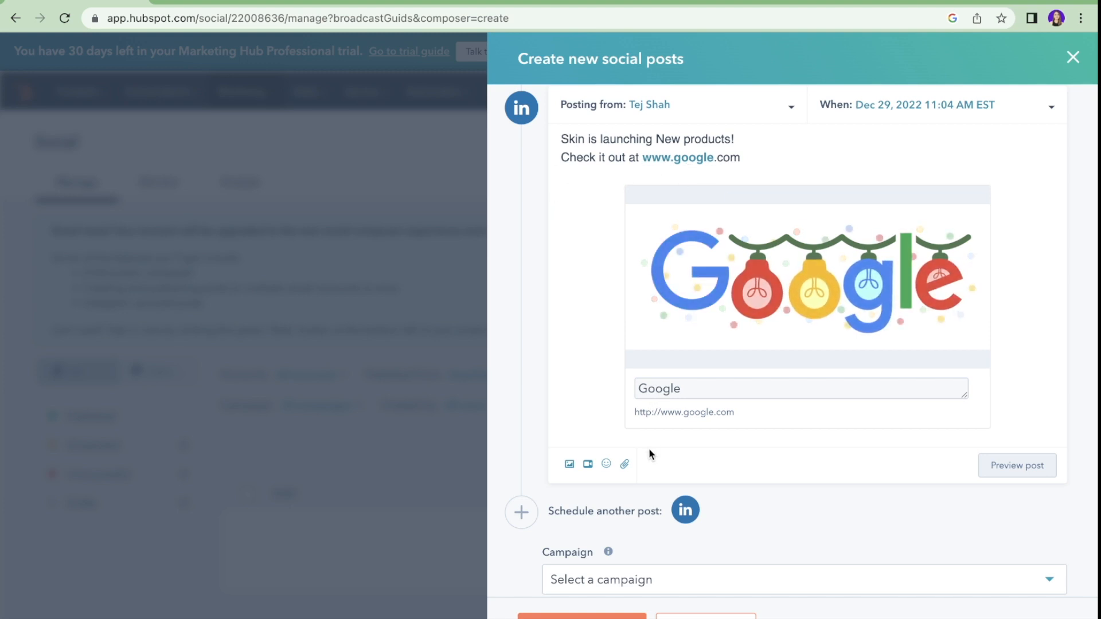
Step: Add the New Arrivals collage image from Recent images to the post
left_click(625, 465)
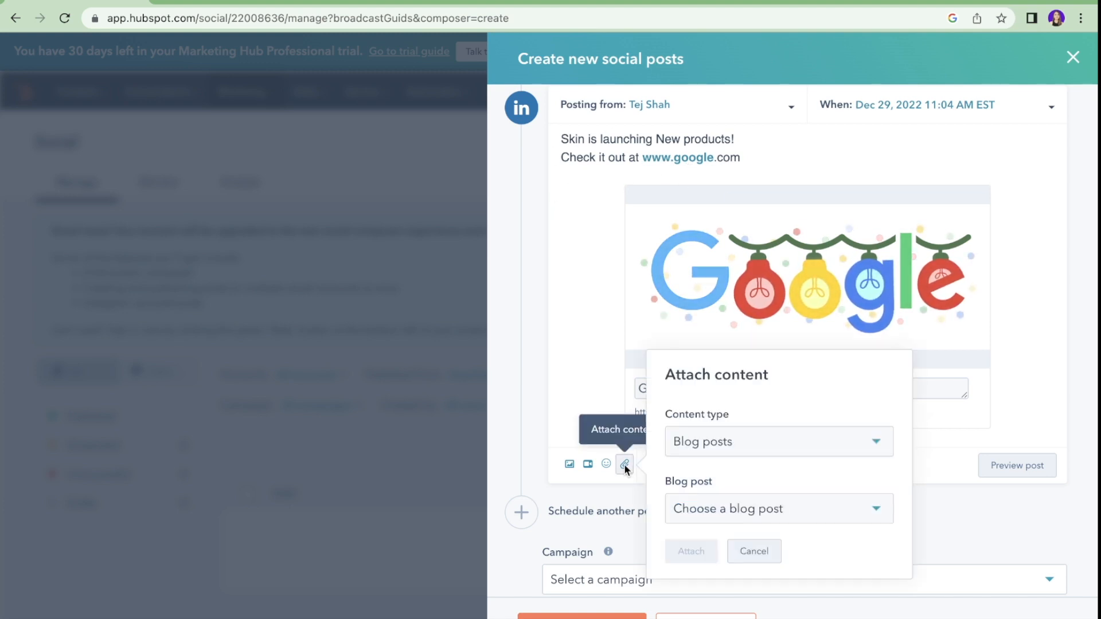
left_click(601, 381)
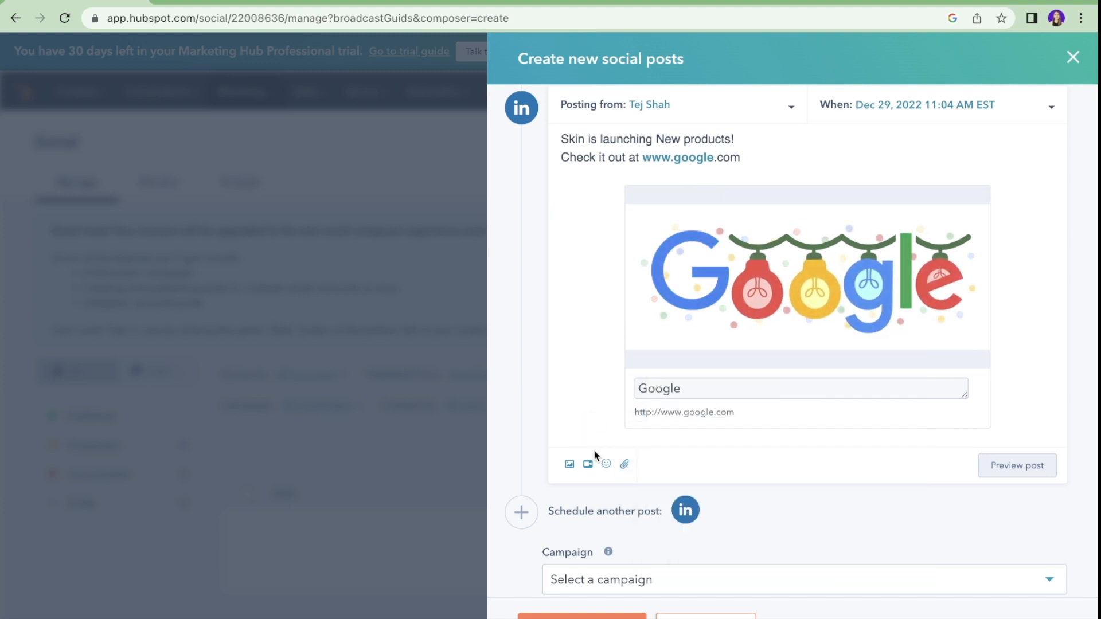
left_click(570, 468)
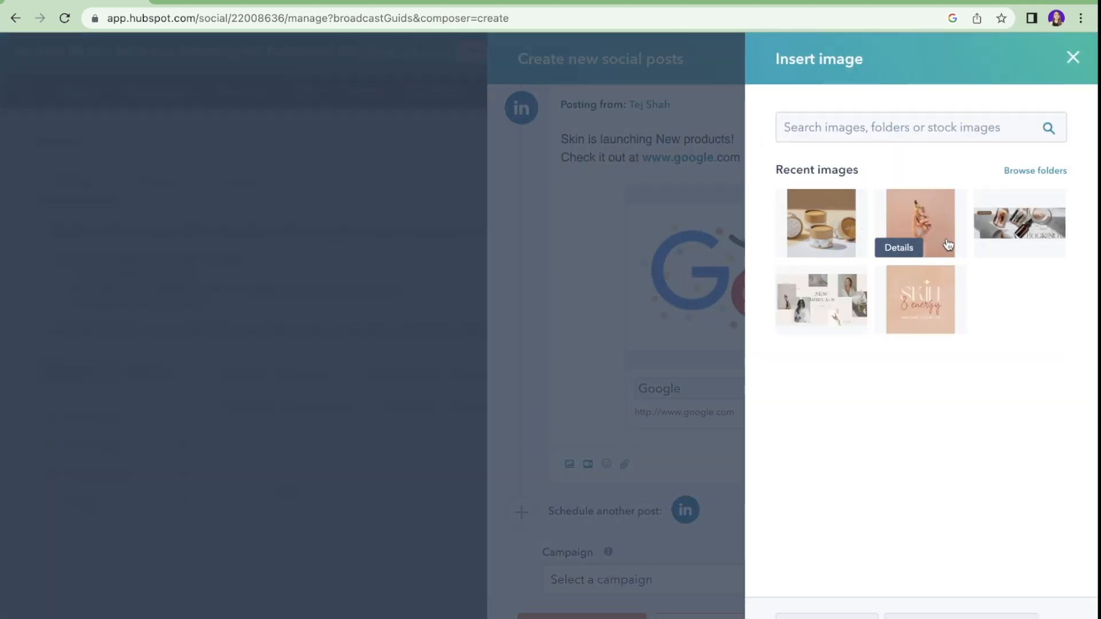
left_click(859, 297)
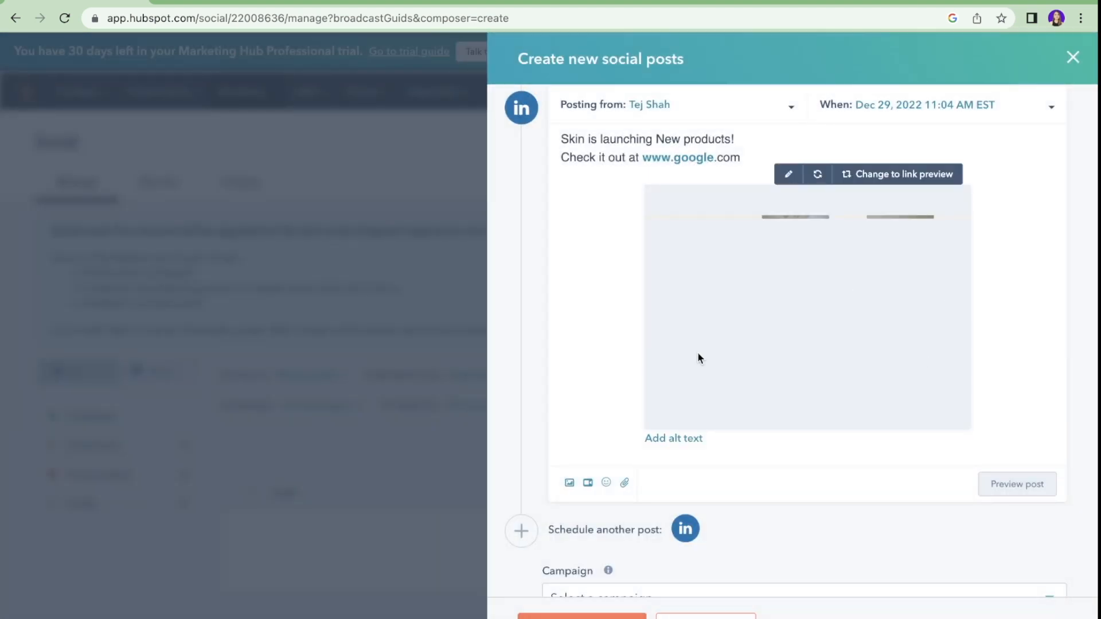
scroll(711, 356, "down", 2)
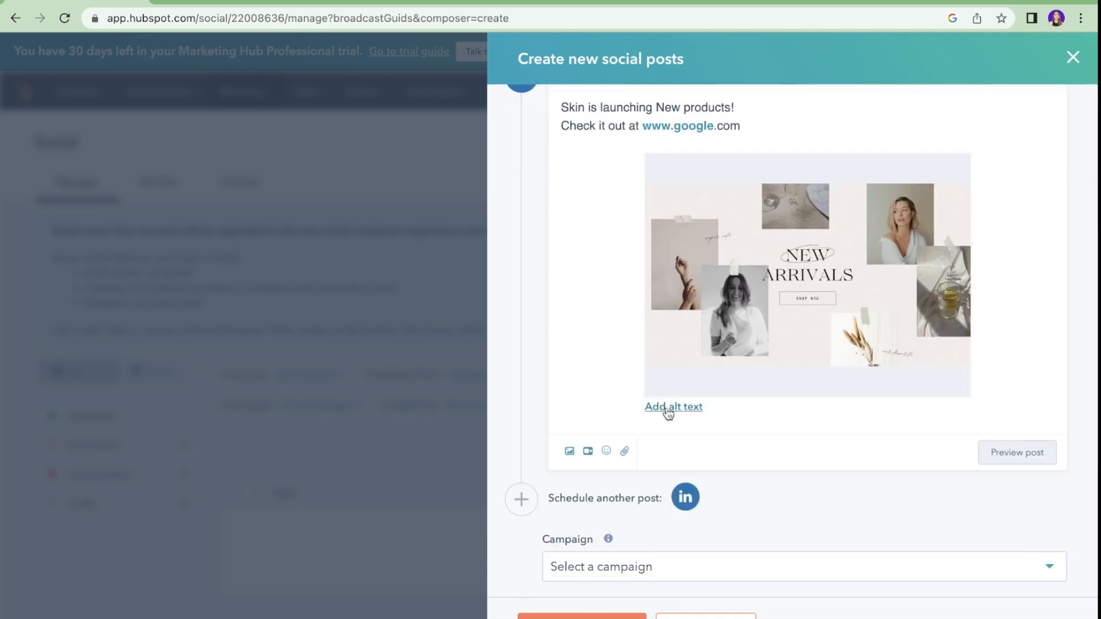
left_click(687, 569)
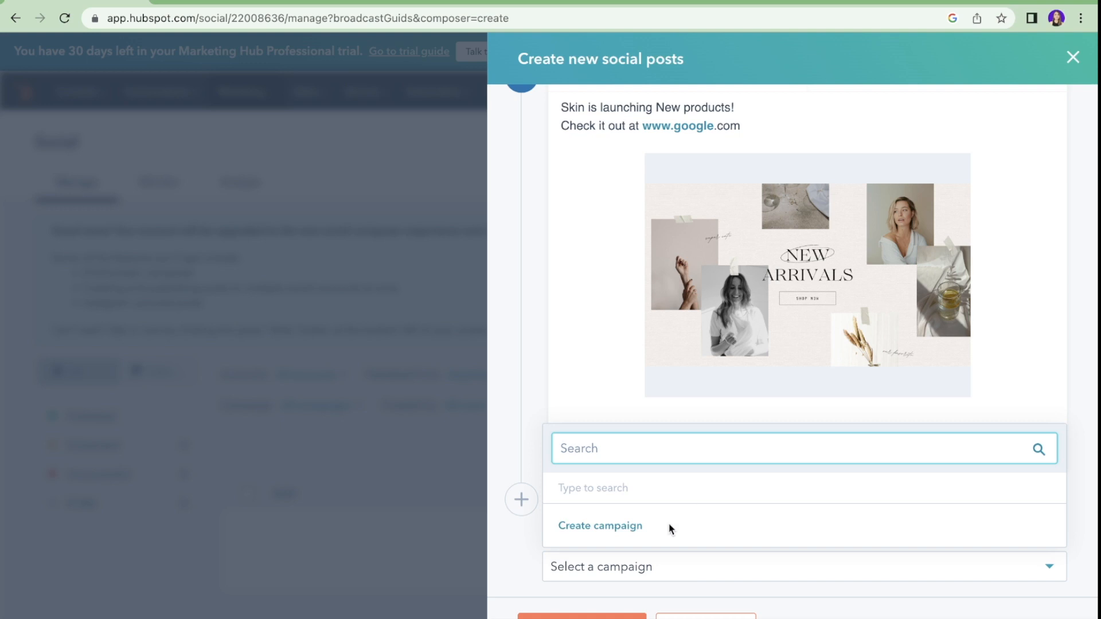
Step: Create the campaign 'New Product Launches' running 12/01/2022 to 12/31/2022 and assign the post to it
left_click(602, 527)
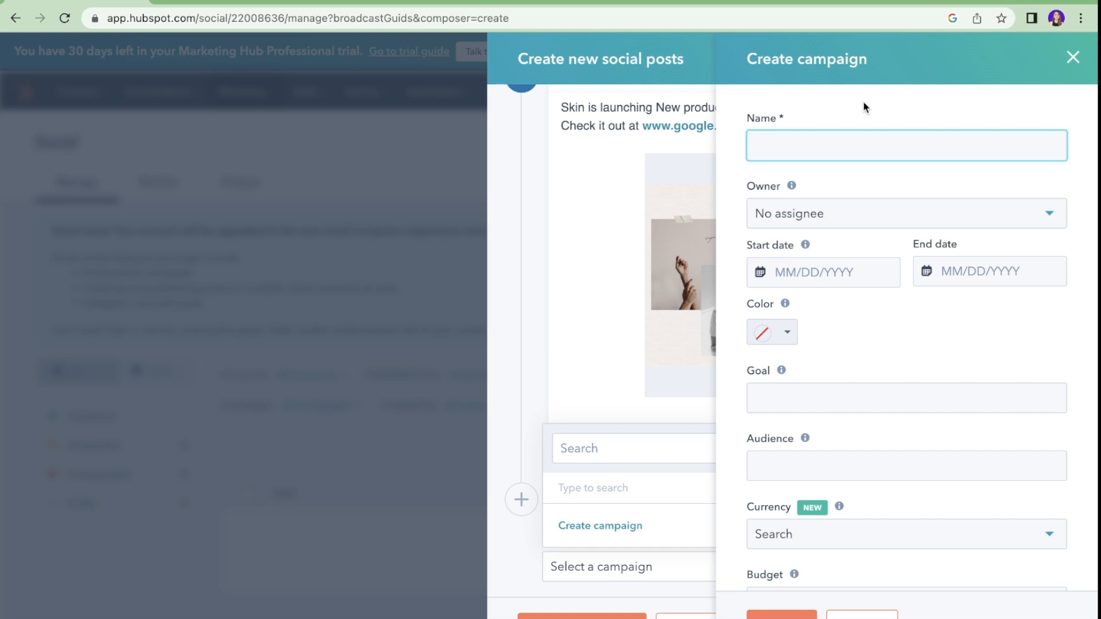
type("New Product Launches")
left_click(878, 276)
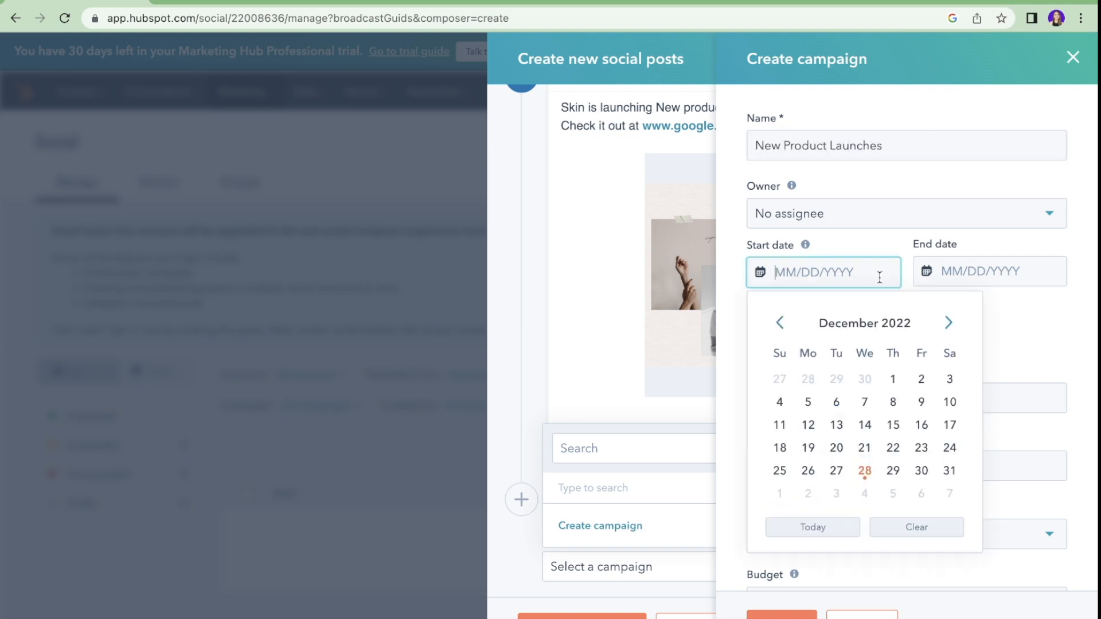
left_click(892, 381)
left_click(989, 273)
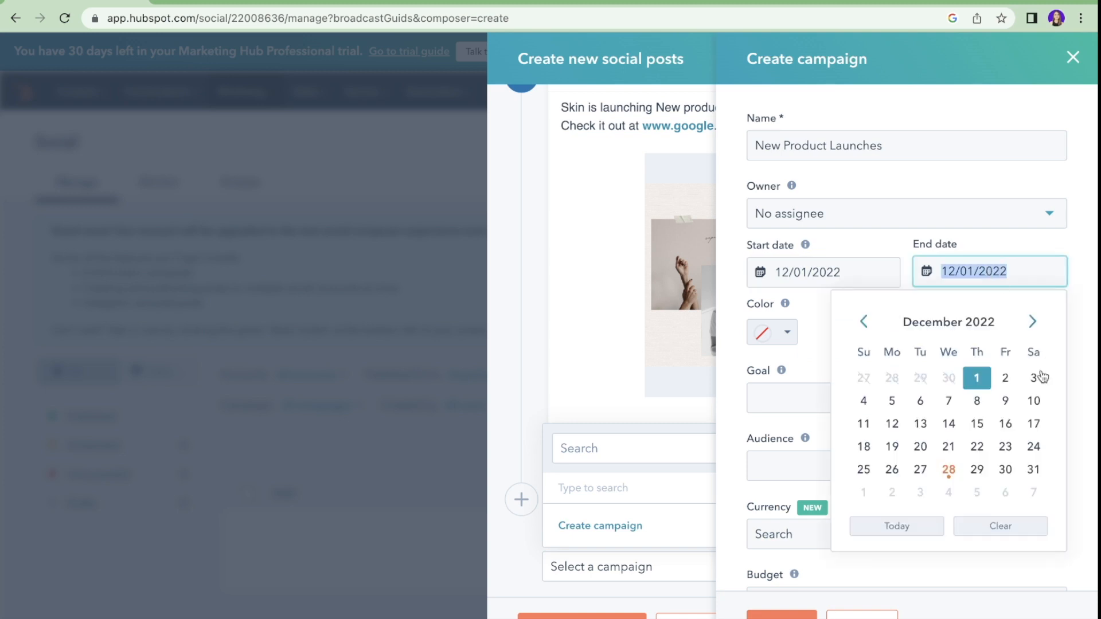
left_click(1032, 467)
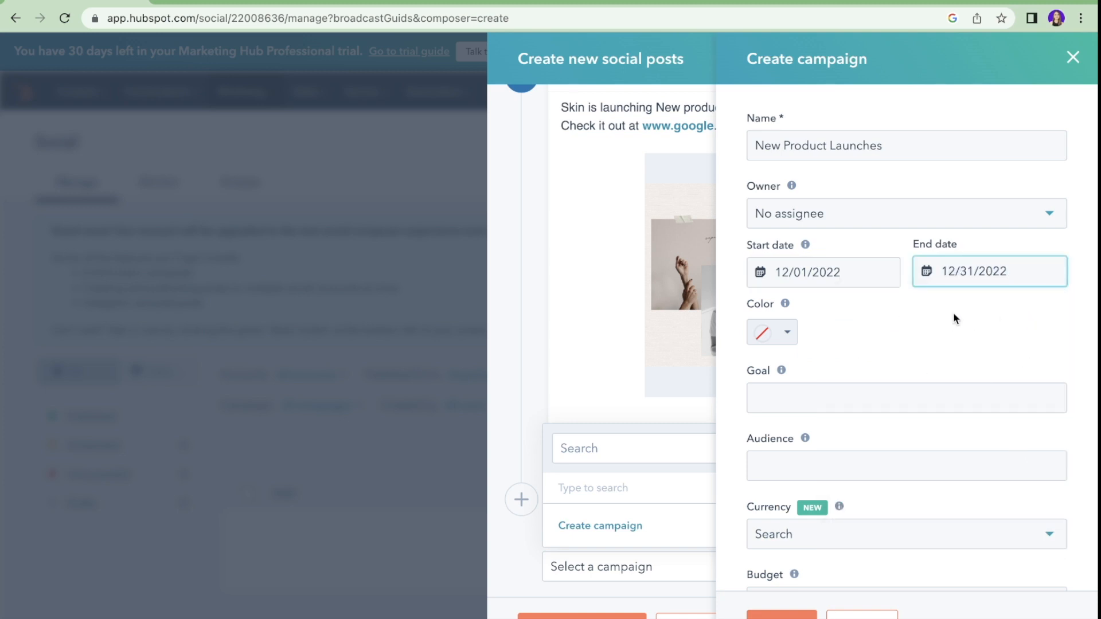
scroll(954, 317, "down", 5)
left_click(781, 616)
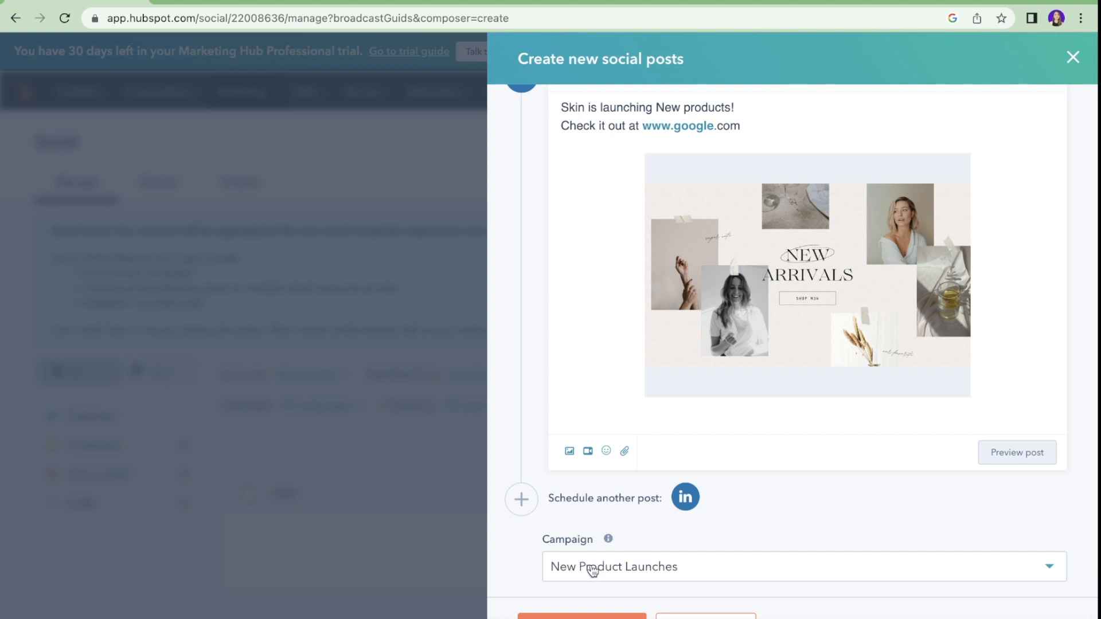
Step: Keep 'Schedule for later', set the publish date to Dec 29, 2022 at 11:04 AM, and schedule the post
scroll(899, 189, "up", 2)
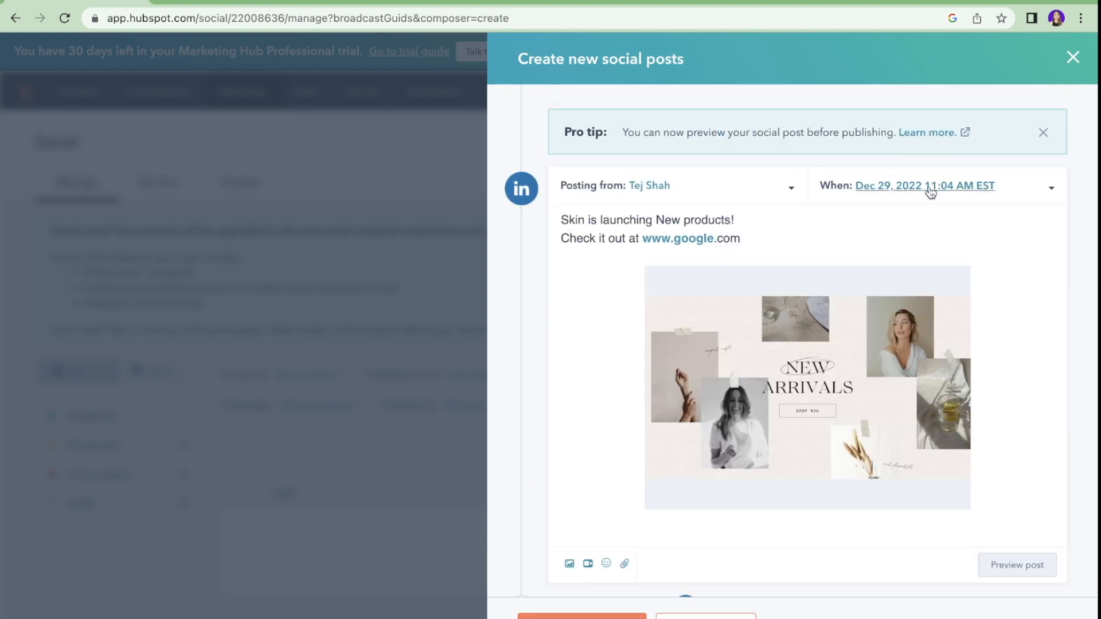
left_click(899, 187)
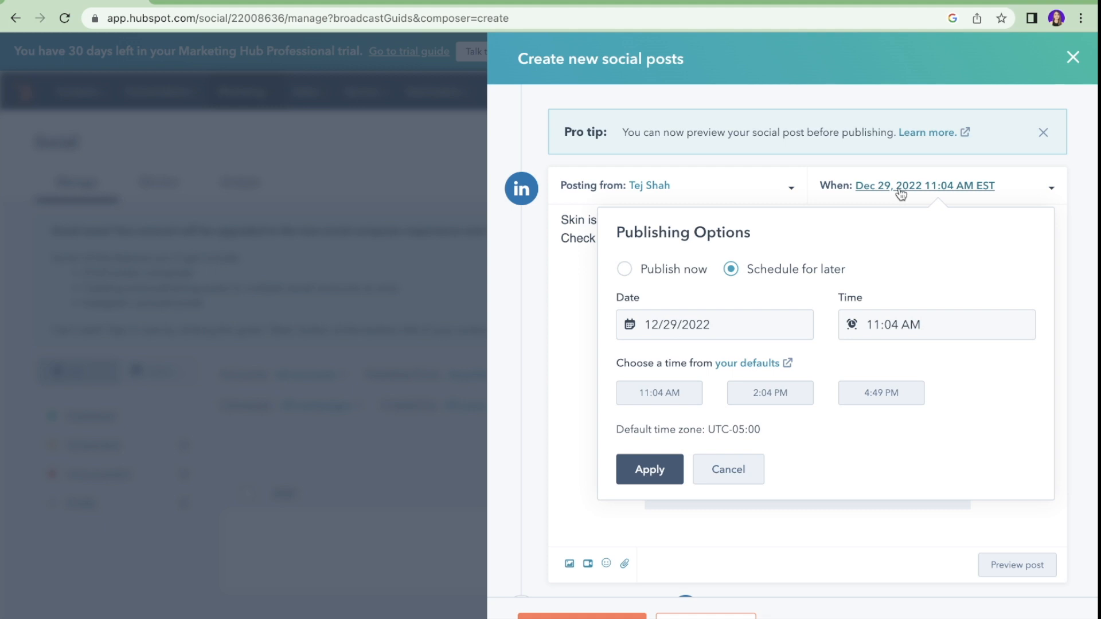
left_click(676, 274)
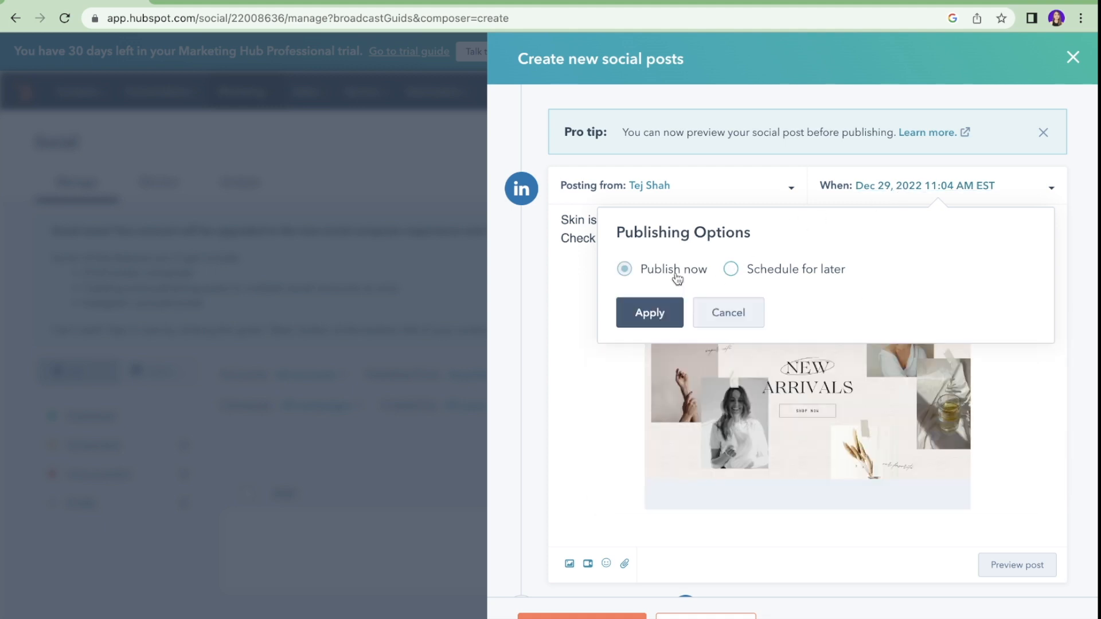
left_click(769, 276)
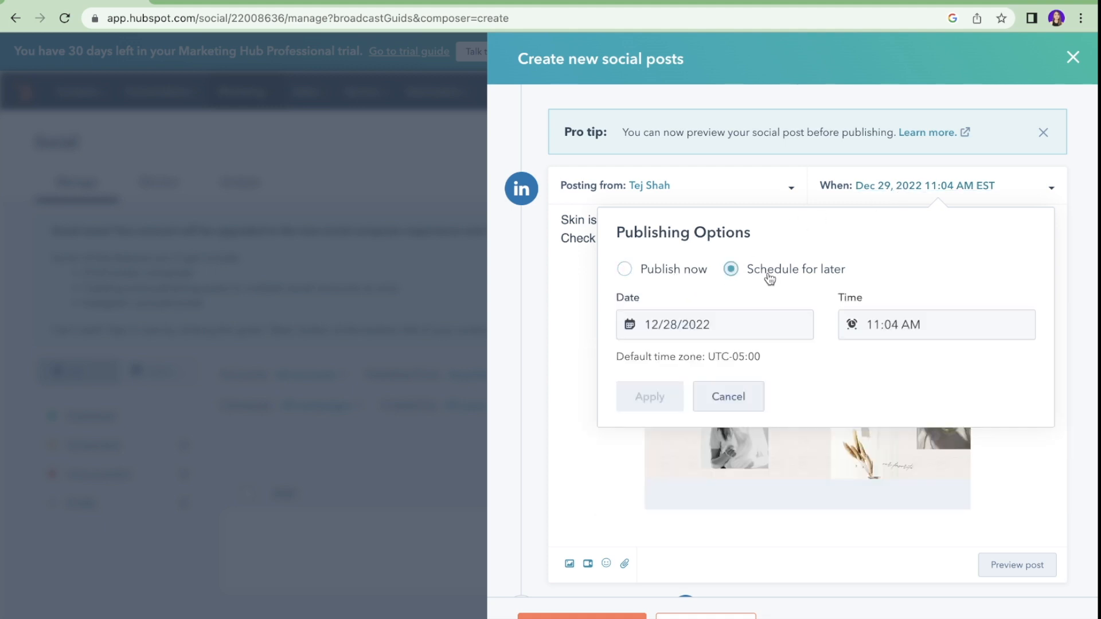
left_click(730, 326)
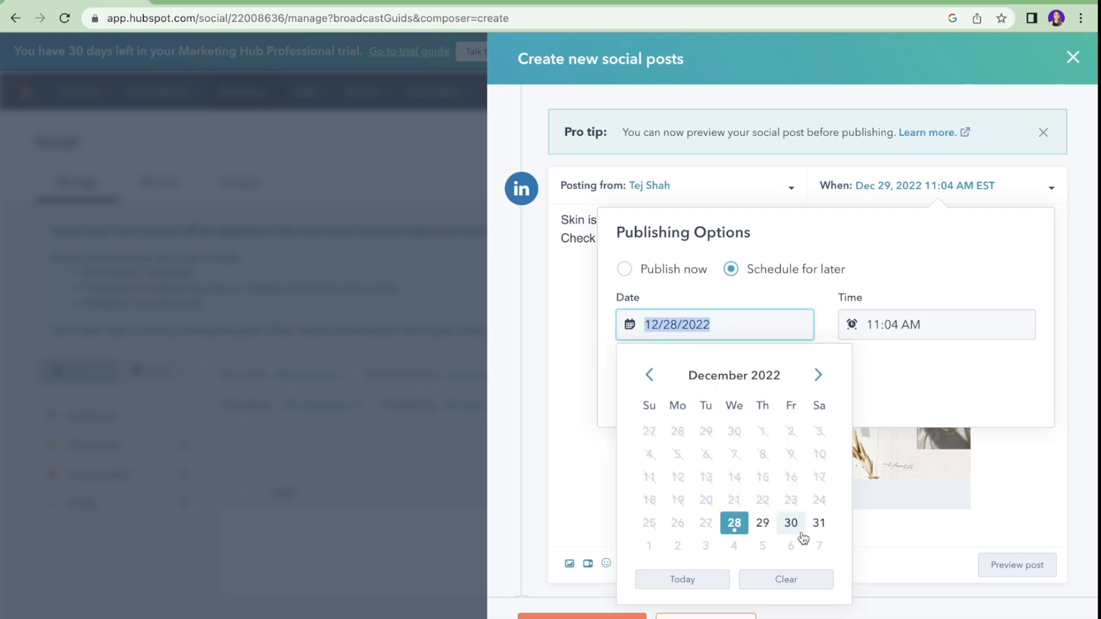
left_click(762, 522)
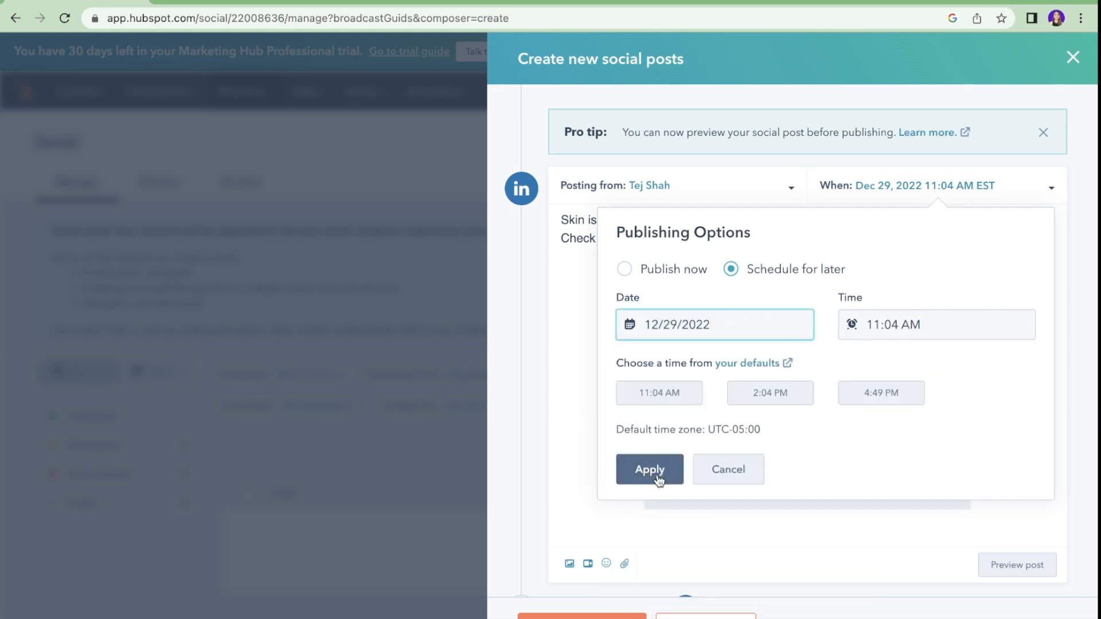
left_click(716, 475)
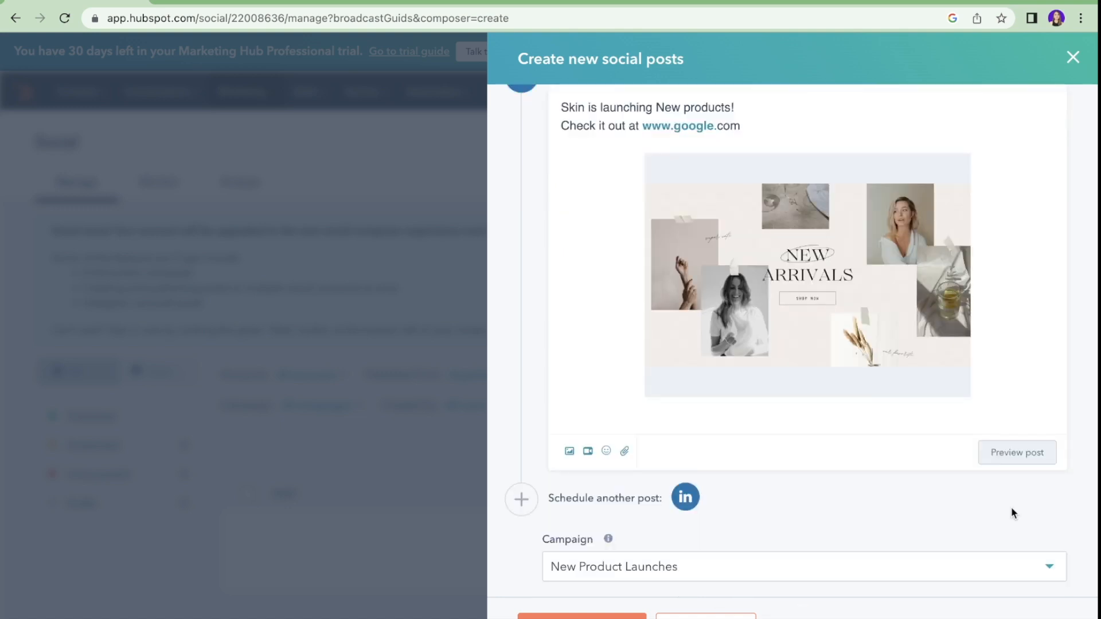
left_click(582, 616)
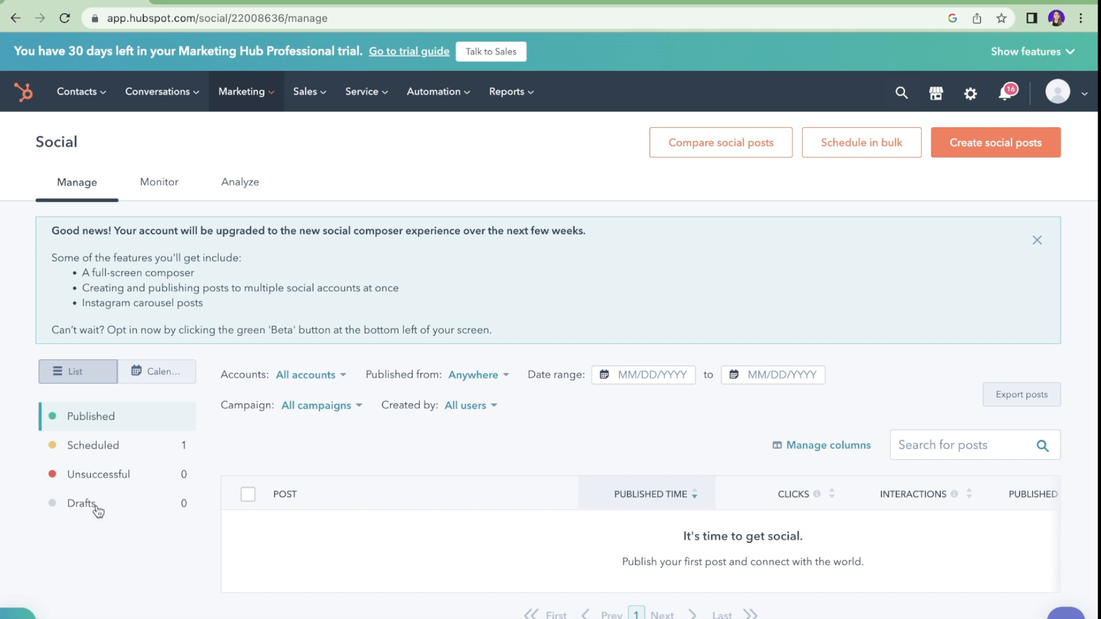
Step: List the scheduled posts, then look through the Analyze reports, which have no data yet
left_click(115, 445)
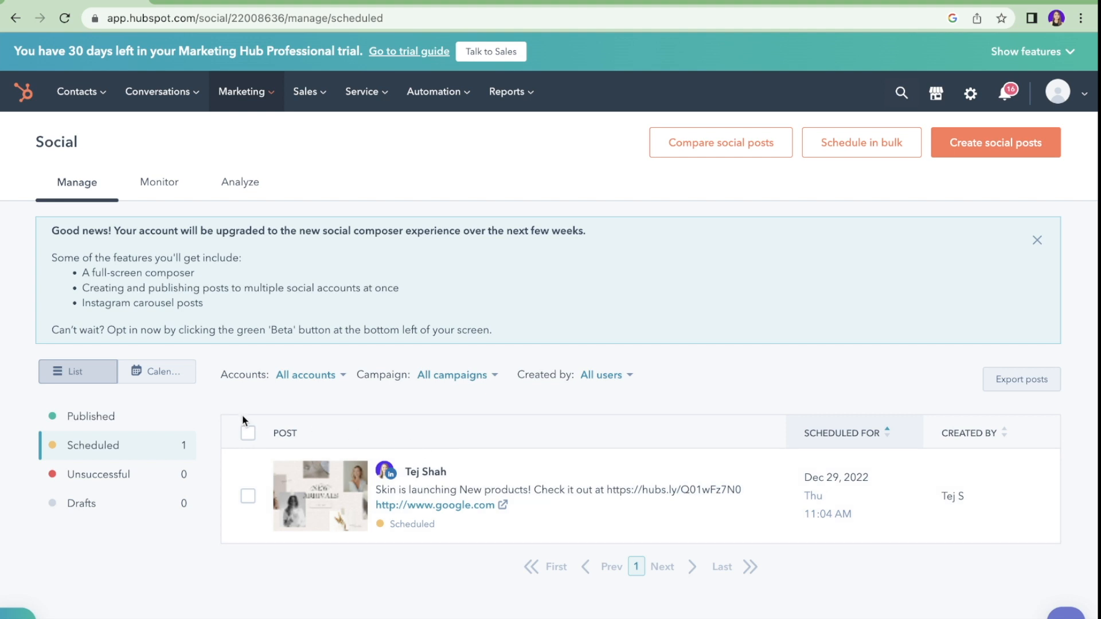
left_click(241, 187)
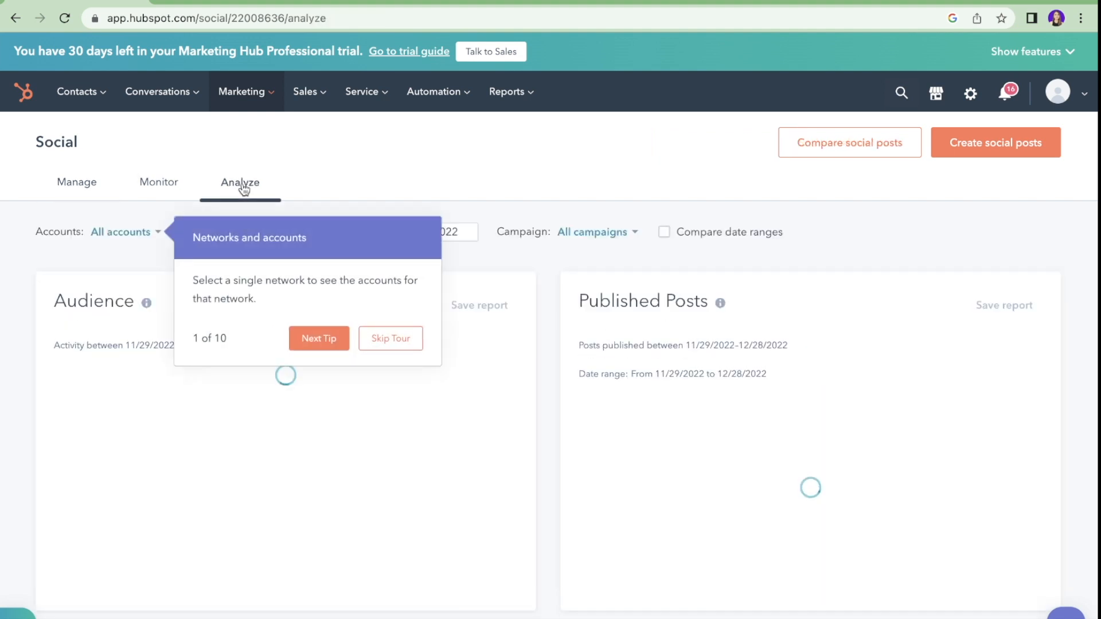
scroll(110, 313, "down", 7)
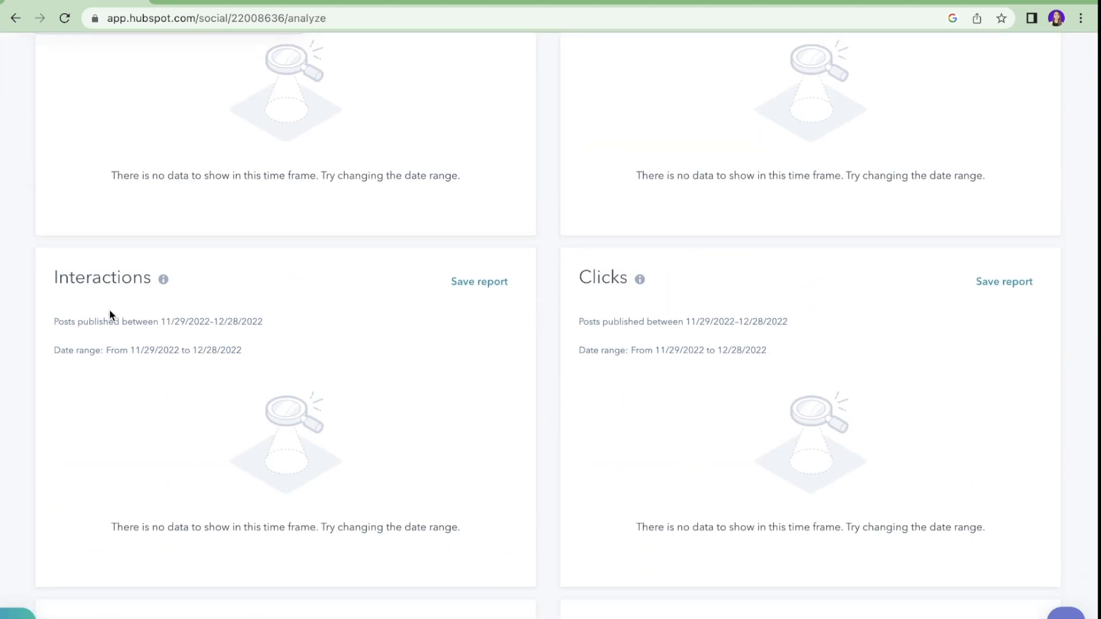
scroll(111, 313, "down", 6)
scroll(109, 309, "down", 6)
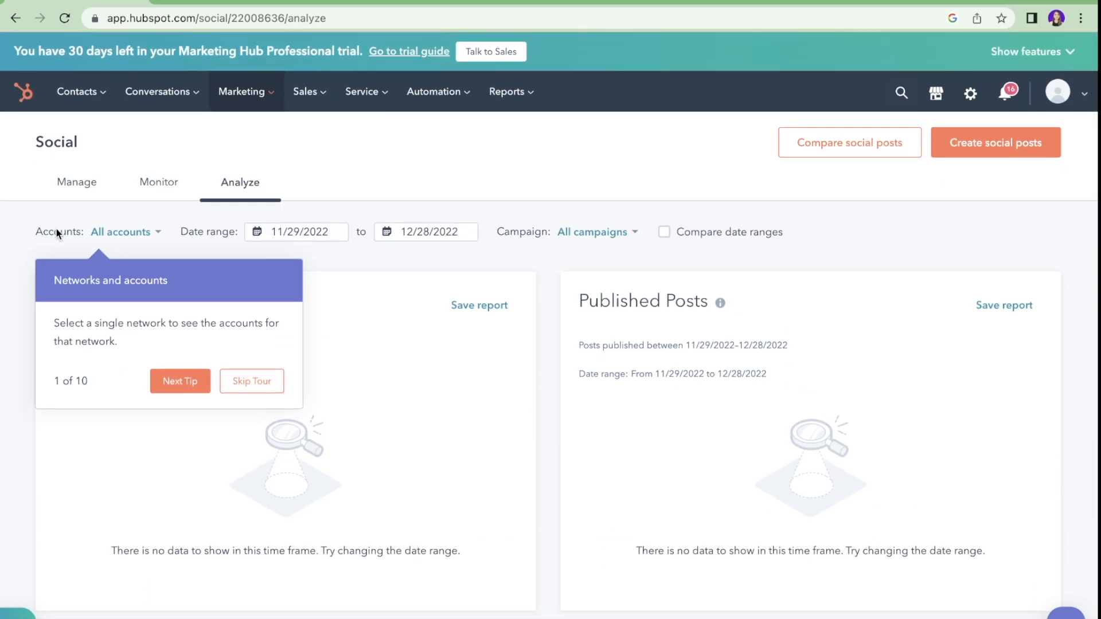
Step: Show the Manage posts in Calendar view for December 2022
left_click(77, 184)
left_click(161, 342)
scroll(389, 364, "down", 6)
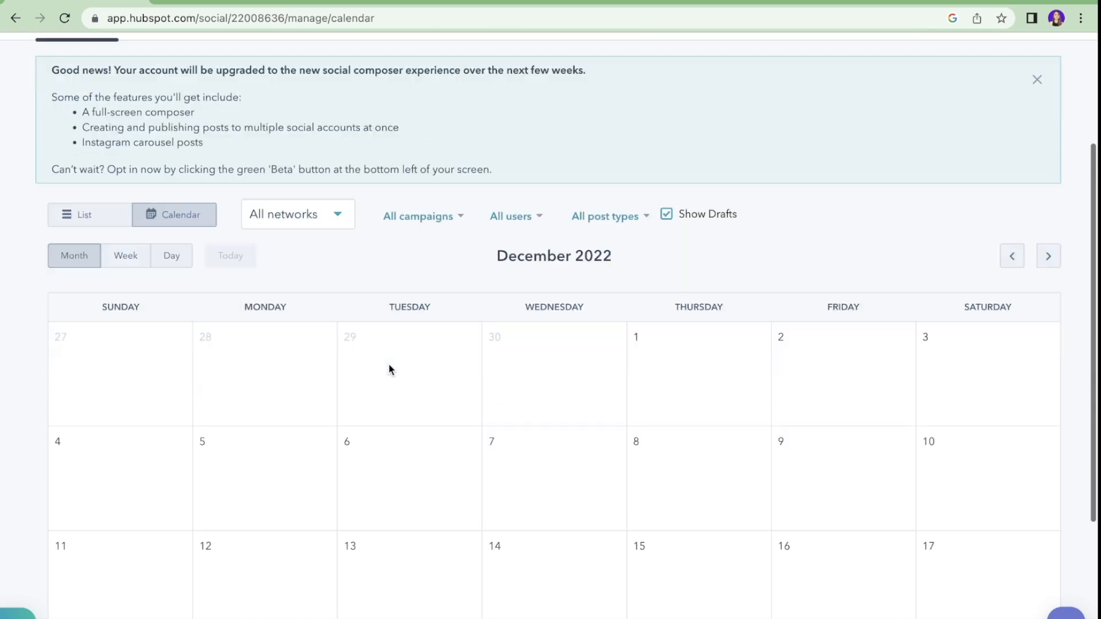